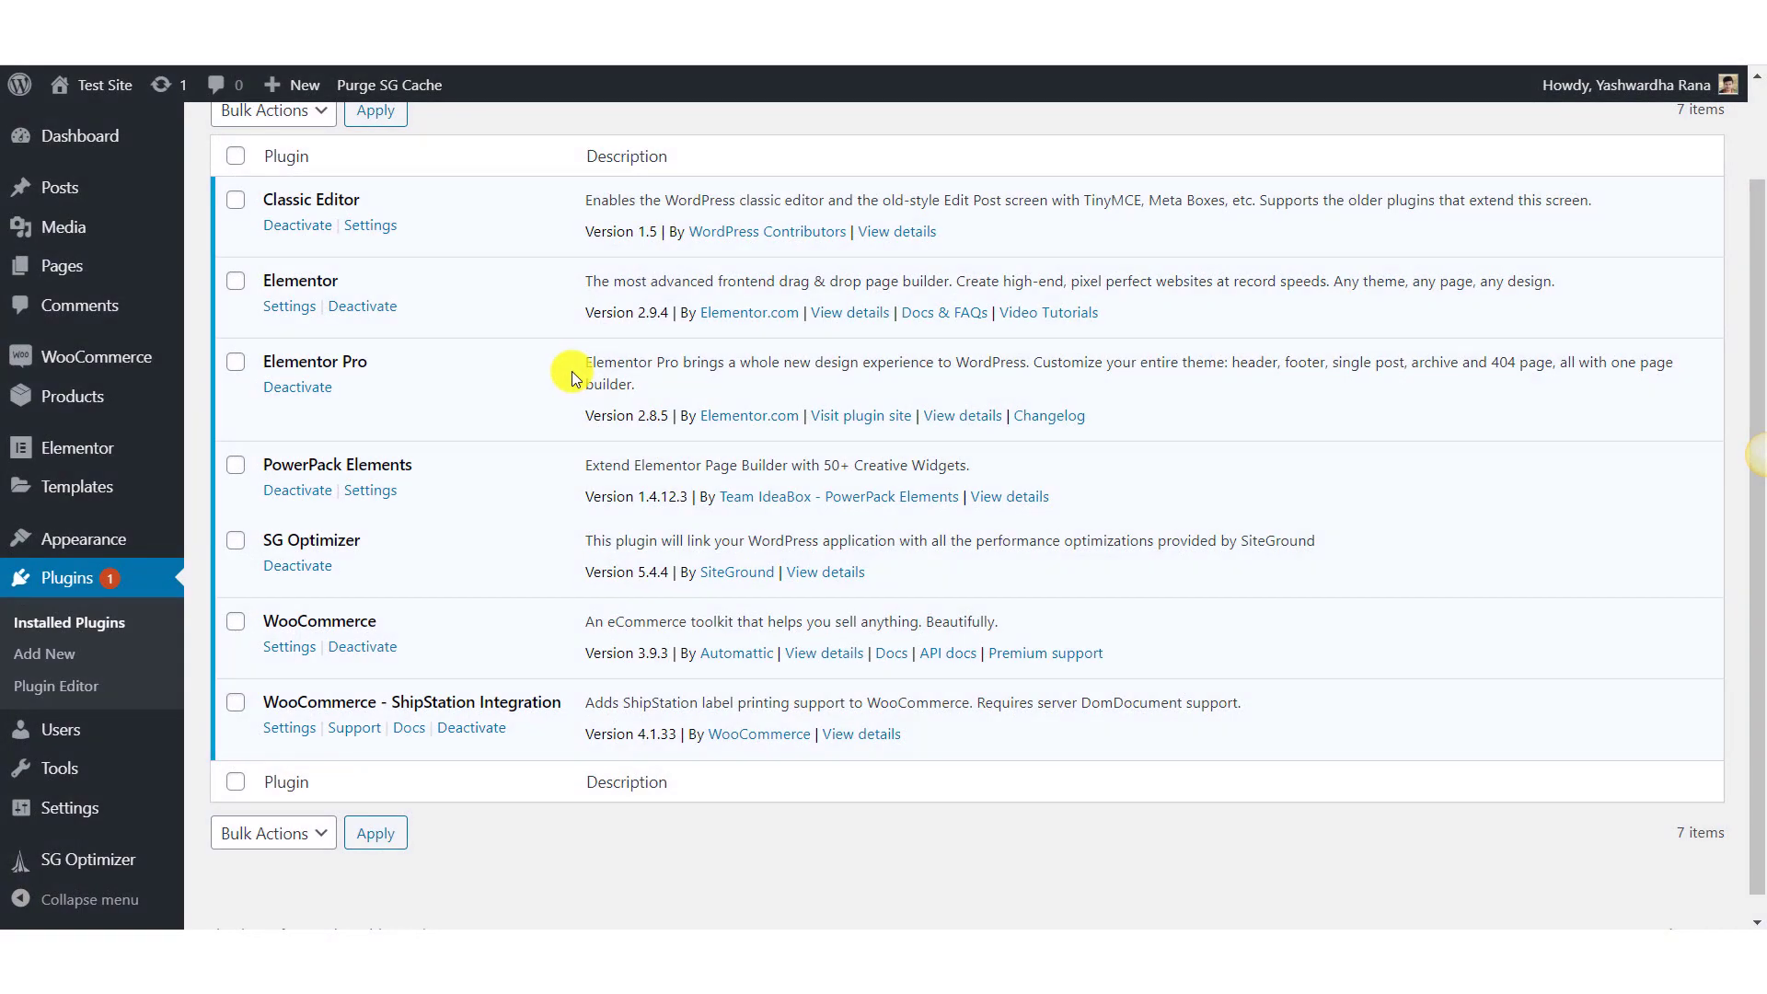
# Open the admin Pages list, then visit the site's front-end store
pyautogui.scroll(2, 598, 447)
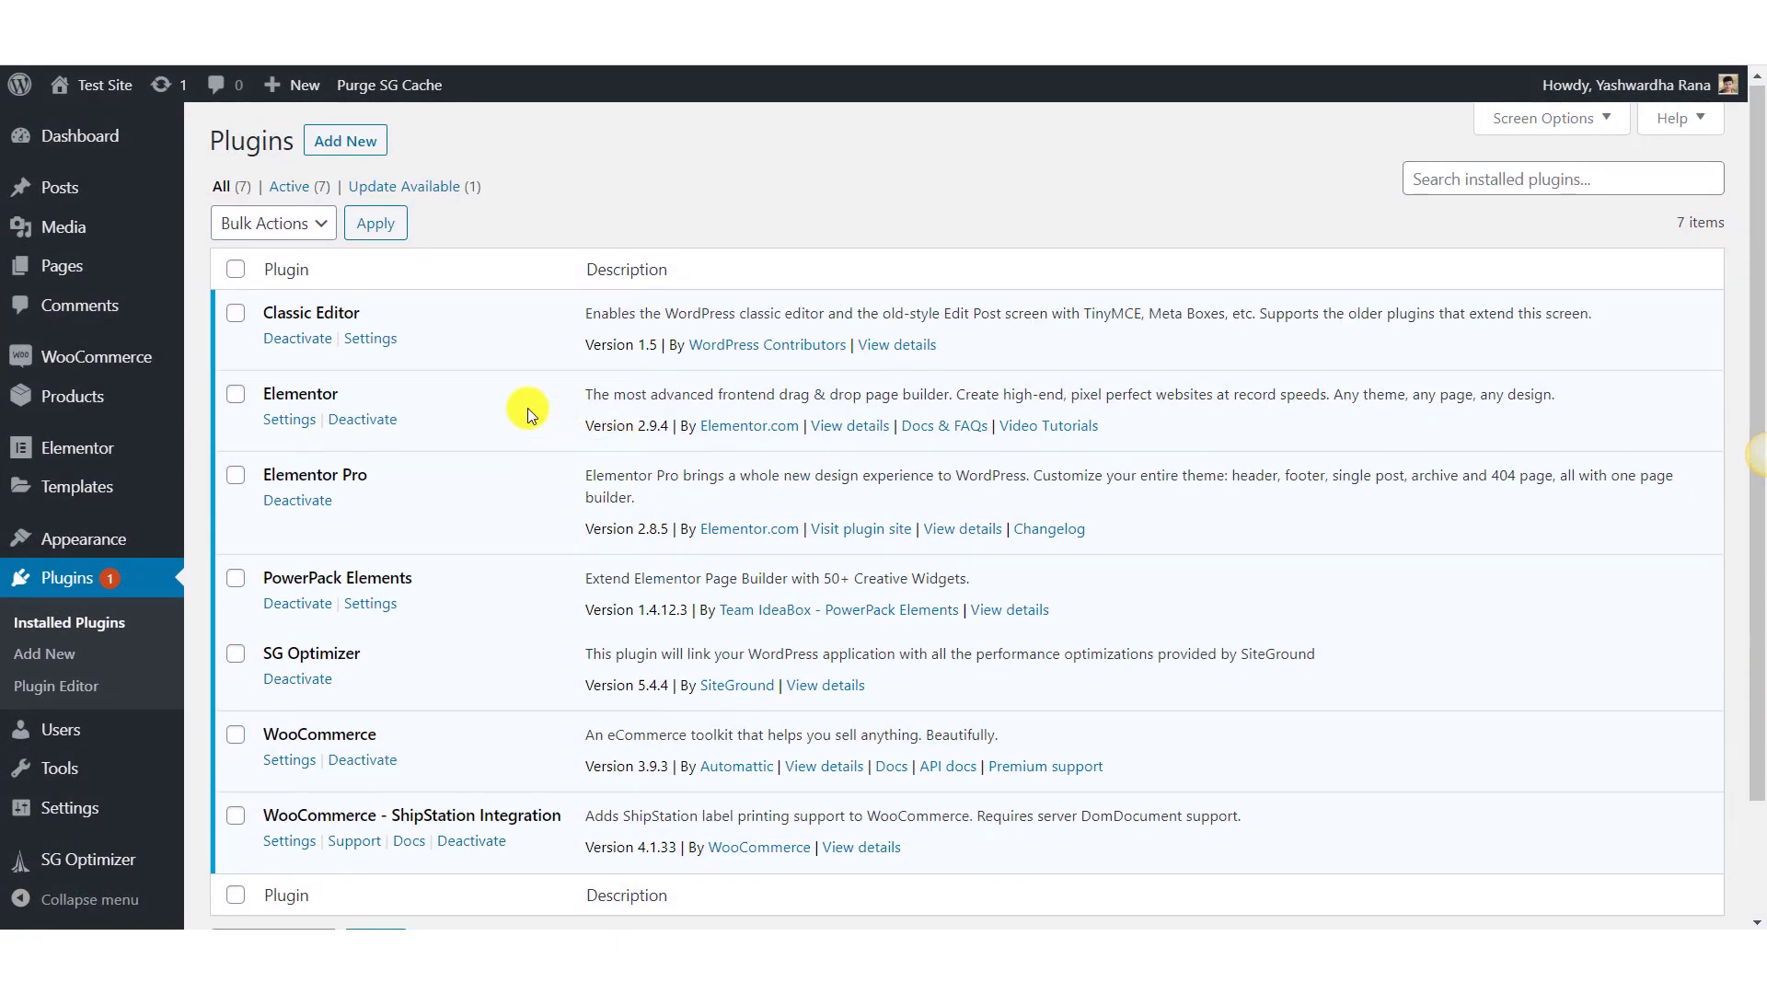
pyautogui.scroll(-1, 527, 407)
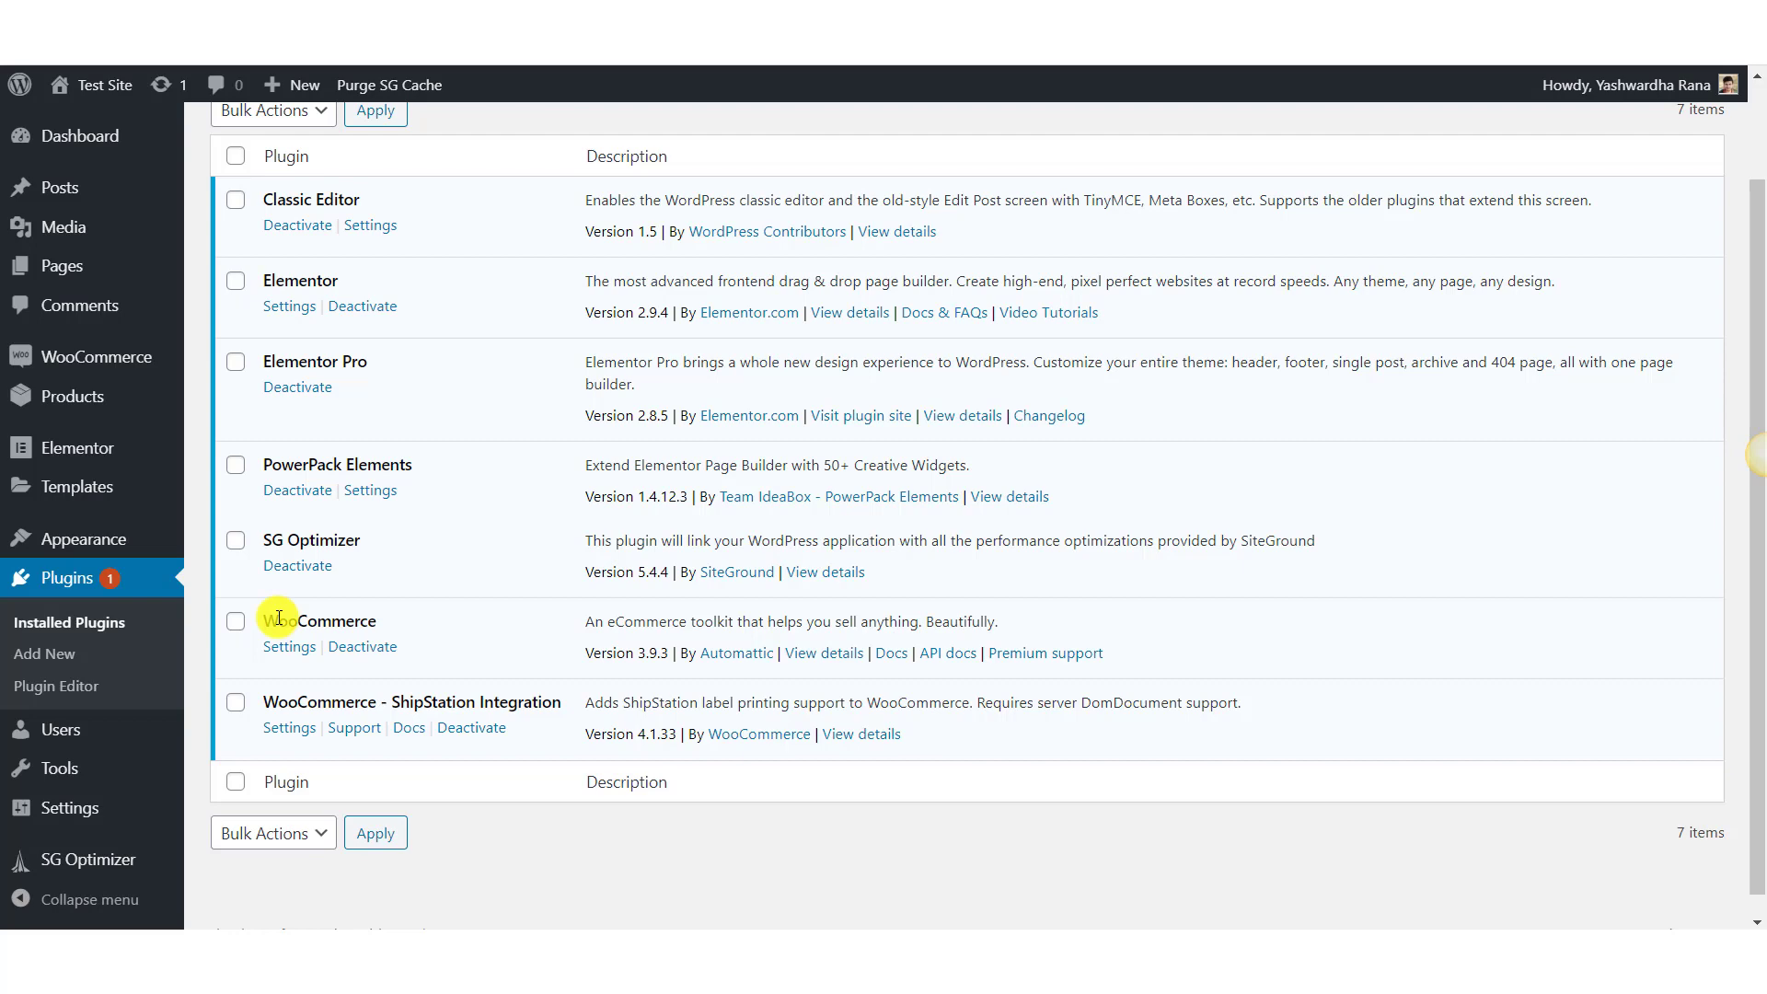
pyautogui.click(108, 269)
pyautogui.moveTo(317, 324)
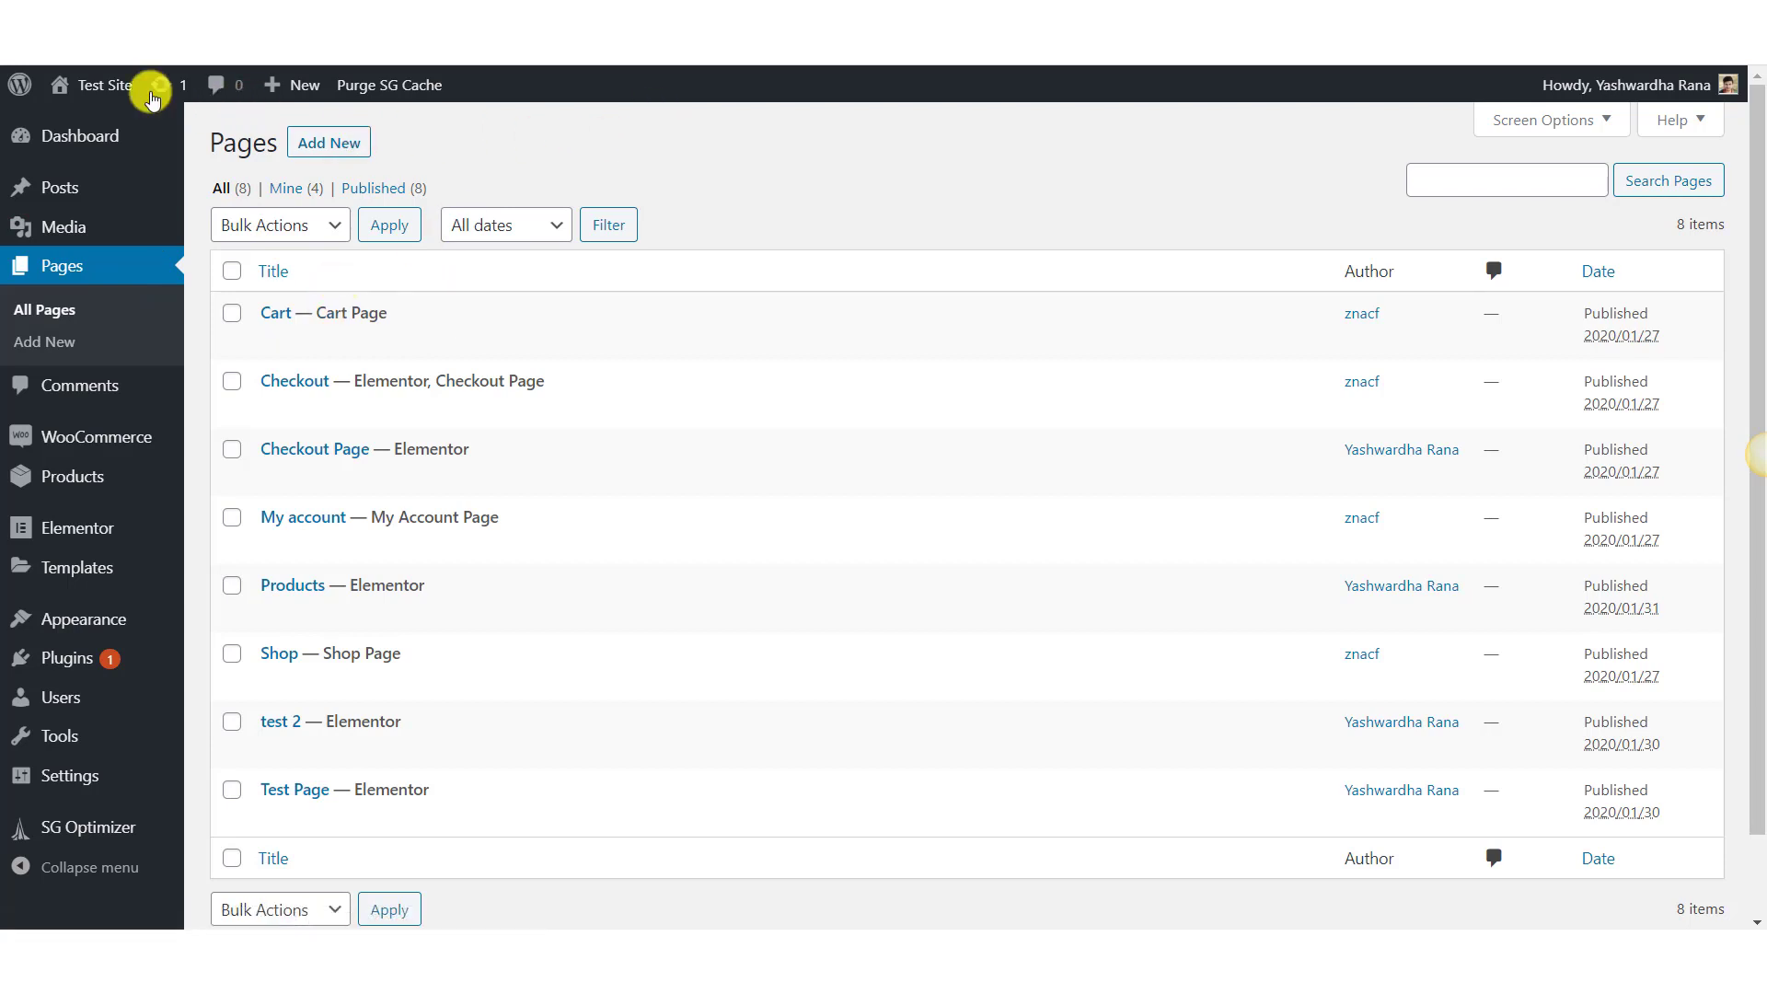
pyautogui.moveTo(104, 85)
pyautogui.click(92, 123)
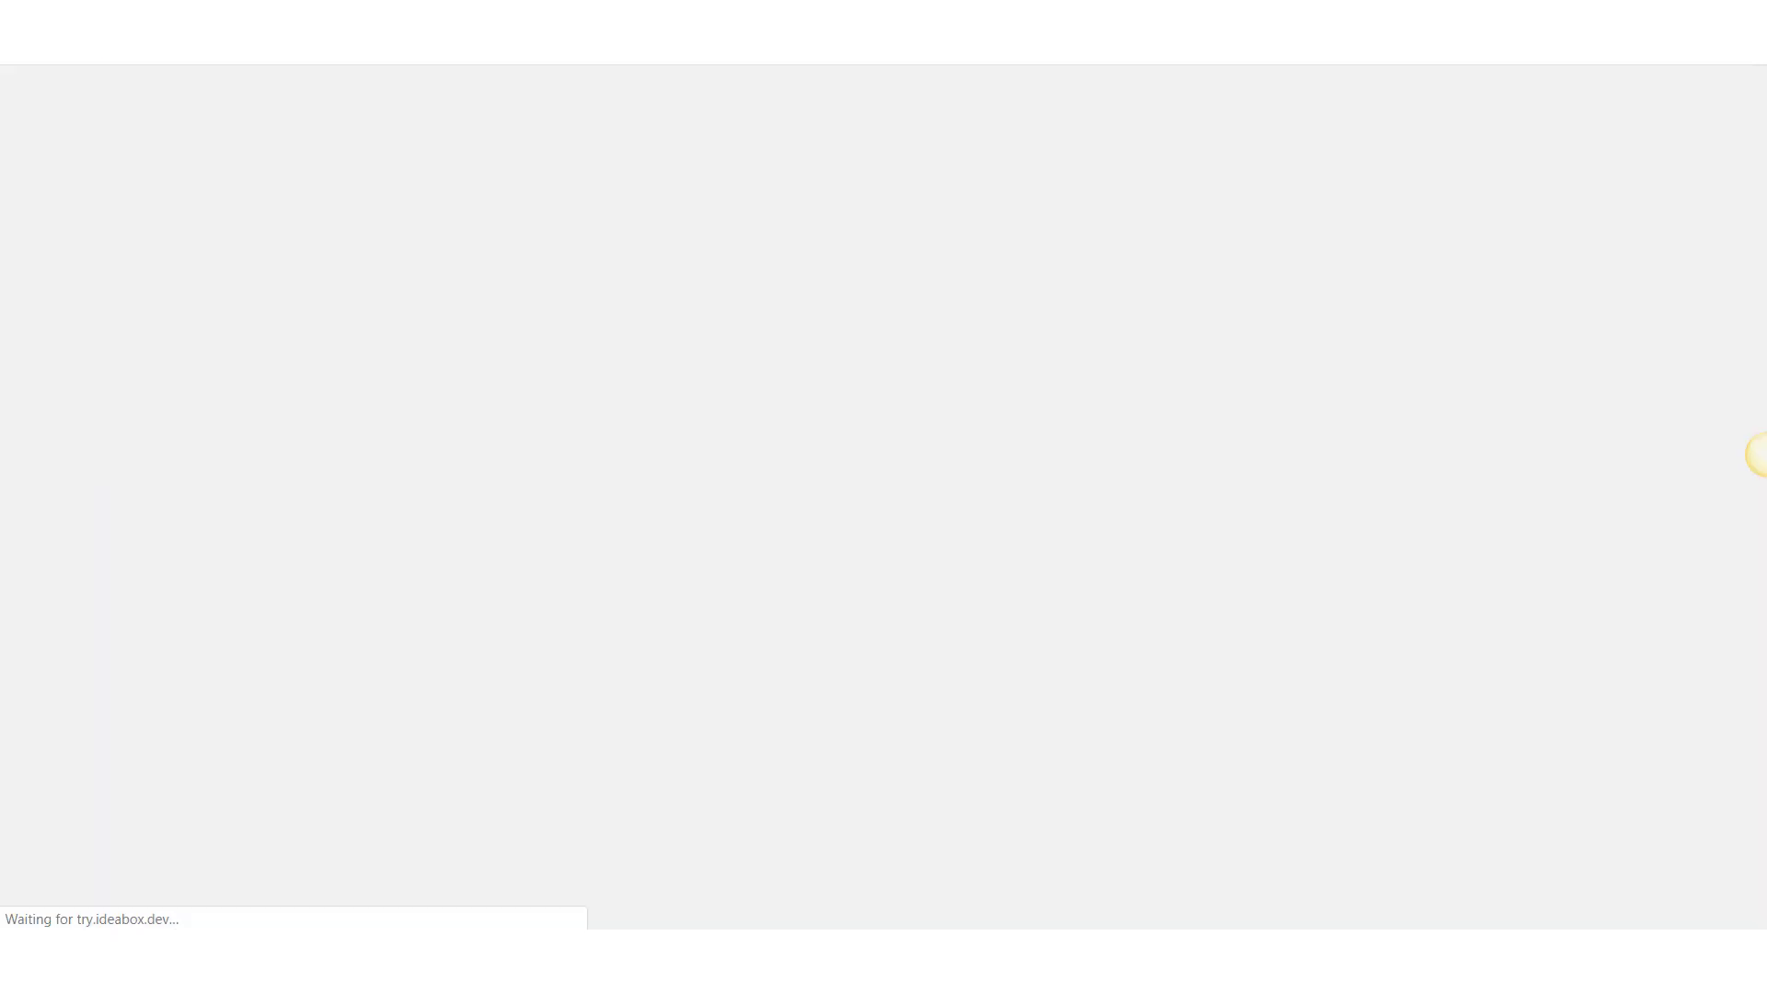
# Add Happy Ninja and Ninja Silhouette to the cart and review the $212.00 cart page
pyautogui.scroll(-3, 690, 589)
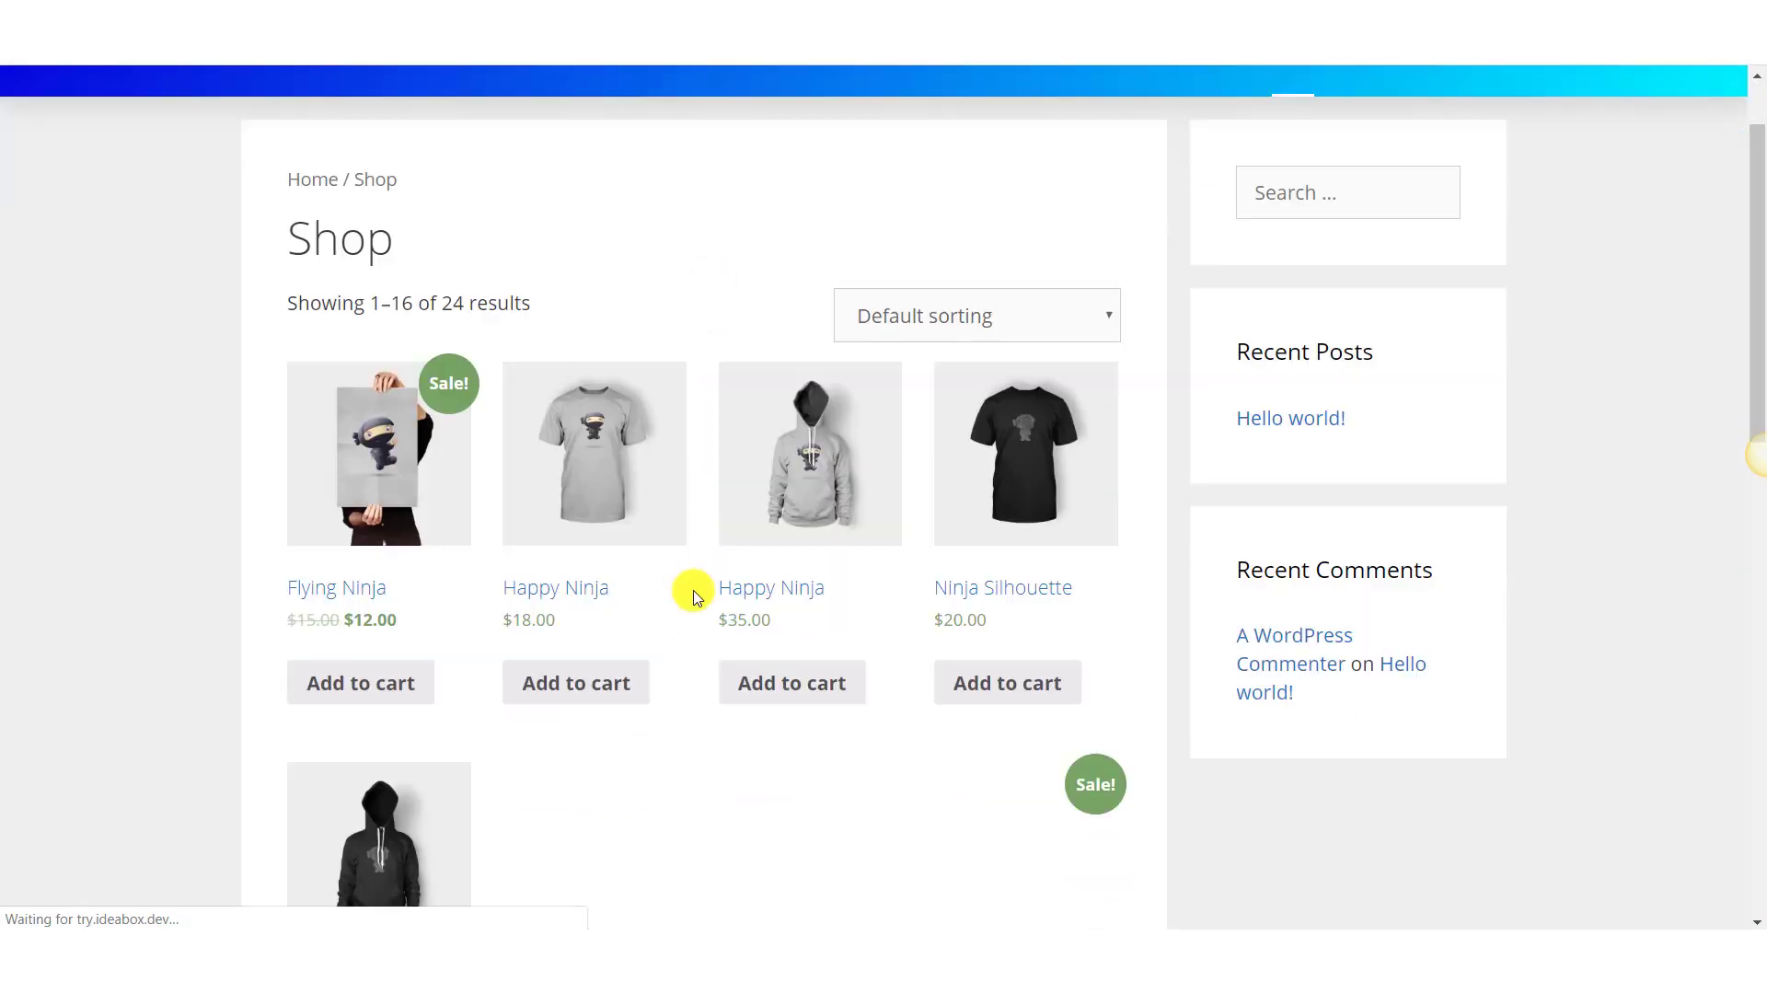
pyautogui.click(598, 561)
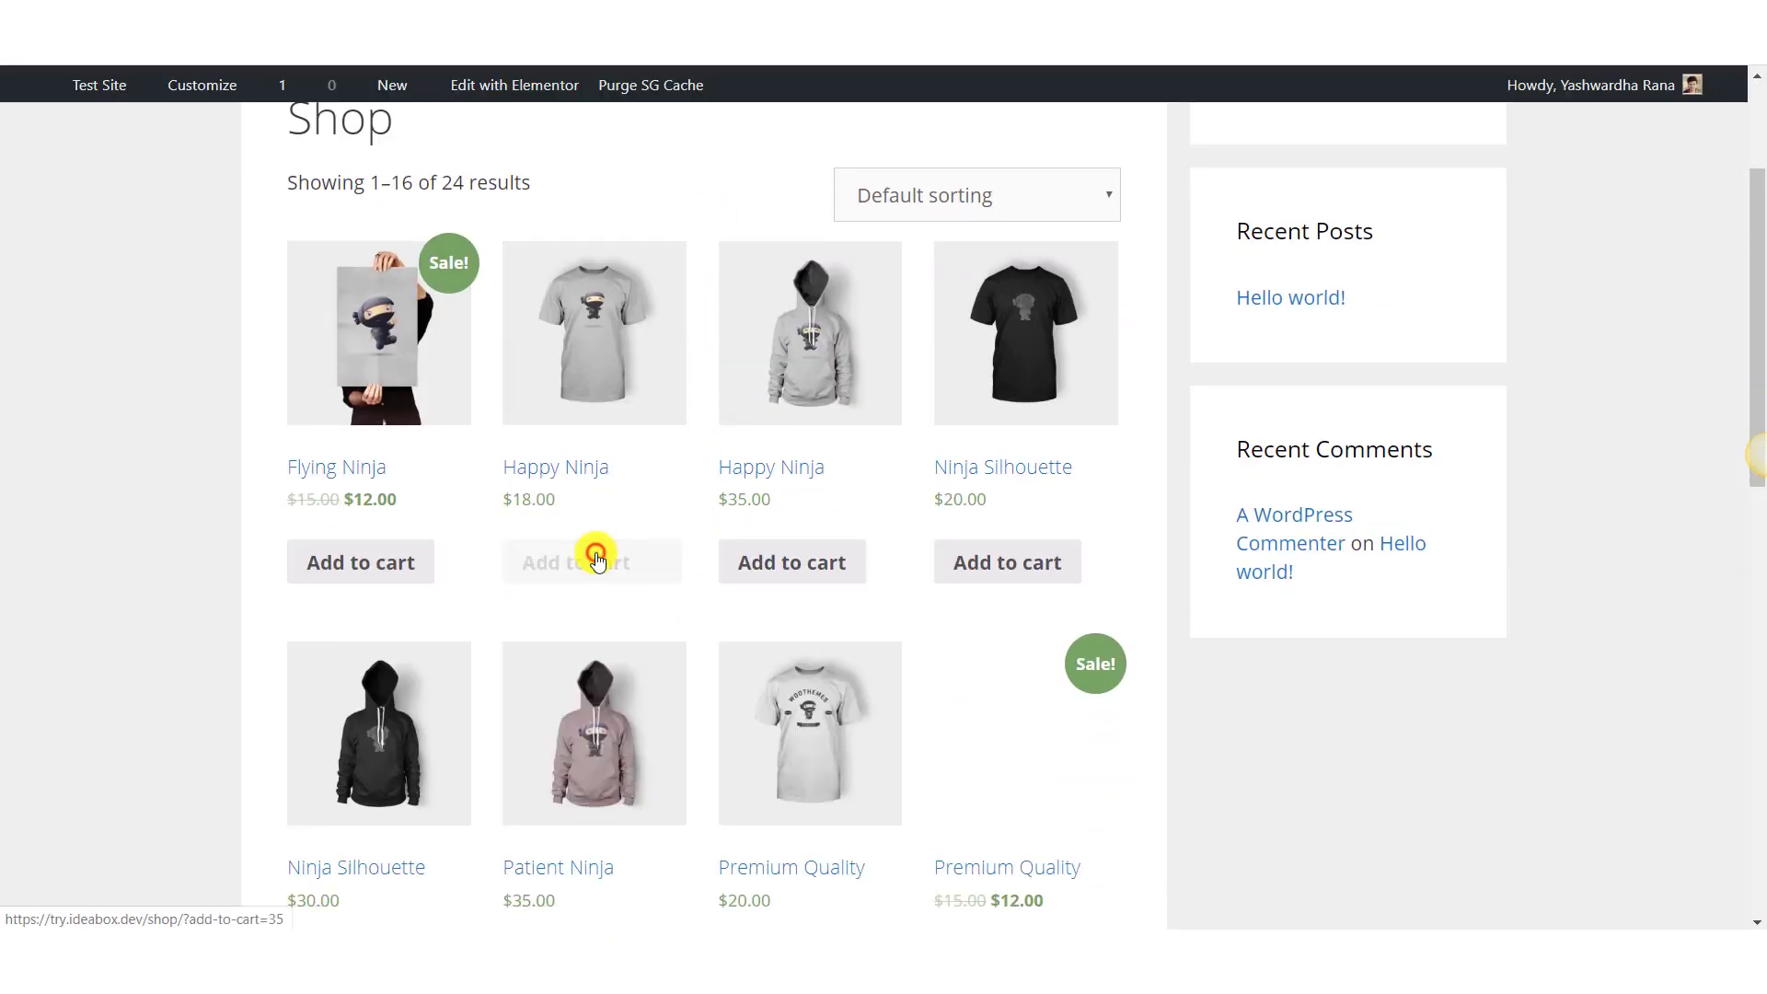
pyautogui.click(1050, 574)
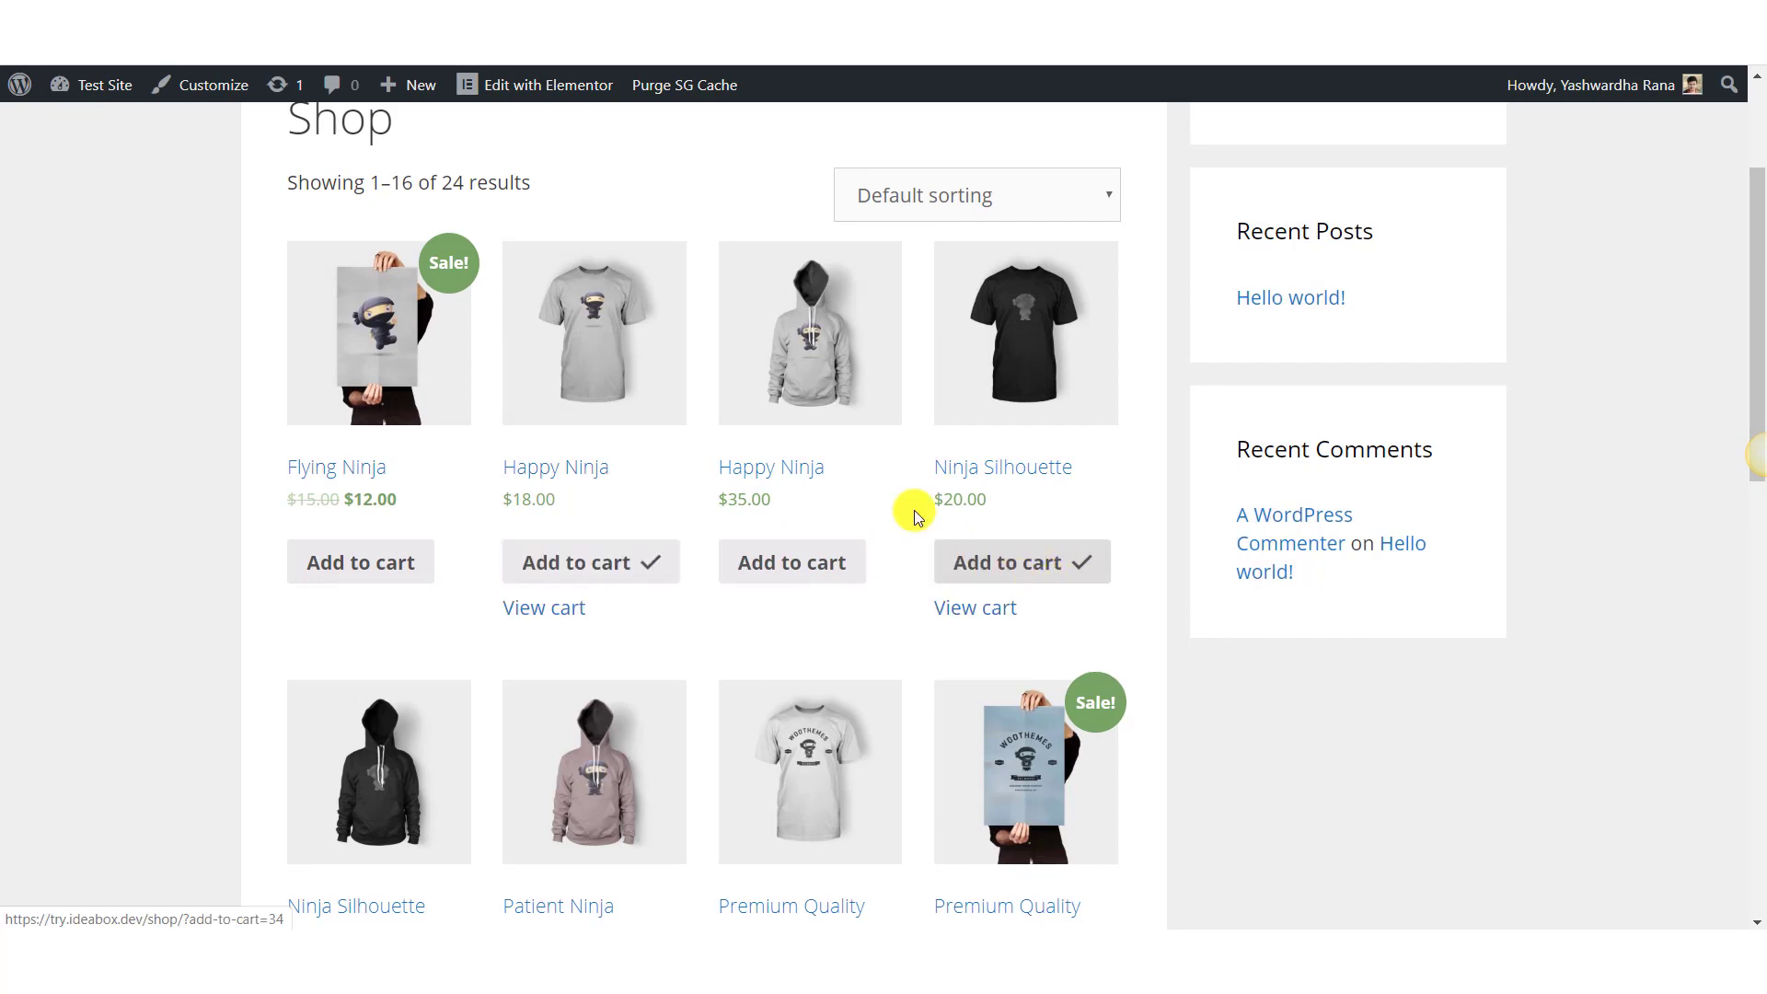
pyautogui.click(969, 611)
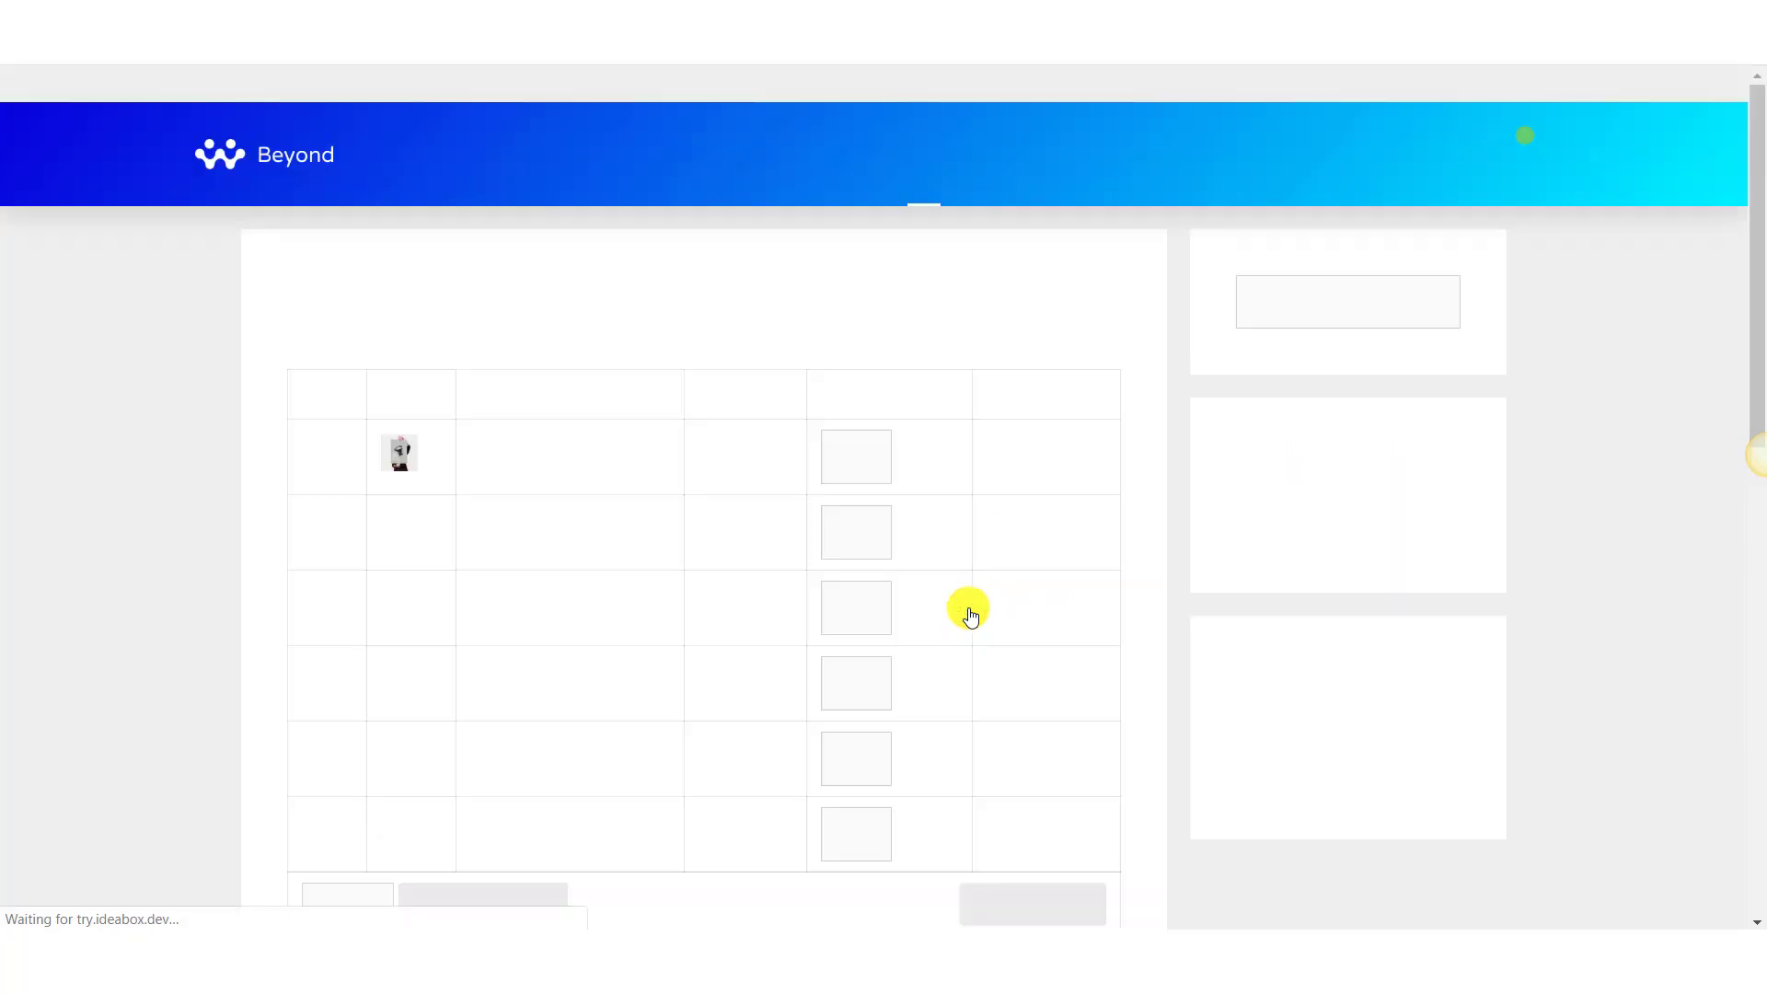
pyautogui.scroll(-2, 205, 410)
pyautogui.scroll(-10, 195, 429)
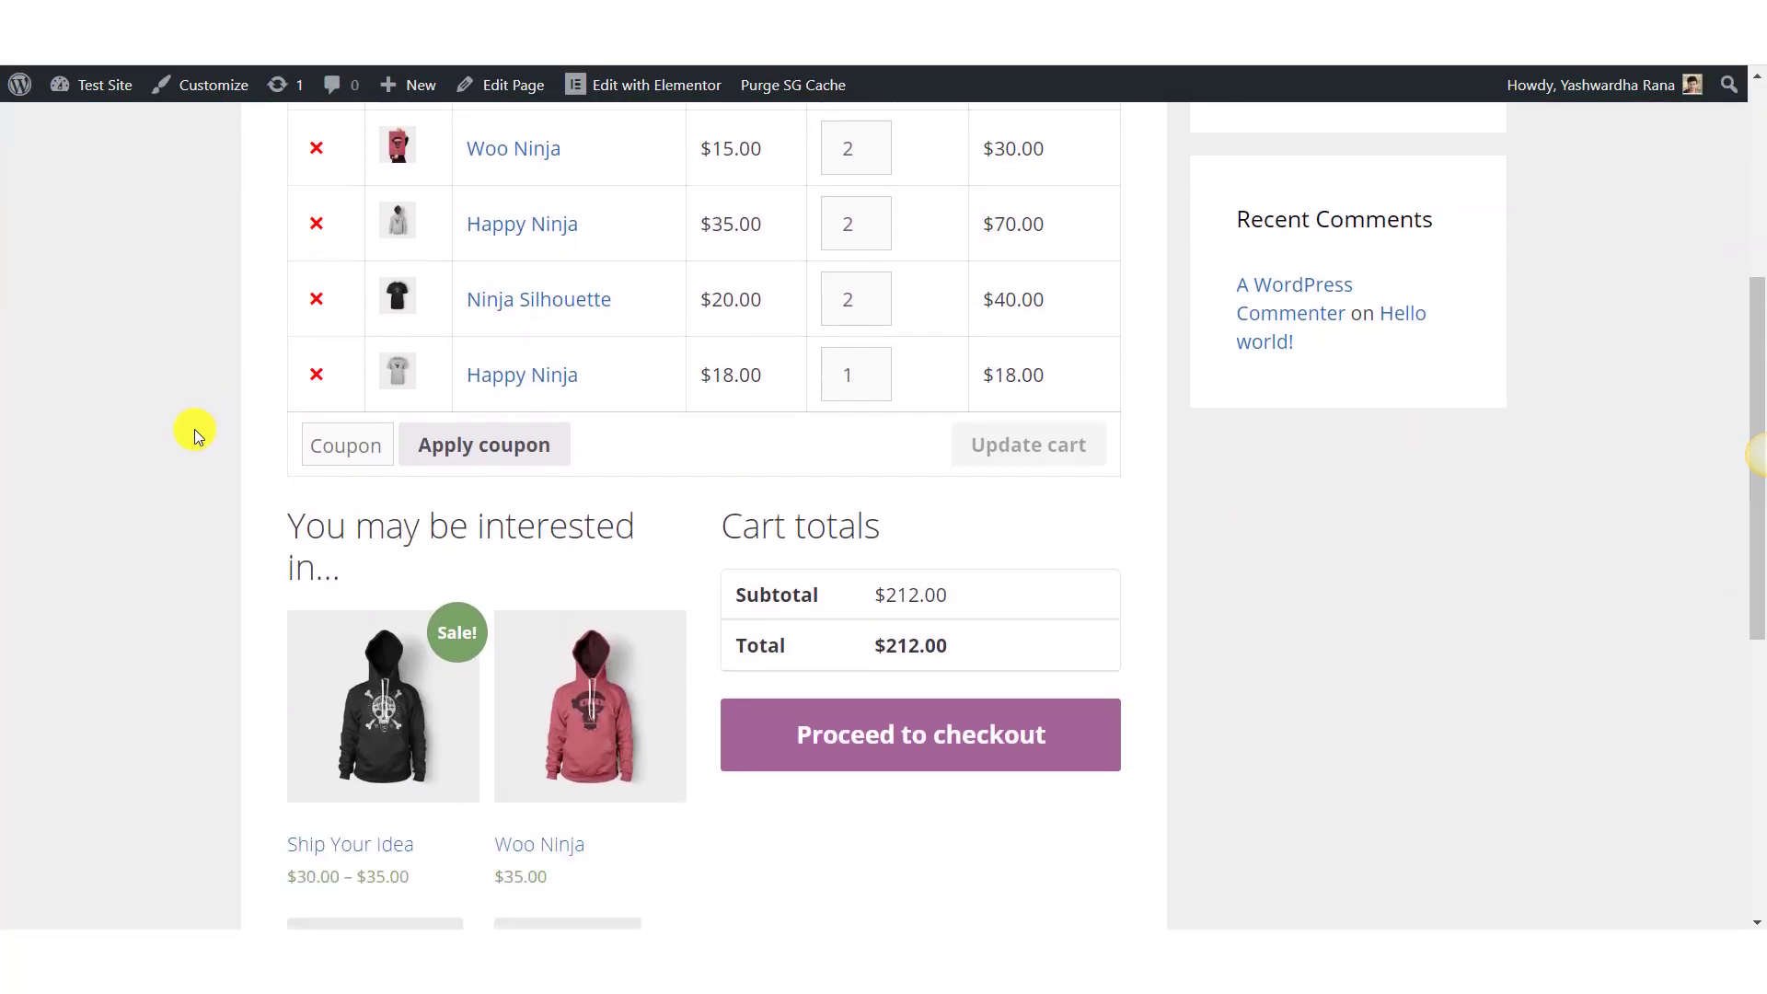
pyautogui.scroll(10, 885, 697)
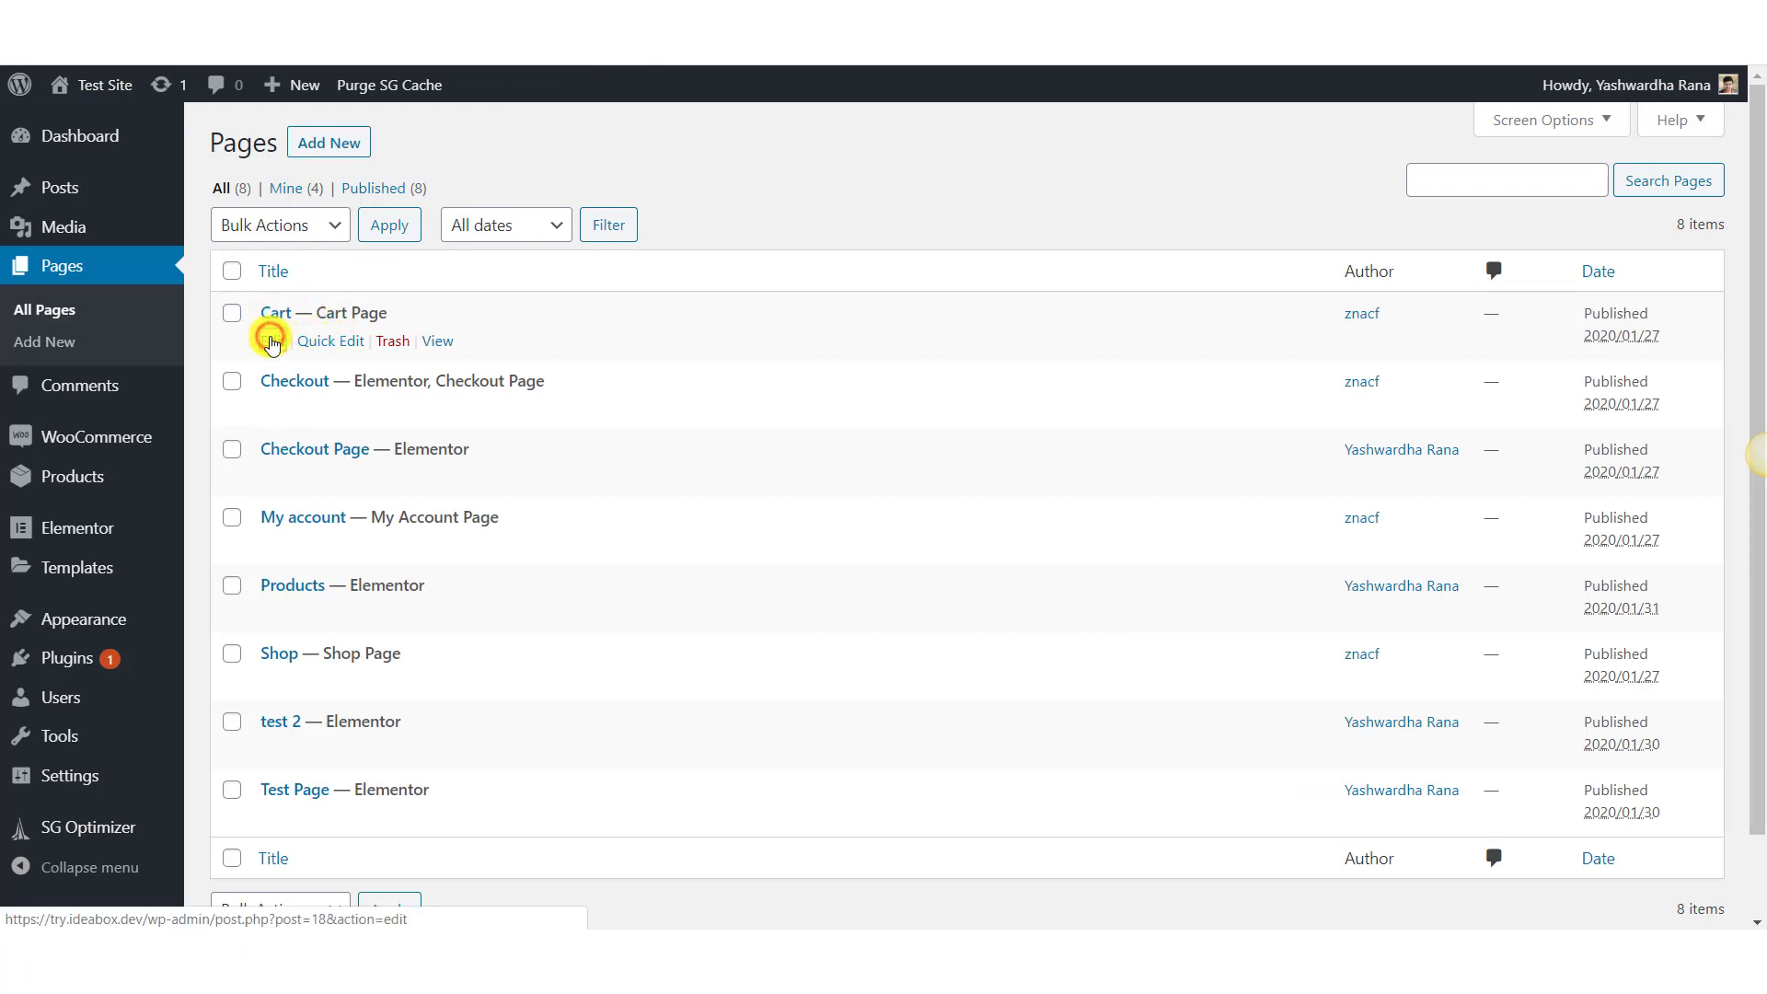
# Open the Cart page with Elementor and delete its existing cart widget
pyautogui.click(272, 344)
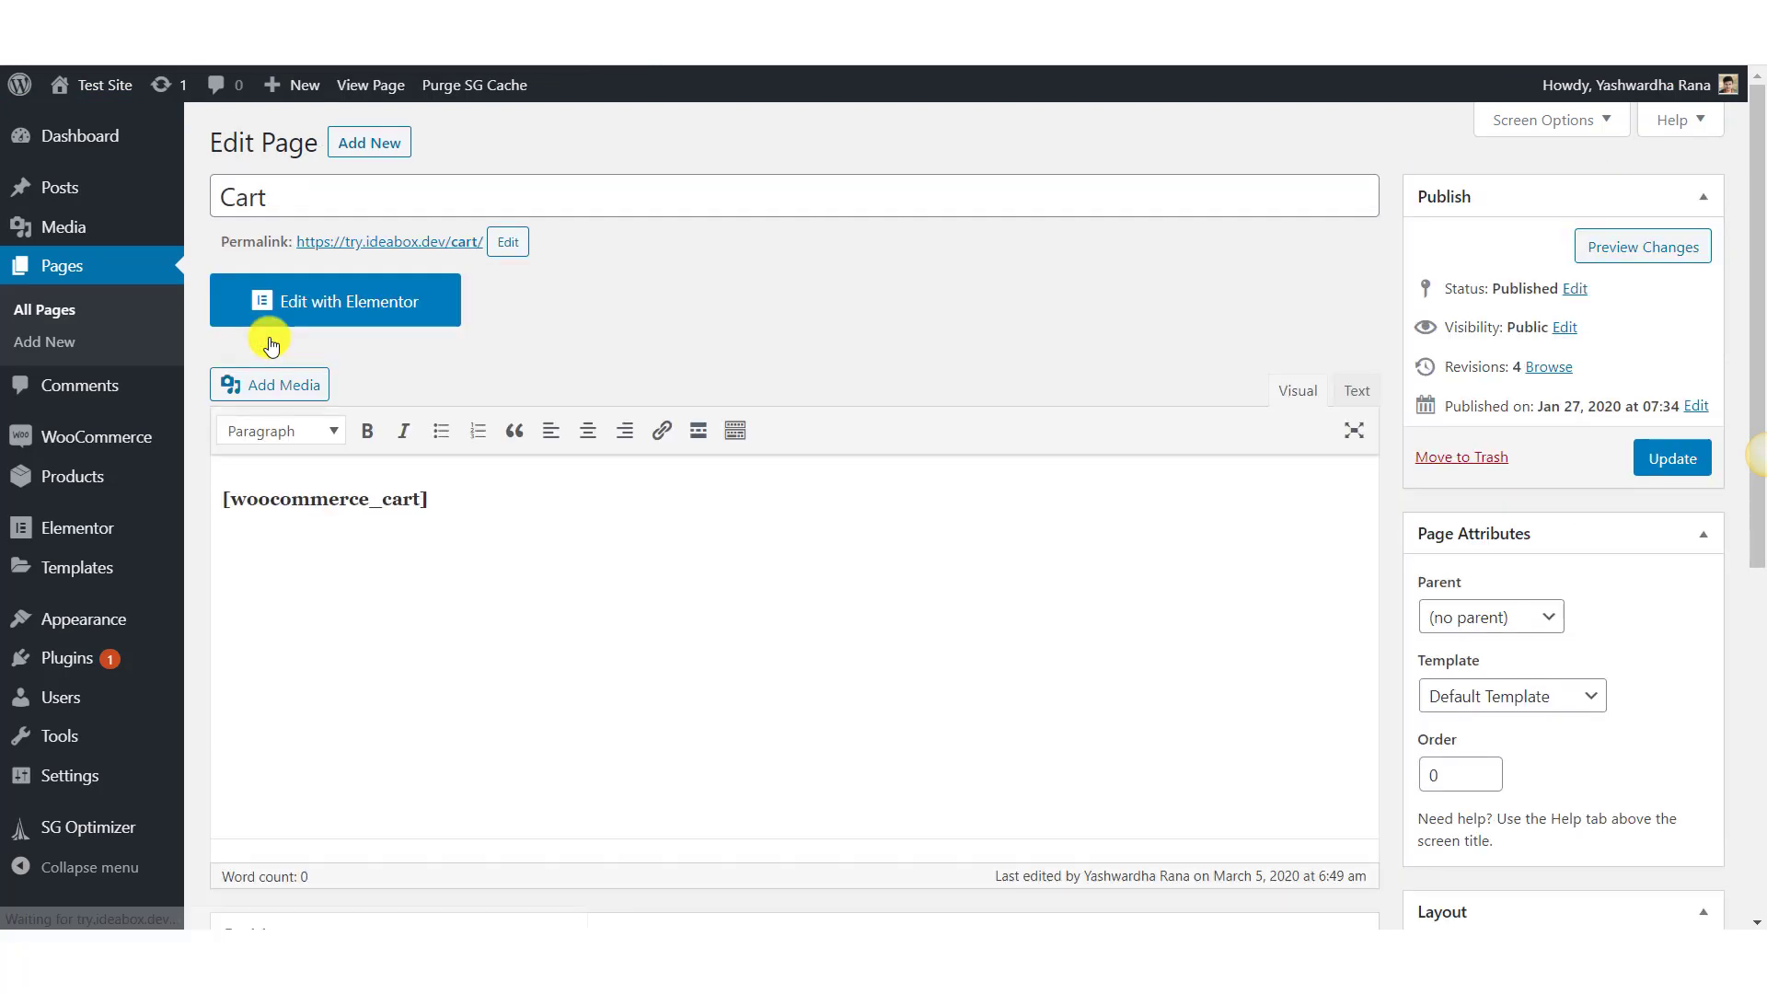
pyautogui.click(421, 309)
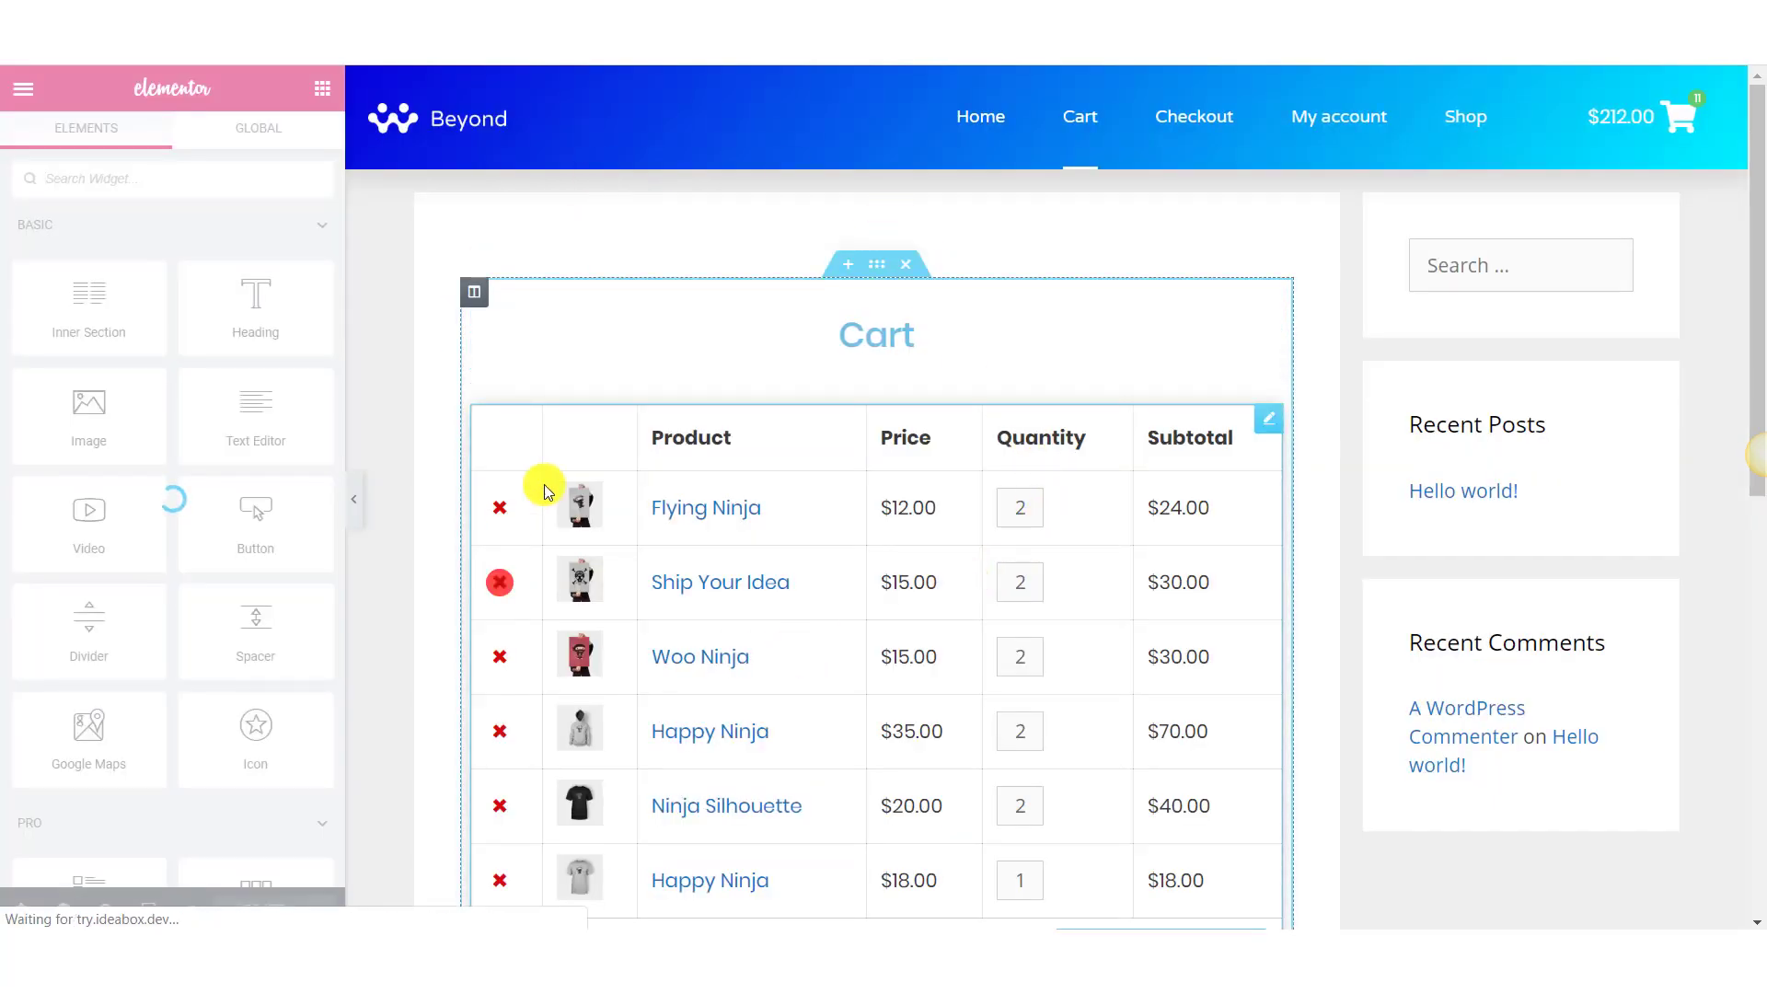
pyautogui.scroll(-5, 911, 517)
pyautogui.scroll(-5, 913, 521)
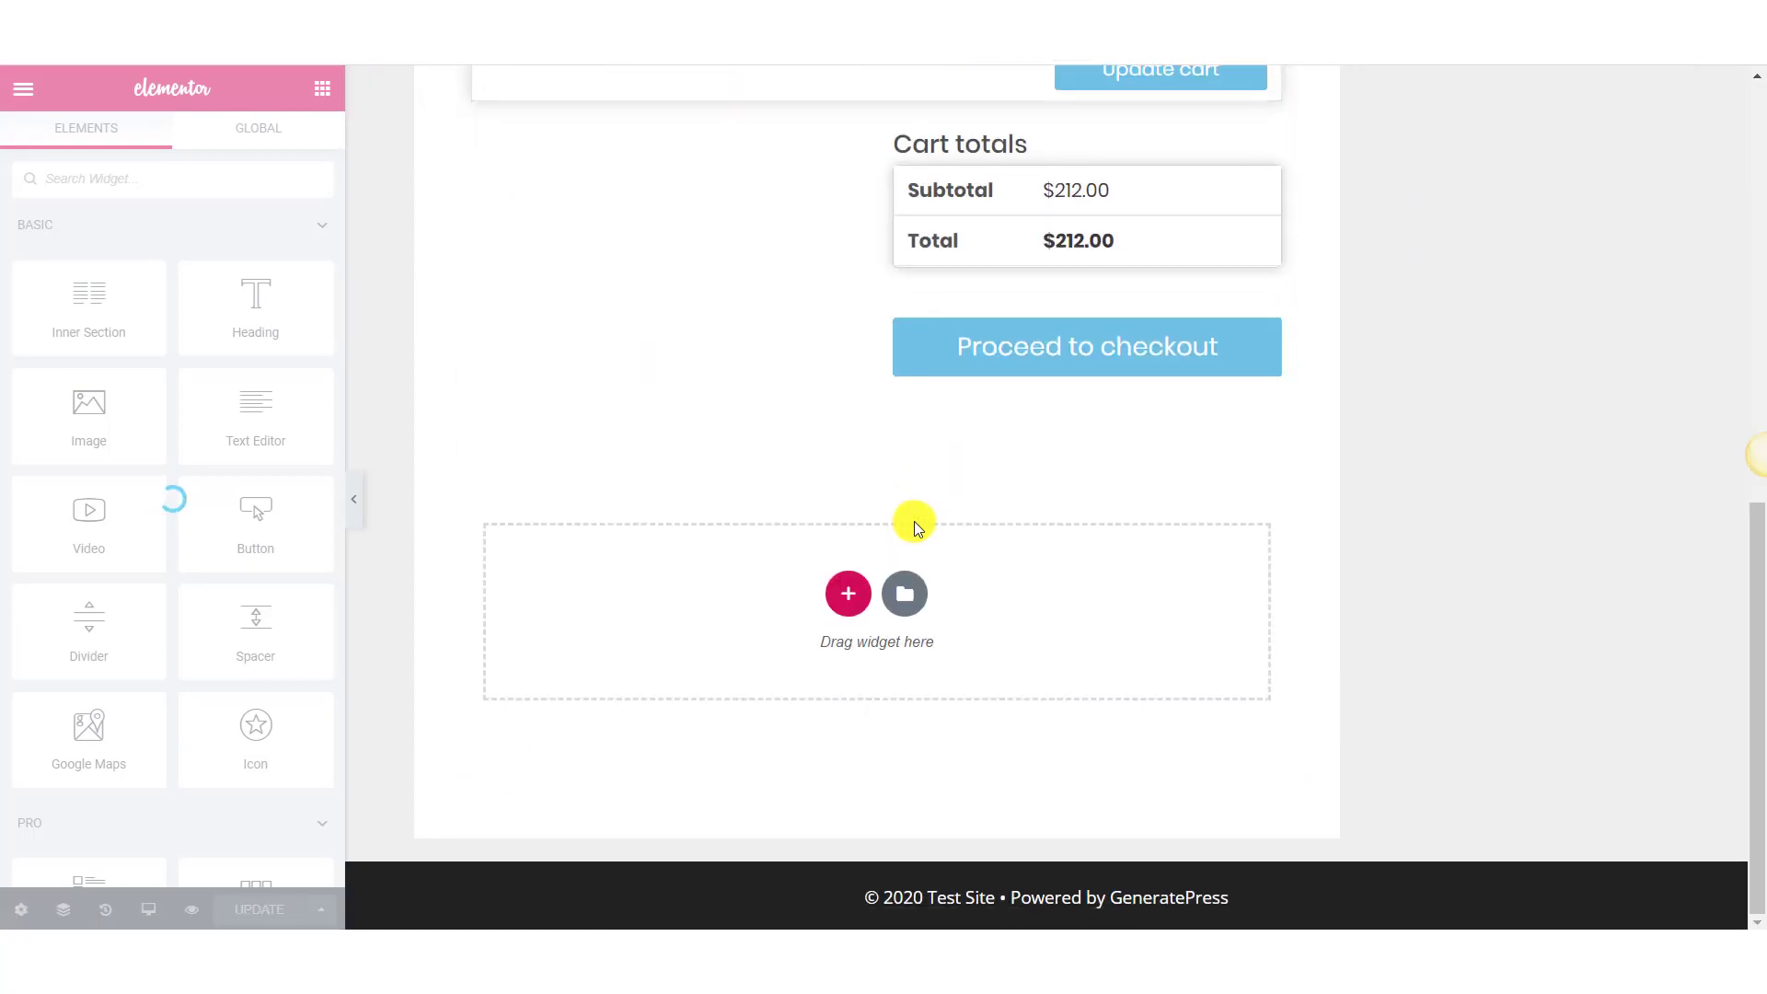
pyautogui.scroll(9, 887, 406)
pyautogui.scroll(1, 801, 426)
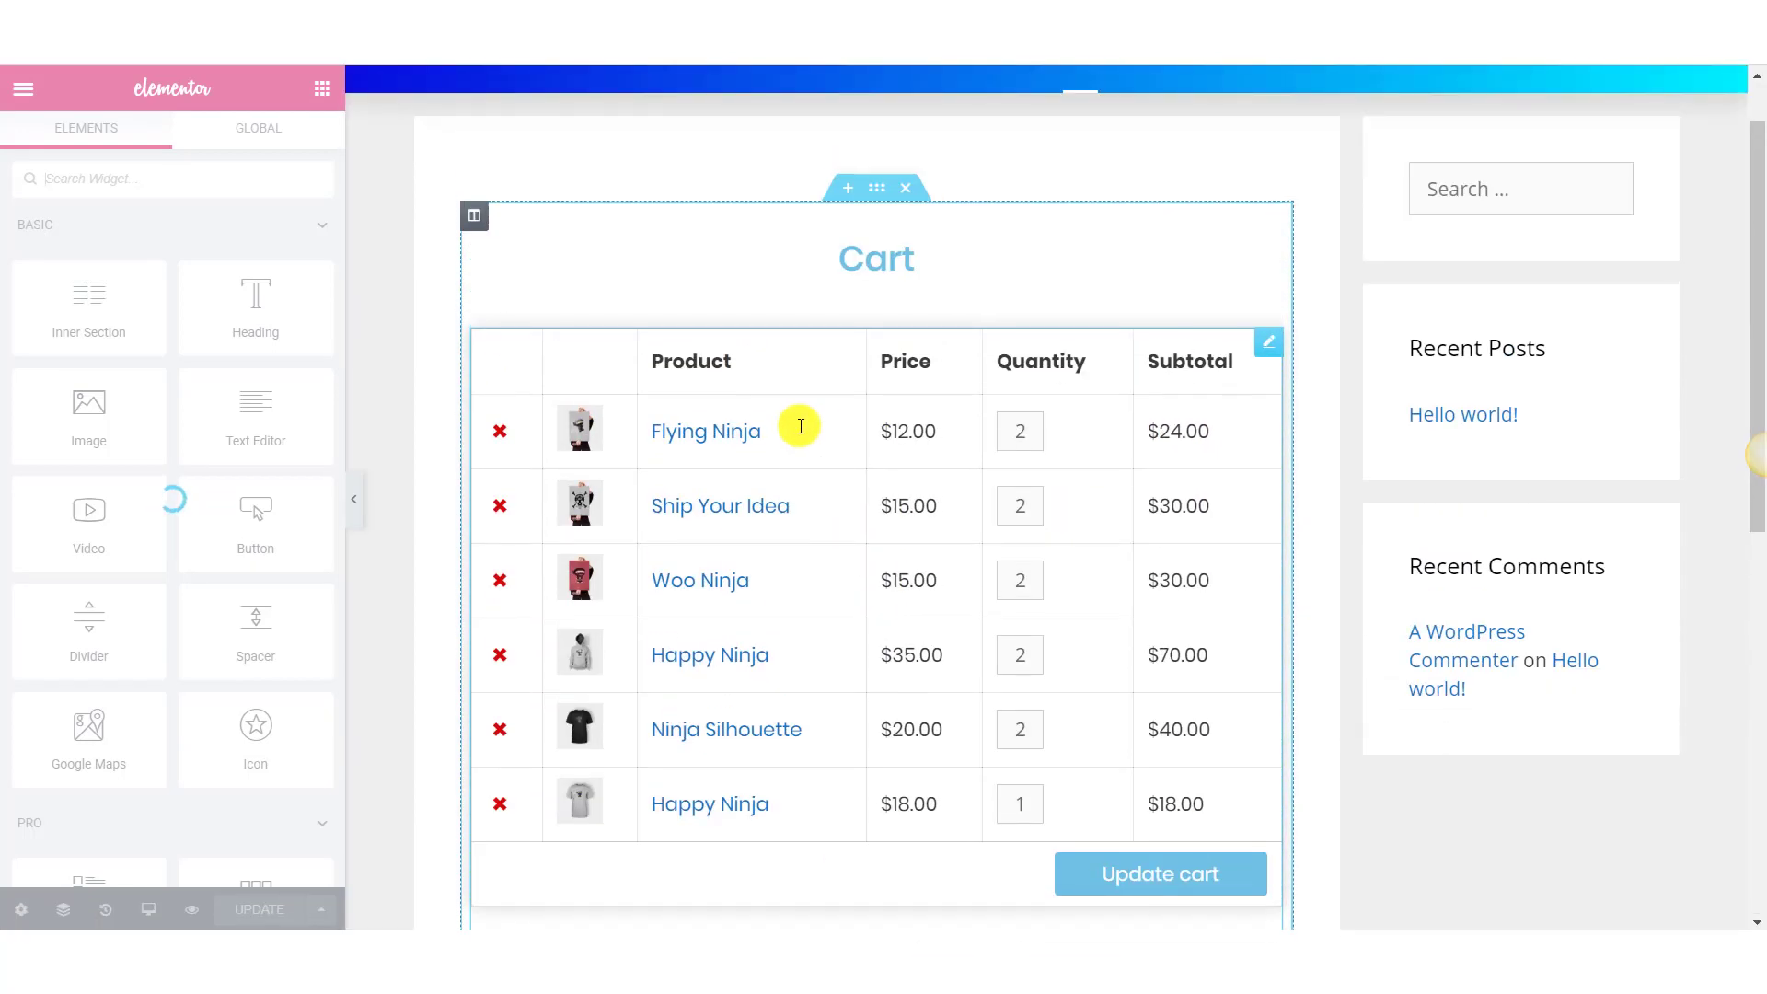
pyautogui.rightClick(800, 426)
pyautogui.click(894, 750)
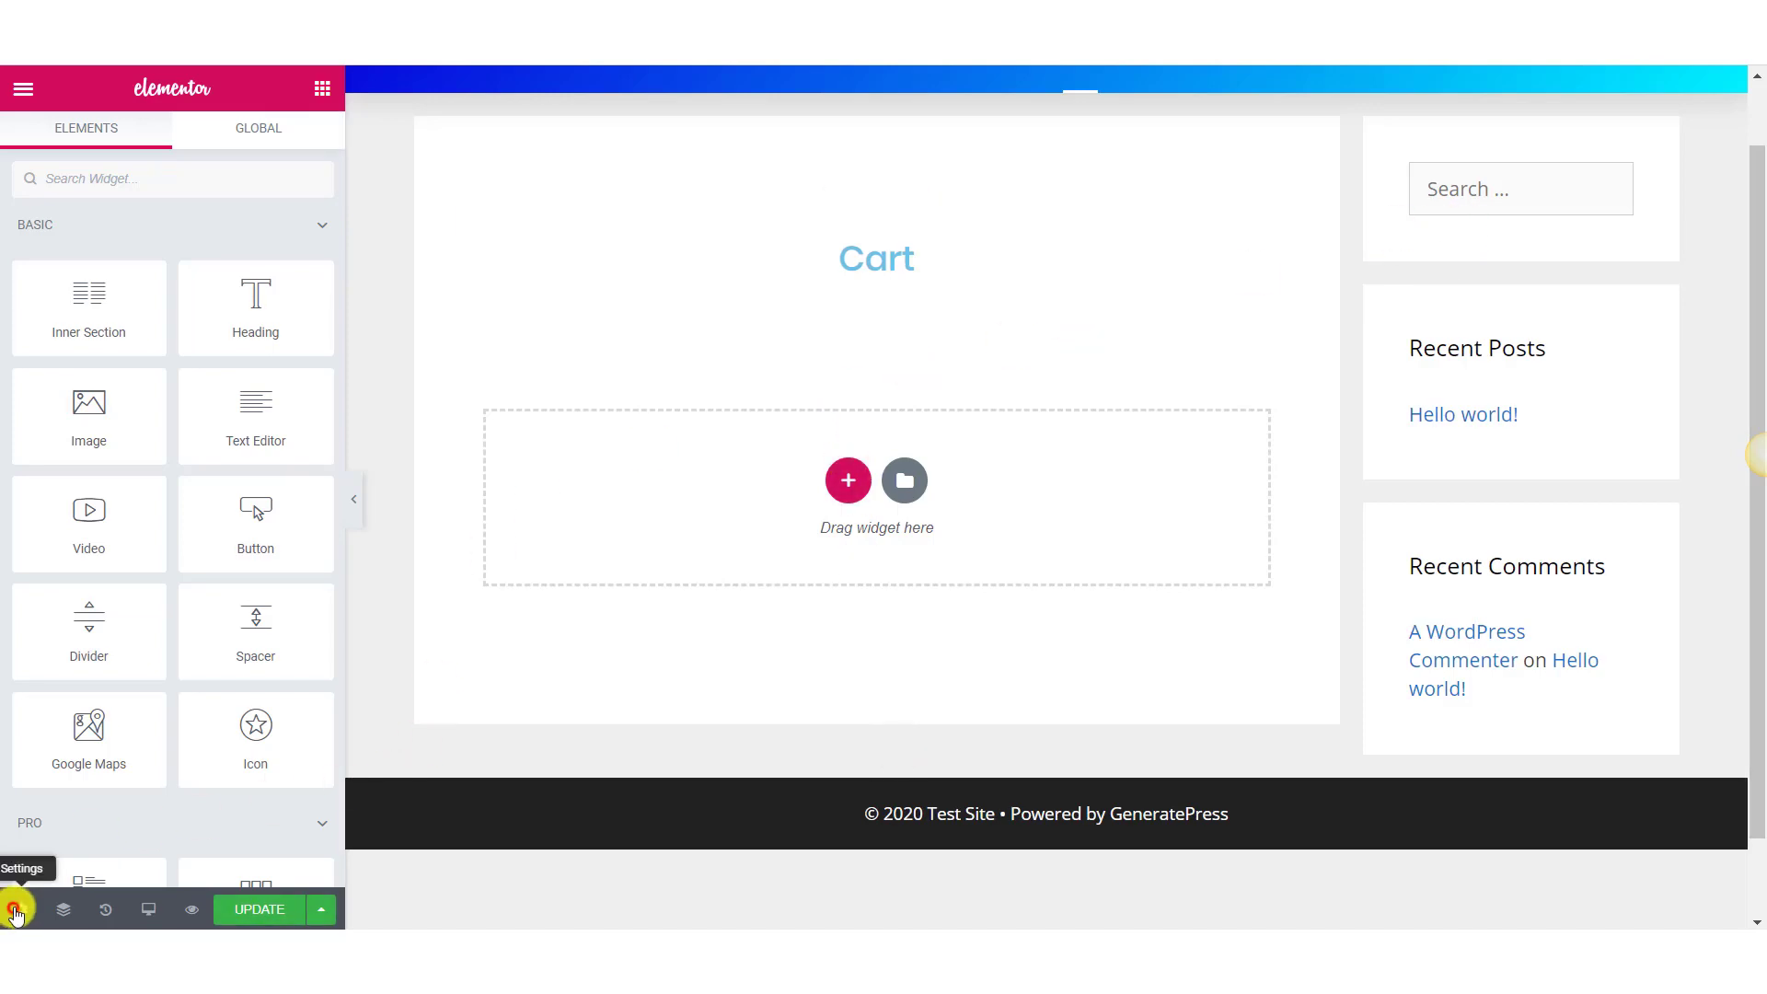
# Set the Cart page's Page Layout to Elementor Full Width in page settings
pyautogui.click(15, 911)
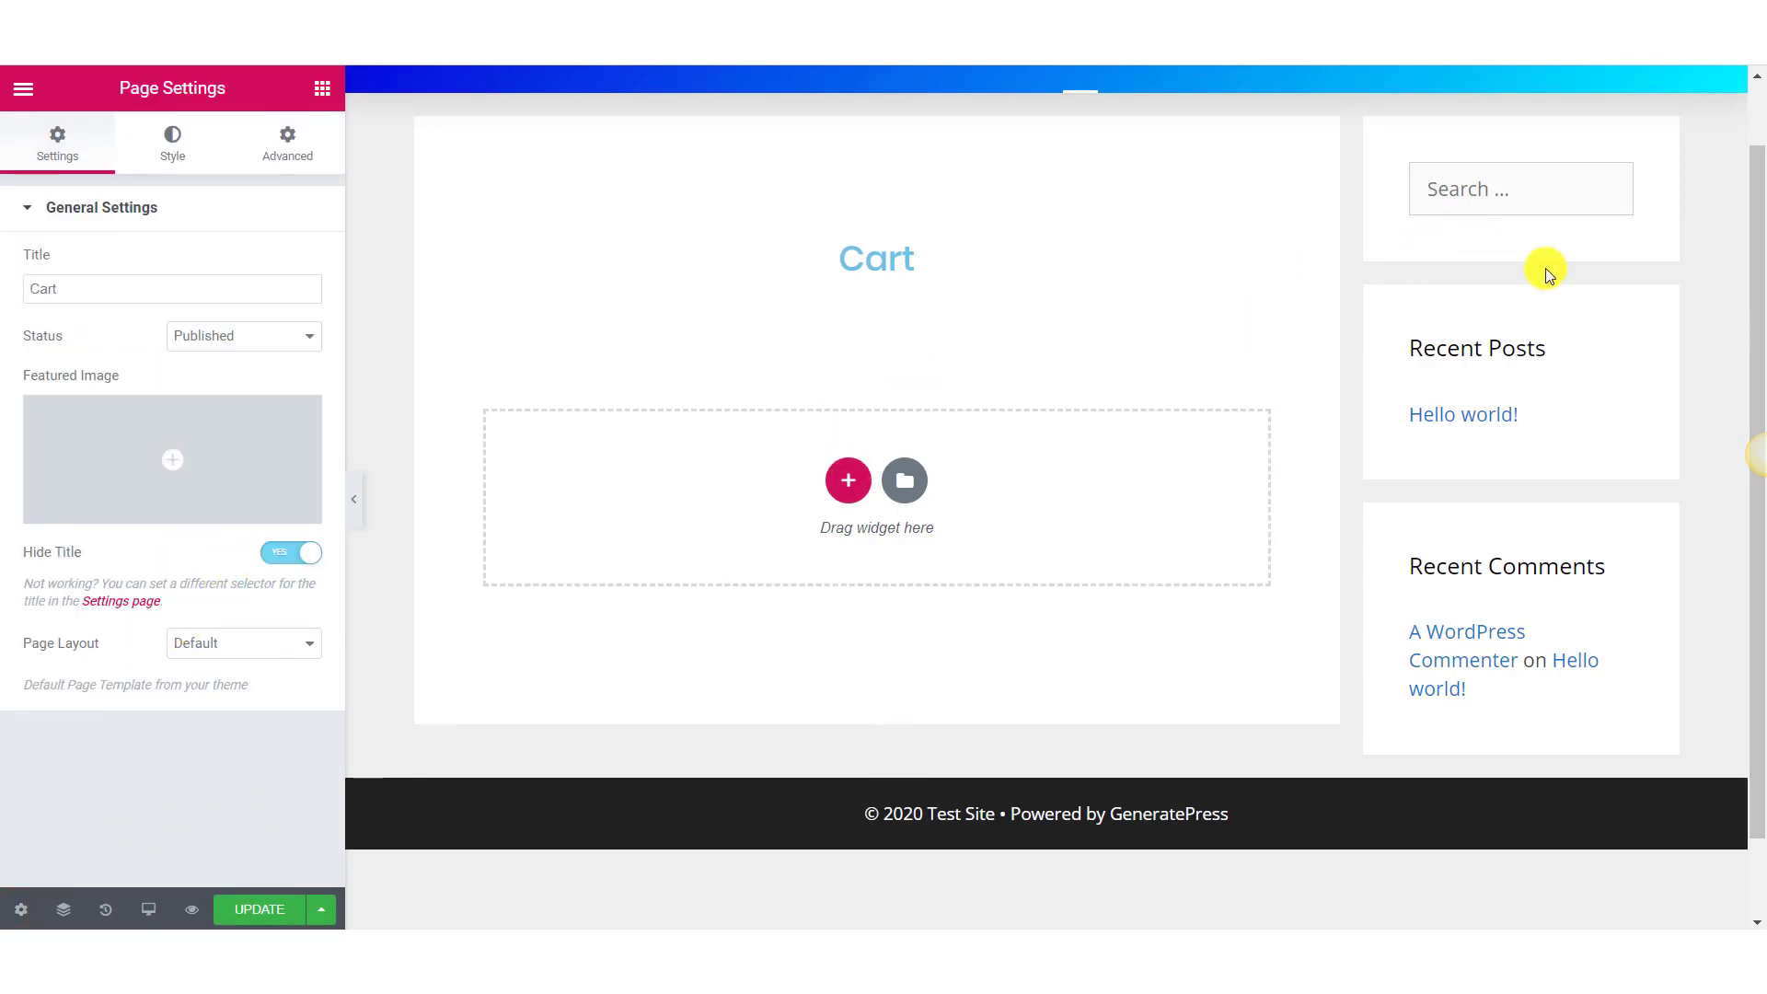
pyautogui.click(268, 642)
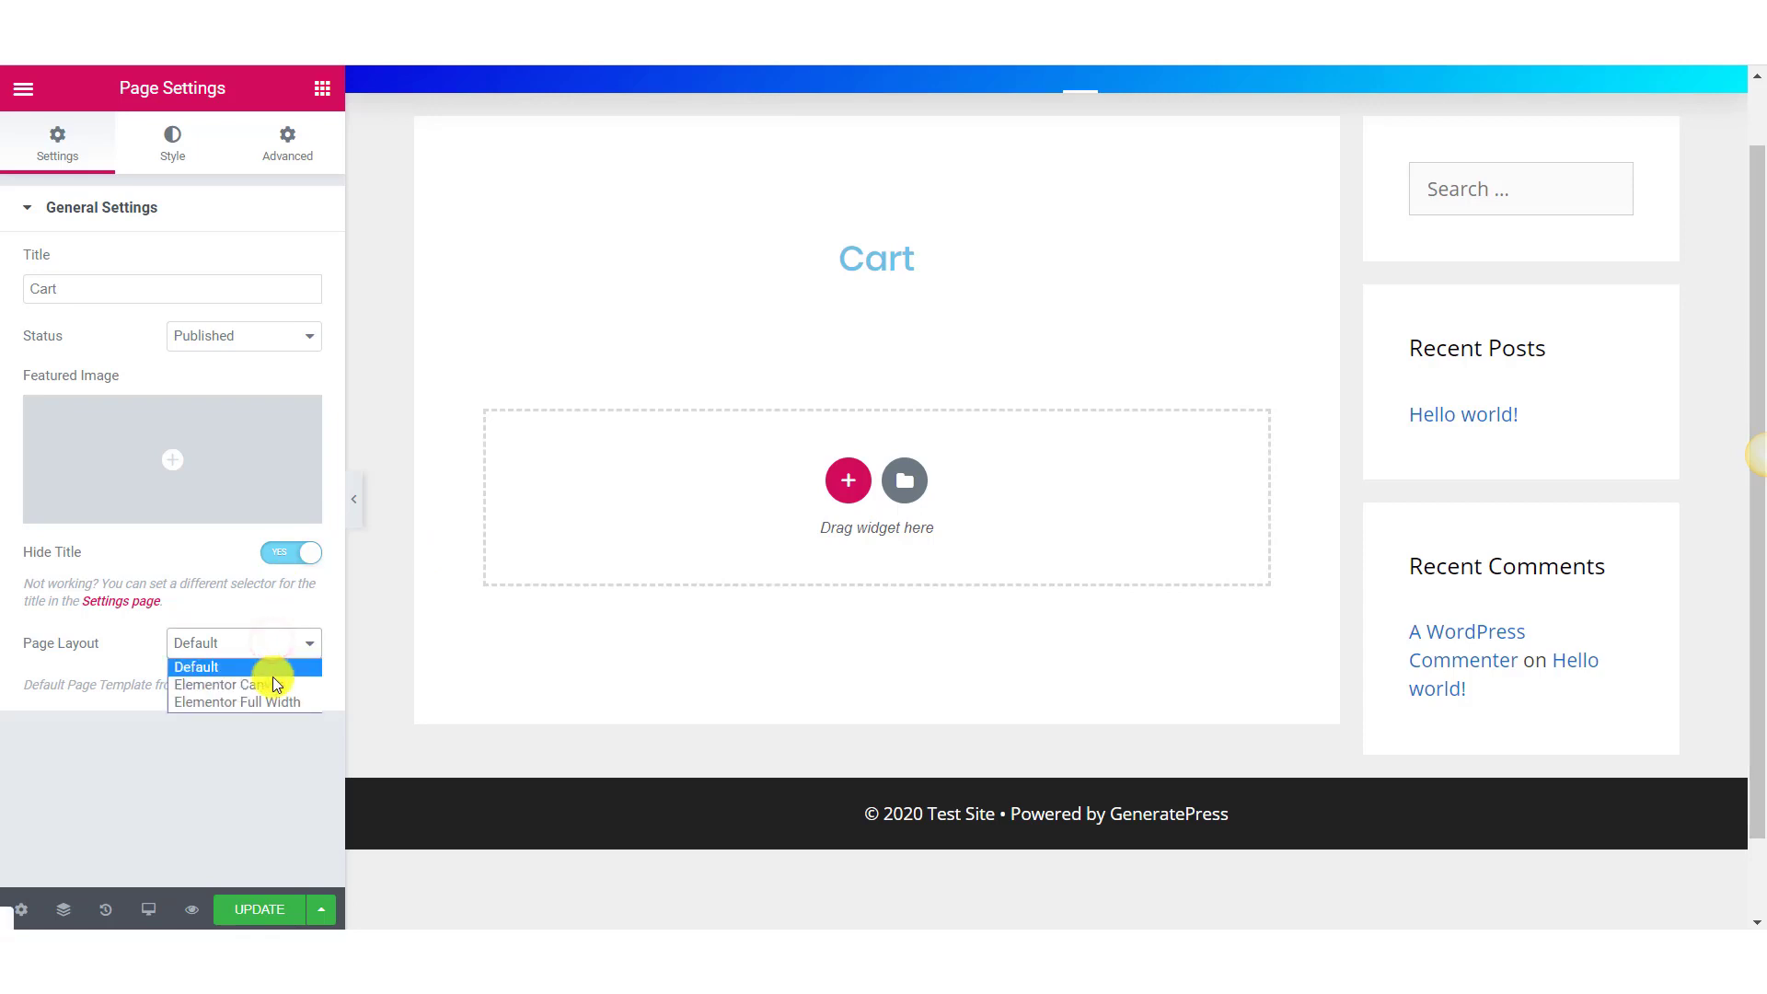
pyautogui.click(293, 702)
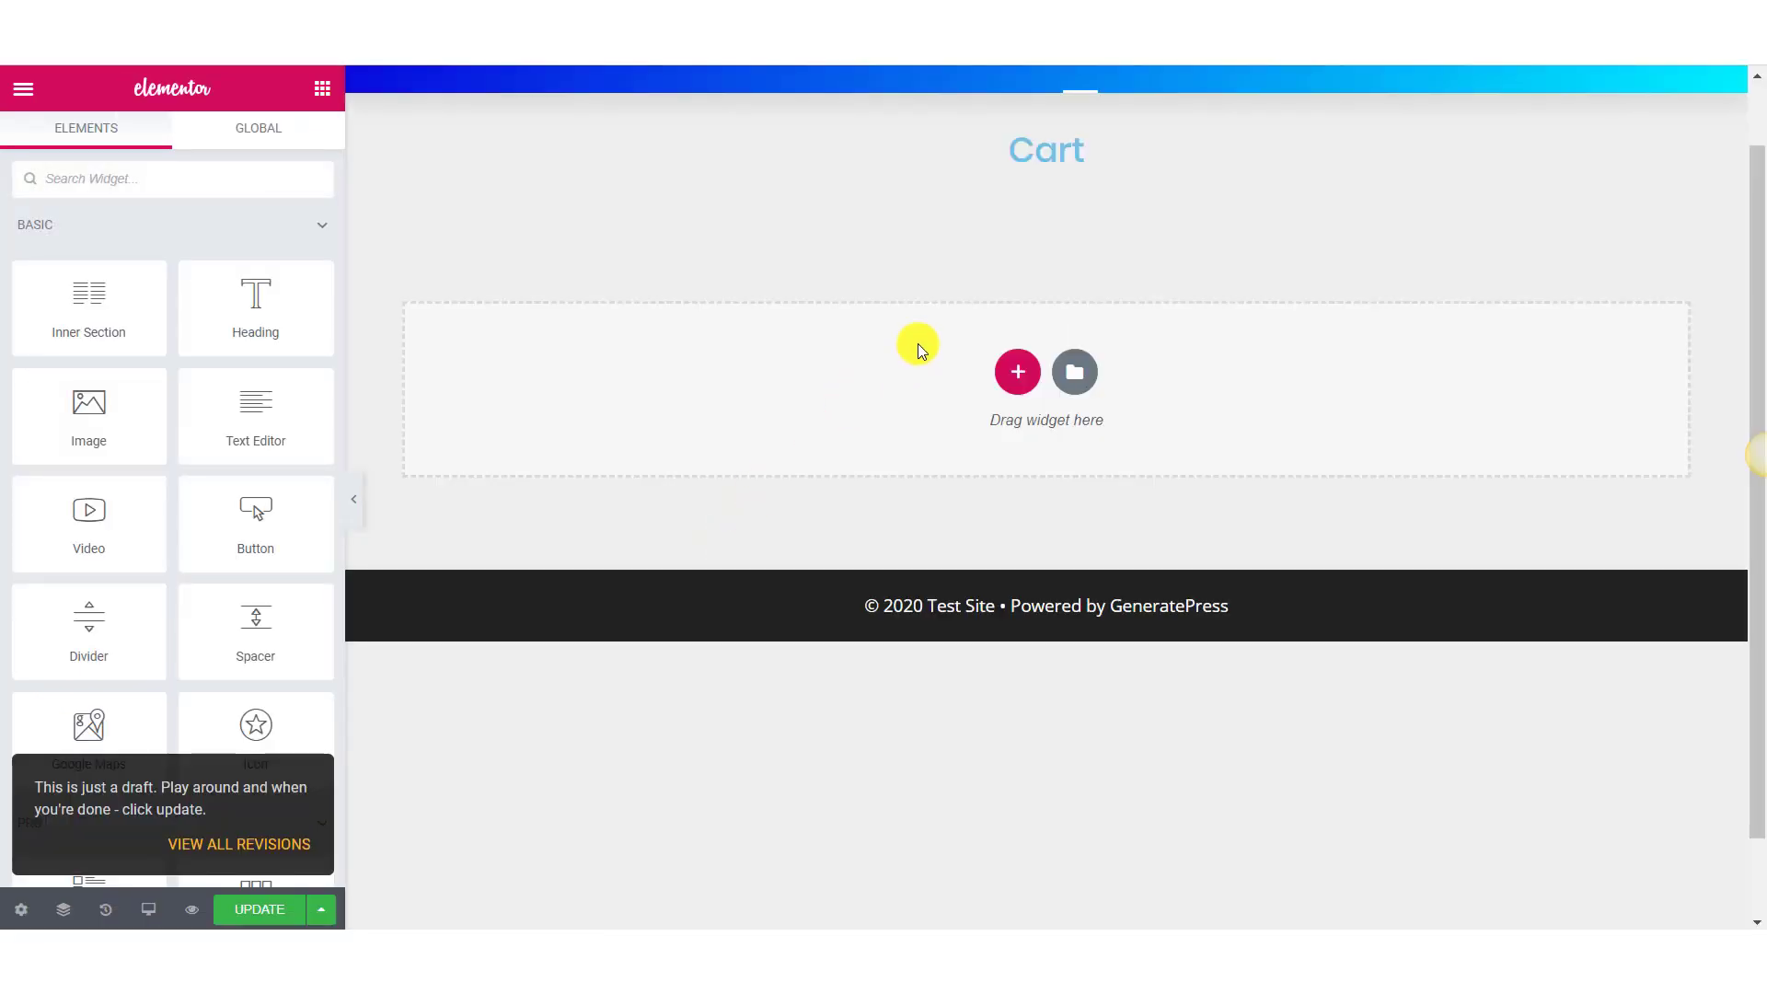
pyautogui.click(1091, 230)
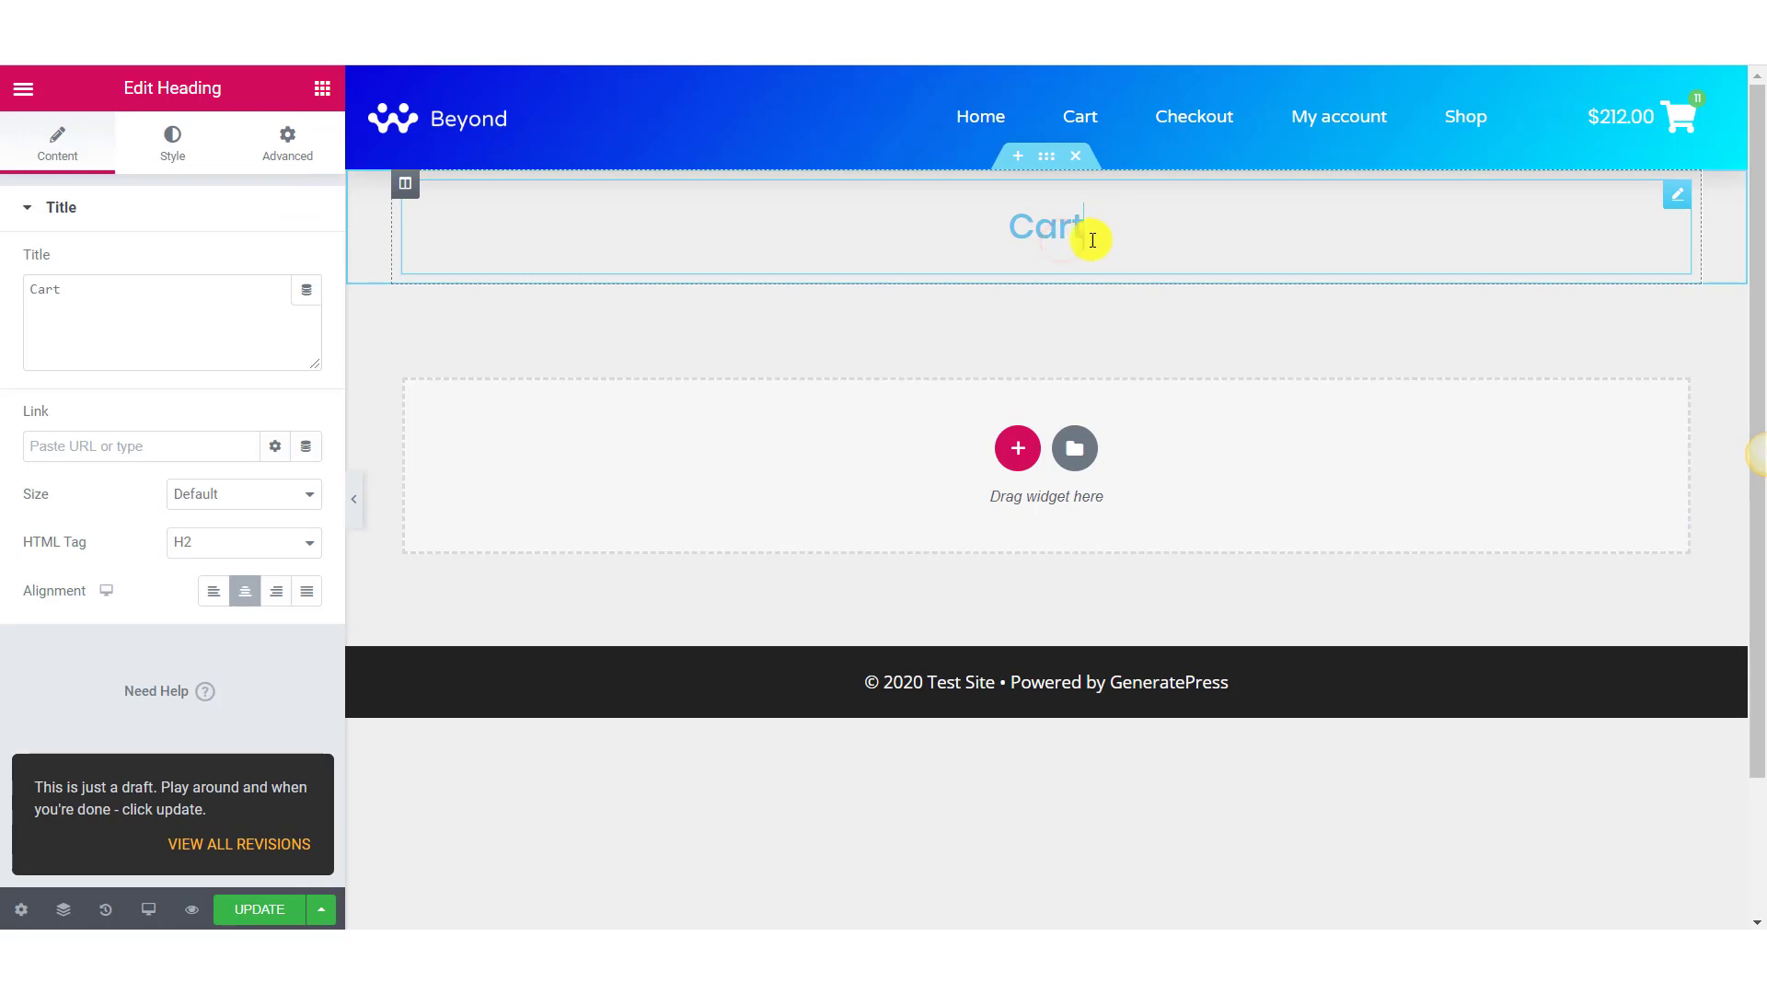
# Search widgets for 'cart' and place PP Woo - Cart below the Cart heading
pyautogui.click(322, 89)
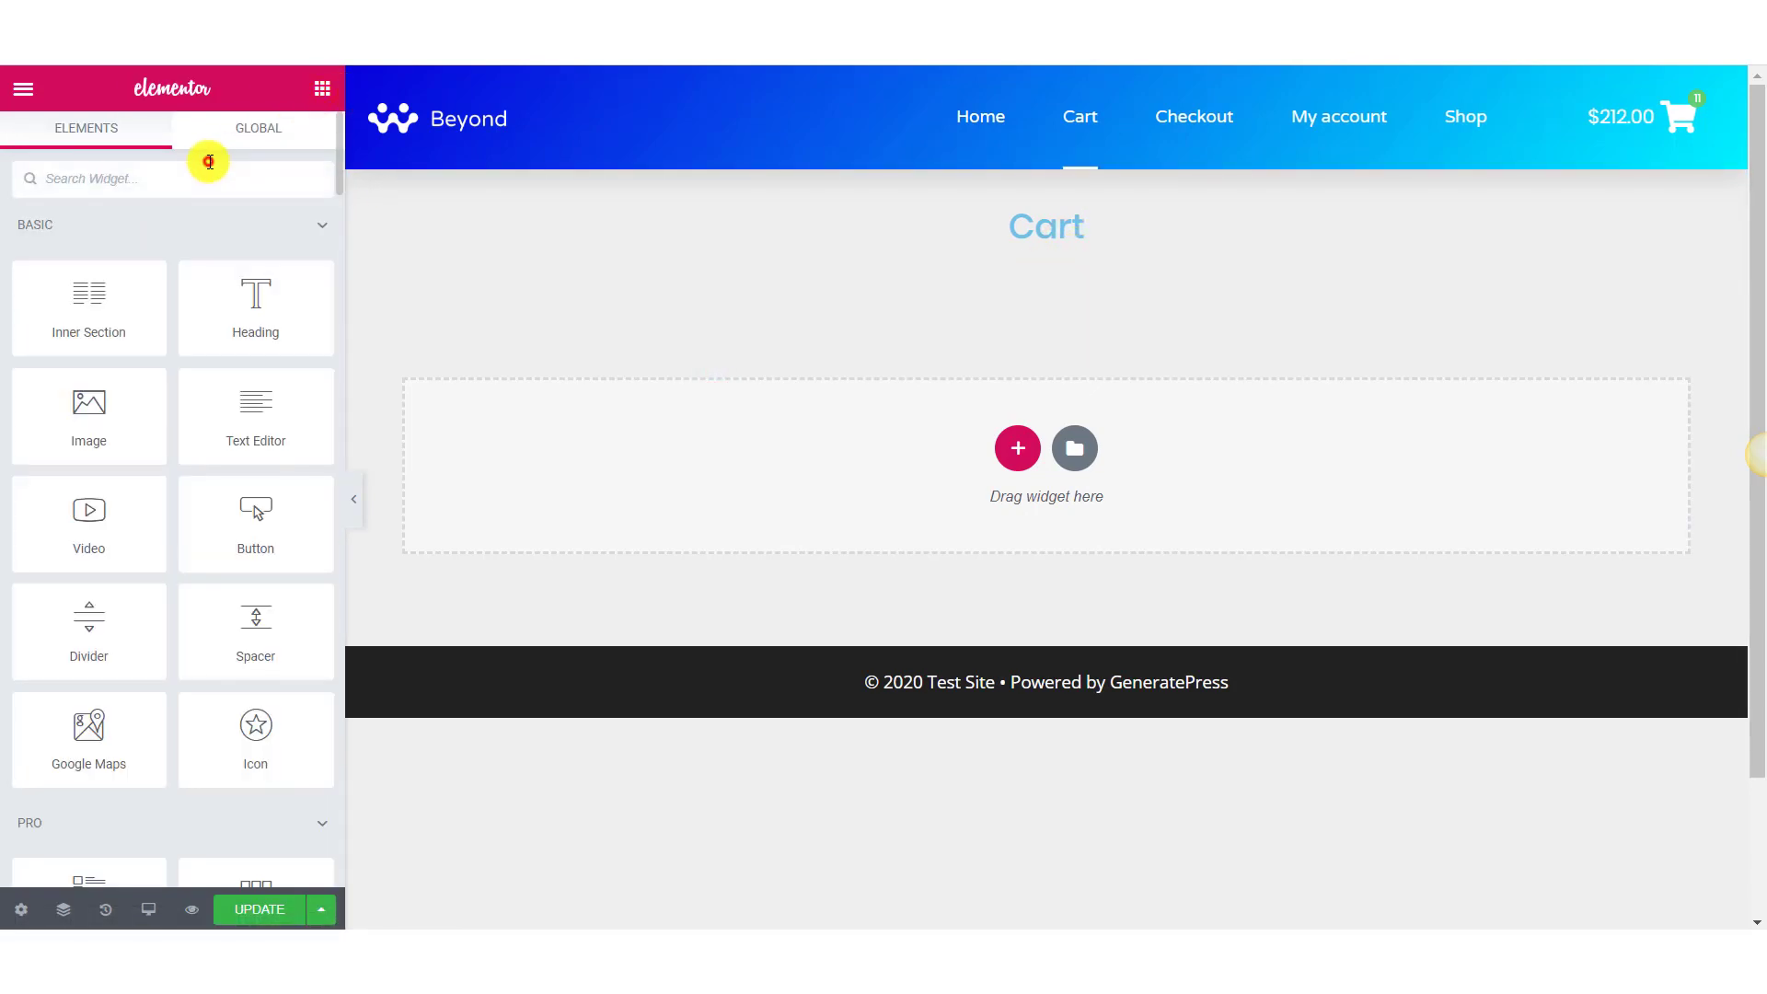
pyautogui.write('cart')
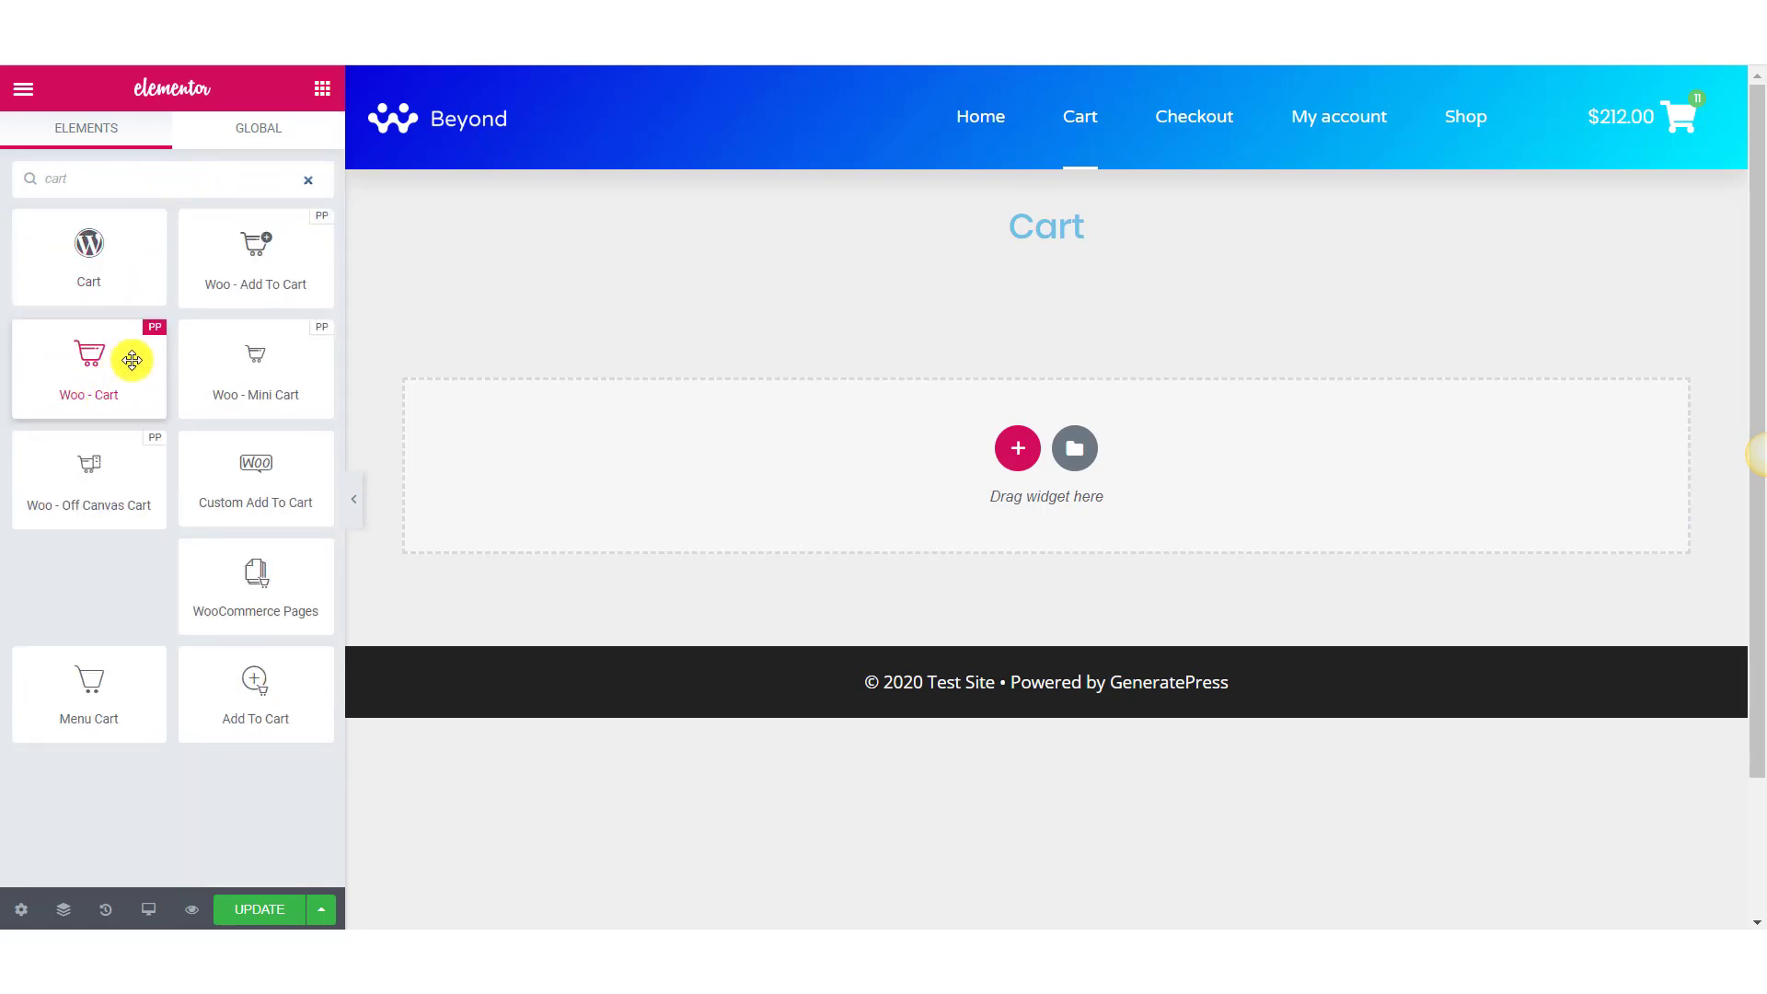
pyautogui.moveTo(125, 371); pyautogui.dragTo(1134, 269)
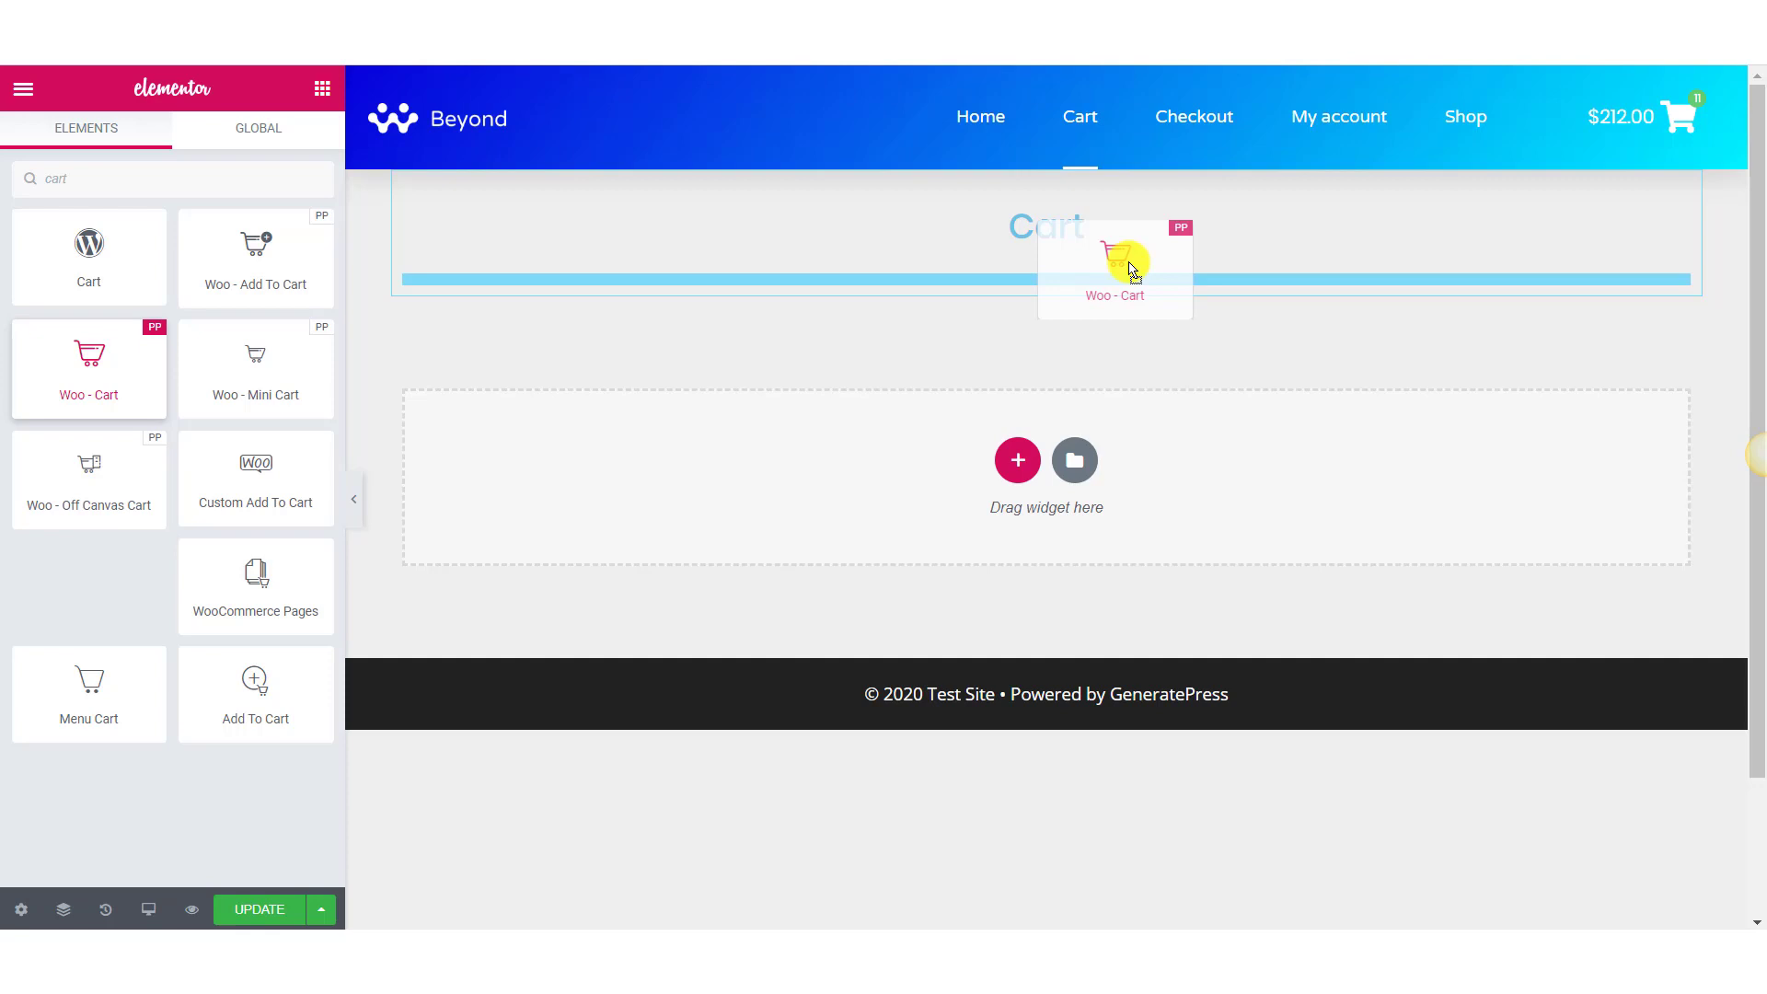
pyautogui.moveTo(1133, 269); pyautogui.dragTo(1132, 268)
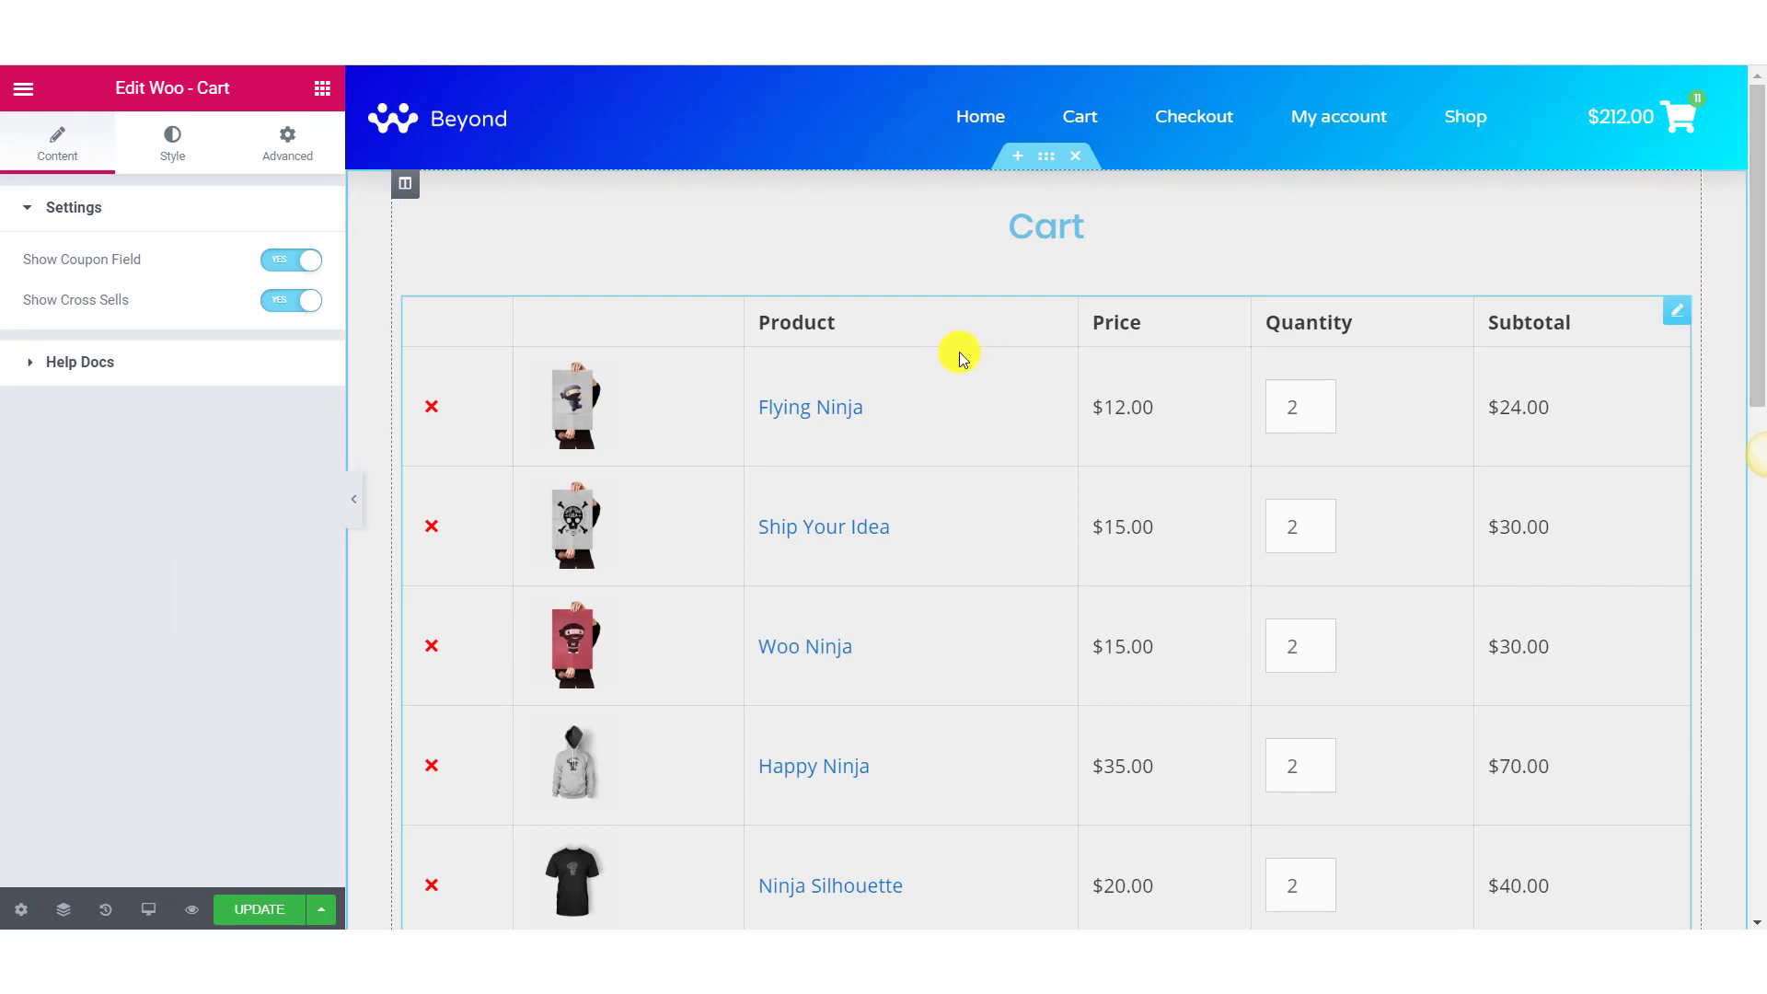
# Toggle the cart's coupon field off and back on, leaving it shown
pyautogui.scroll(-10, 903, 442)
pyautogui.scroll(-5, 1169, 550)
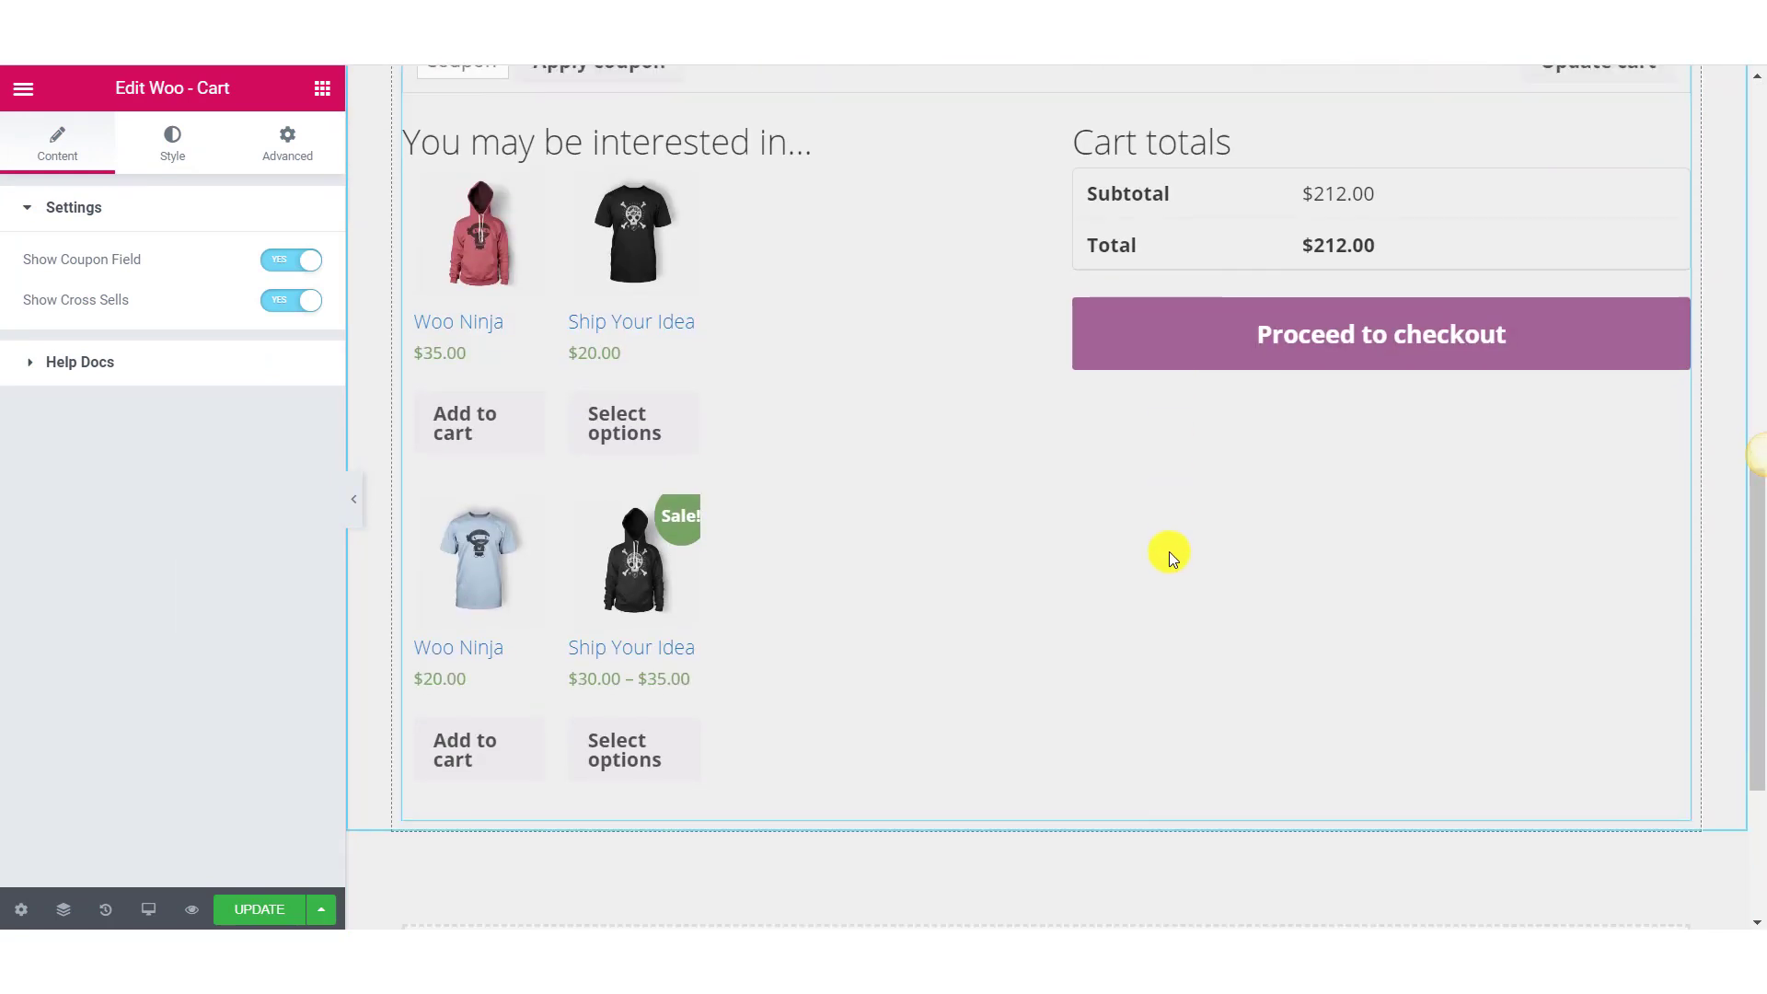
pyautogui.scroll(3, 1168, 550)
pyautogui.scroll(10, 848, 515)
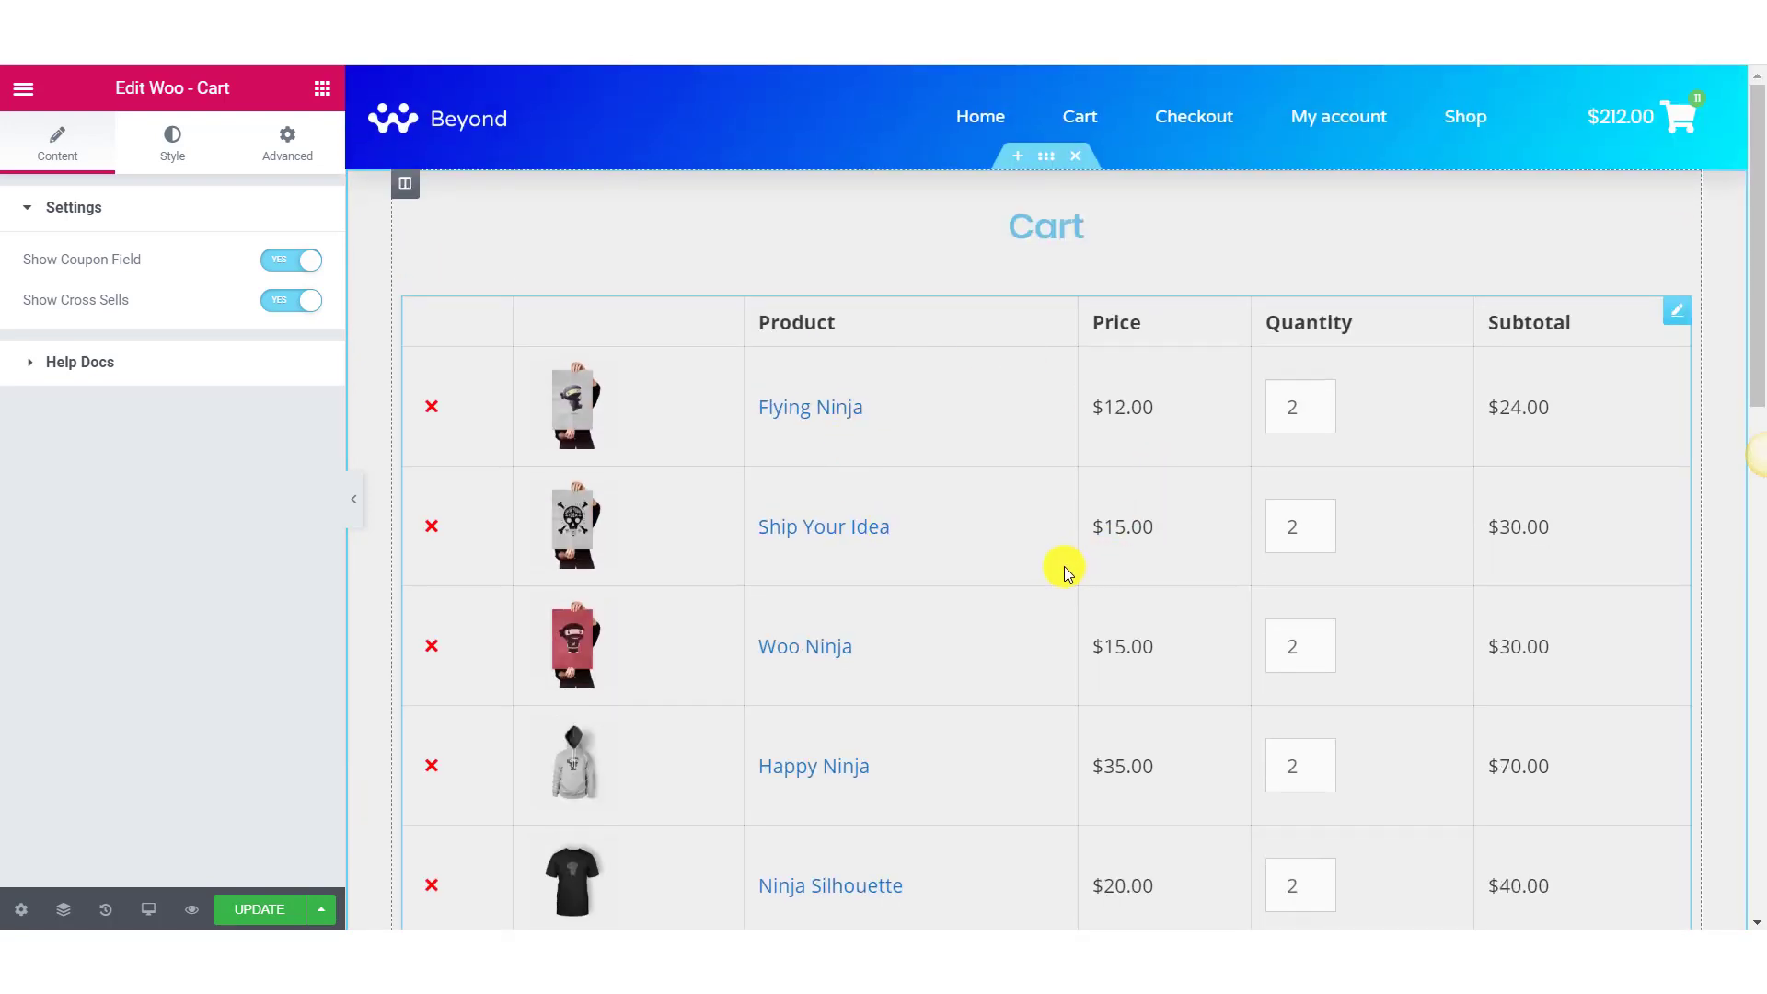
pyautogui.scroll(-8, 1041, 355)
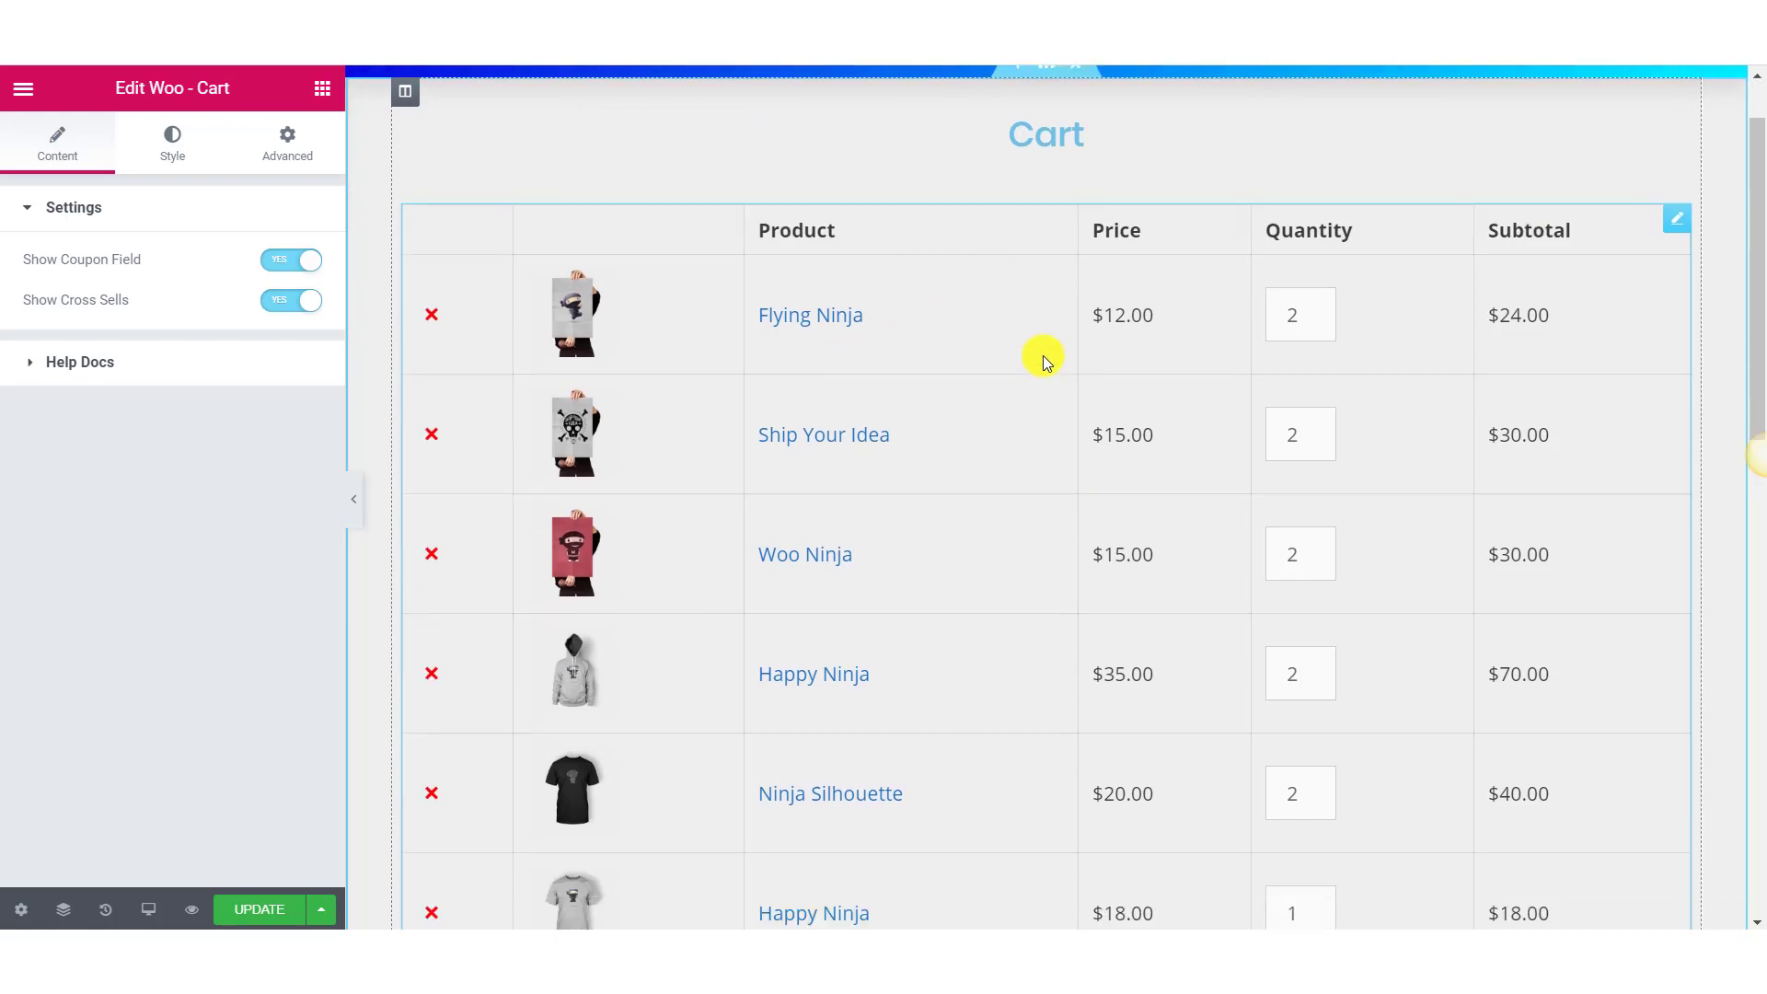
pyautogui.scroll(4, 687, 410)
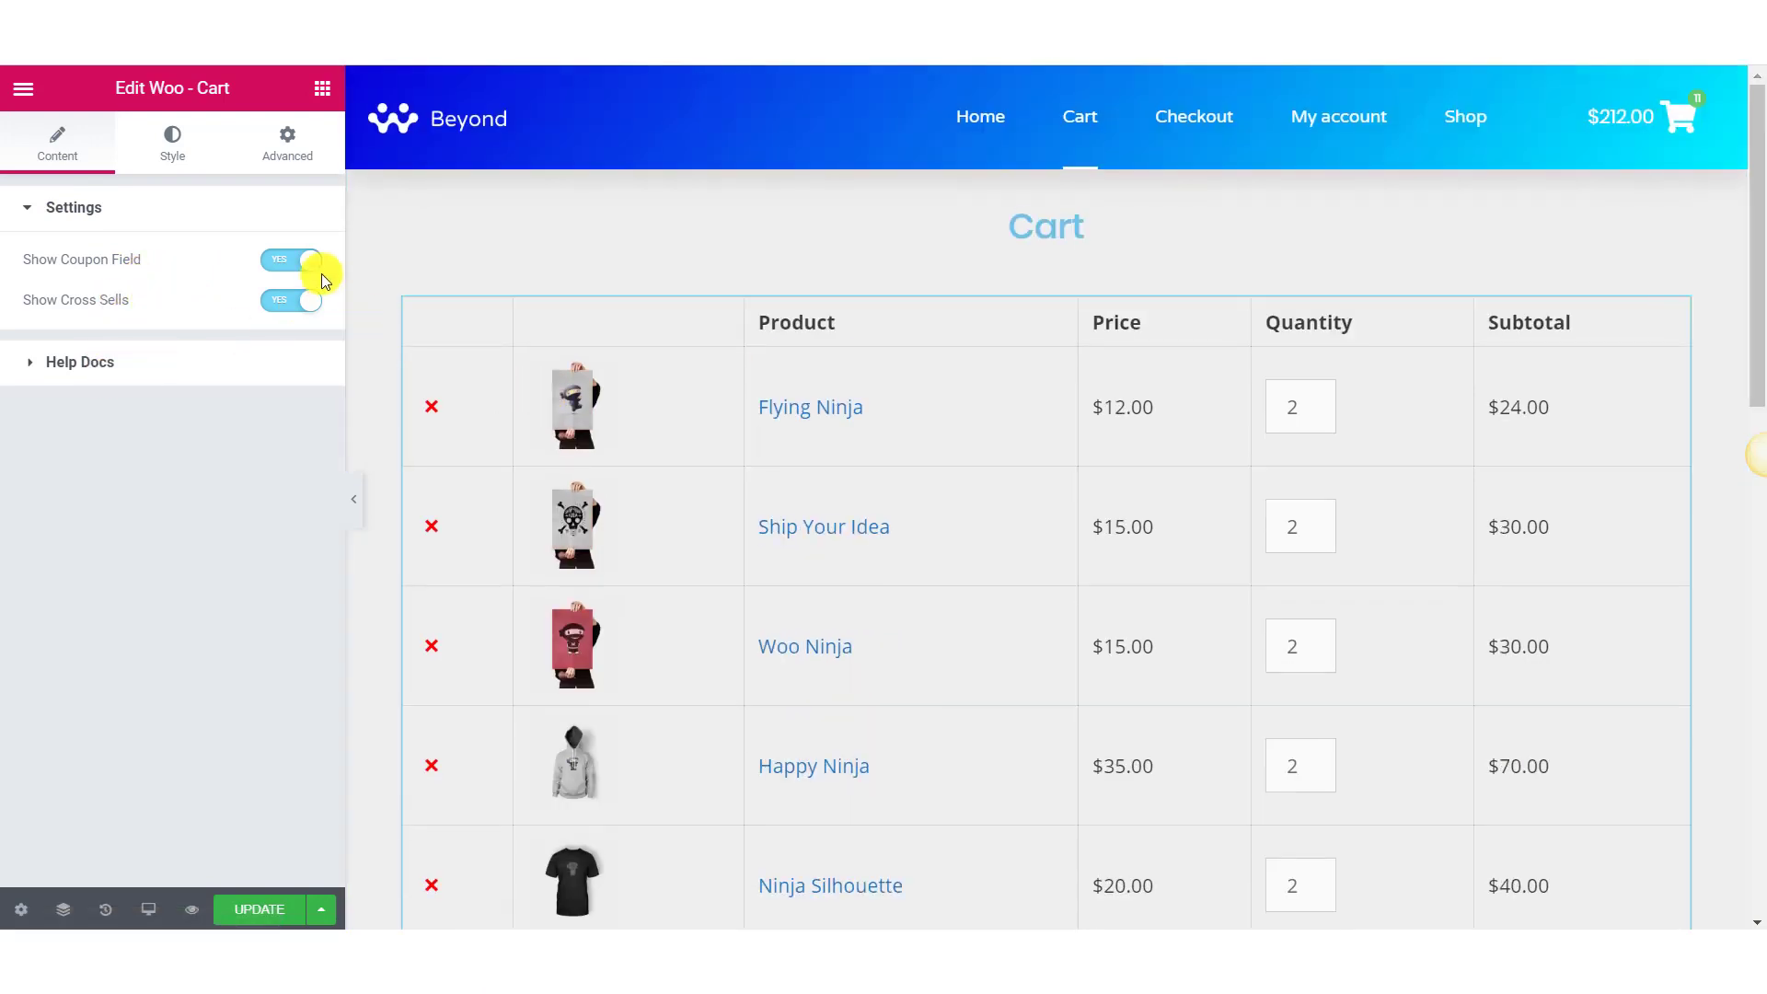
pyautogui.click(288, 274)
pyautogui.scroll(-5, 648, 434)
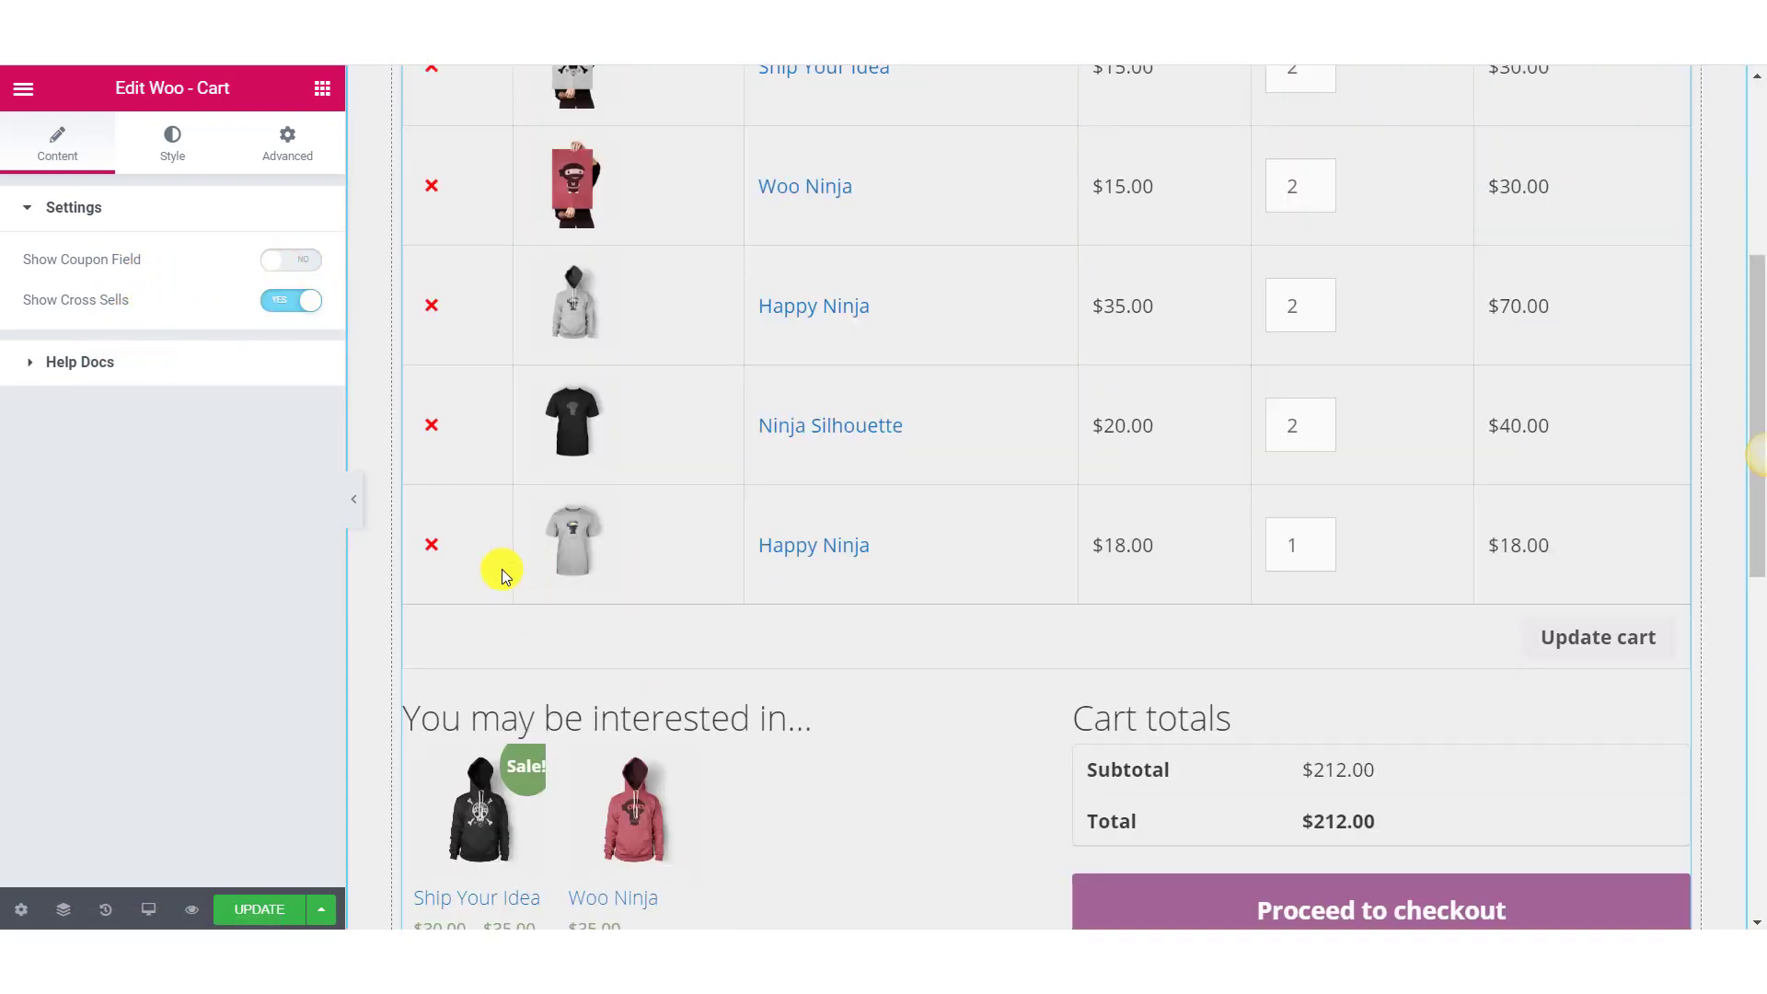
pyautogui.click(290, 262)
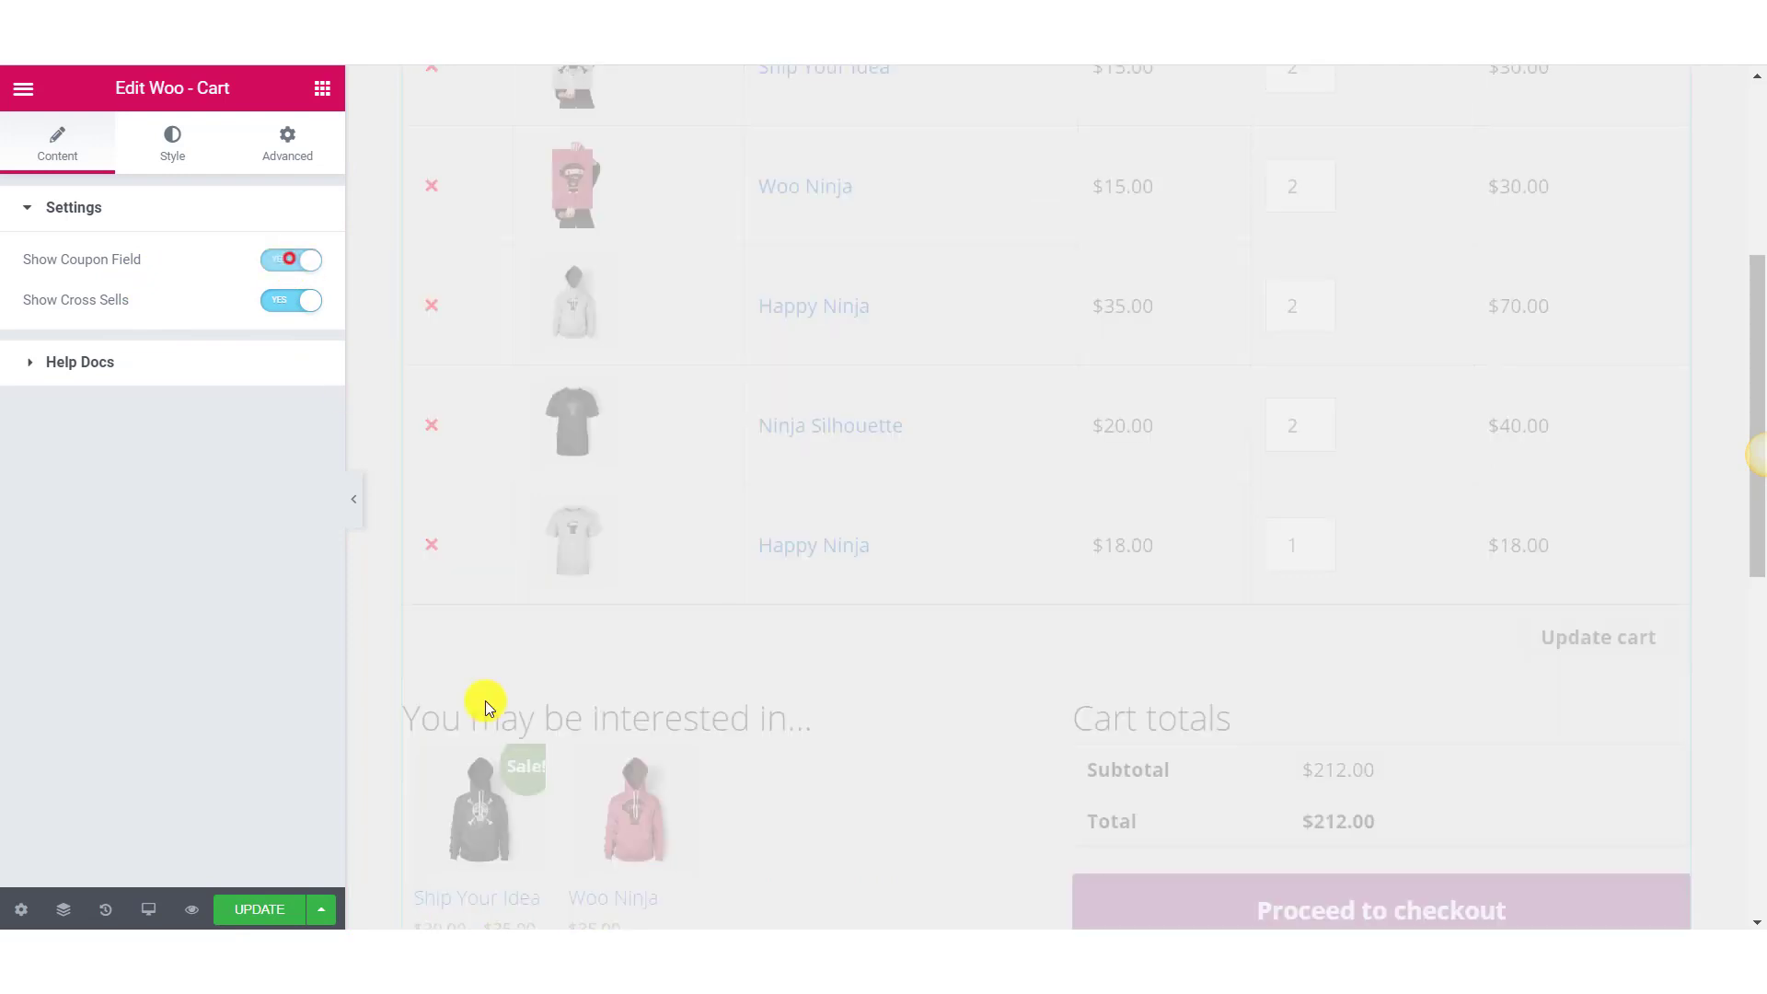
# Switch Show Cross Sells to NO so no cross-sell products appear
pyautogui.click(267, 302)
pyautogui.scroll(-4, 570, 594)
pyautogui.click(296, 300)
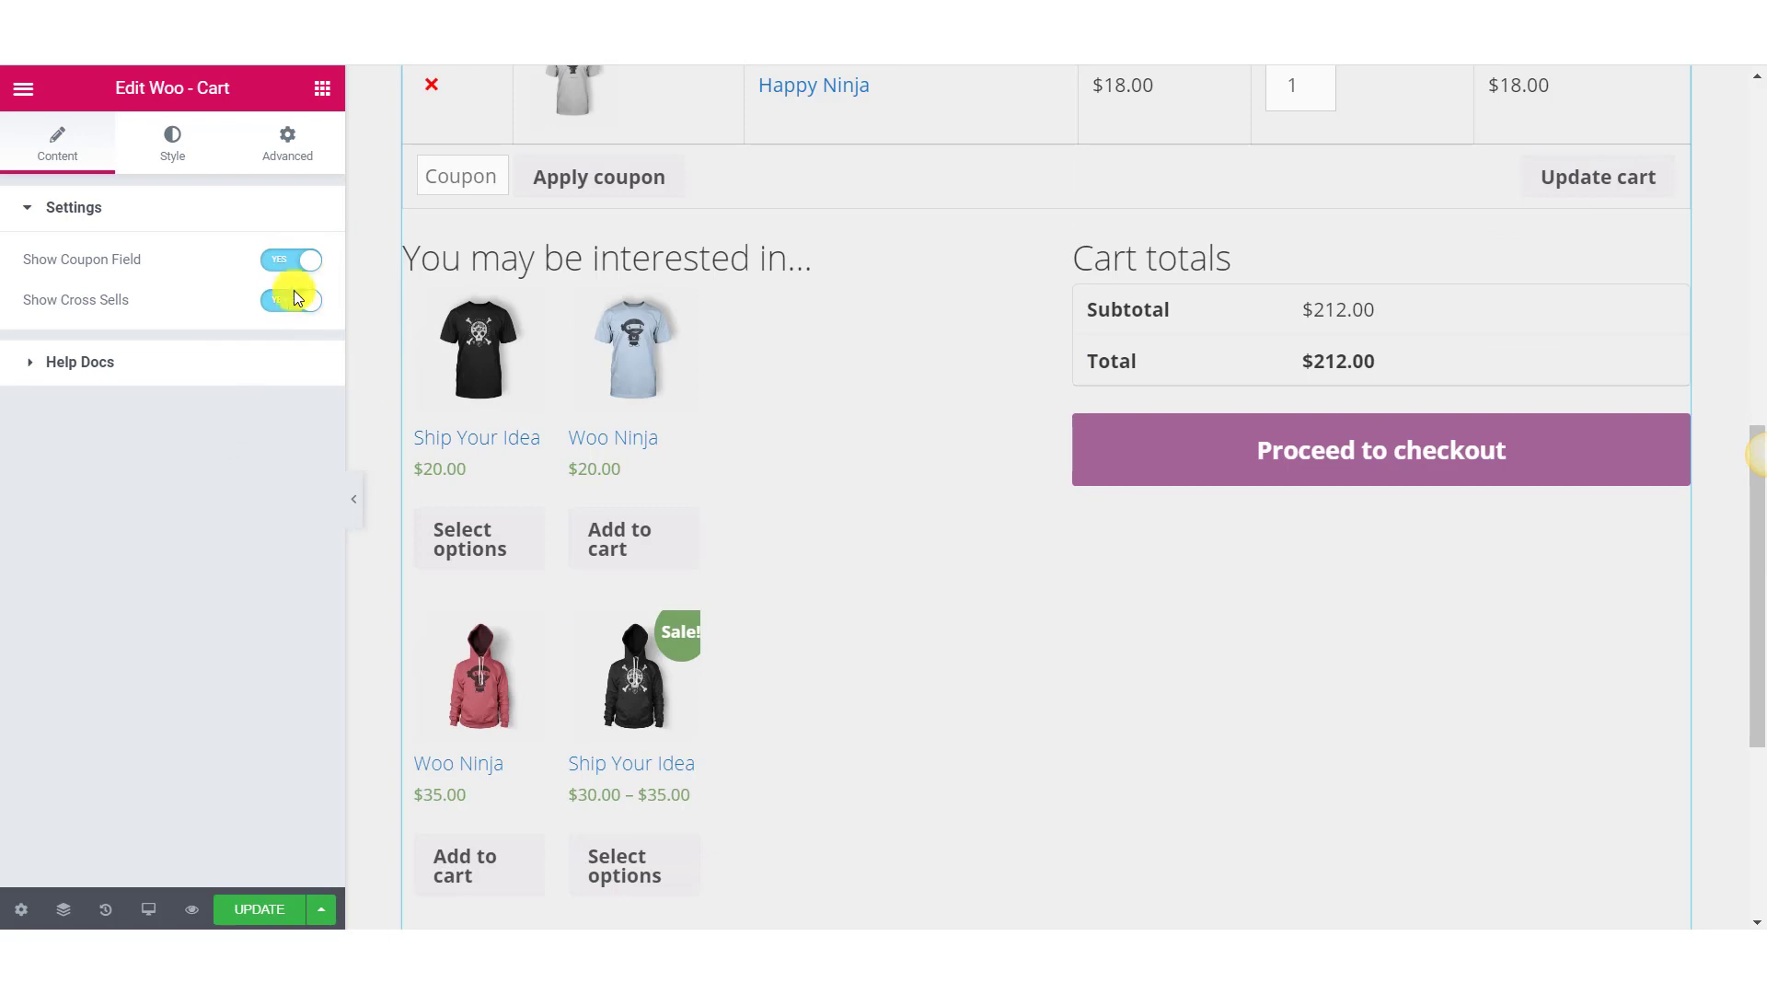
pyautogui.click(288, 302)
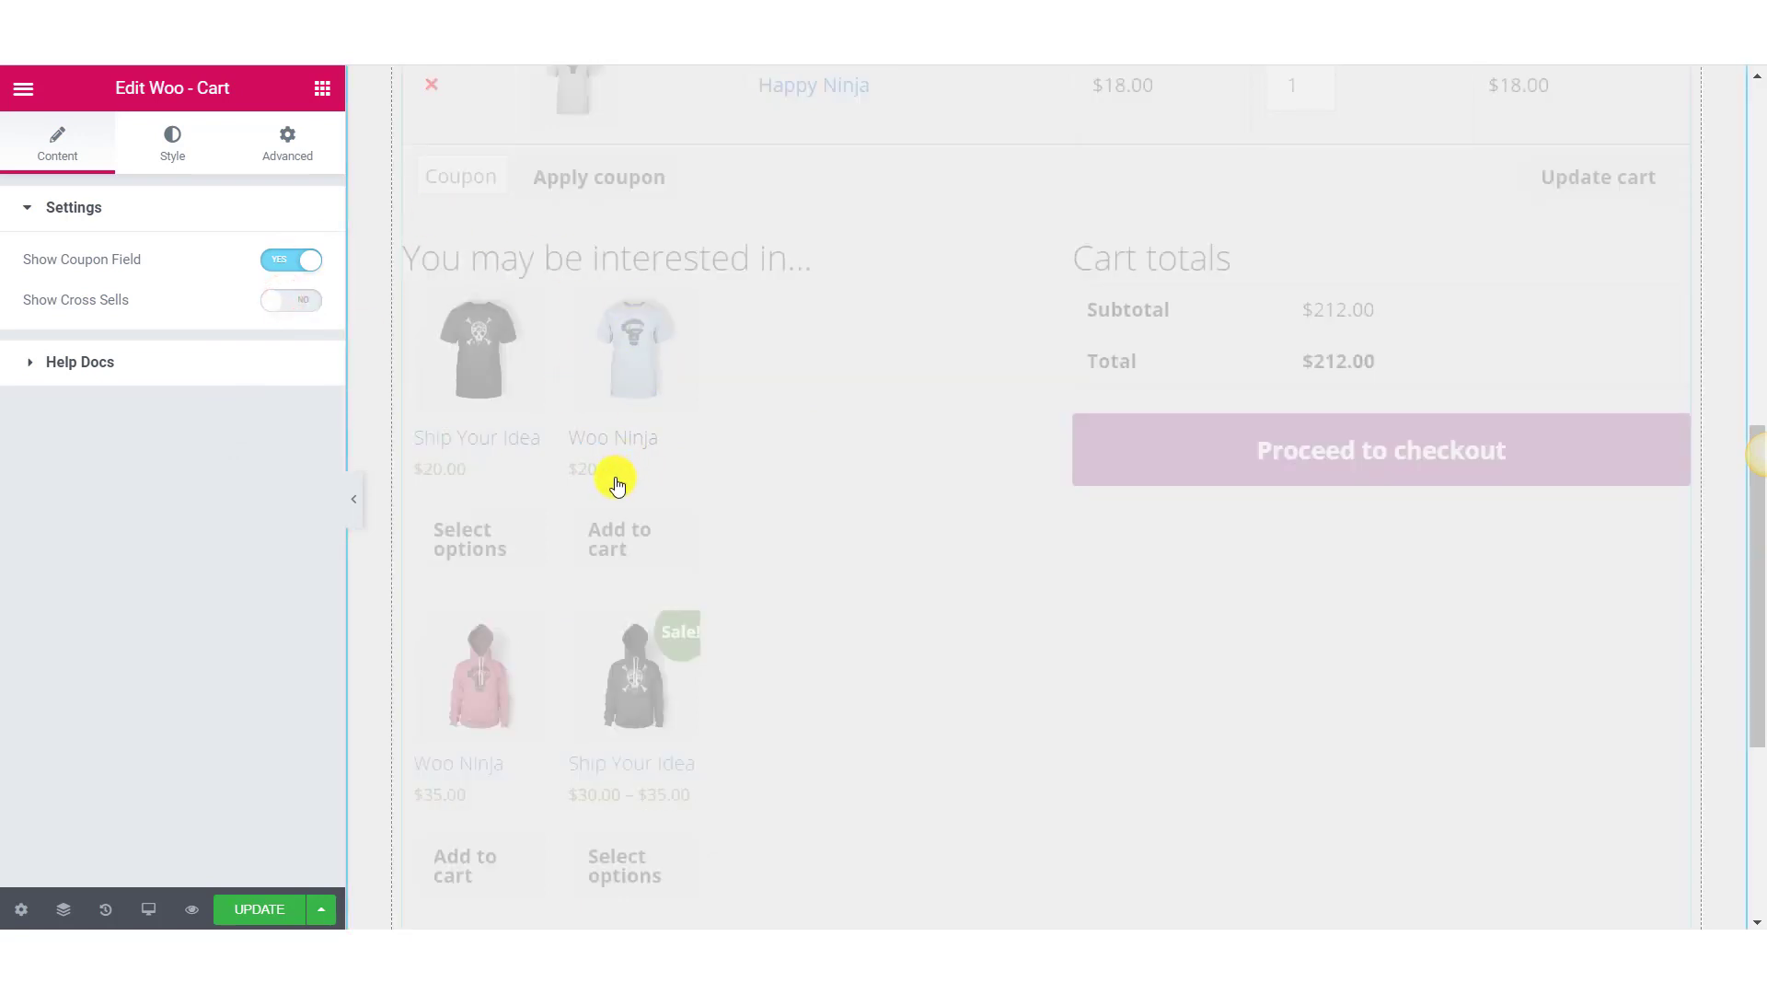
pyautogui.scroll(10, 615, 420)
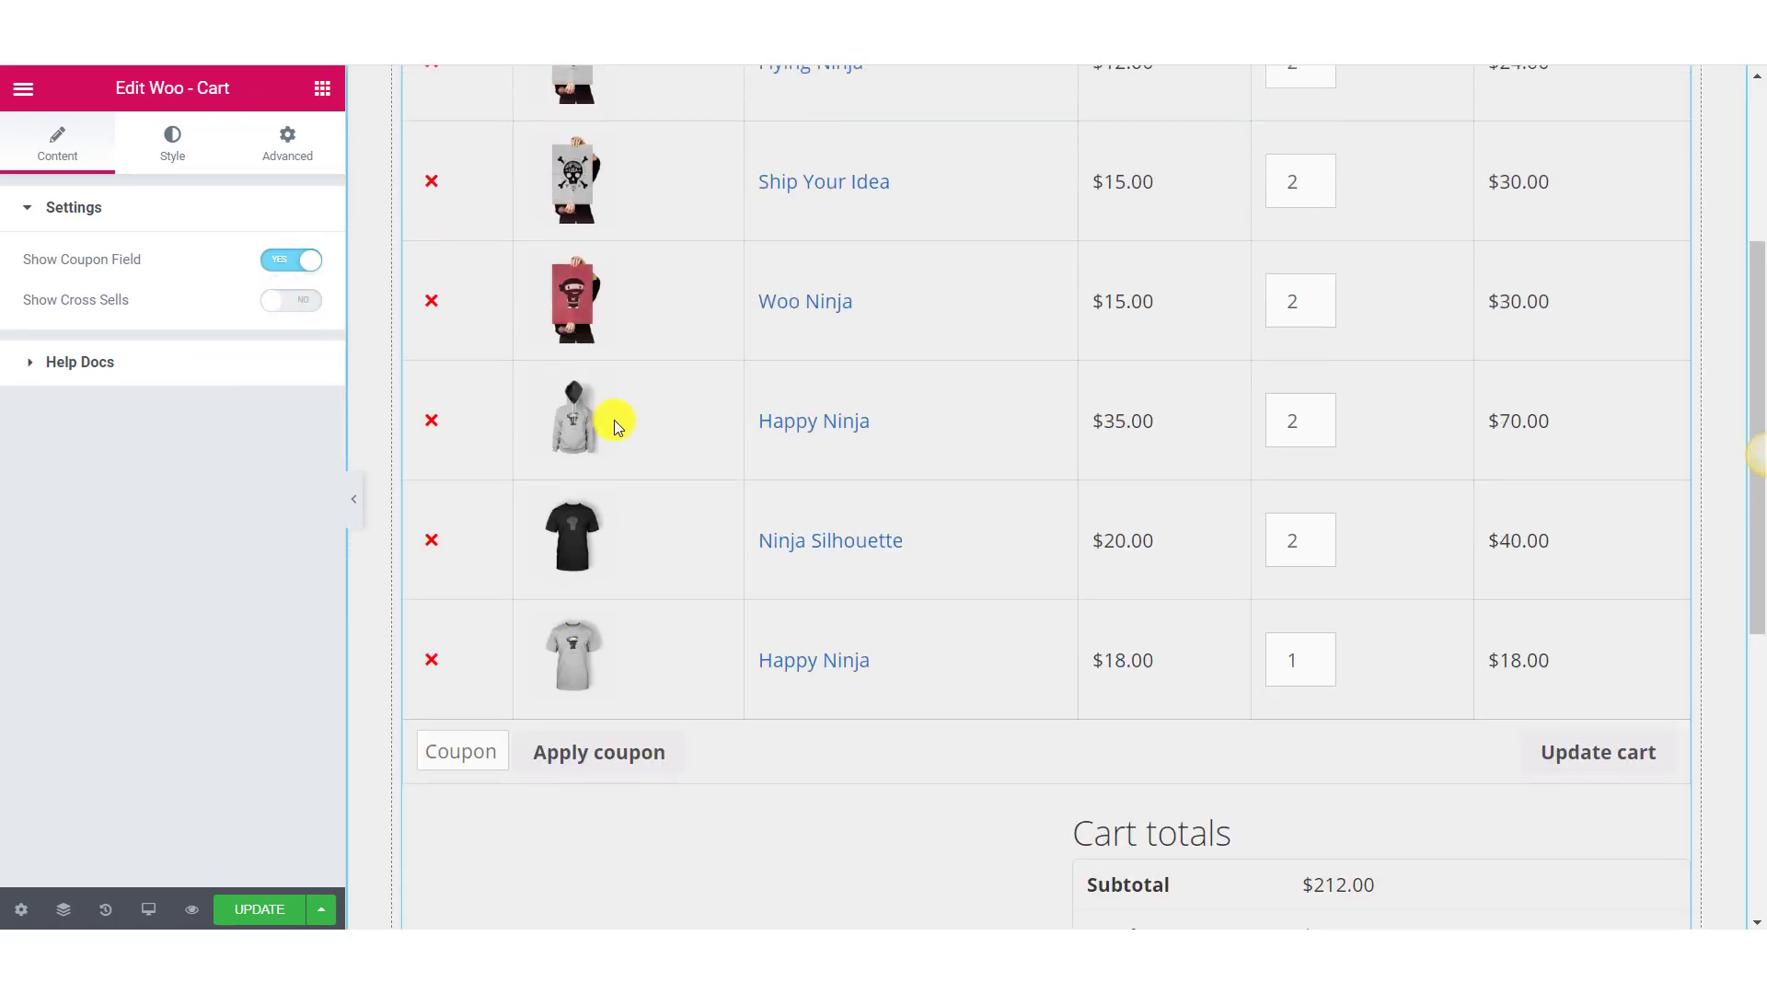
pyautogui.click(147, 139)
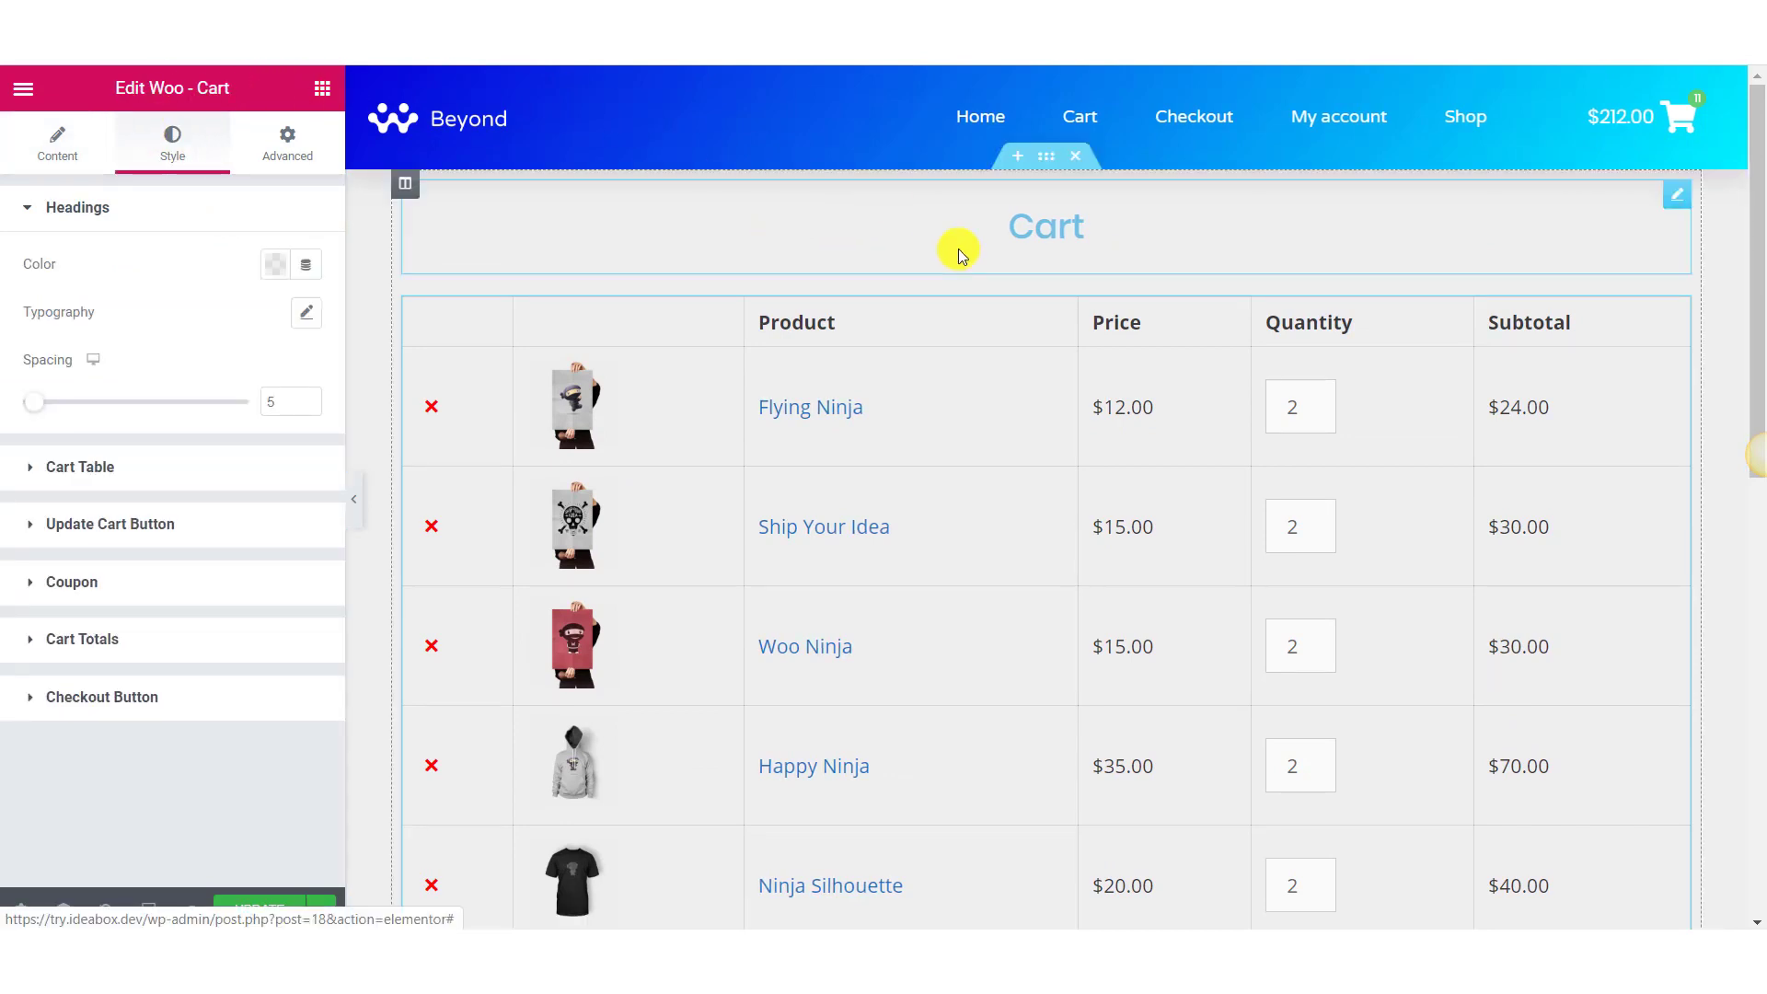
# In the Headings style section, colour the cart headings dark grey
pyautogui.scroll(-9, 983, 348)
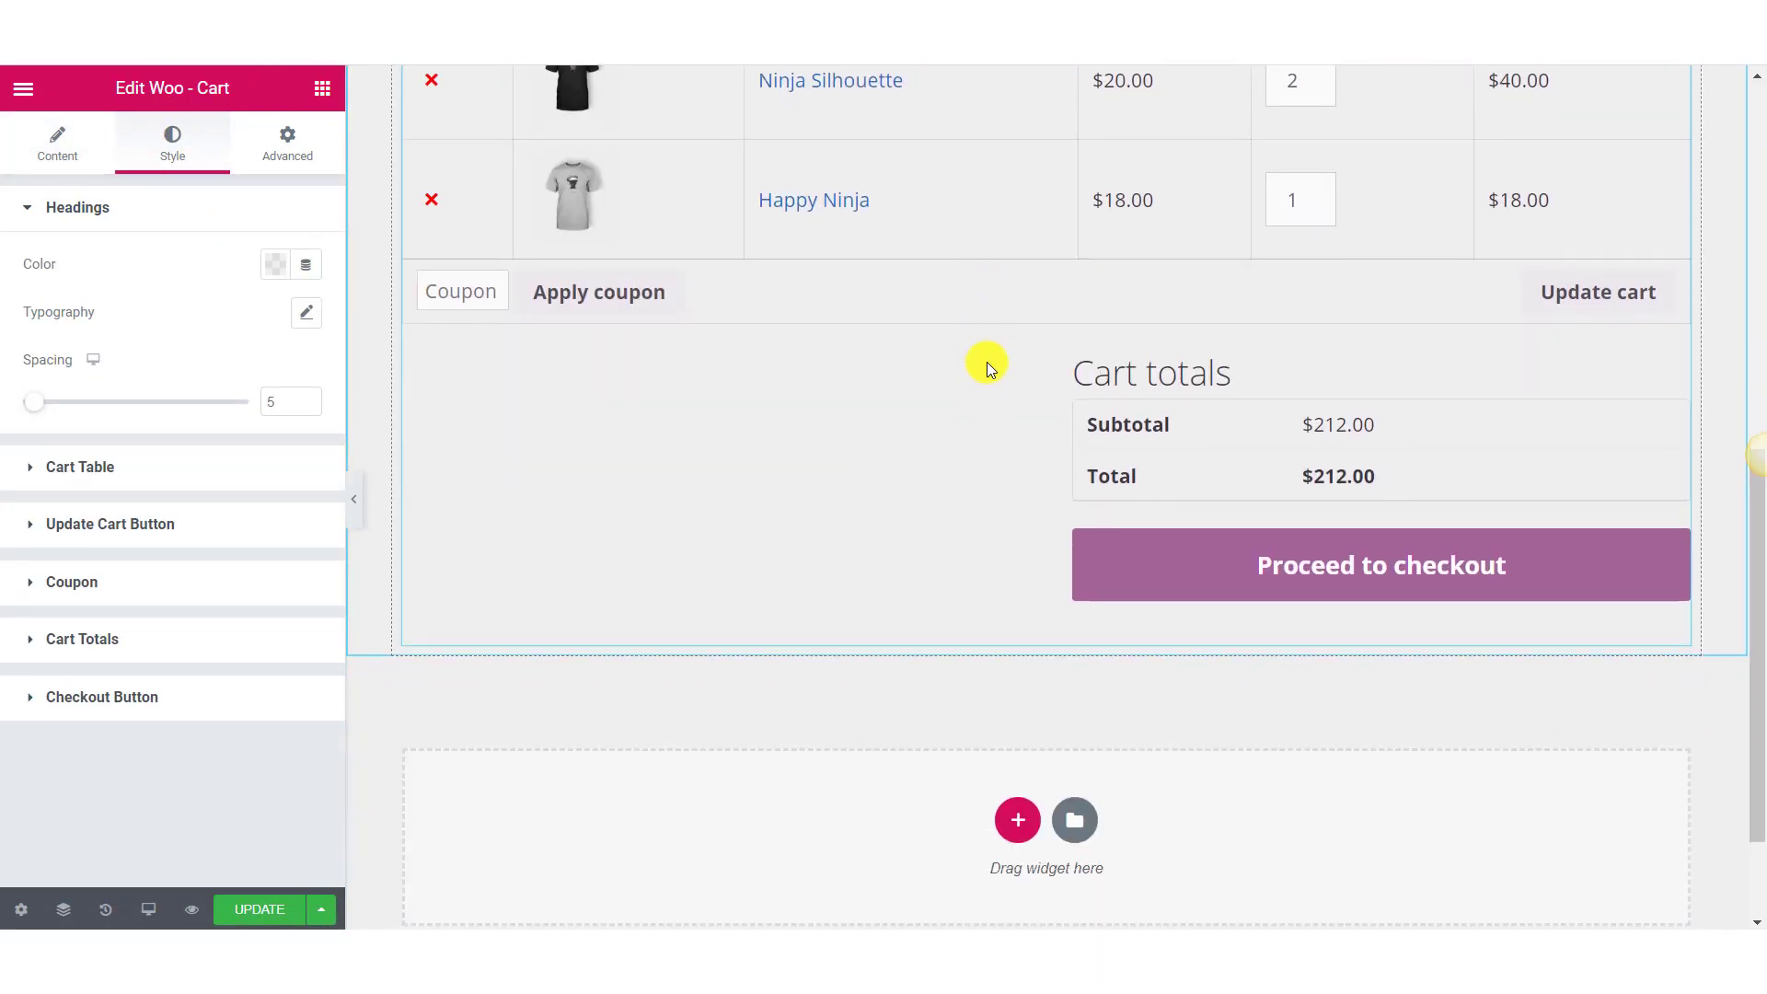
pyautogui.scroll(8, 1012, 359)
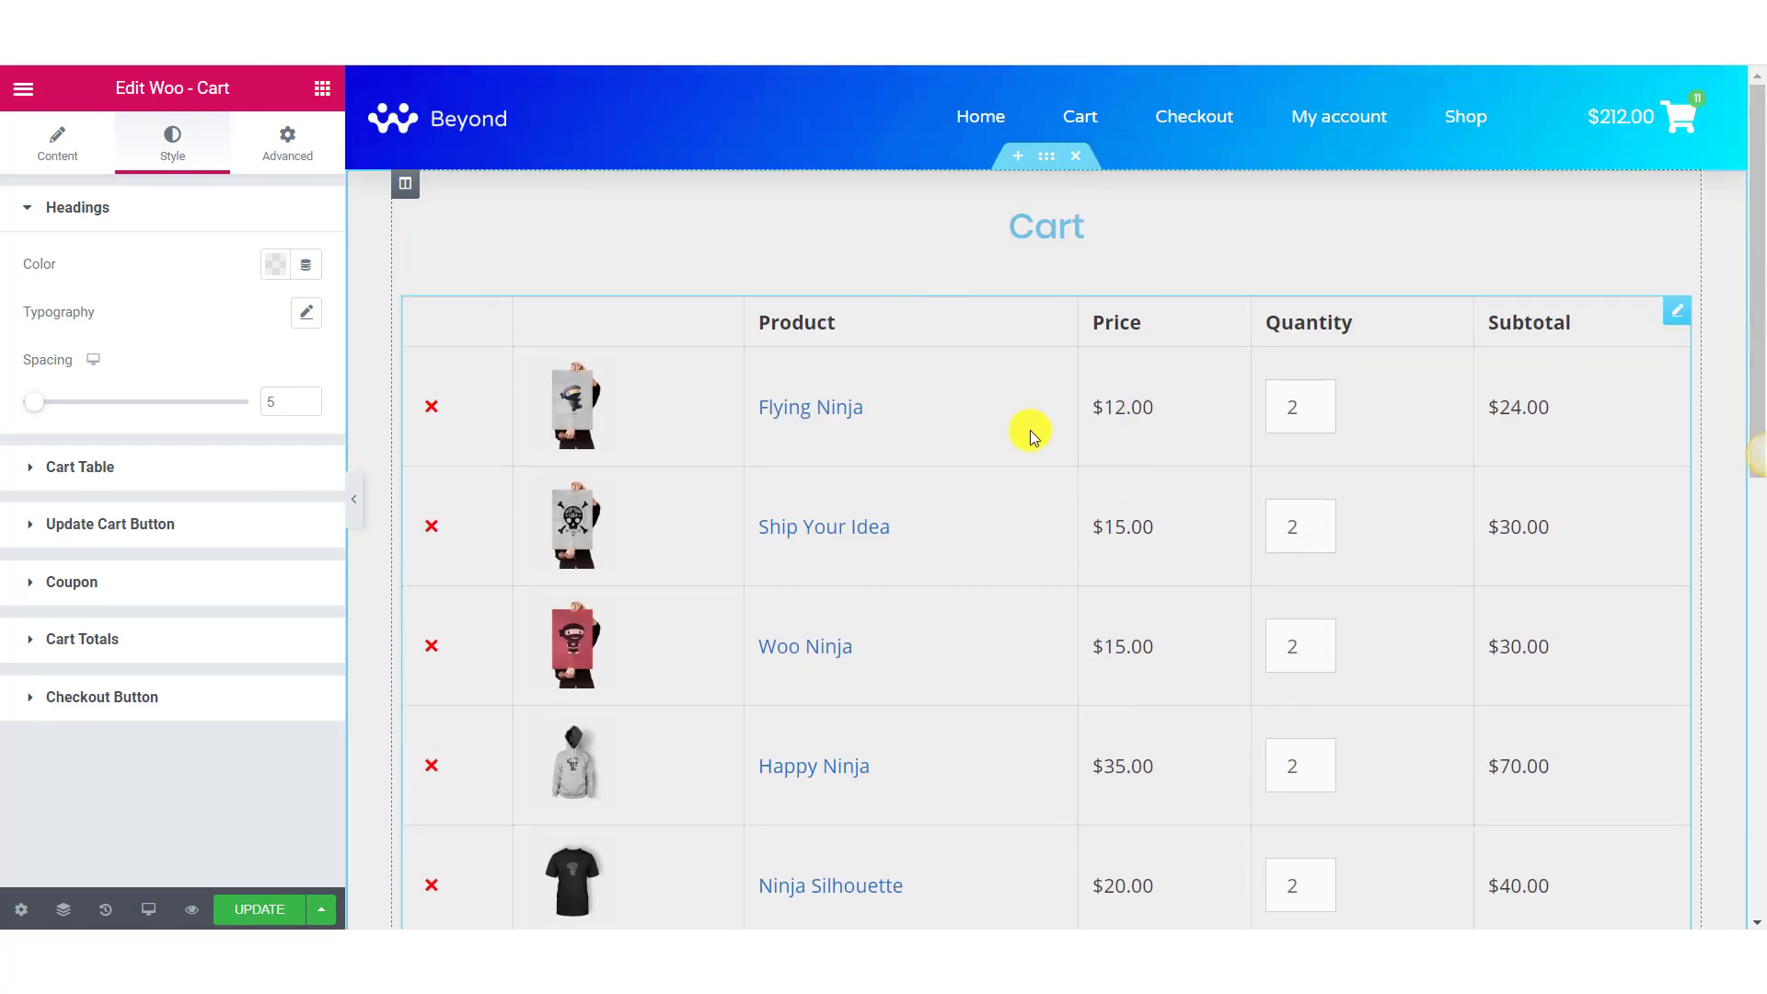
pyautogui.click(145, 210)
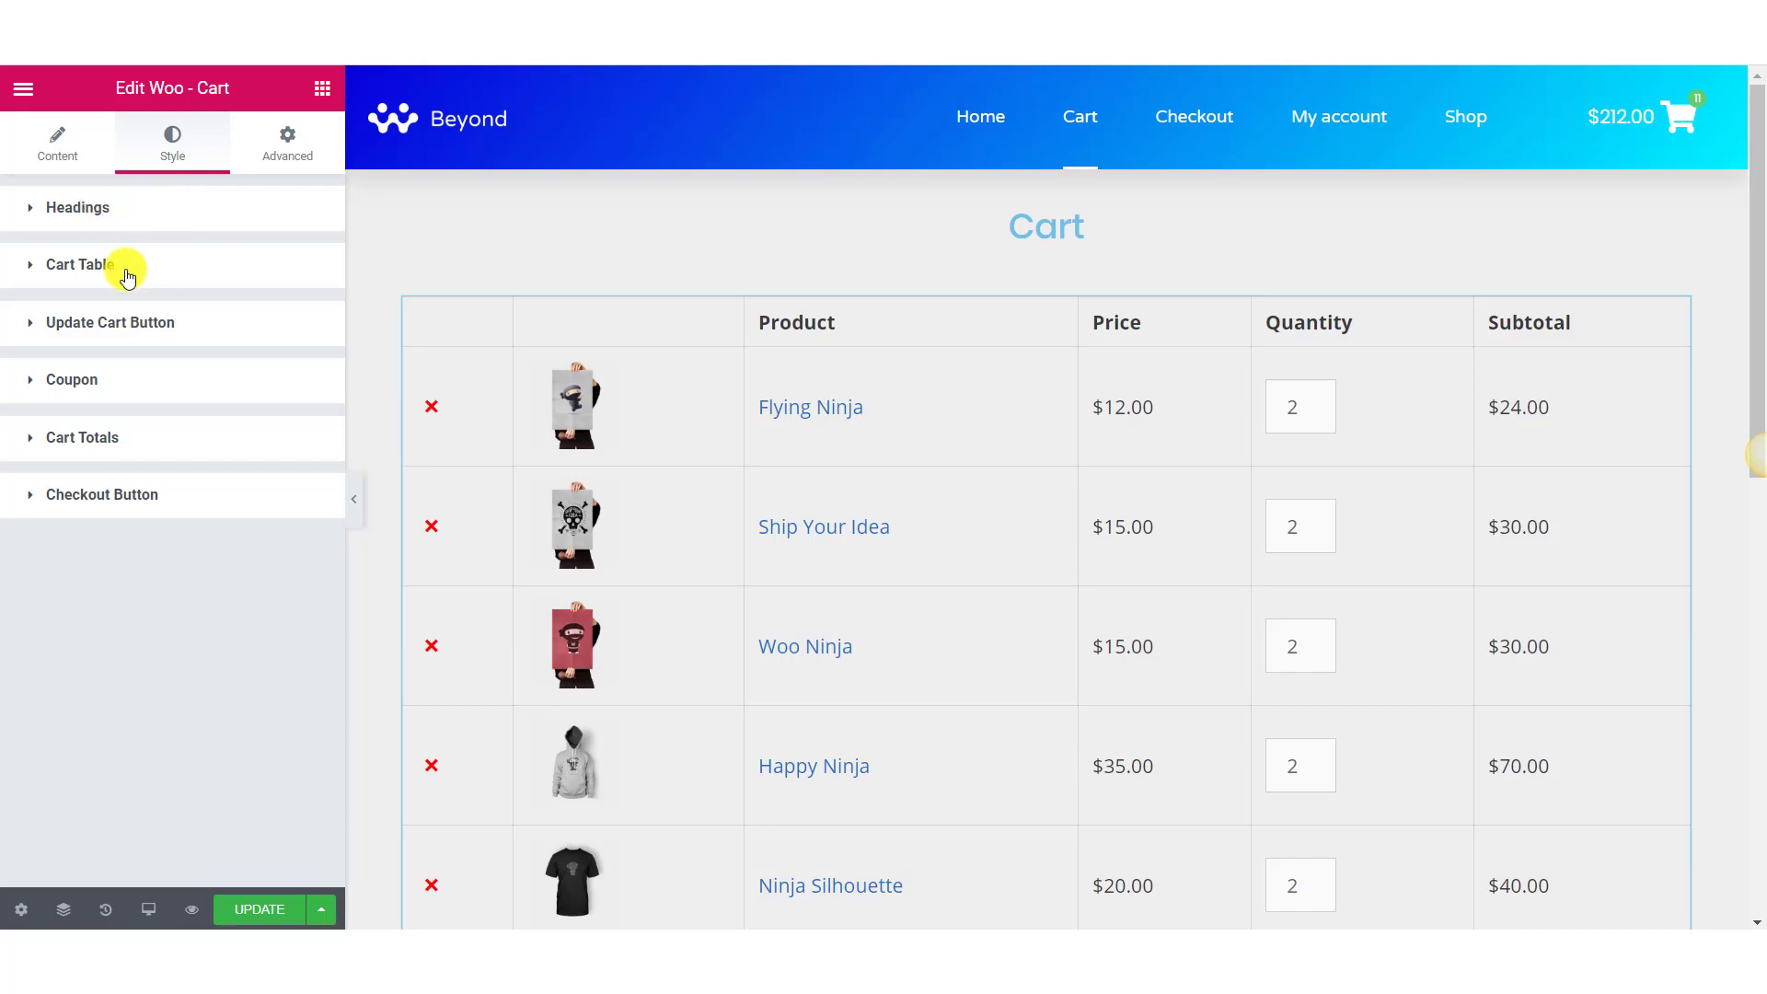
pyautogui.scroll(-5, 664, 483)
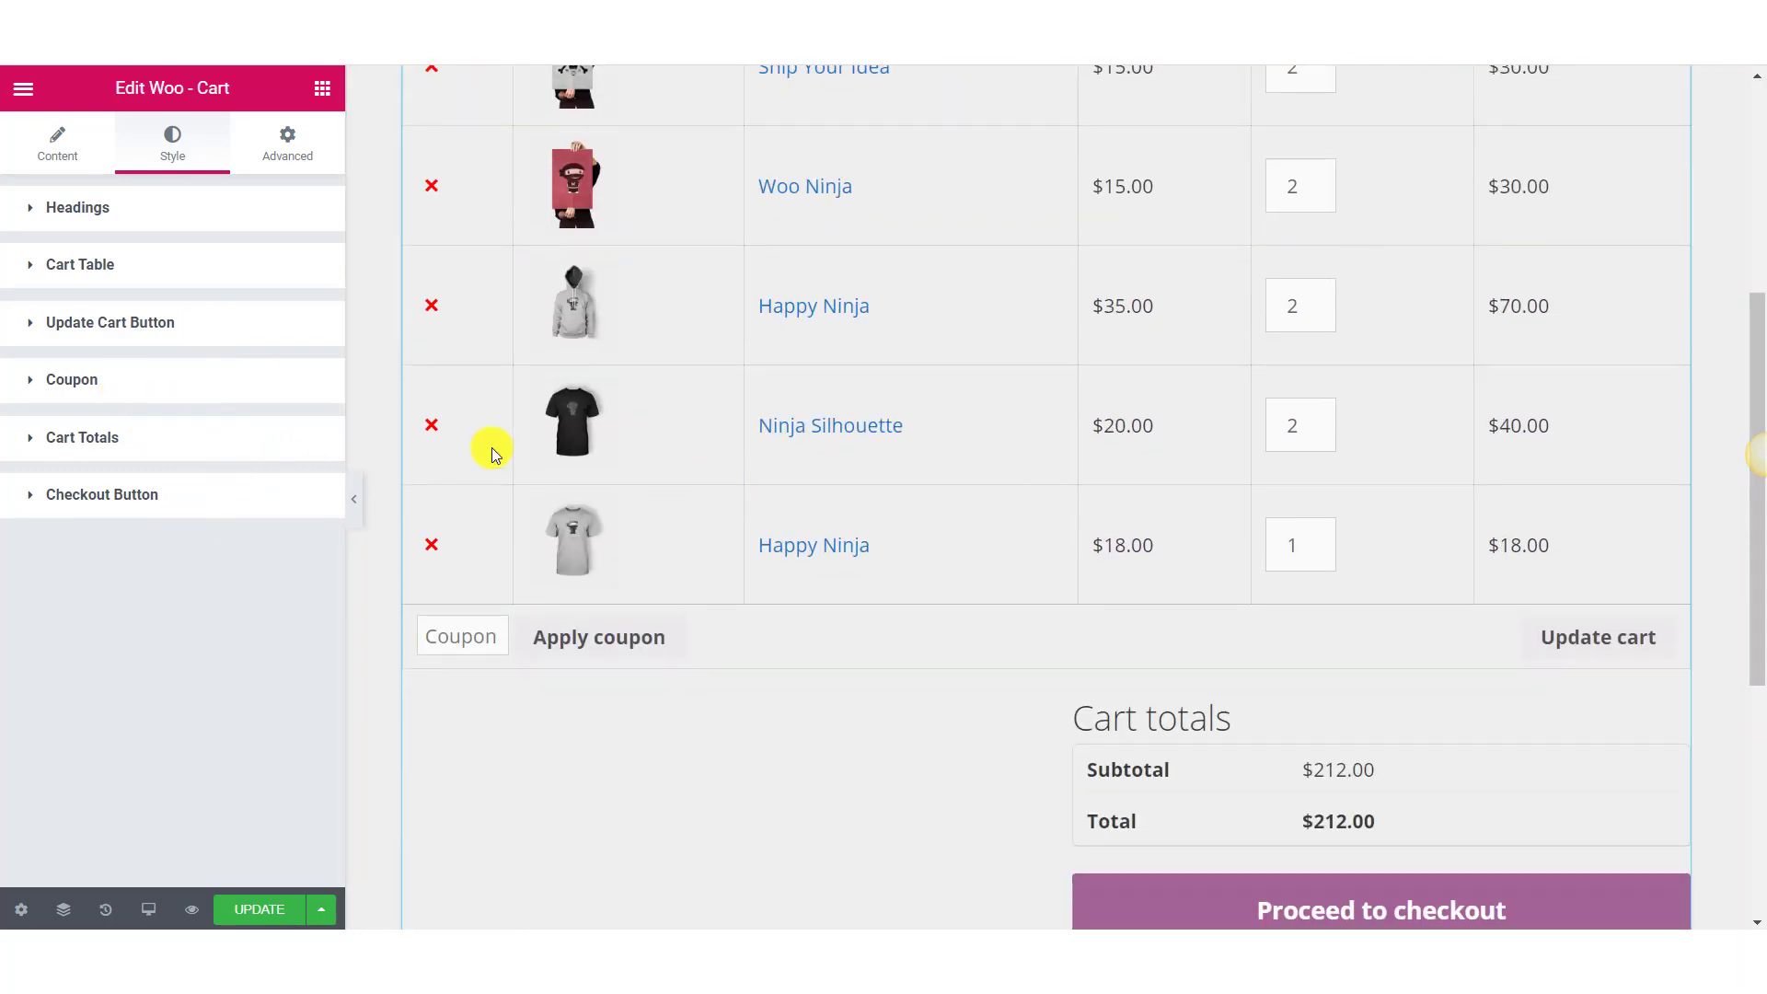
pyautogui.scroll(5, 477, 291)
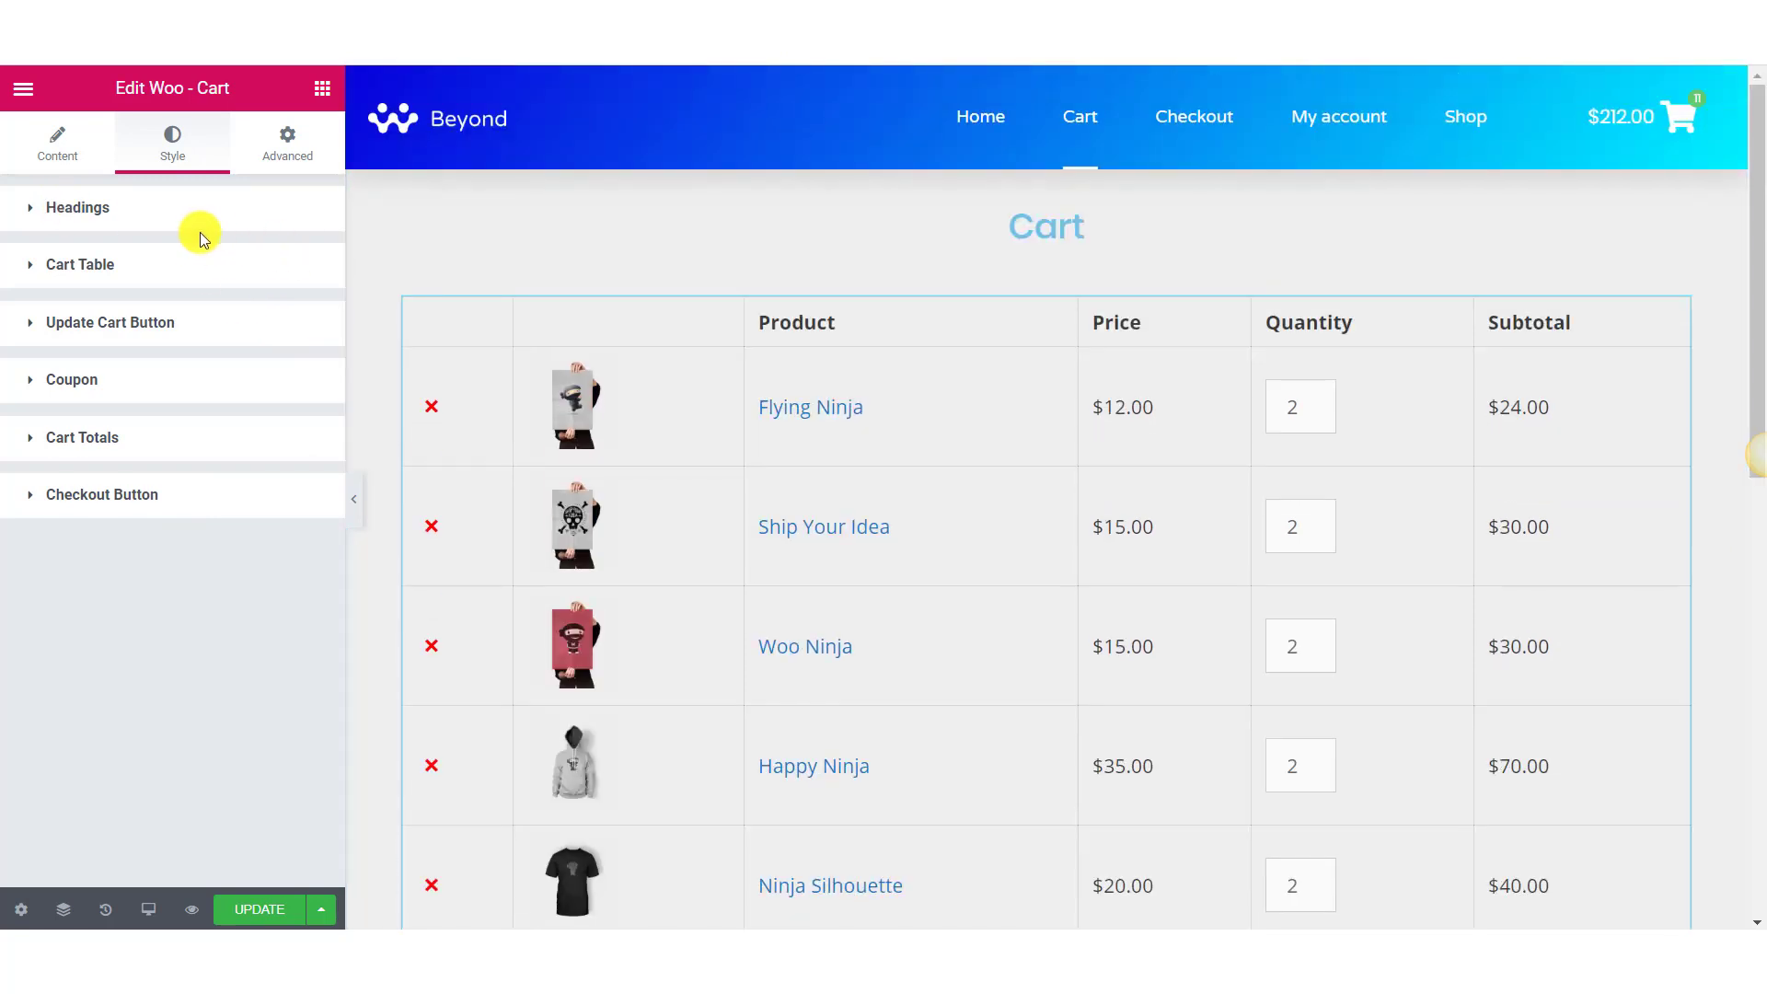
pyautogui.click(180, 219)
pyautogui.scroll(-5, 823, 437)
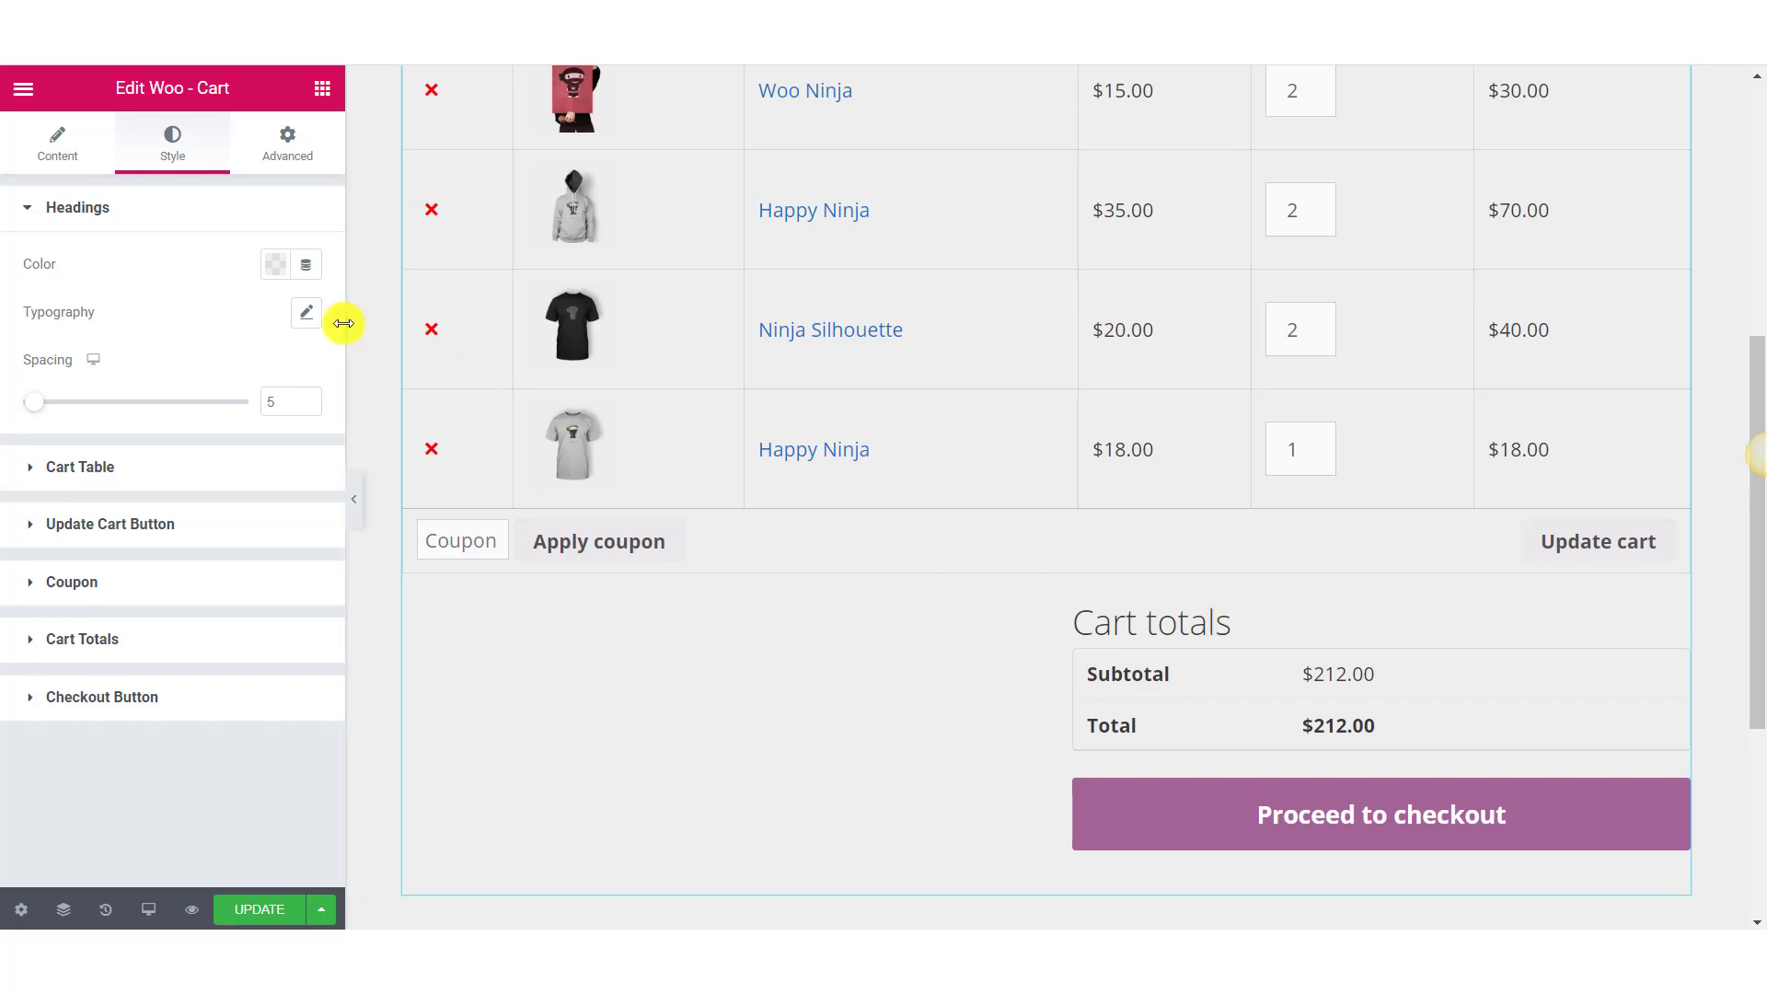
pyautogui.click(270, 277)
pyautogui.moveTo(235, 501); pyautogui.dragTo(156, 486)
# Set heading typography to Poppins, size 22, weight 500, and raise spacing to 17
pyautogui.click(306, 312)
pyautogui.click(268, 373)
pyautogui.write('pop')
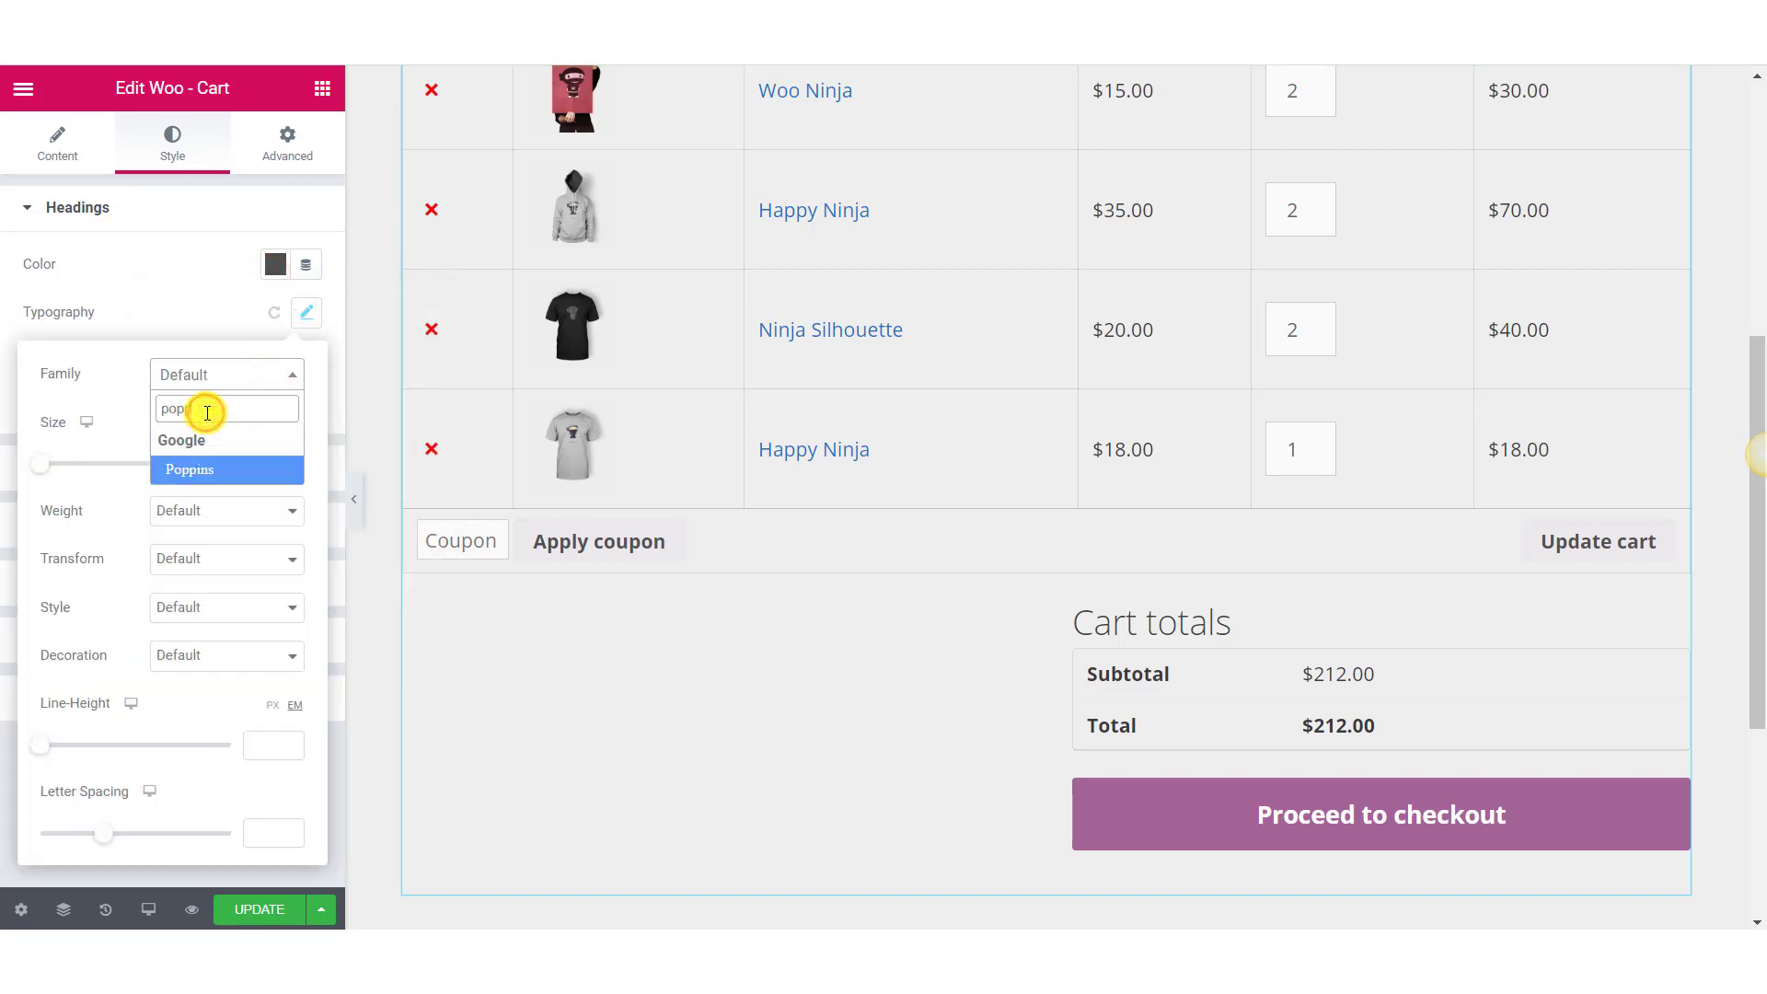
pyautogui.click(257, 467)
pyautogui.write('22')
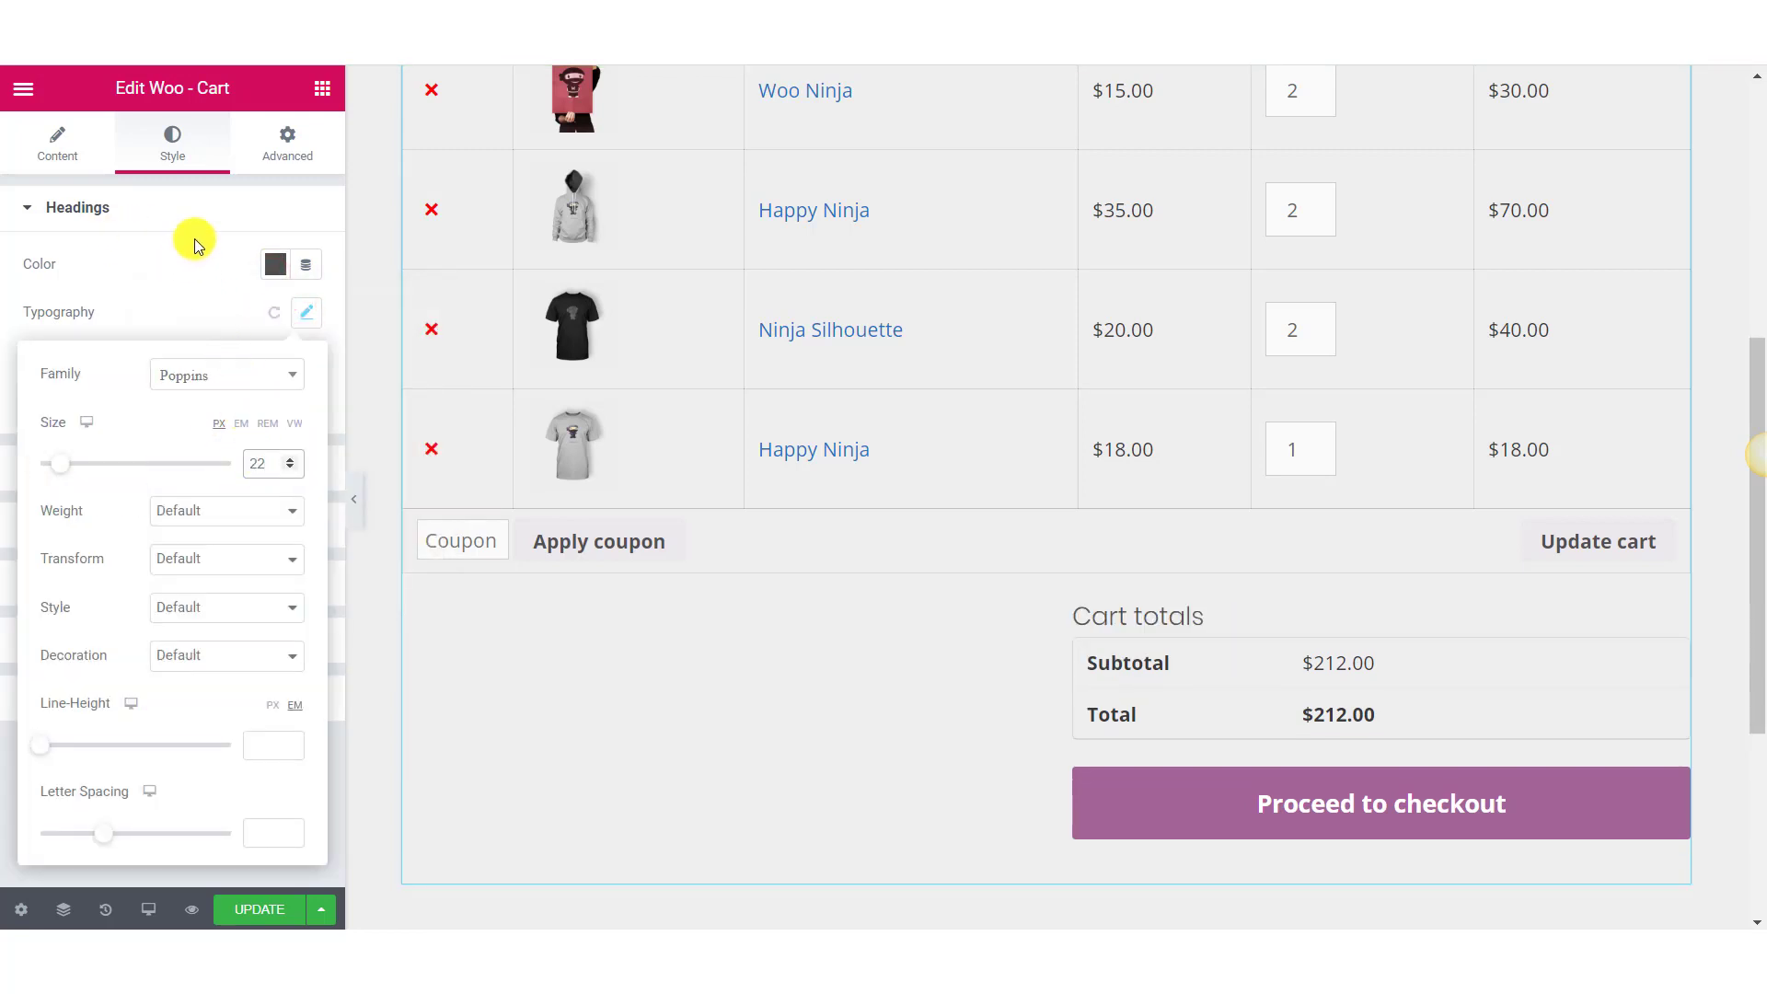
pyautogui.click(205, 297)
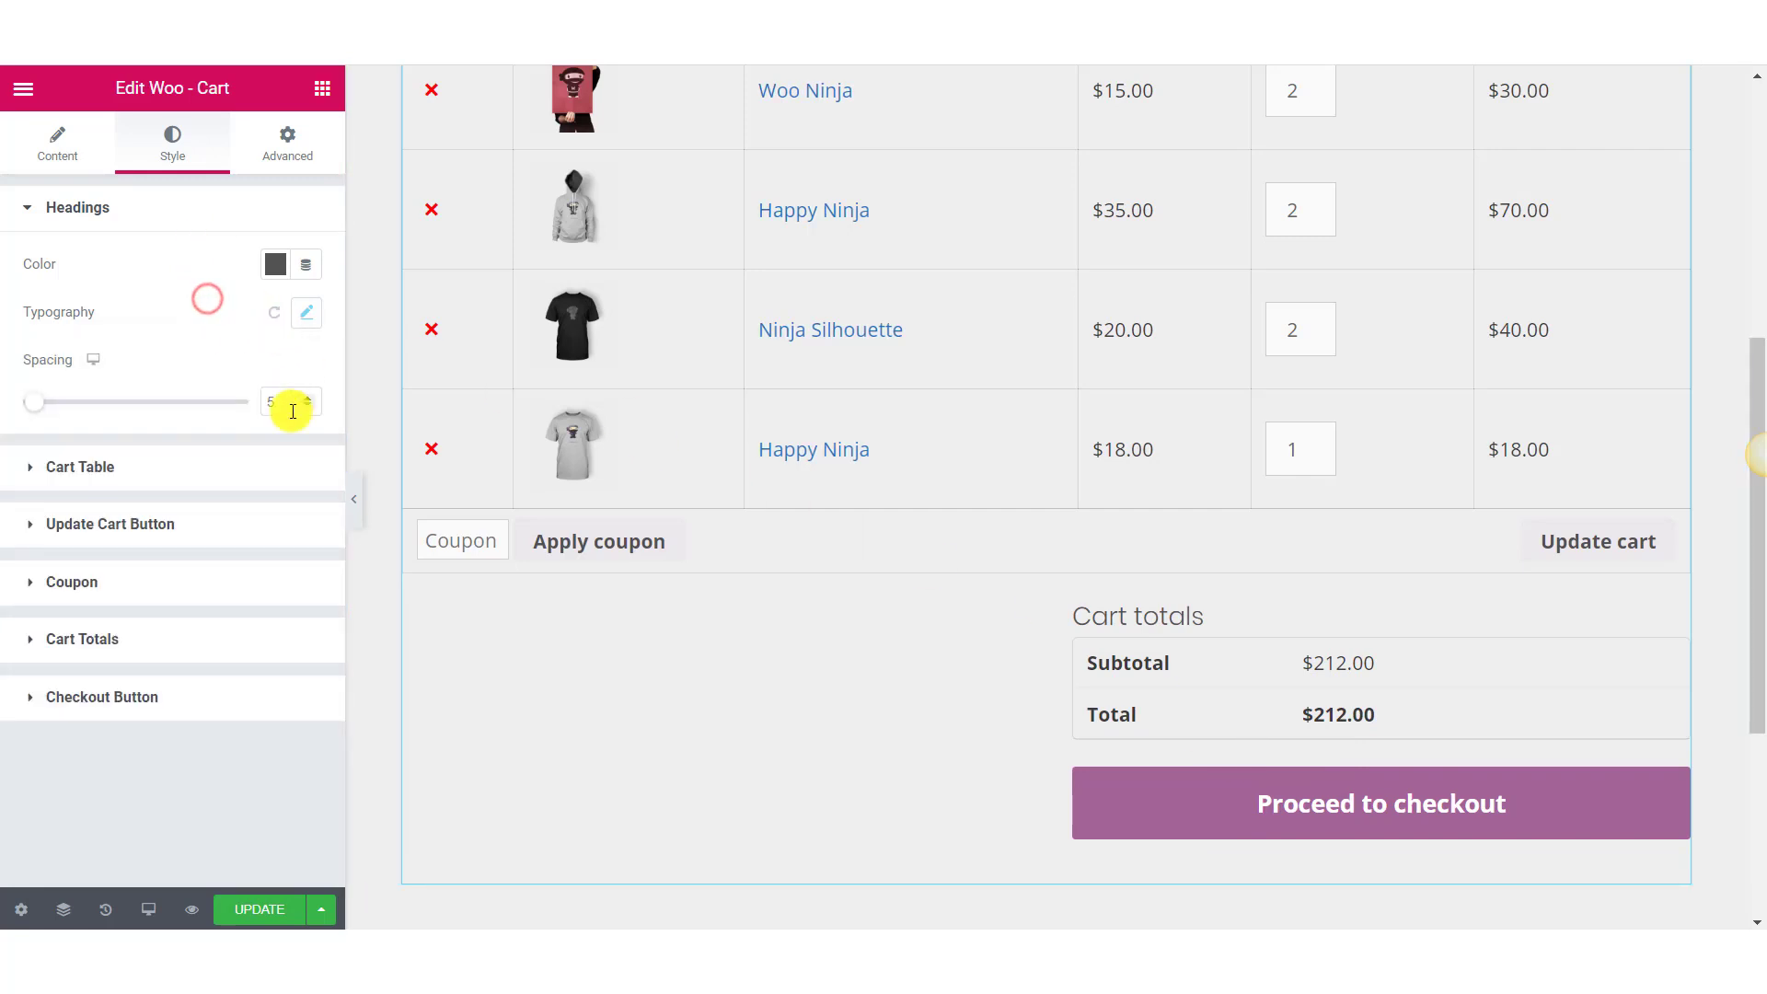
pyautogui.click(294, 319)
pyautogui.click(188, 511)
pyautogui.click(189, 620)
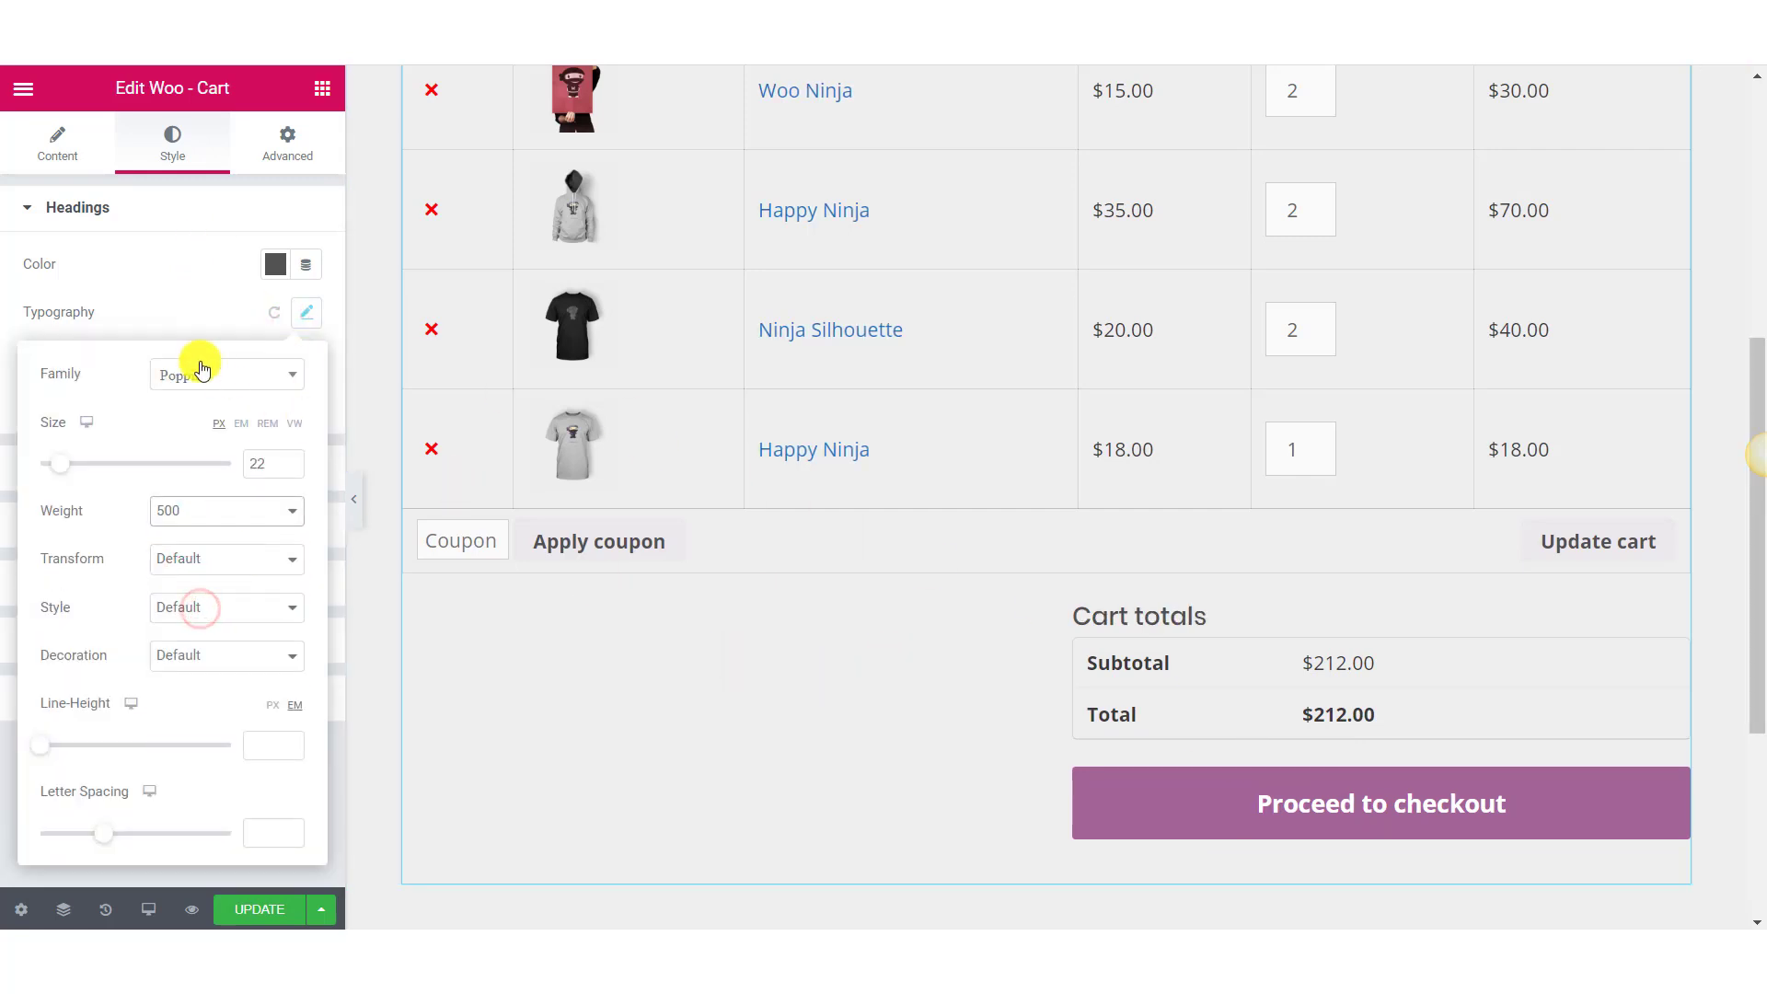
pyautogui.click(142, 295)
pyautogui.moveTo(33, 401); pyautogui.dragTo(60, 403)
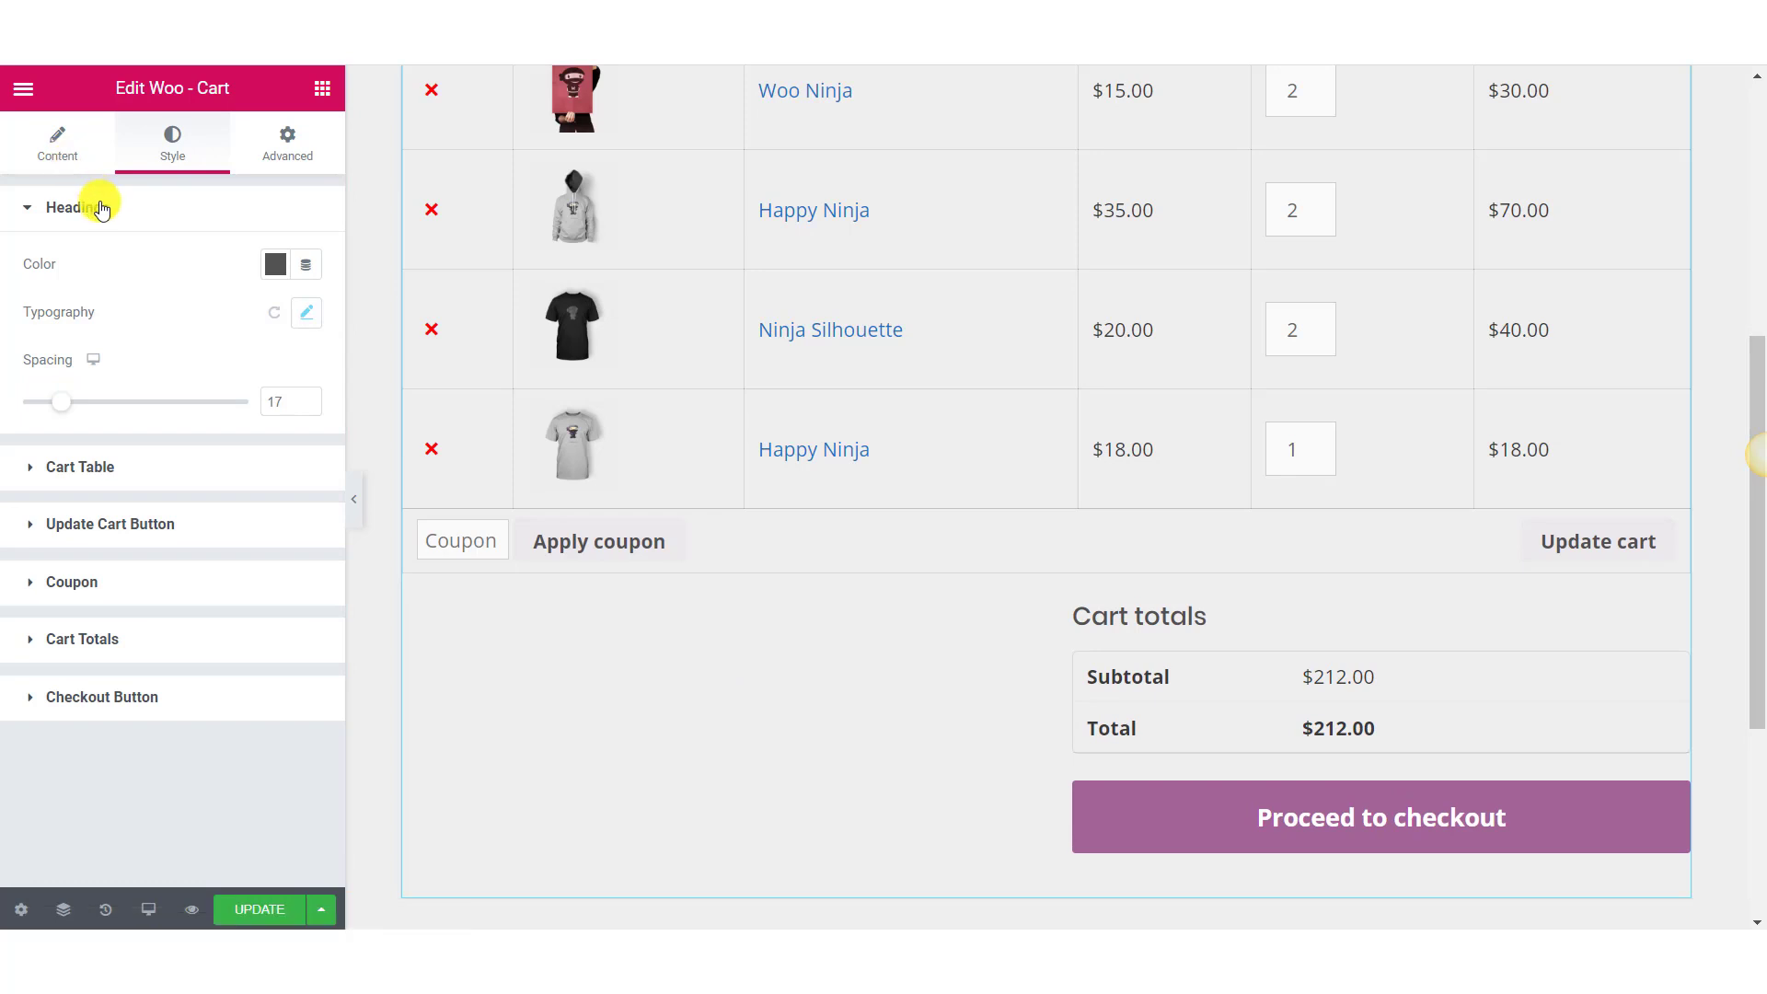
pyautogui.scroll(5, 1057, 464)
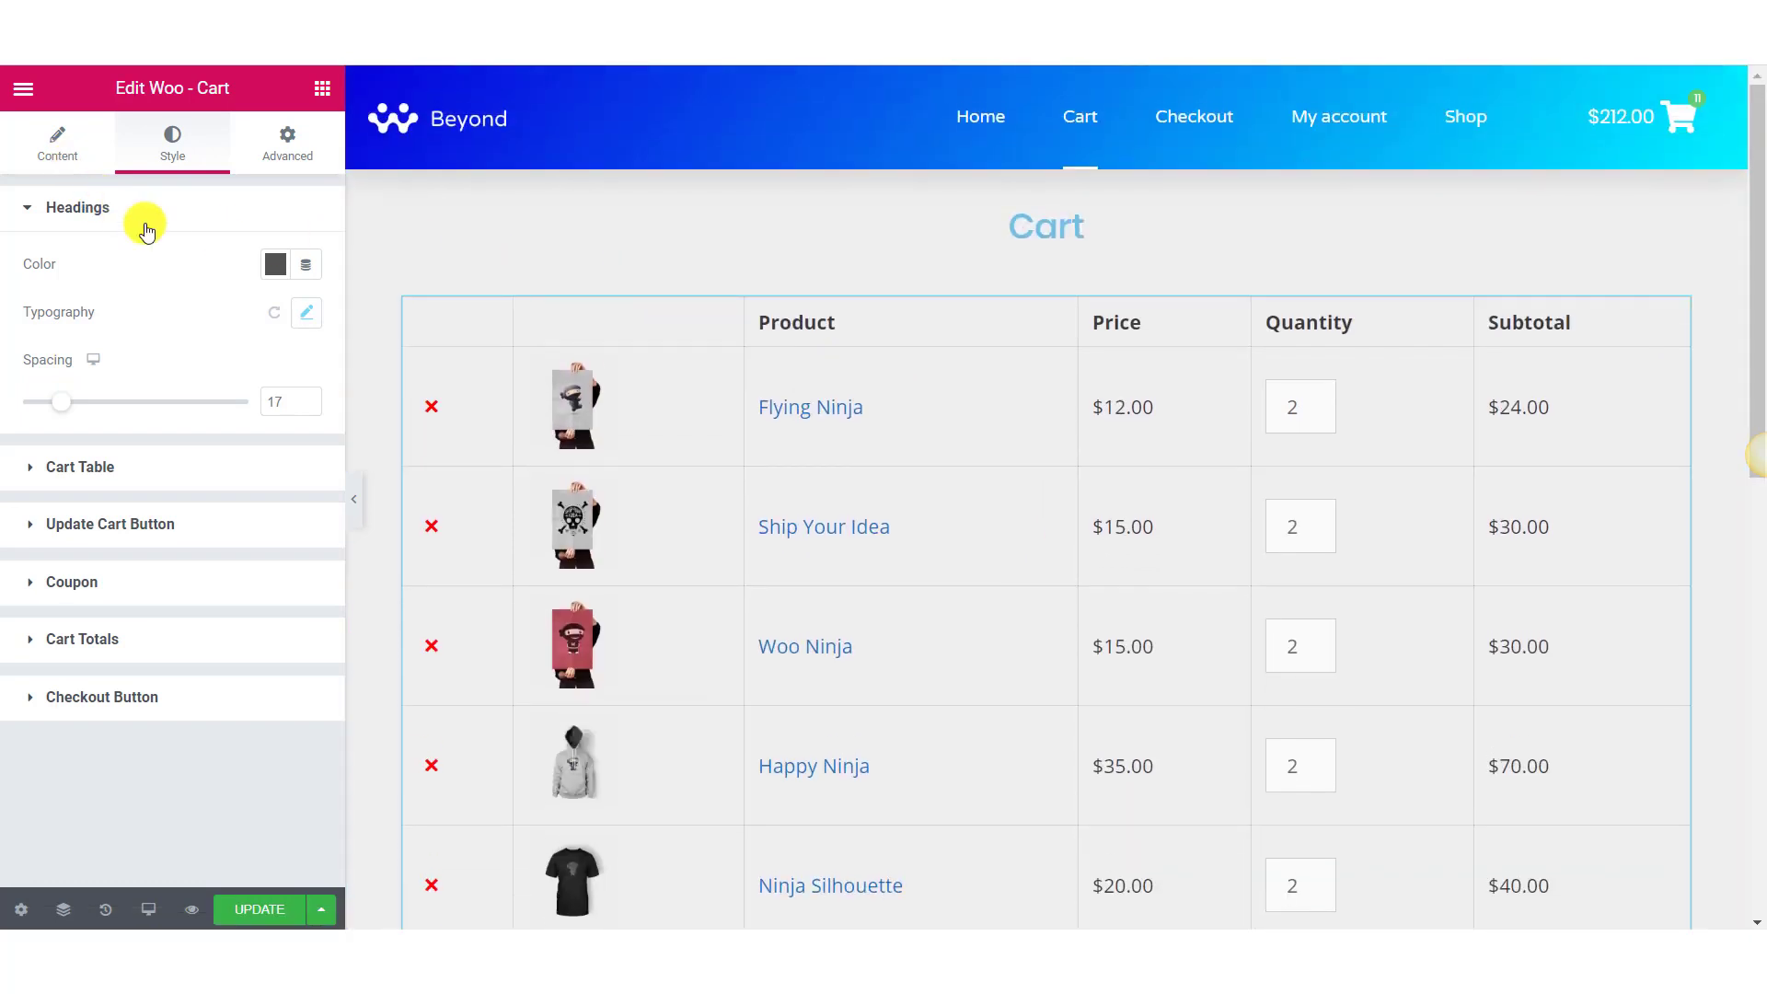
pyautogui.click(63, 217)
pyautogui.click(157, 265)
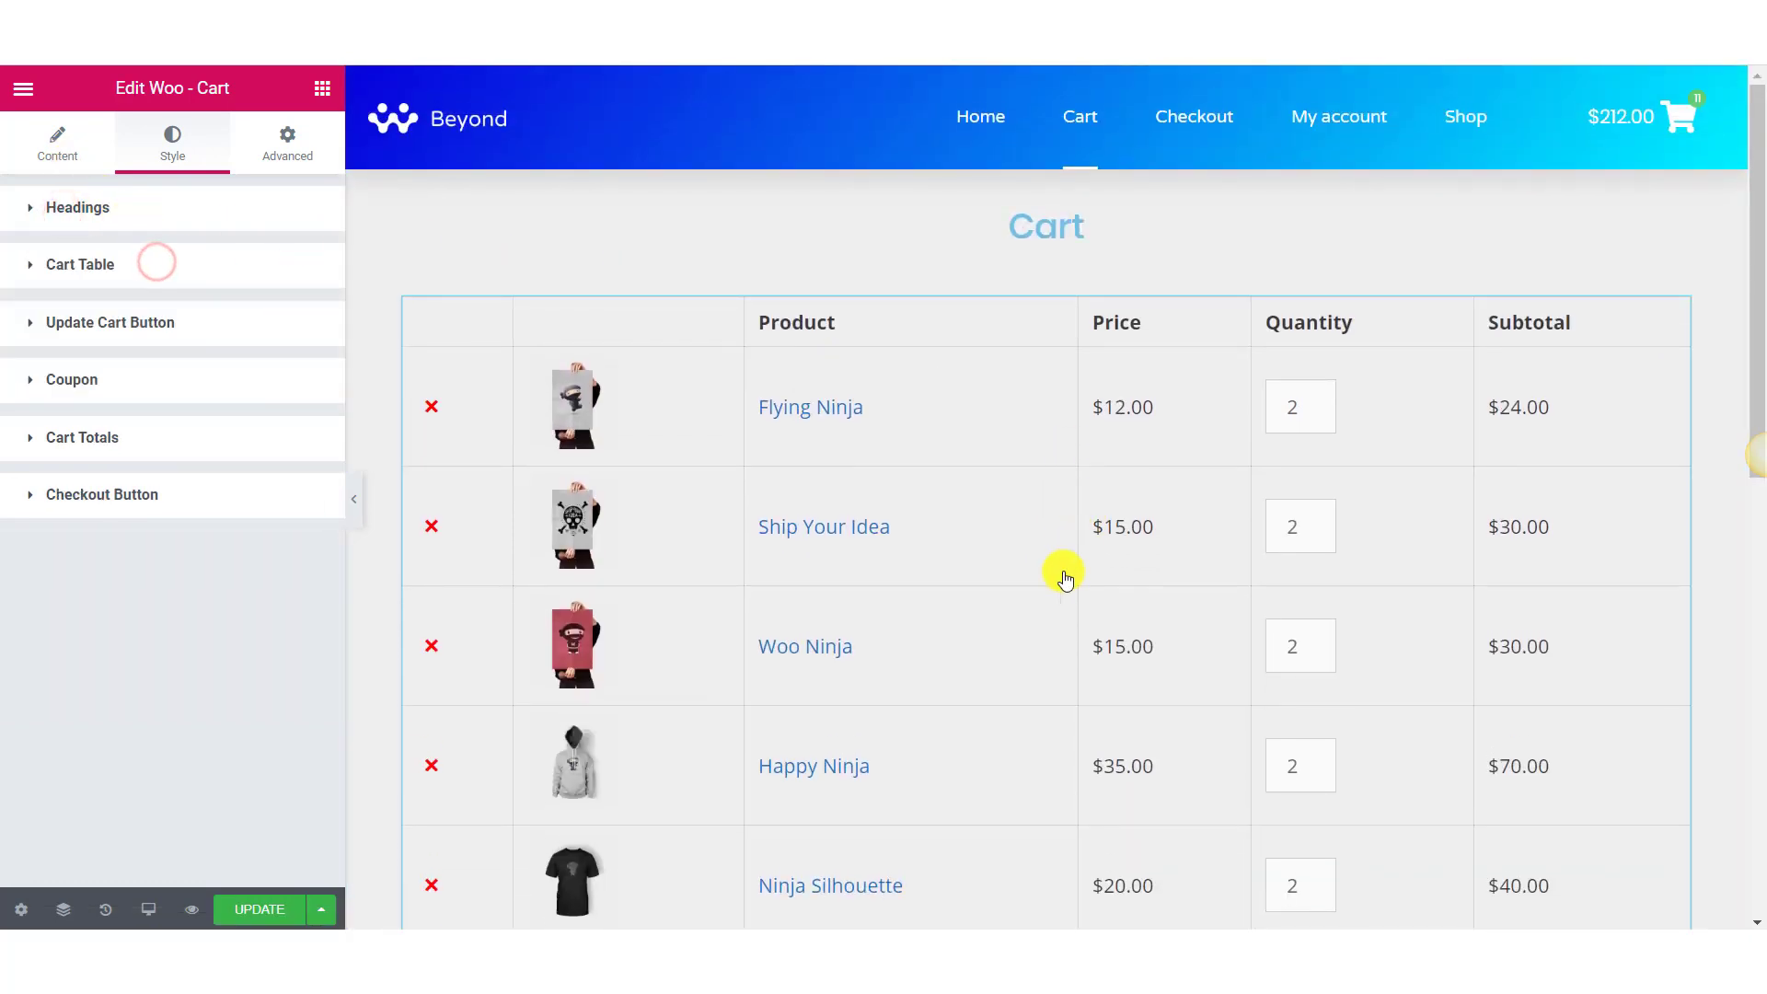
# Set the cart table font to Poppins, keeping the default text size
pyautogui.scroll(-4, 1059, 554)
pyautogui.scroll(2, 1046, 318)
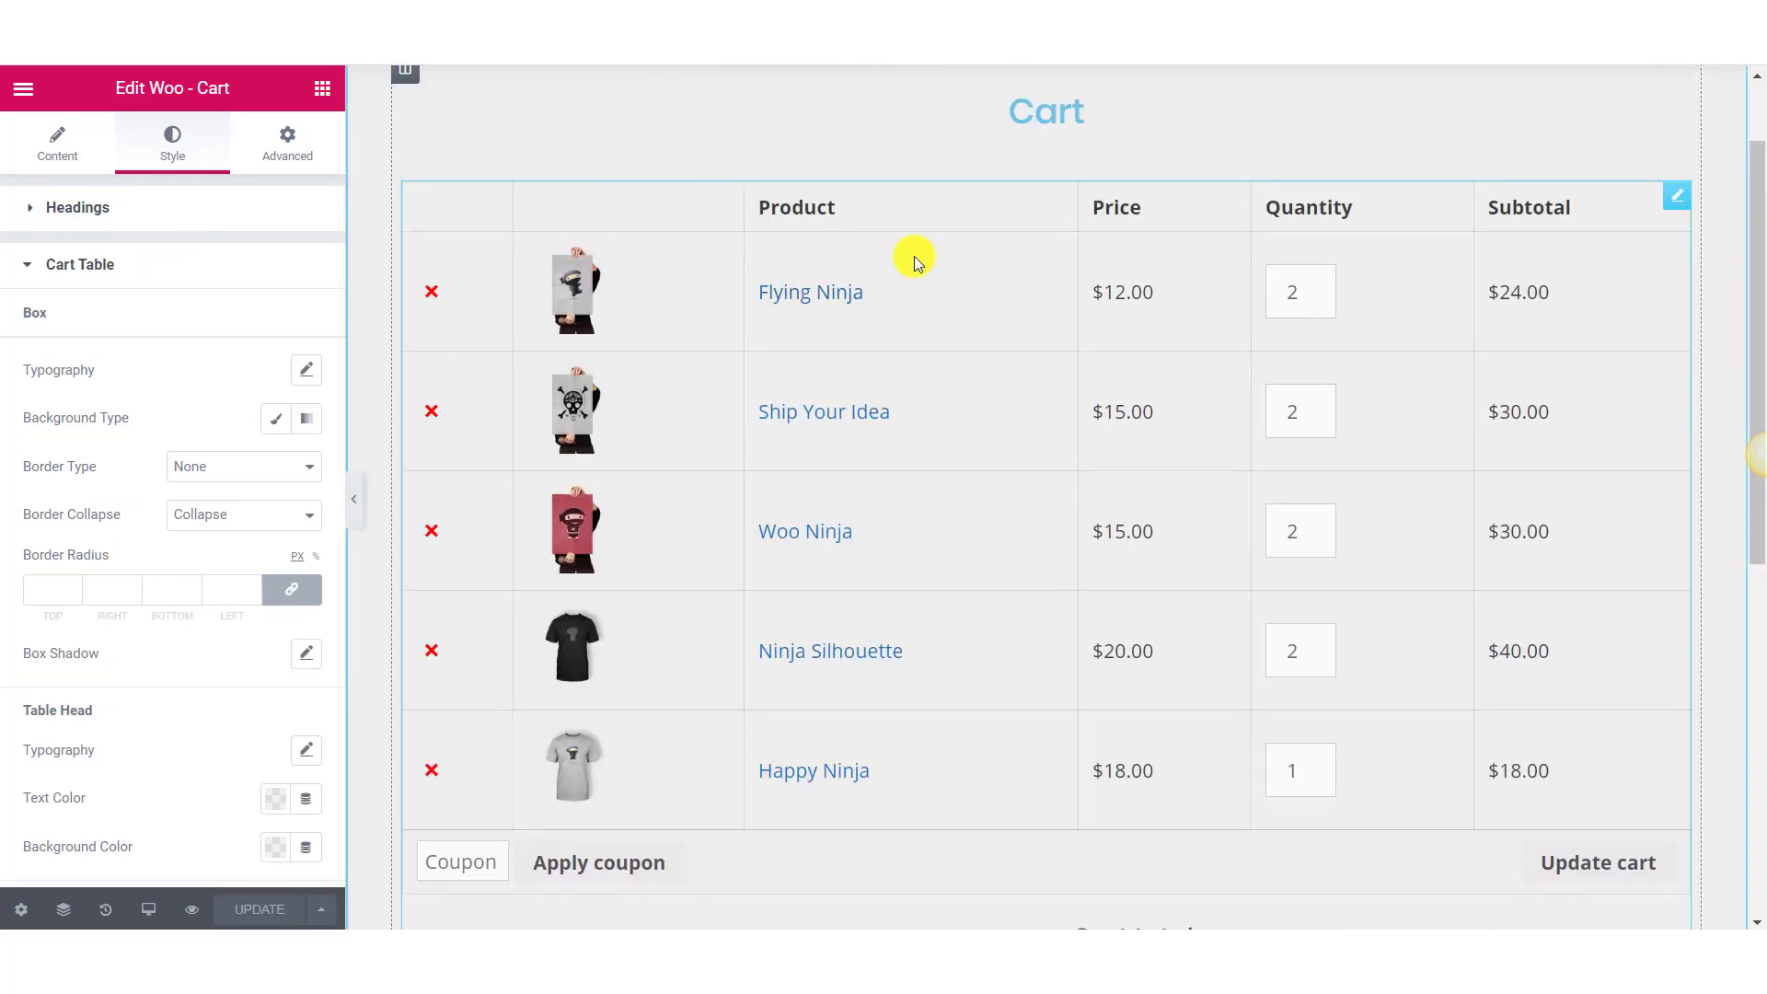
pyautogui.click(304, 370)
pyautogui.click(241, 431)
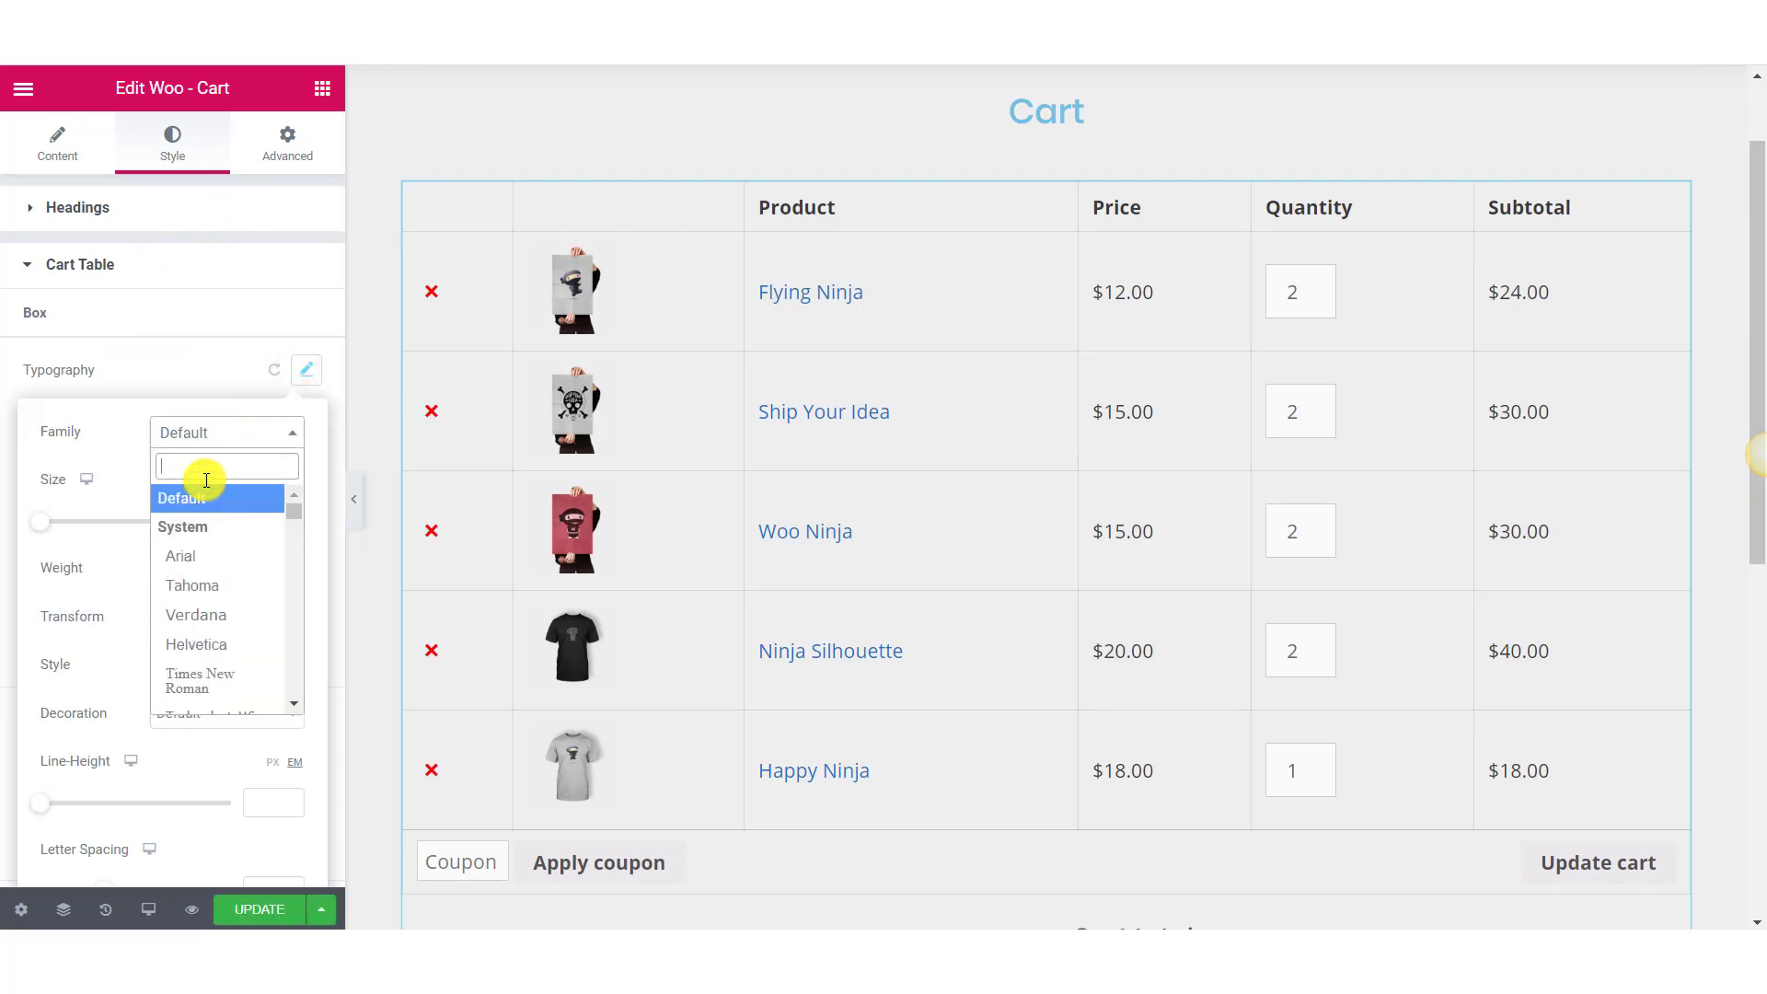
pyautogui.write('pop')
pyautogui.press('Return')
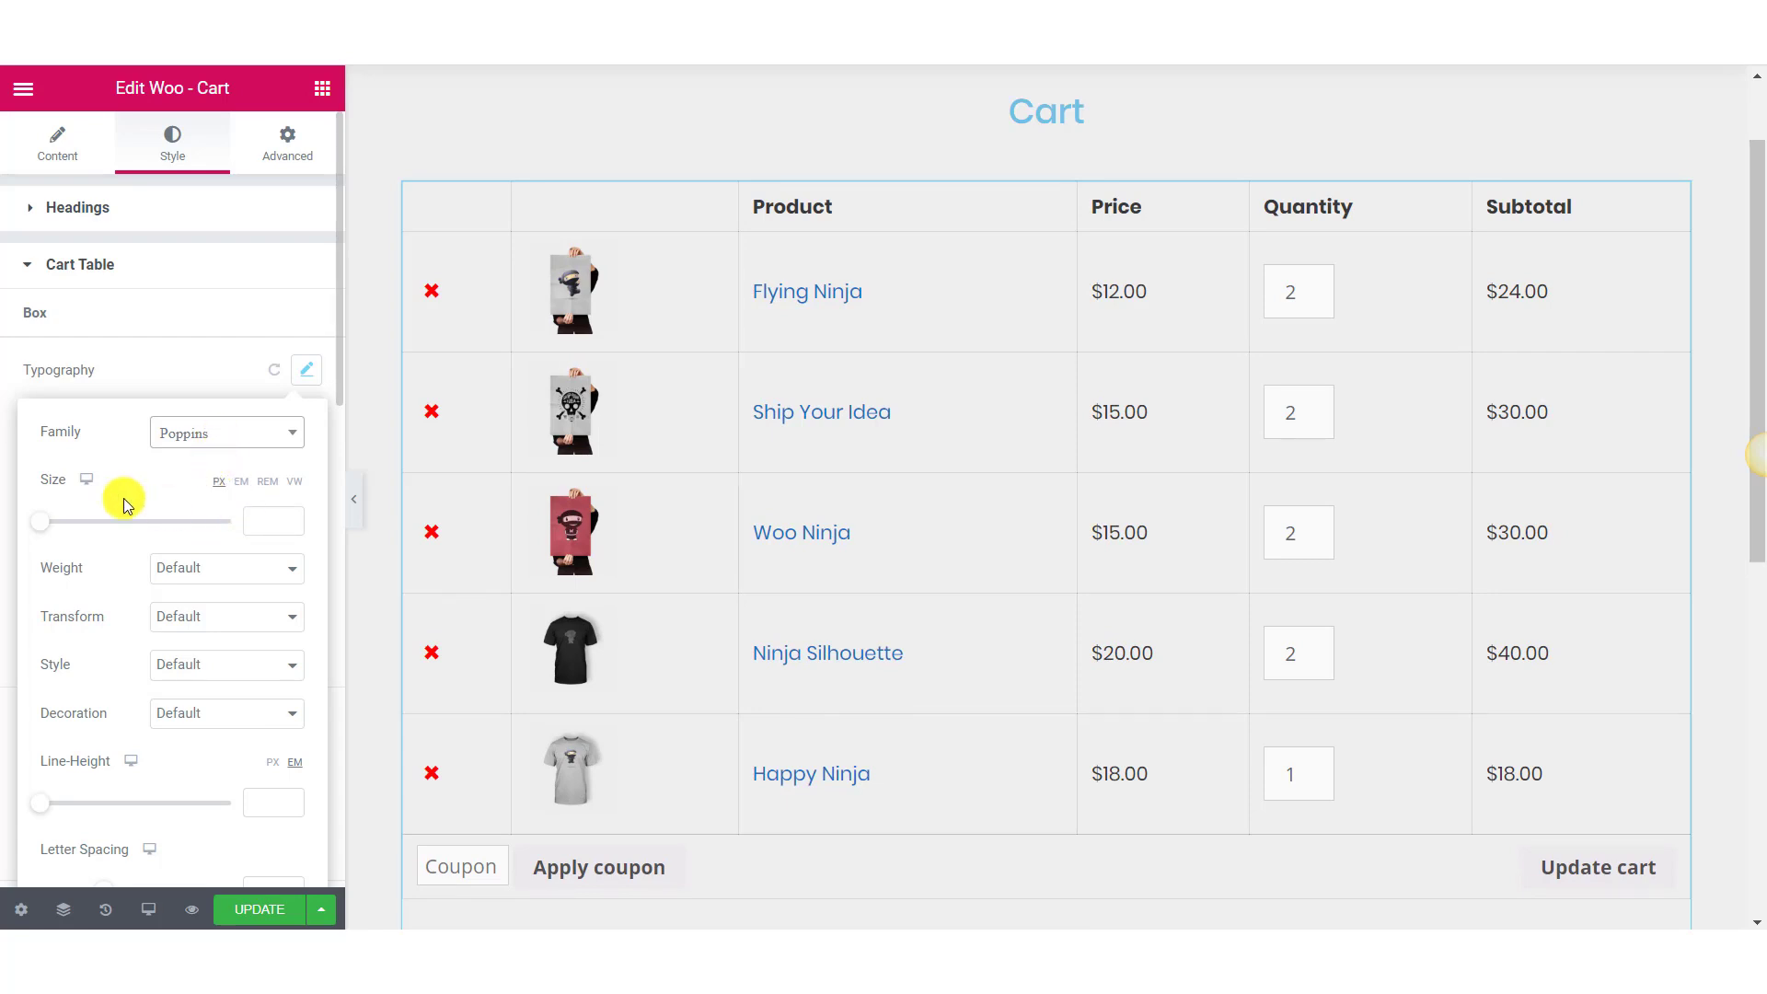
pyautogui.moveTo(47, 525)
pyautogui.mouseDown()
pyautogui.moveTo(79, 521)
pyautogui.moveTo(11, 521)
pyautogui.mouseUp()
pyautogui.click(296, 367)
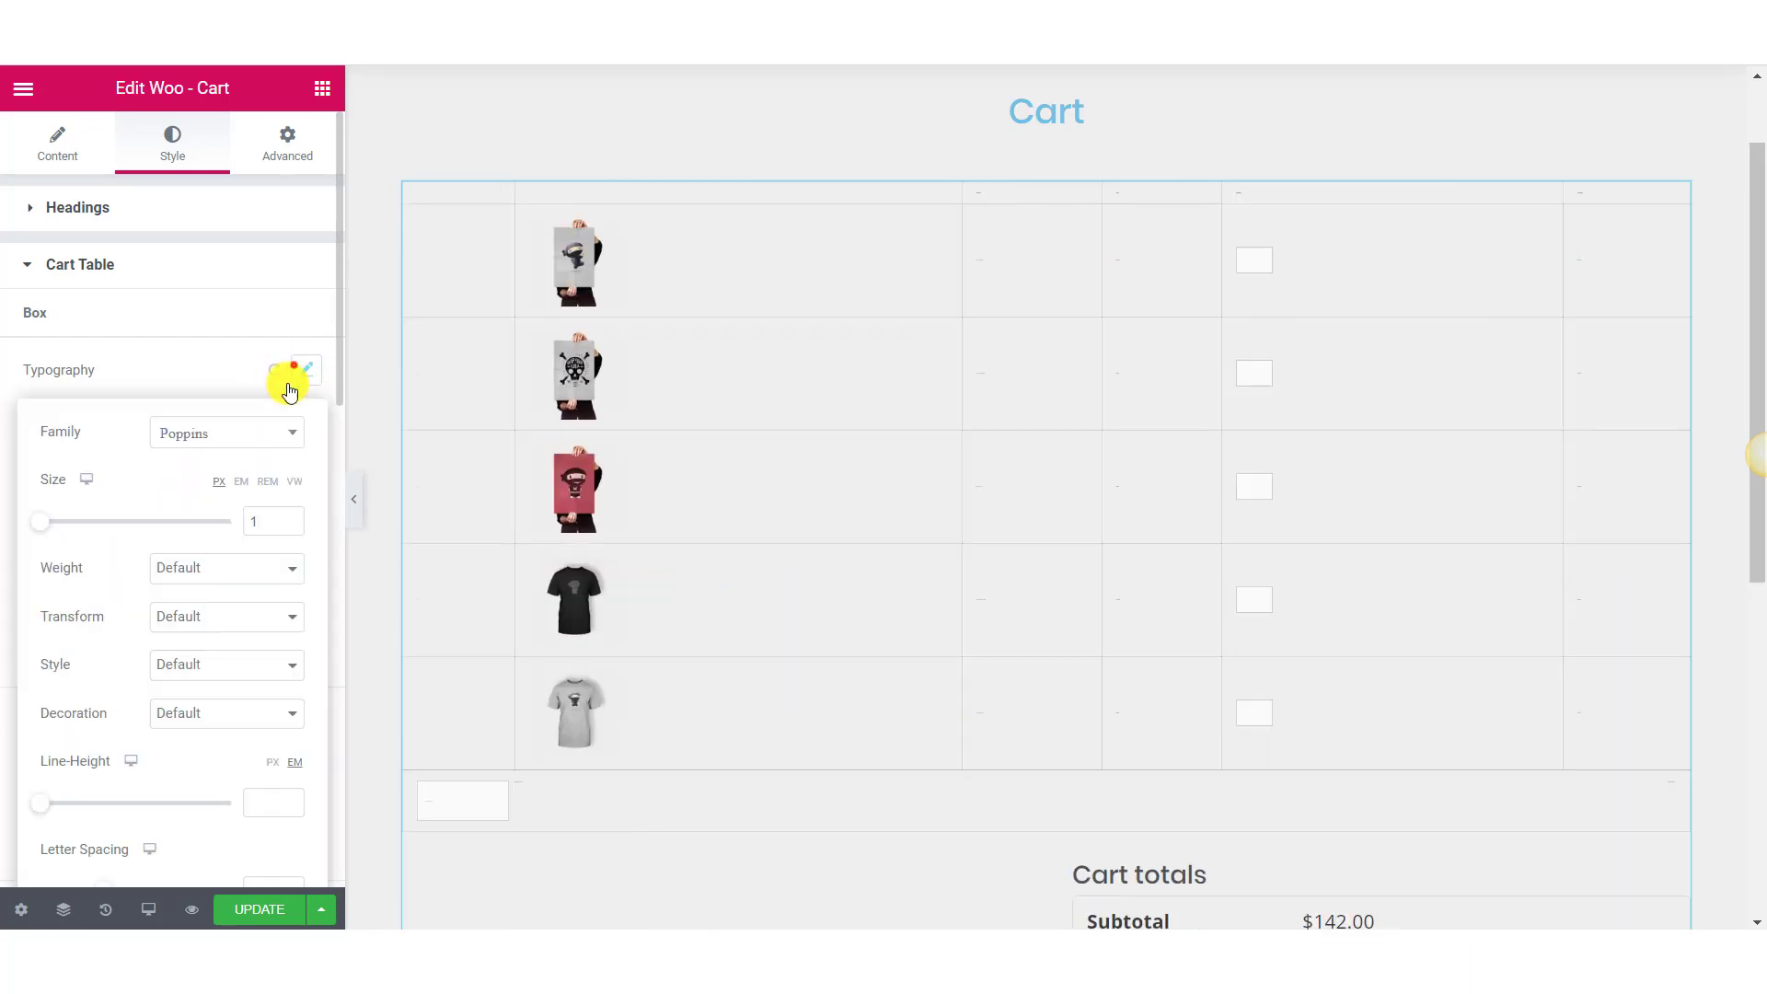
pyautogui.click(224, 372)
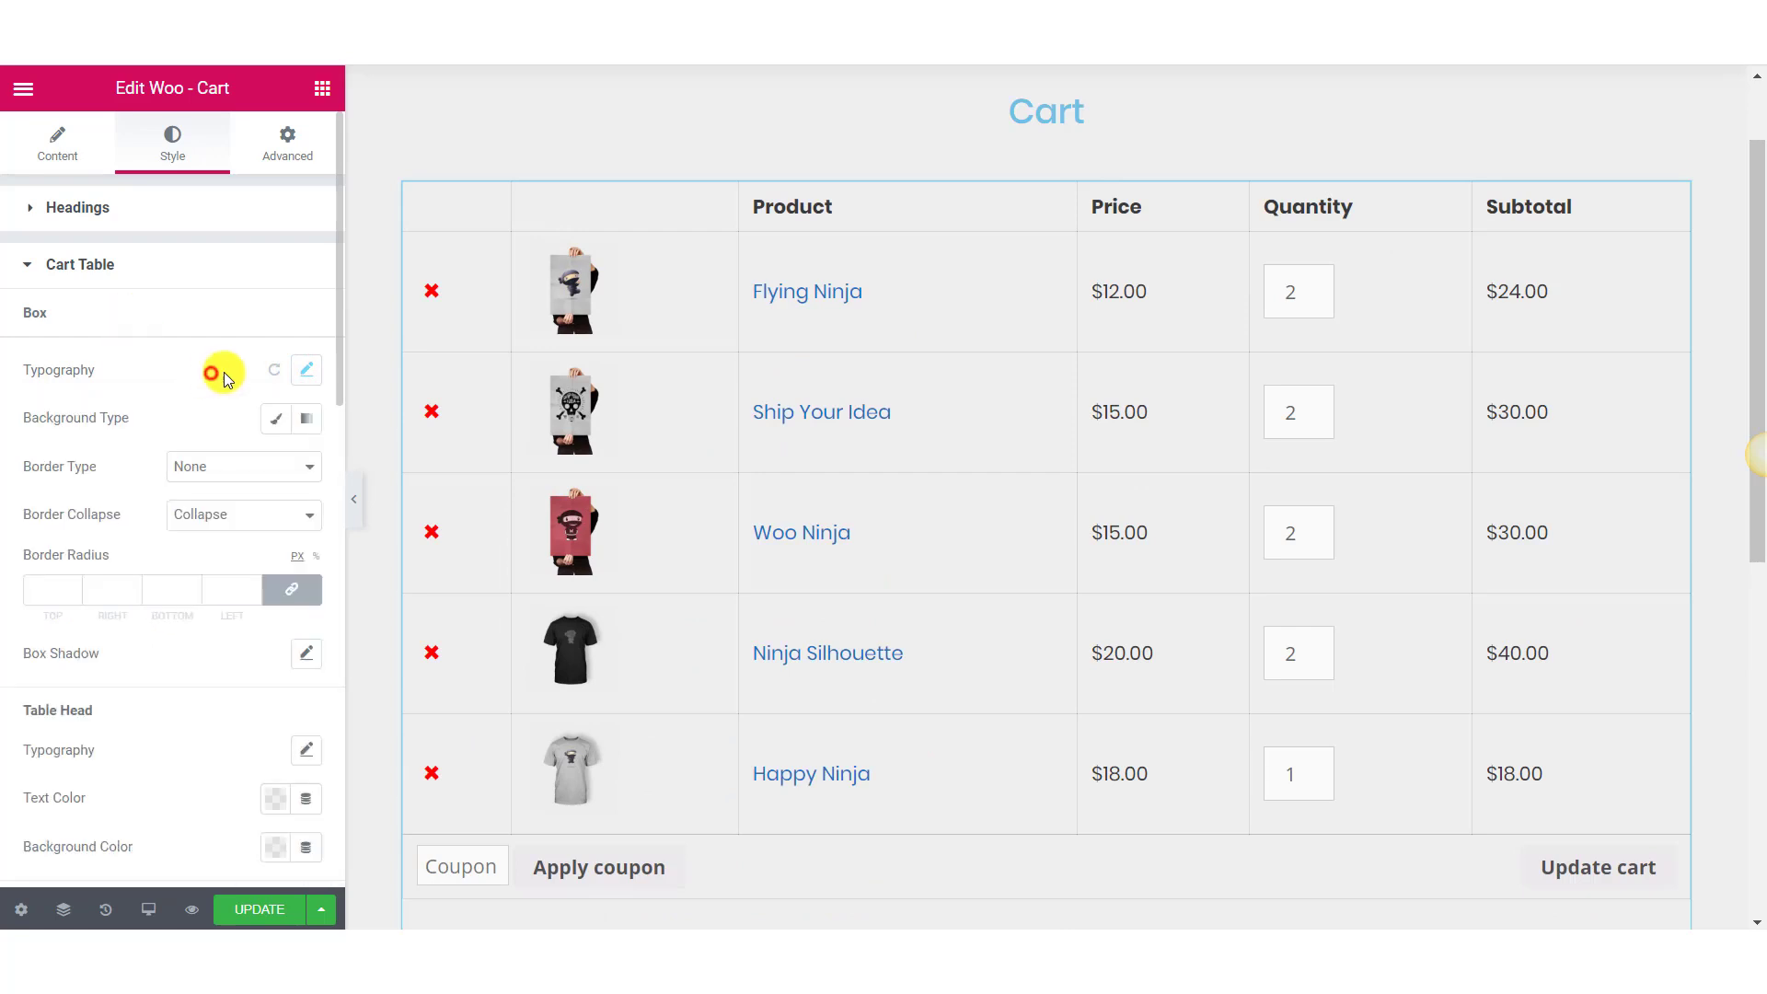
# Give the cart table a Classic background coloured white (#FFFFFF)
pyautogui.click(277, 419)
pyautogui.click(279, 466)
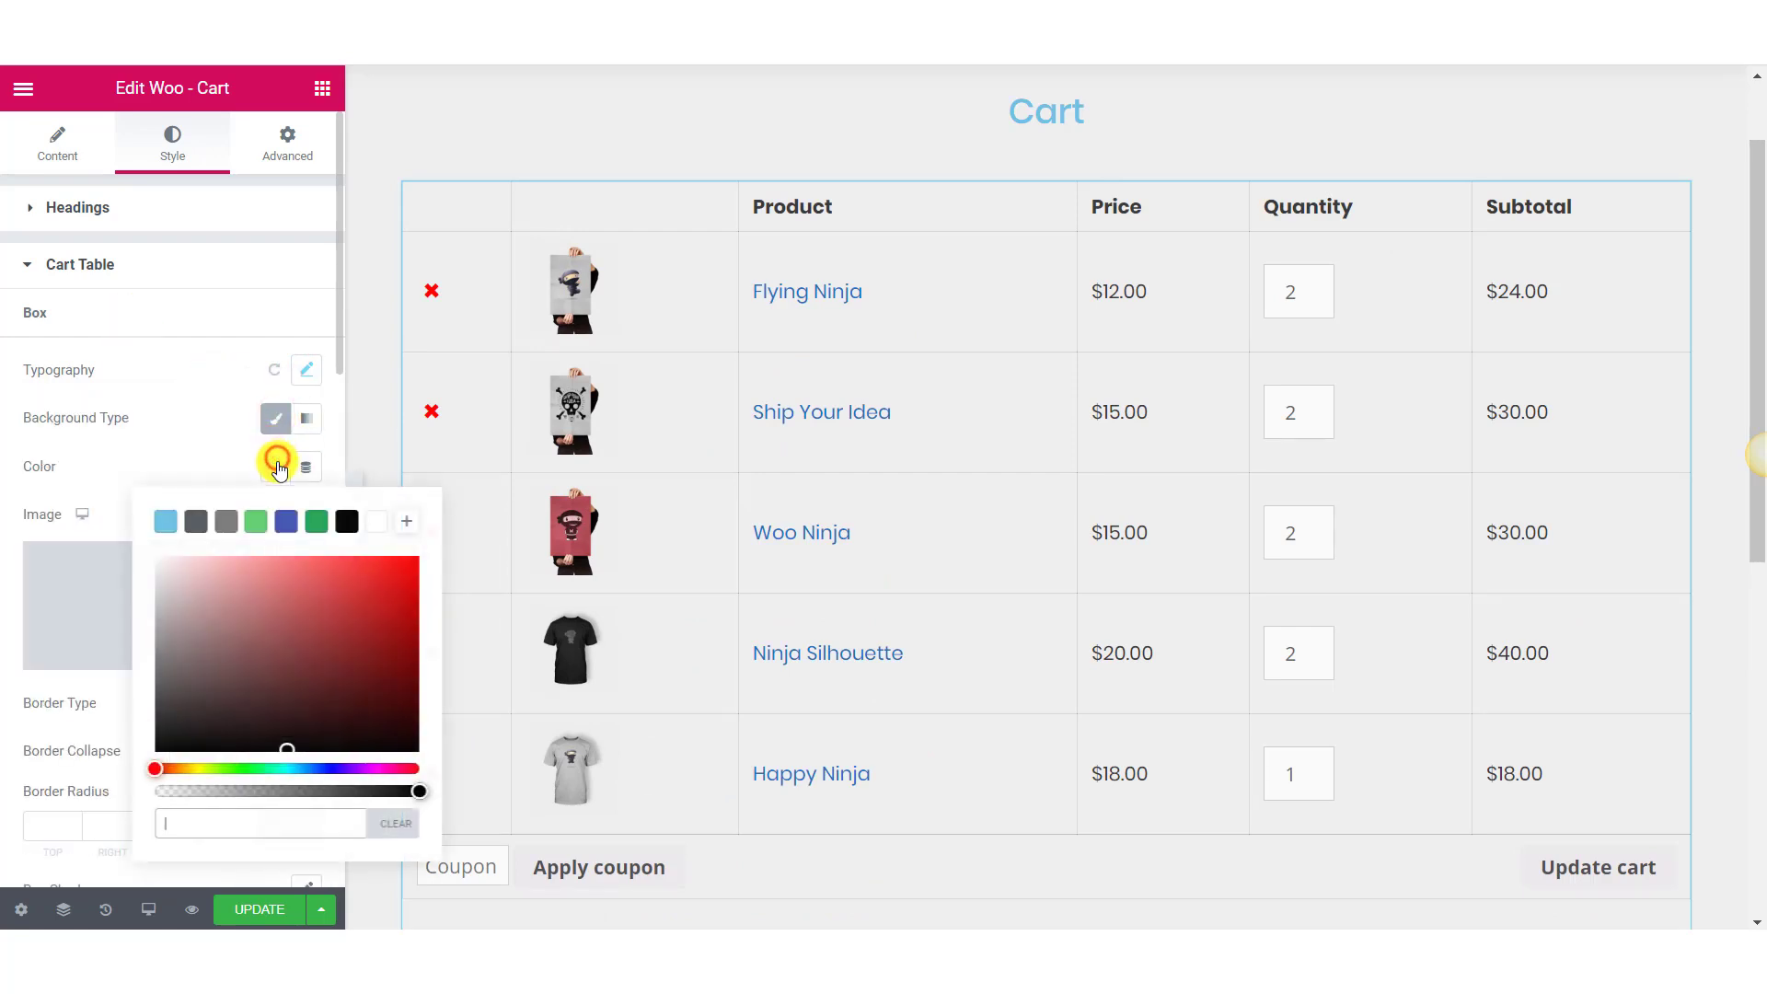
pyautogui.moveTo(209, 572); pyautogui.dragTo(106, 540)
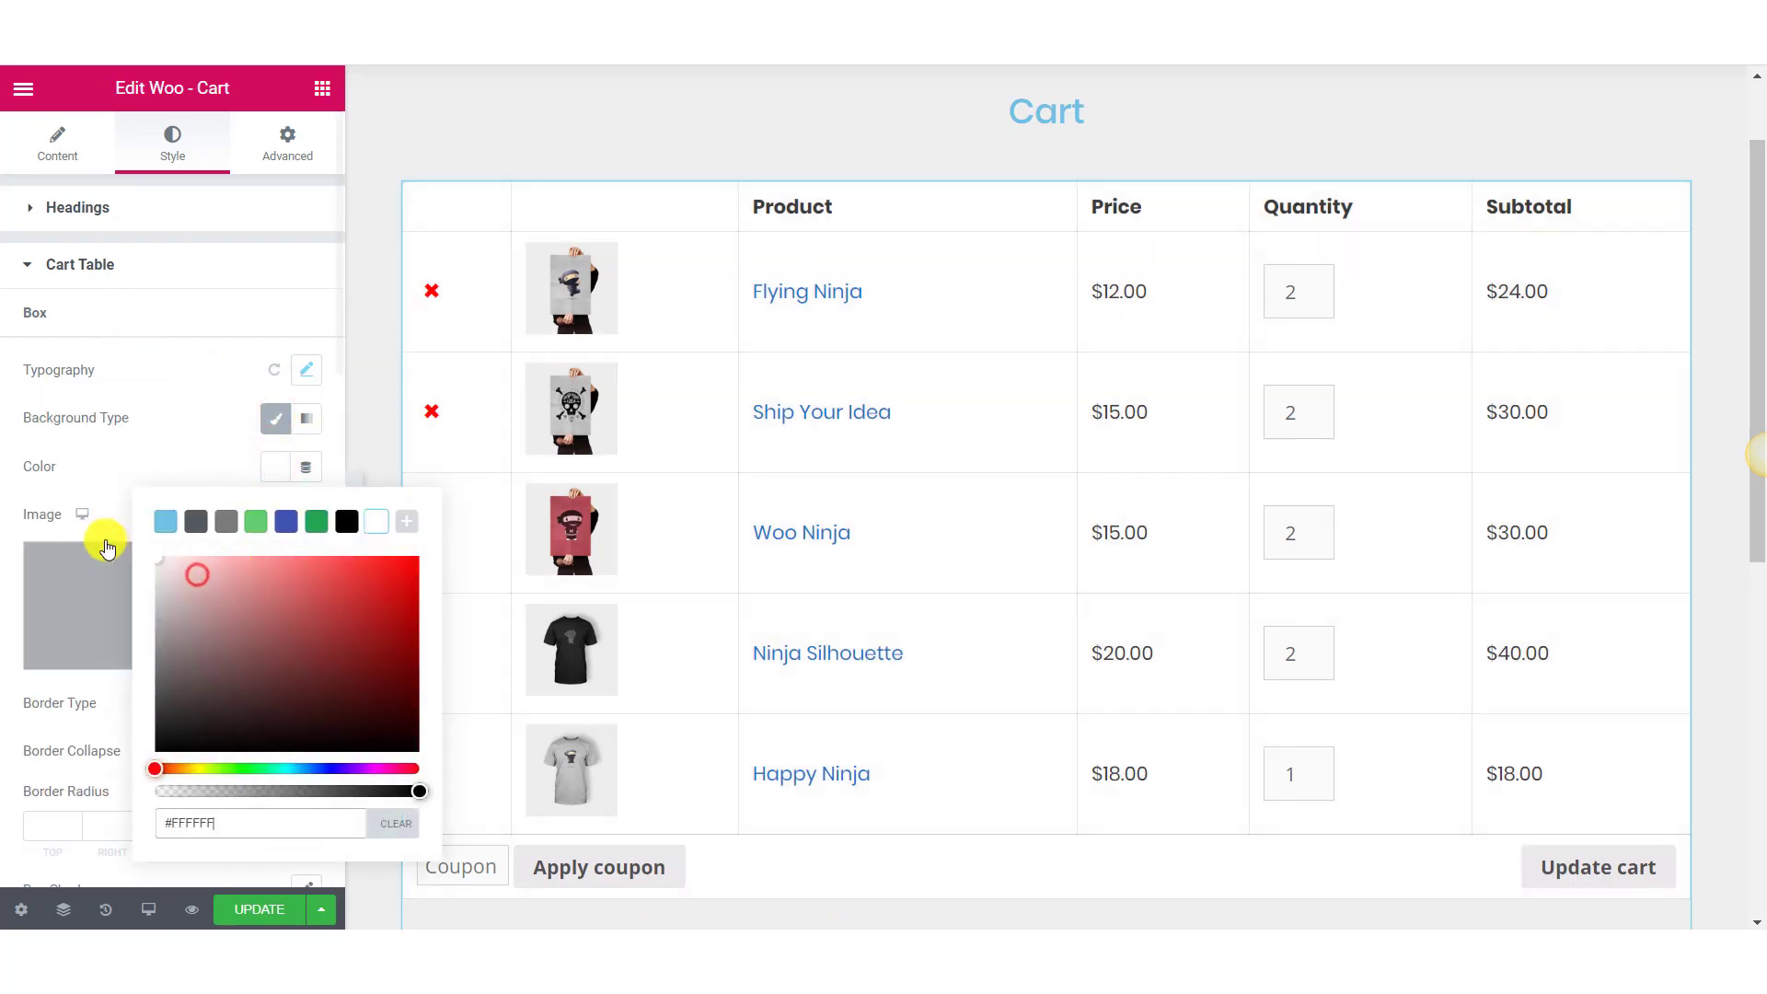
pyautogui.click(143, 451)
# Add a soft box shadow to the table with blur 15 and a lower-alpha colour
pyautogui.scroll(-2, 149, 534)
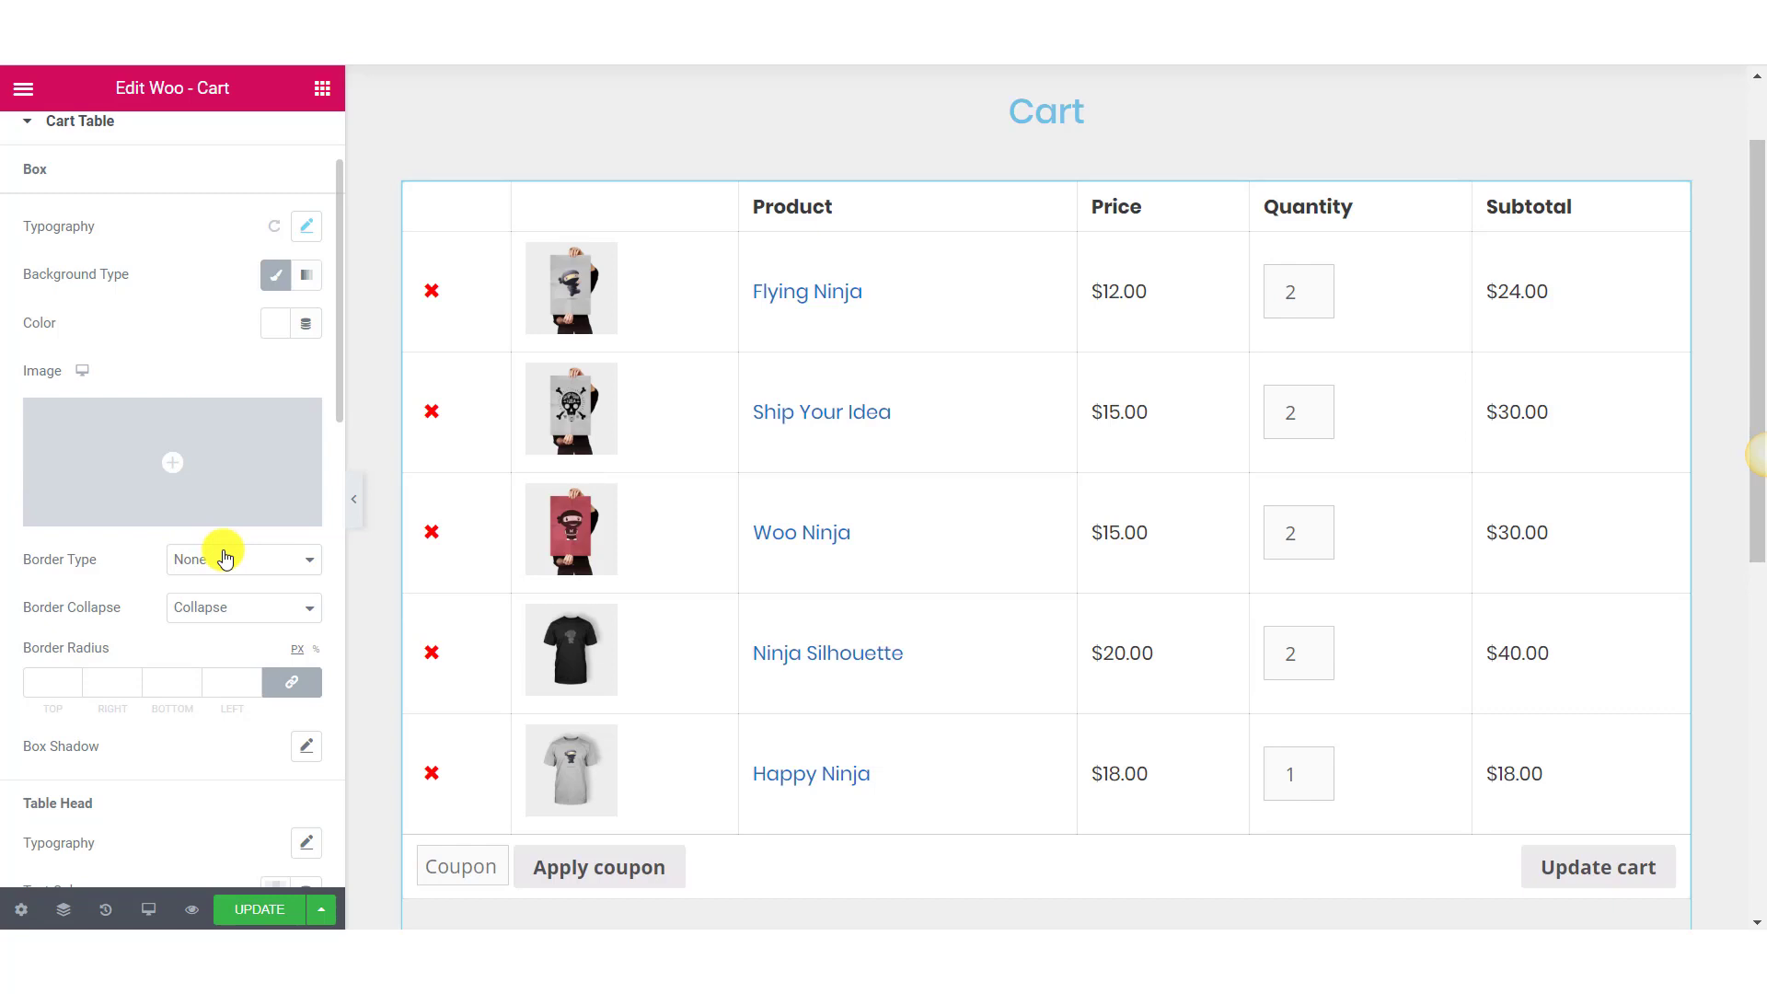
pyautogui.scroll(-2, 237, 620)
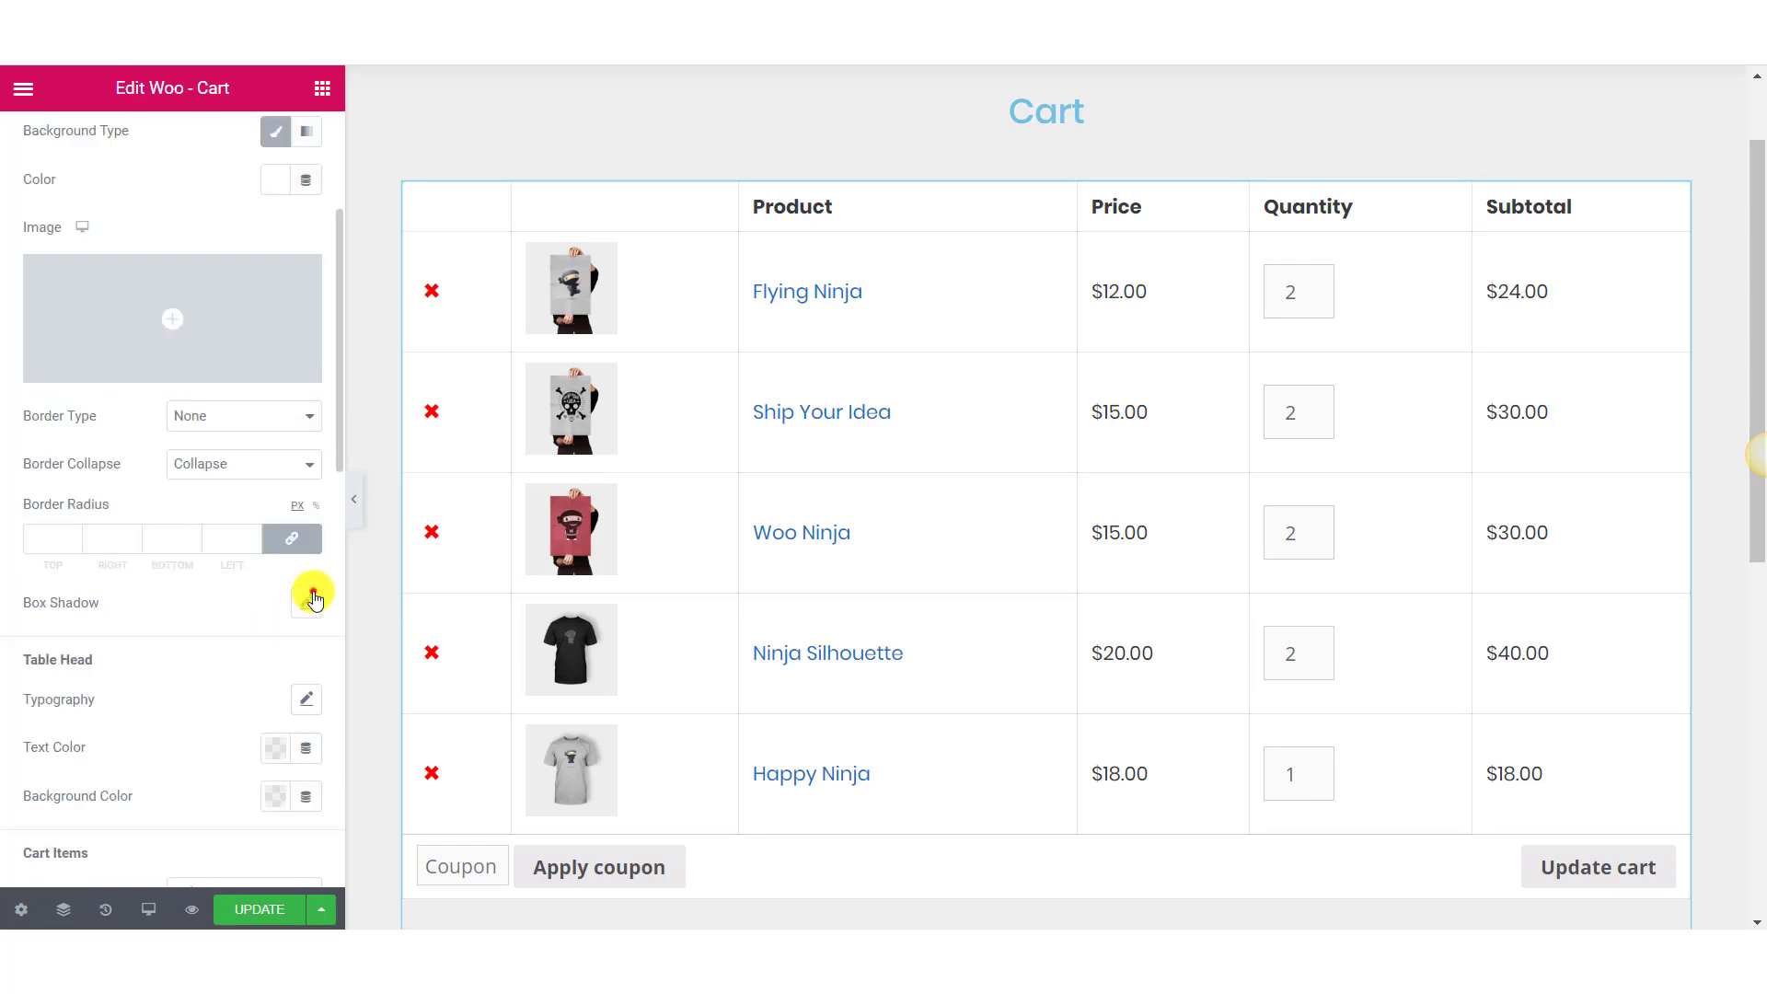
pyautogui.click(312, 594)
pyautogui.scroll(-4, 260, 703)
pyautogui.moveTo(279, 563); pyautogui.dragTo(219, 571)
pyautogui.write('15')
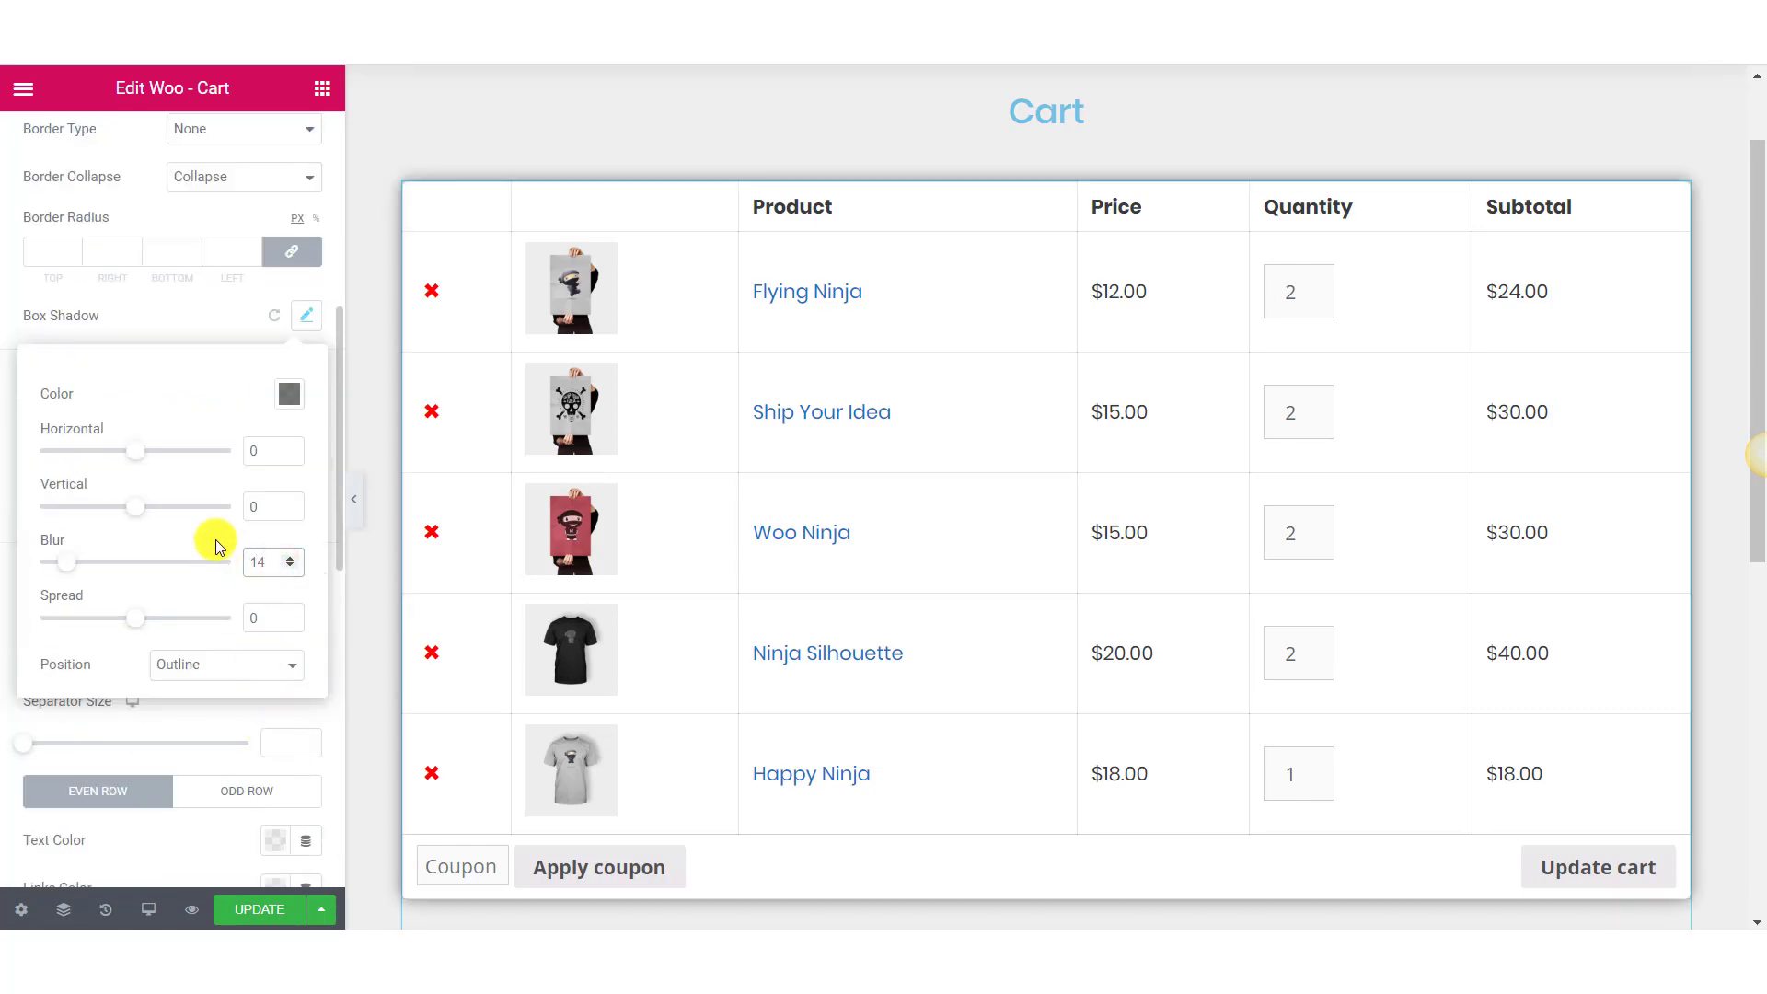
pyautogui.click(288, 394)
pyautogui.moveTo(267, 726); pyautogui.dragTo(226, 721)
pyautogui.click(187, 311)
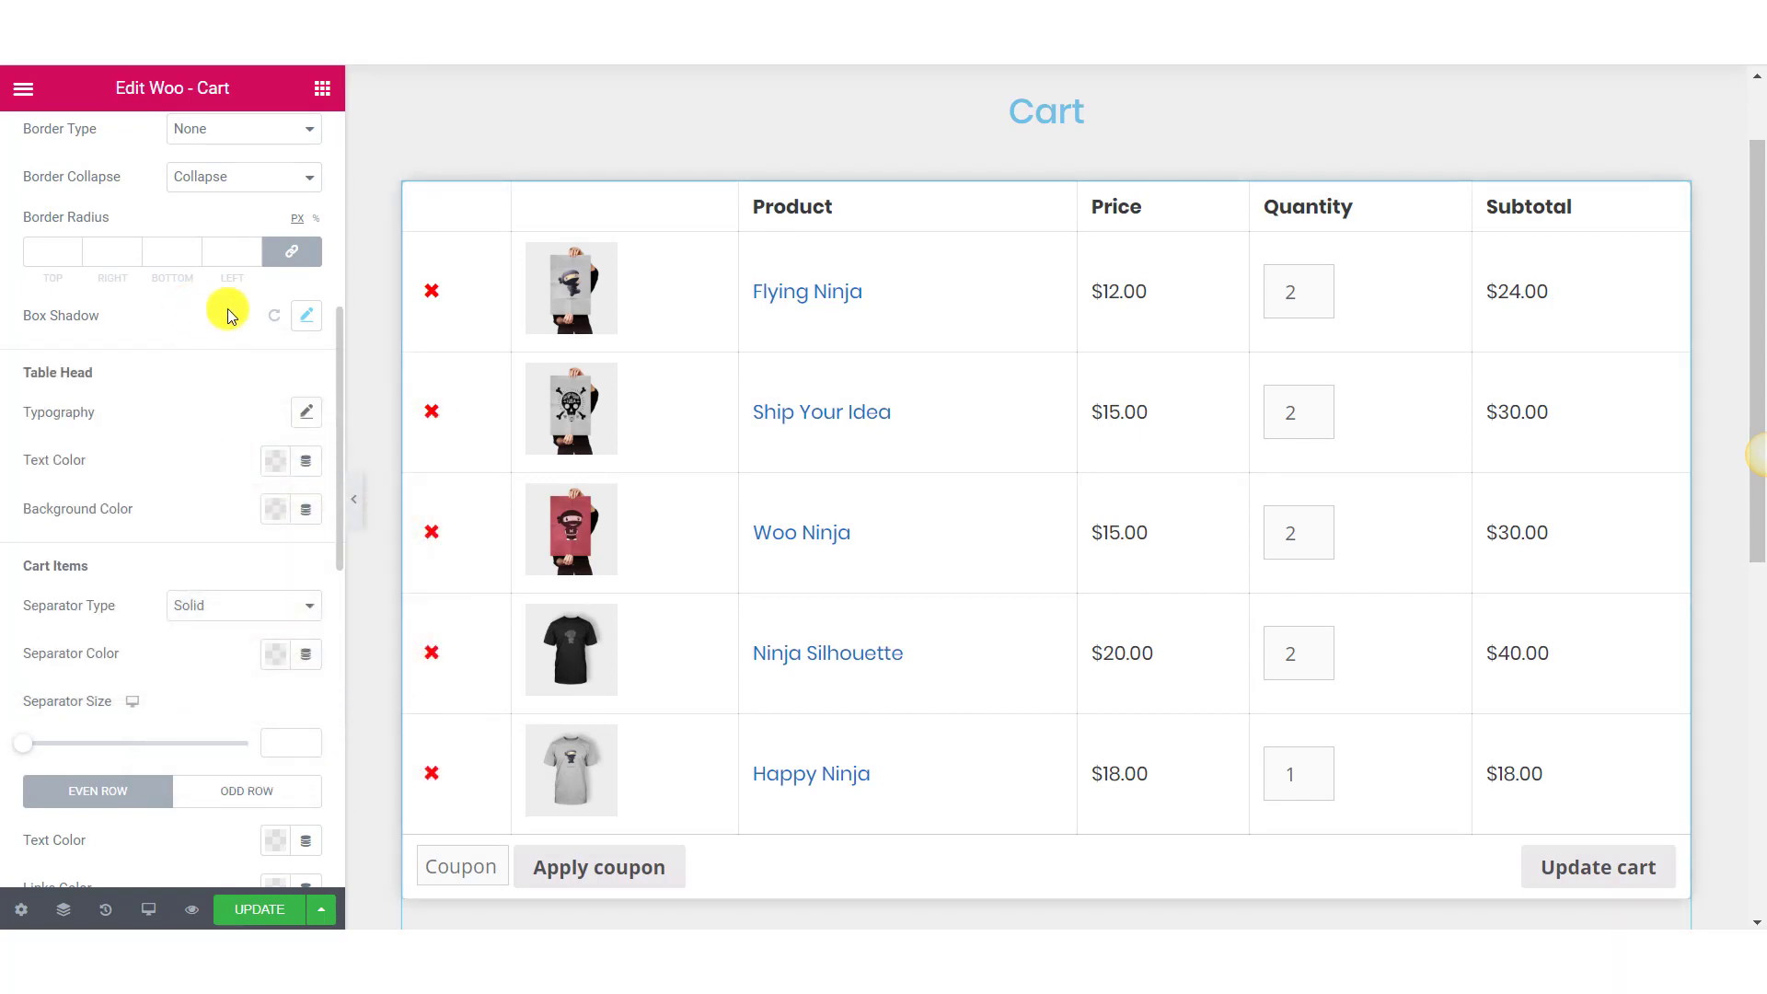
pyautogui.click(317, 407)
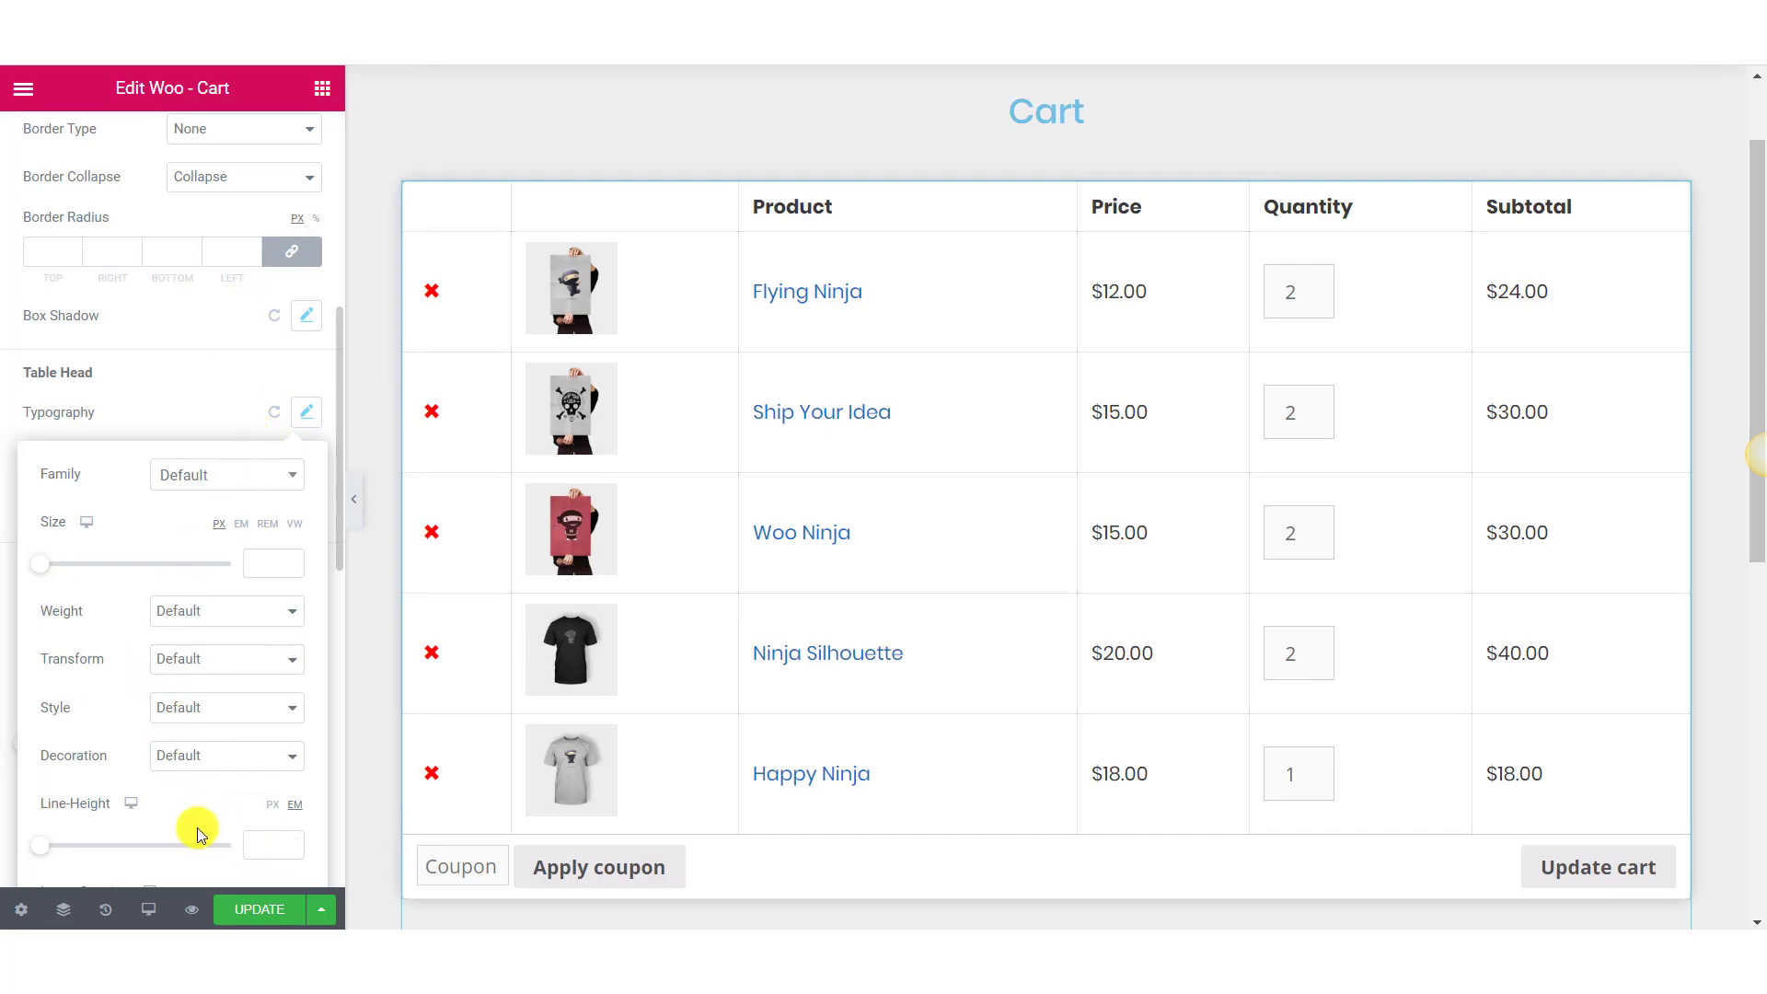
# Adjust the table head line height and make the table head text grey
pyautogui.moveTo(39, 847); pyautogui.dragTo(85, 844)
pyautogui.click(290, 852)
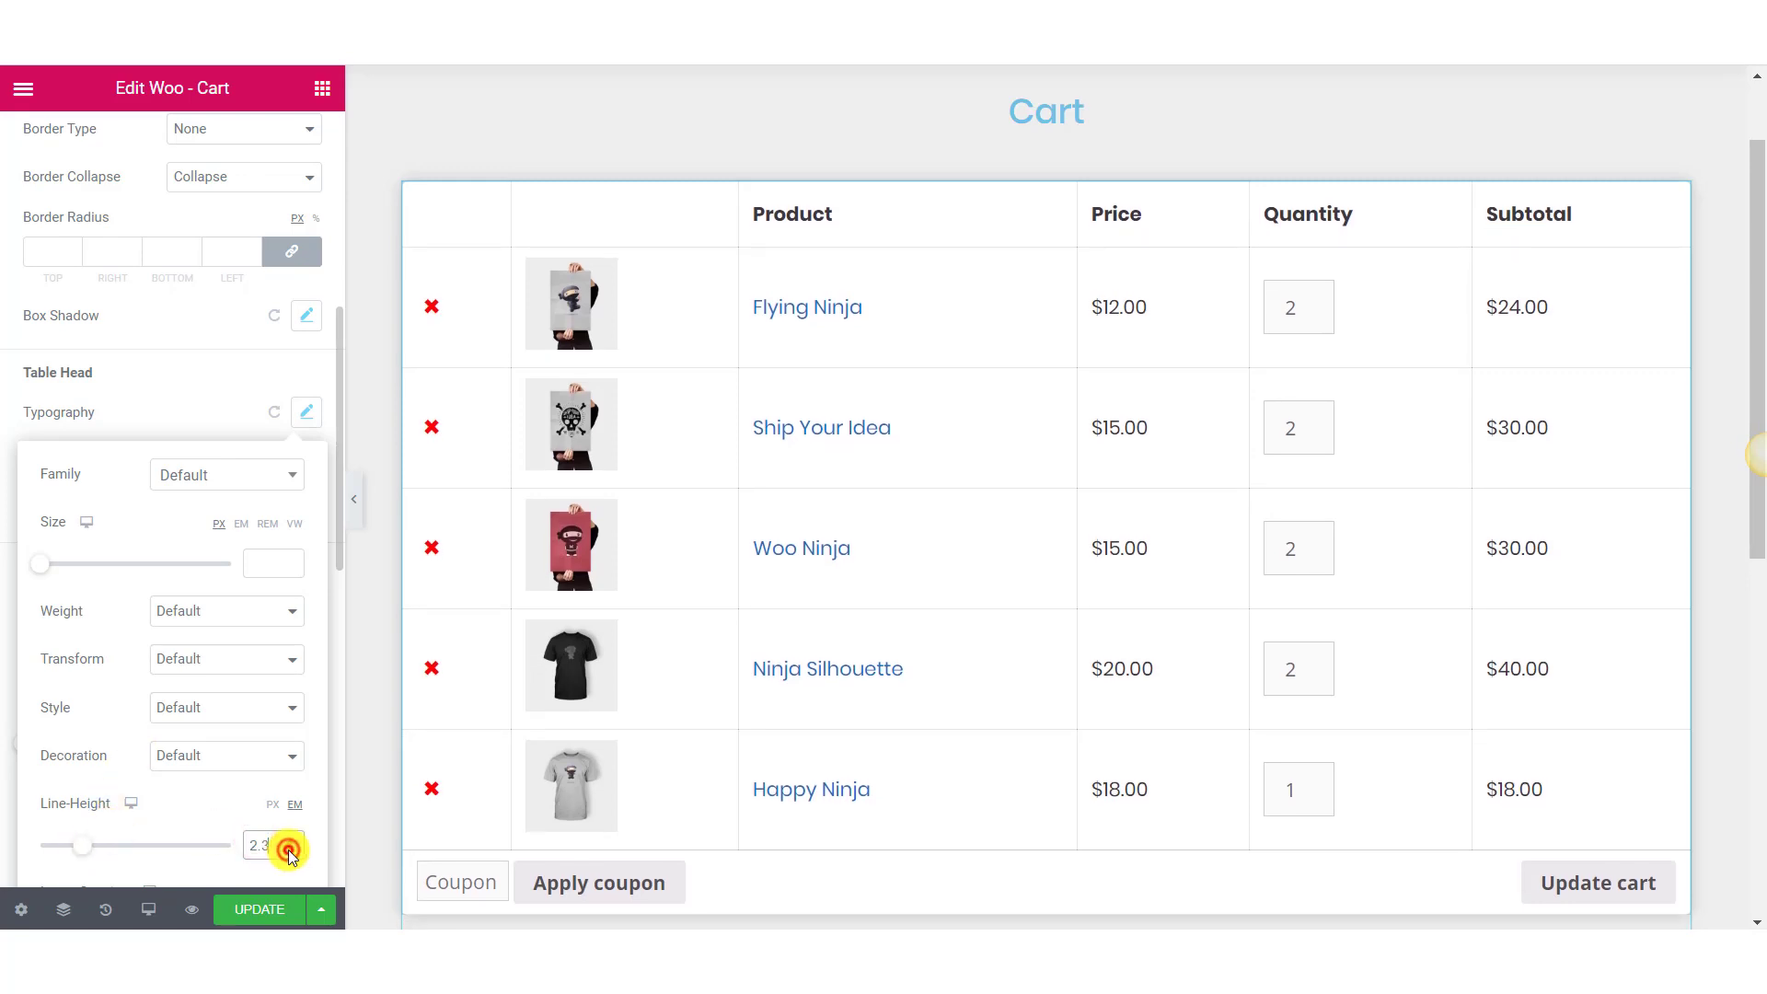
pyautogui.click(226, 391)
pyautogui.click(272, 460)
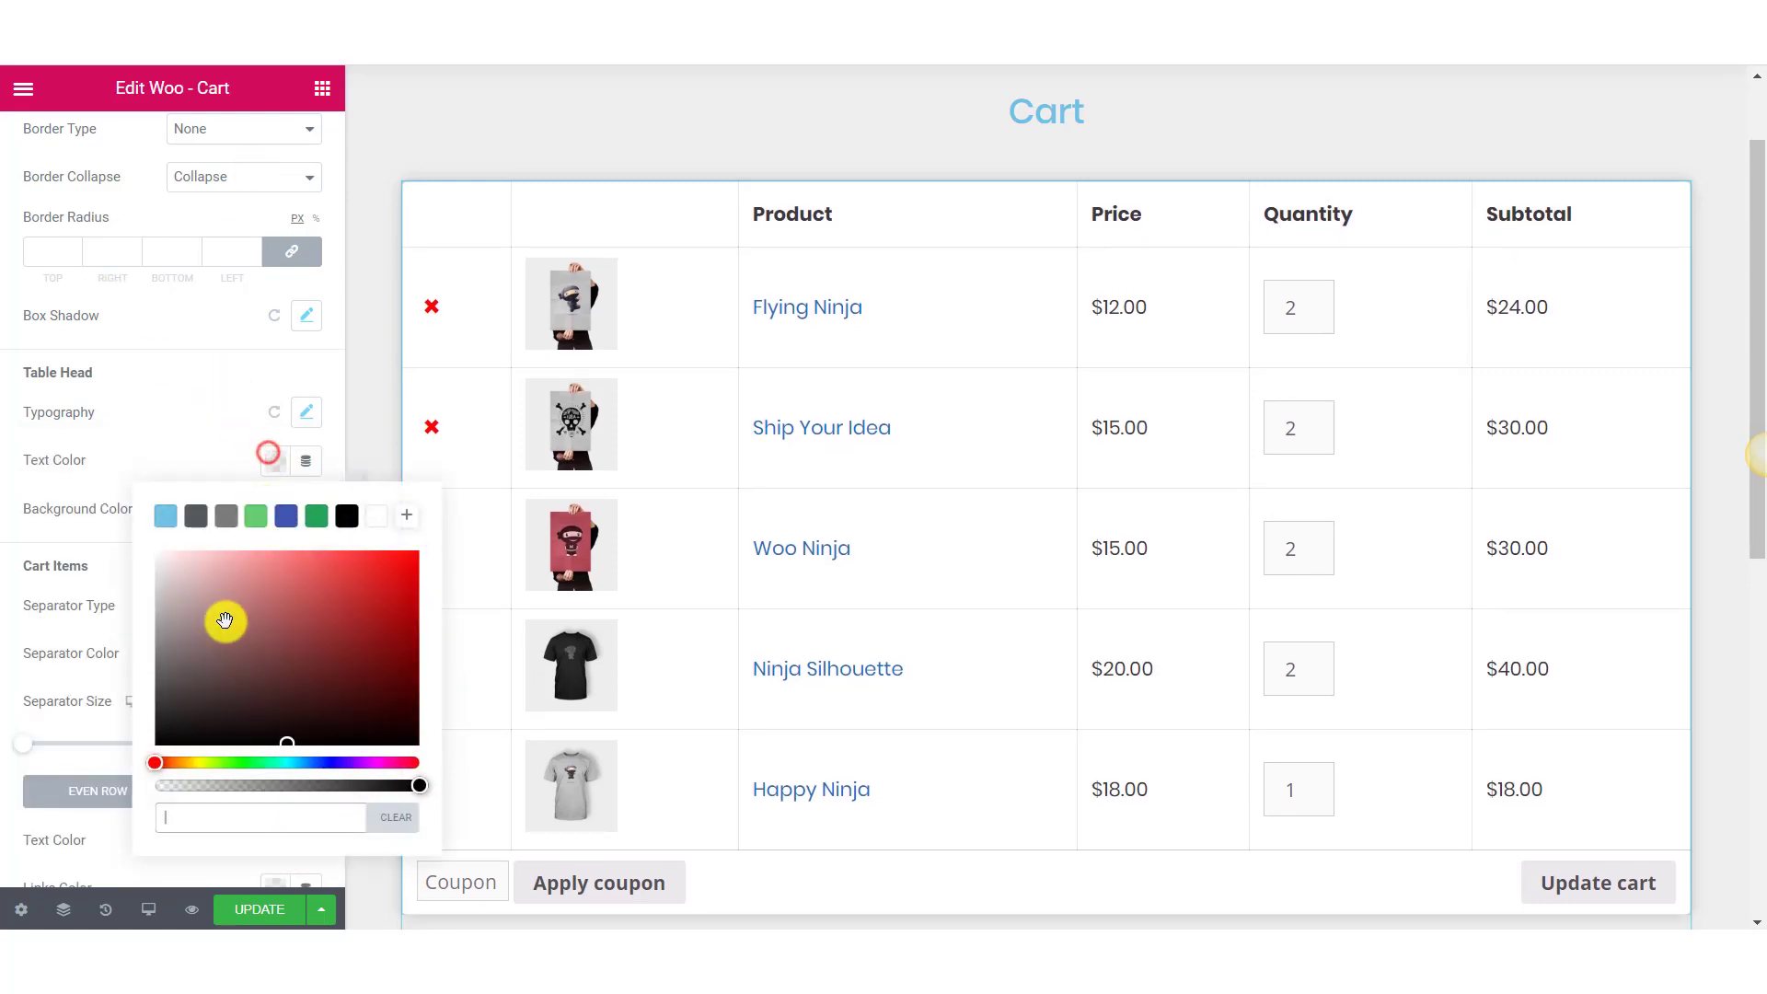
pyautogui.moveTo(225, 623); pyautogui.dragTo(130, 671)
pyautogui.click(171, 460)
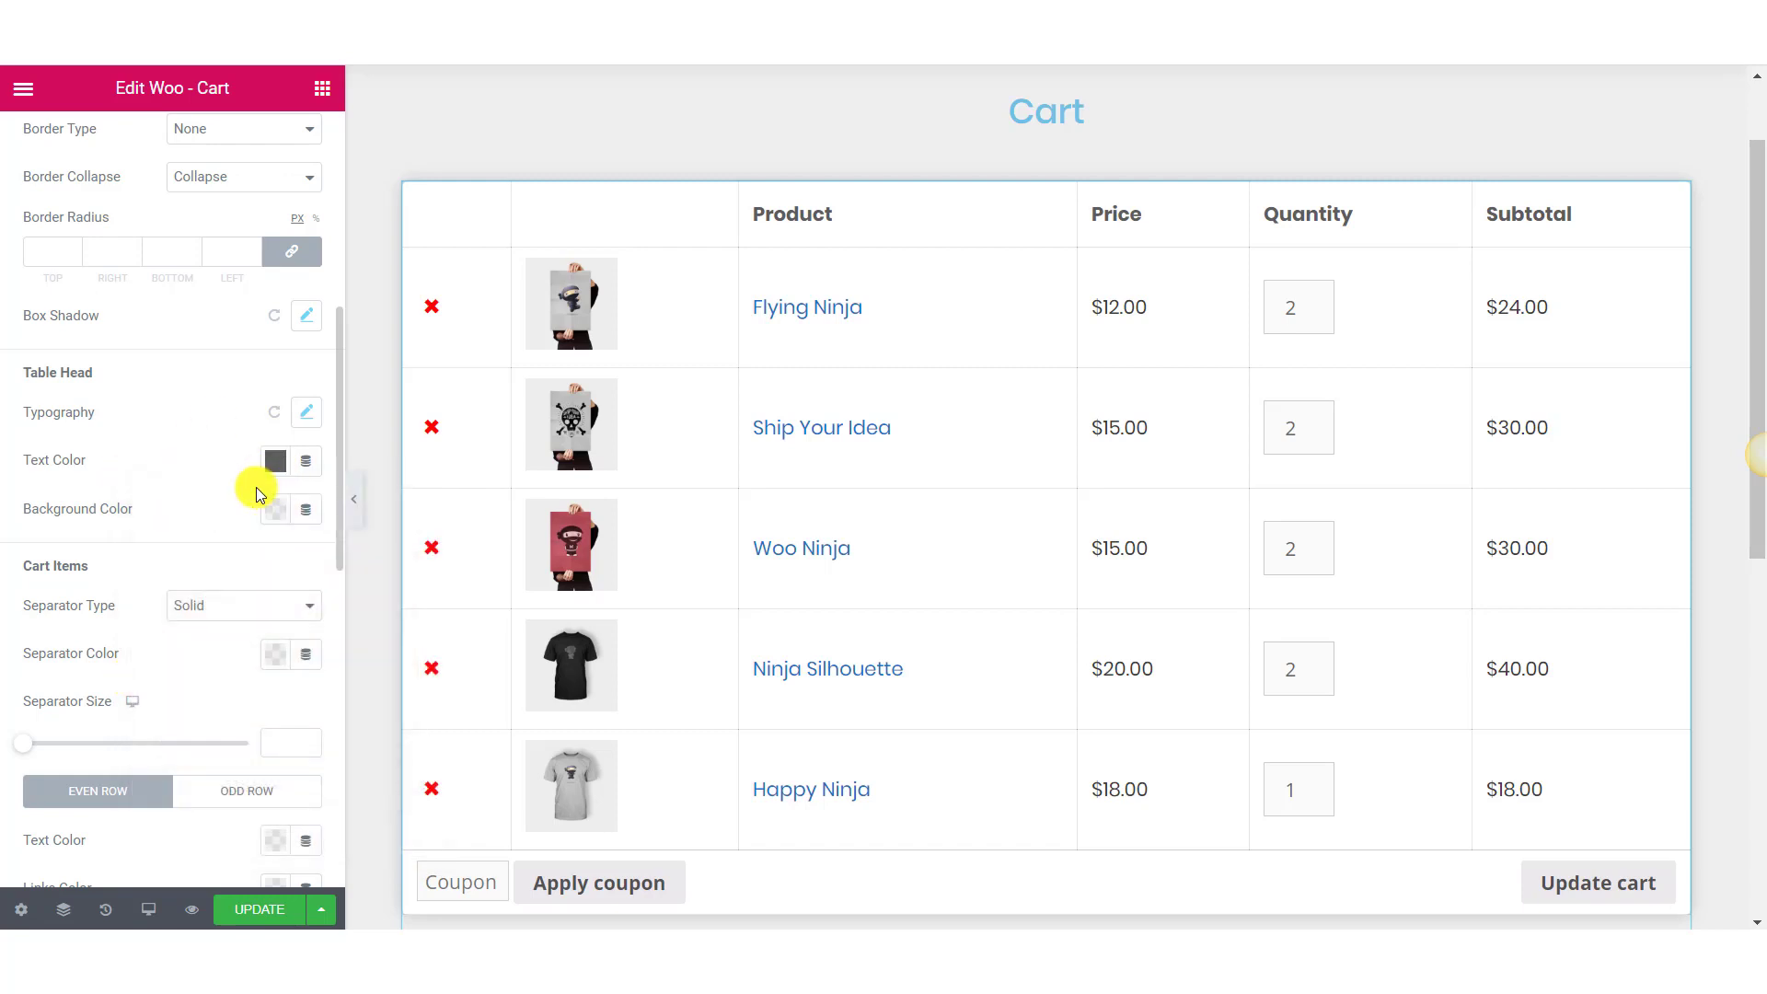
# Clear the table head background colour and set the row separator size to 1
pyautogui.click(275, 509)
pyautogui.moveTo(276, 651); pyautogui.dragTo(104, 623)
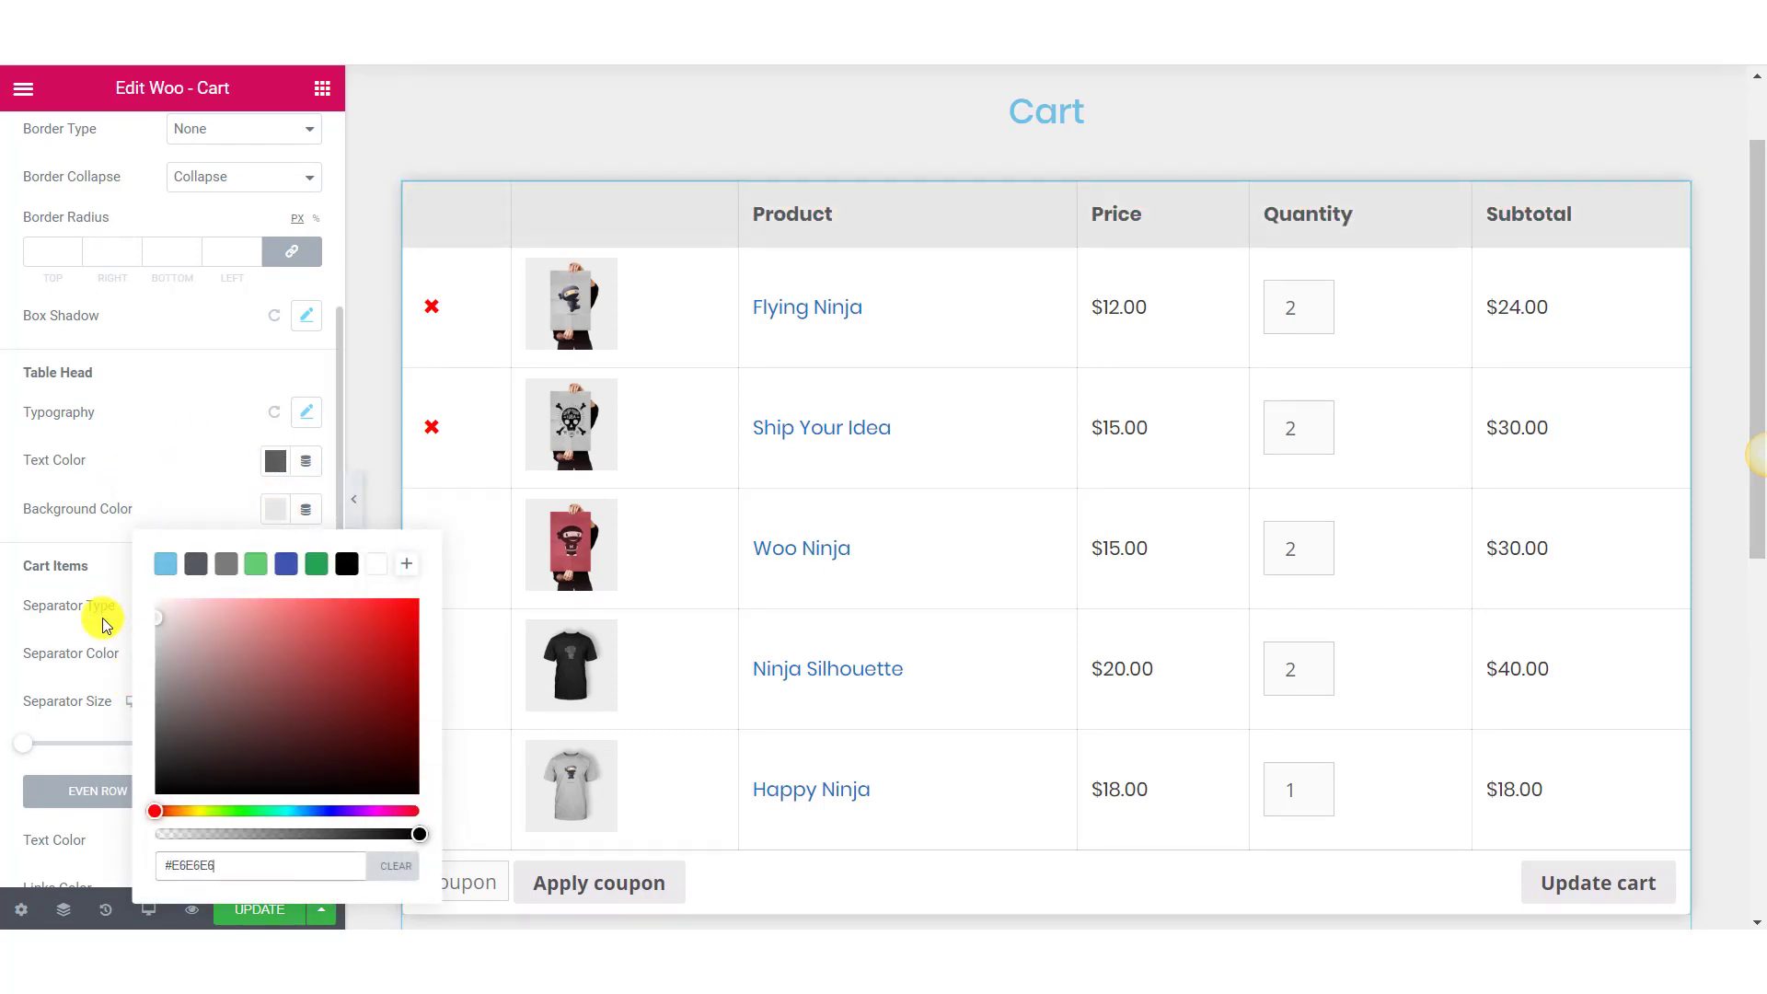
pyautogui.click(394, 866)
pyautogui.click(136, 478)
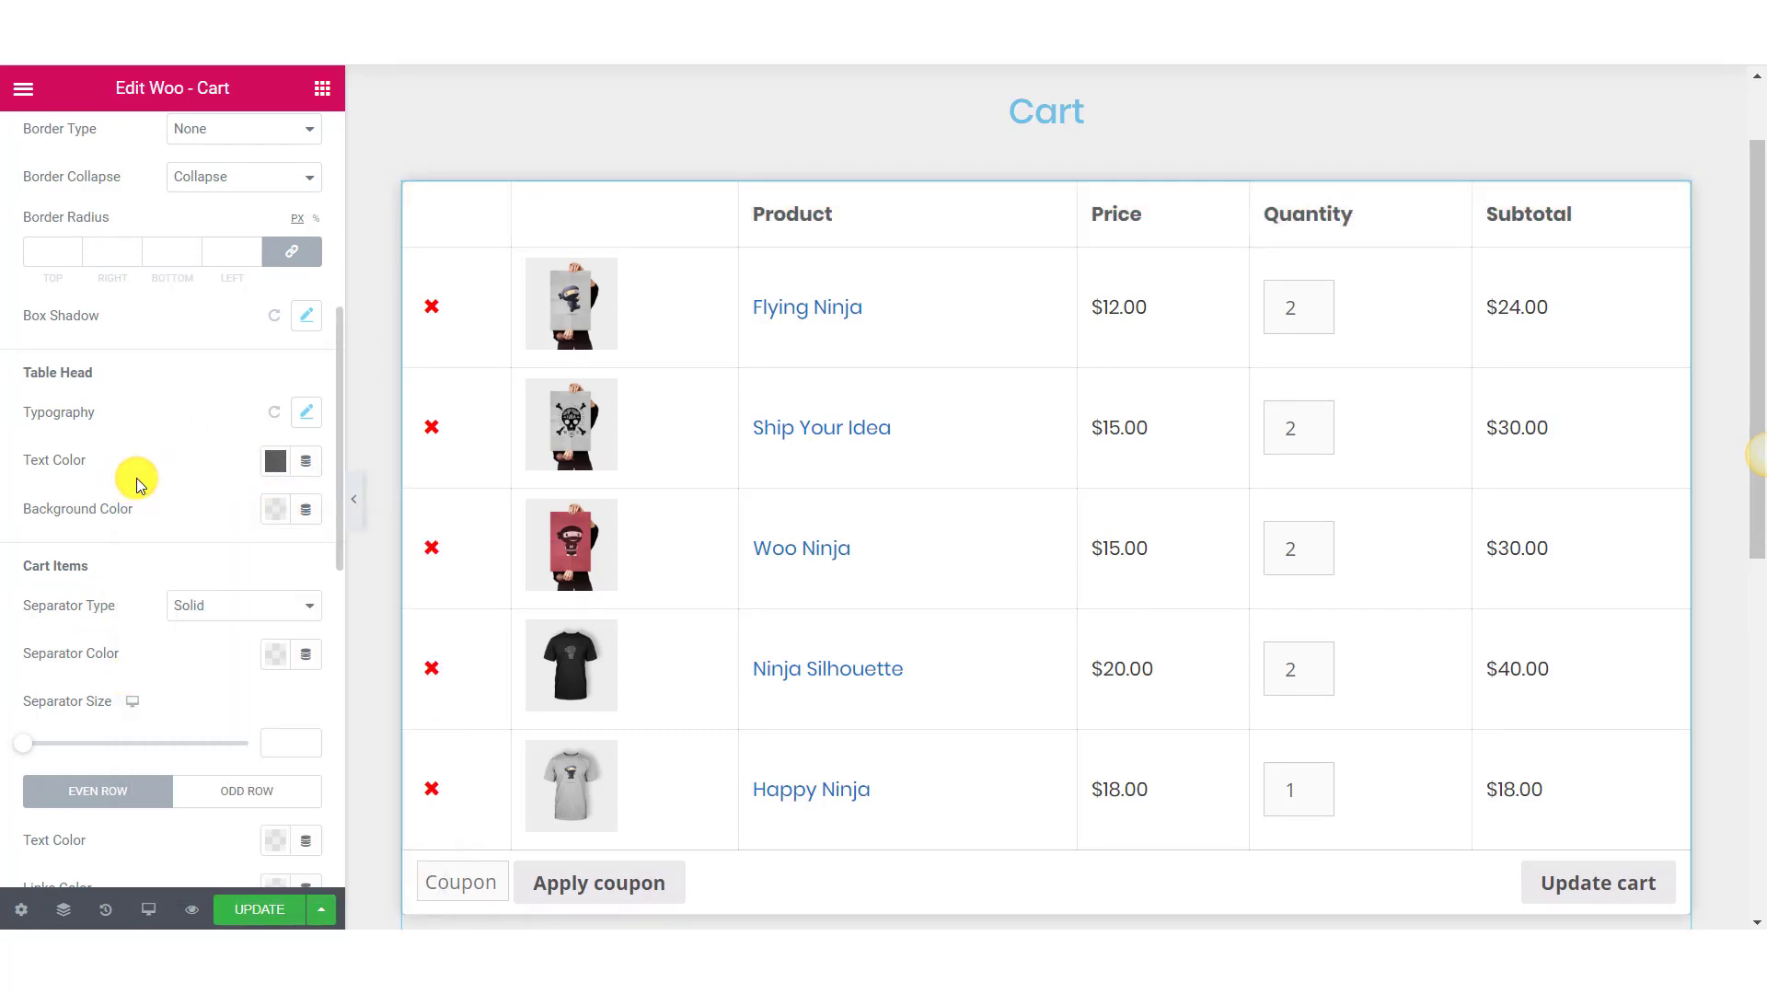
pyautogui.click(275, 654)
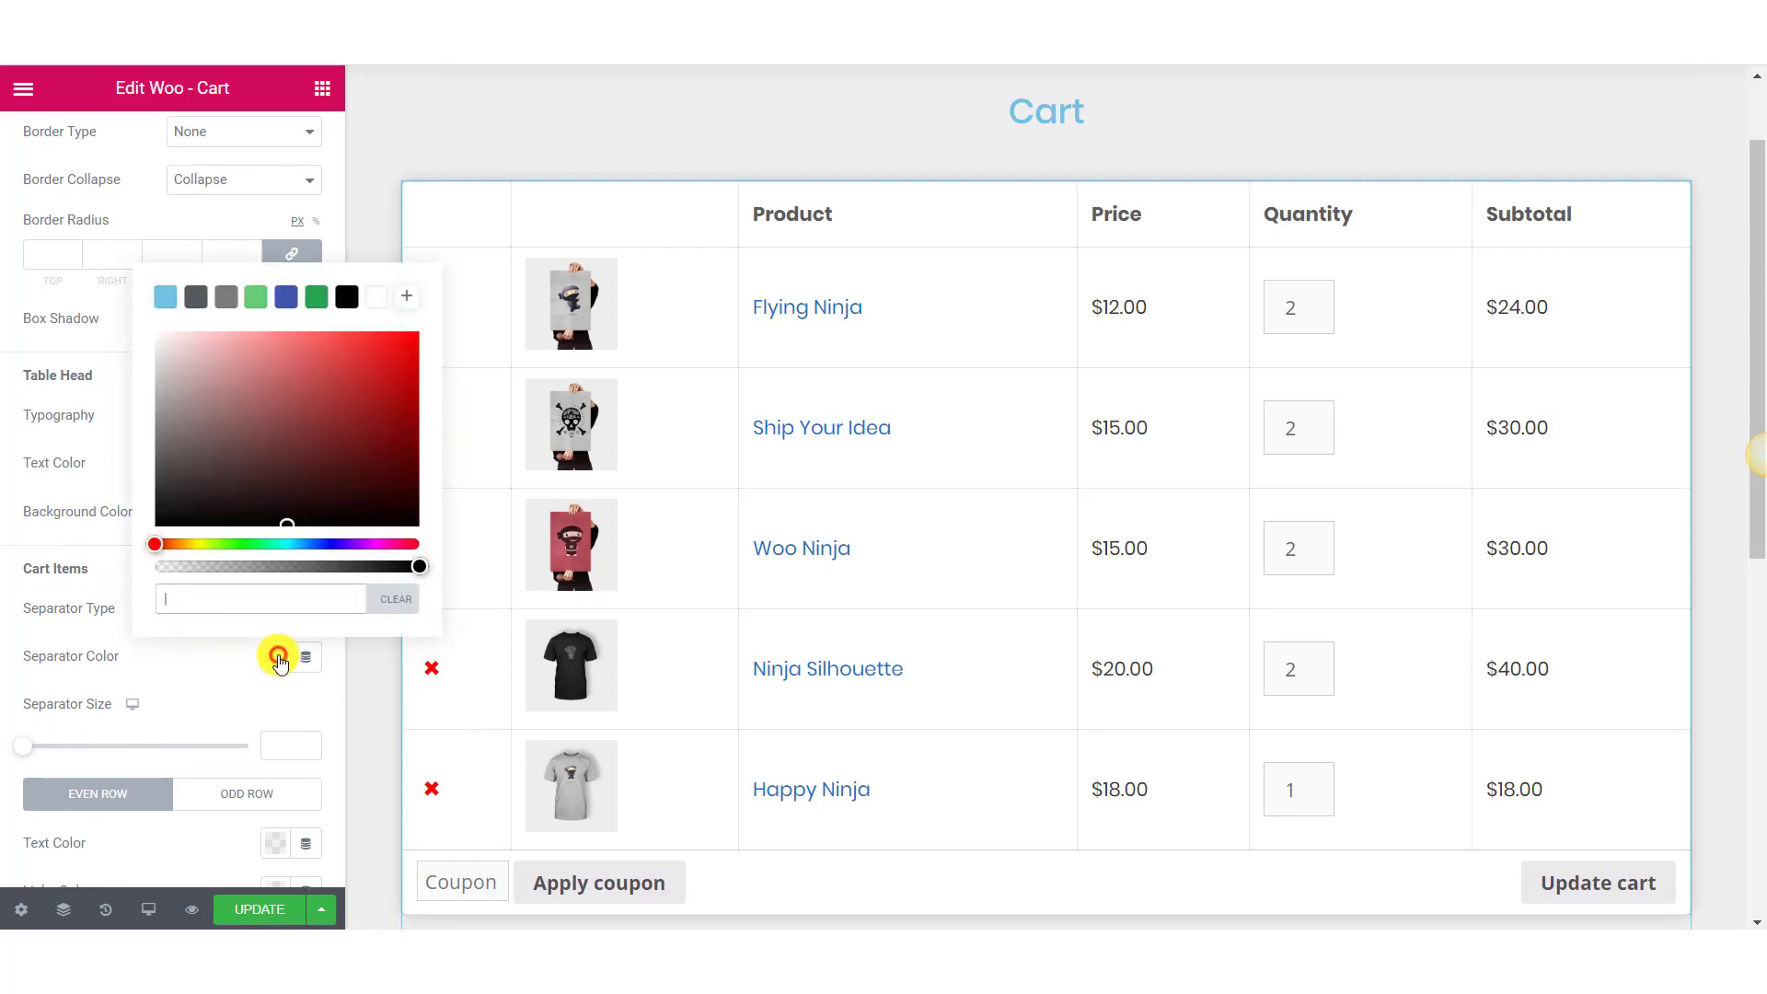
pyautogui.click(195, 676)
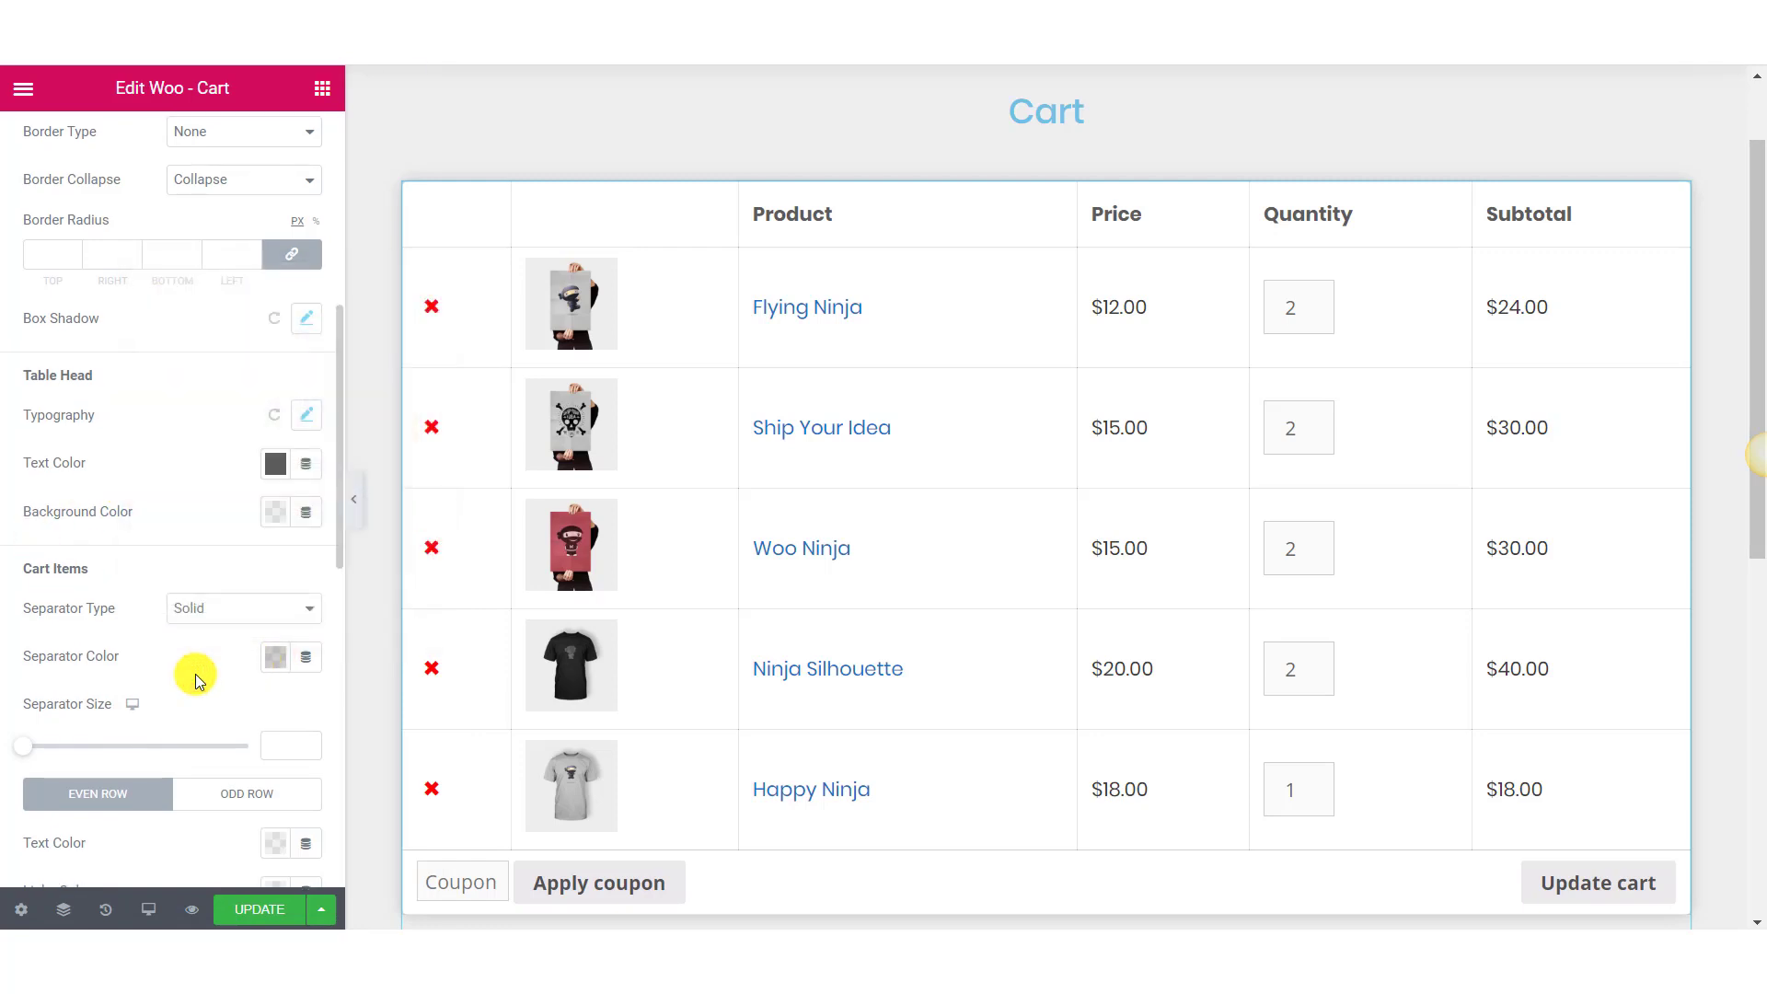
pyautogui.scroll(-2, 195, 675)
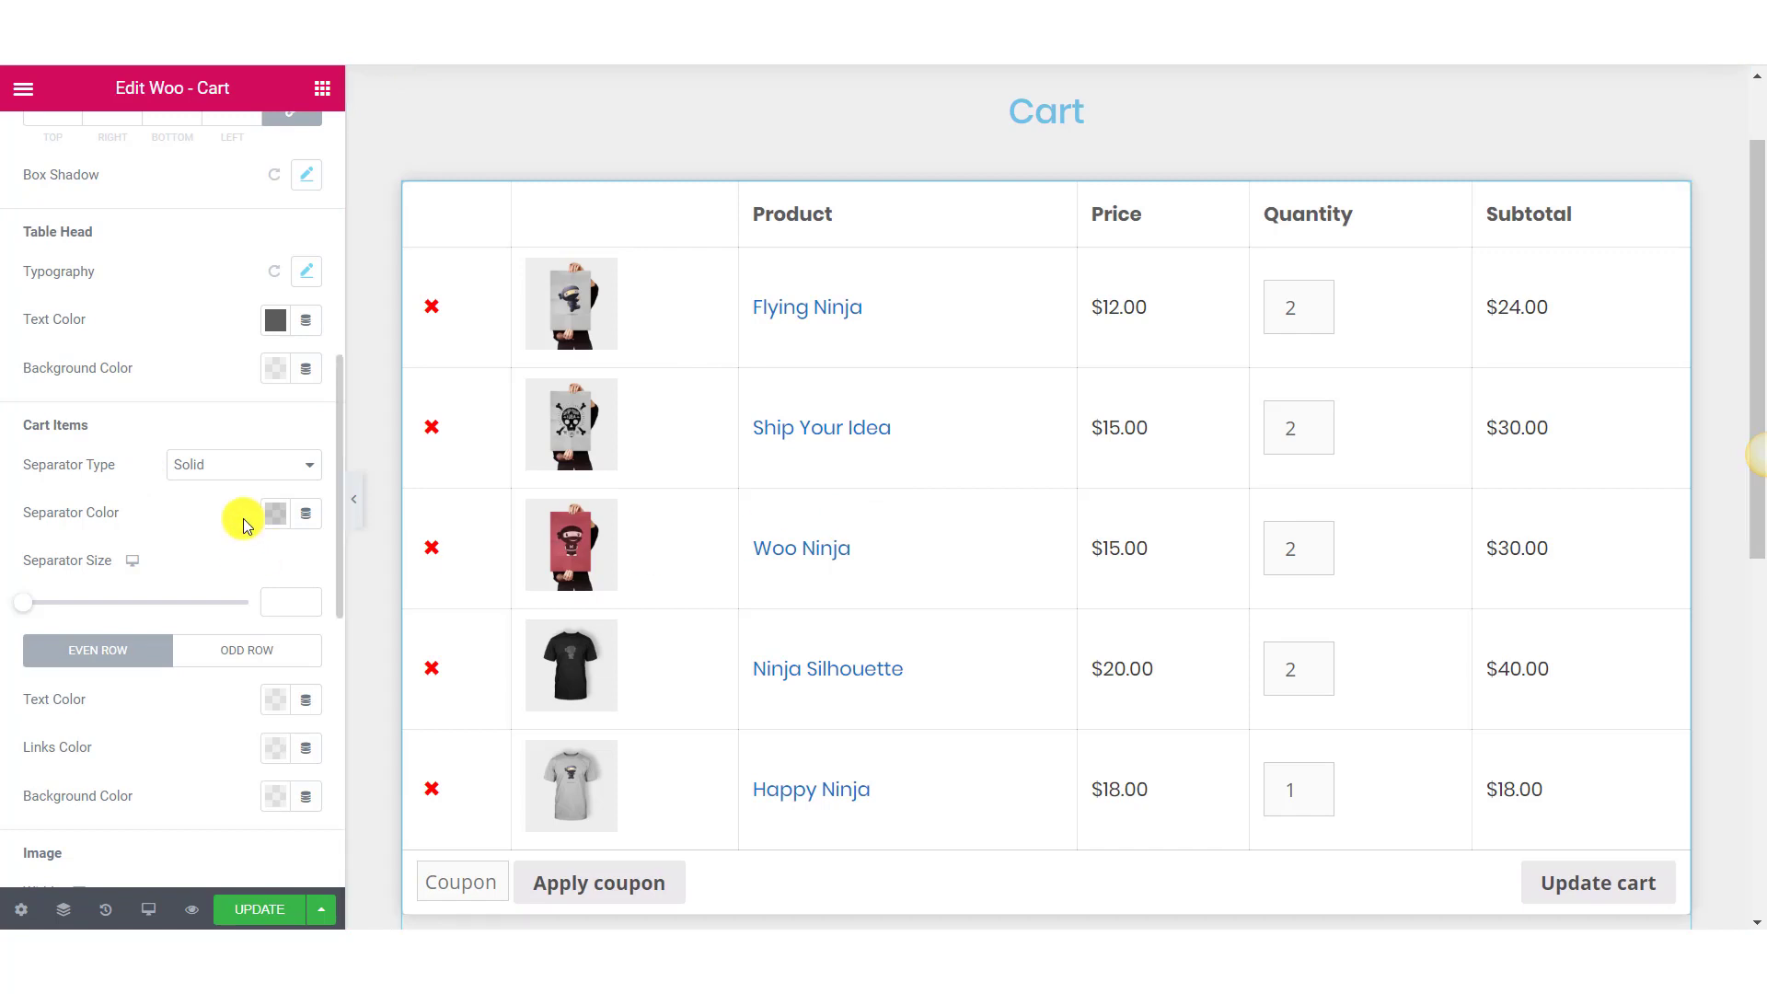
pyautogui.click(278, 607)
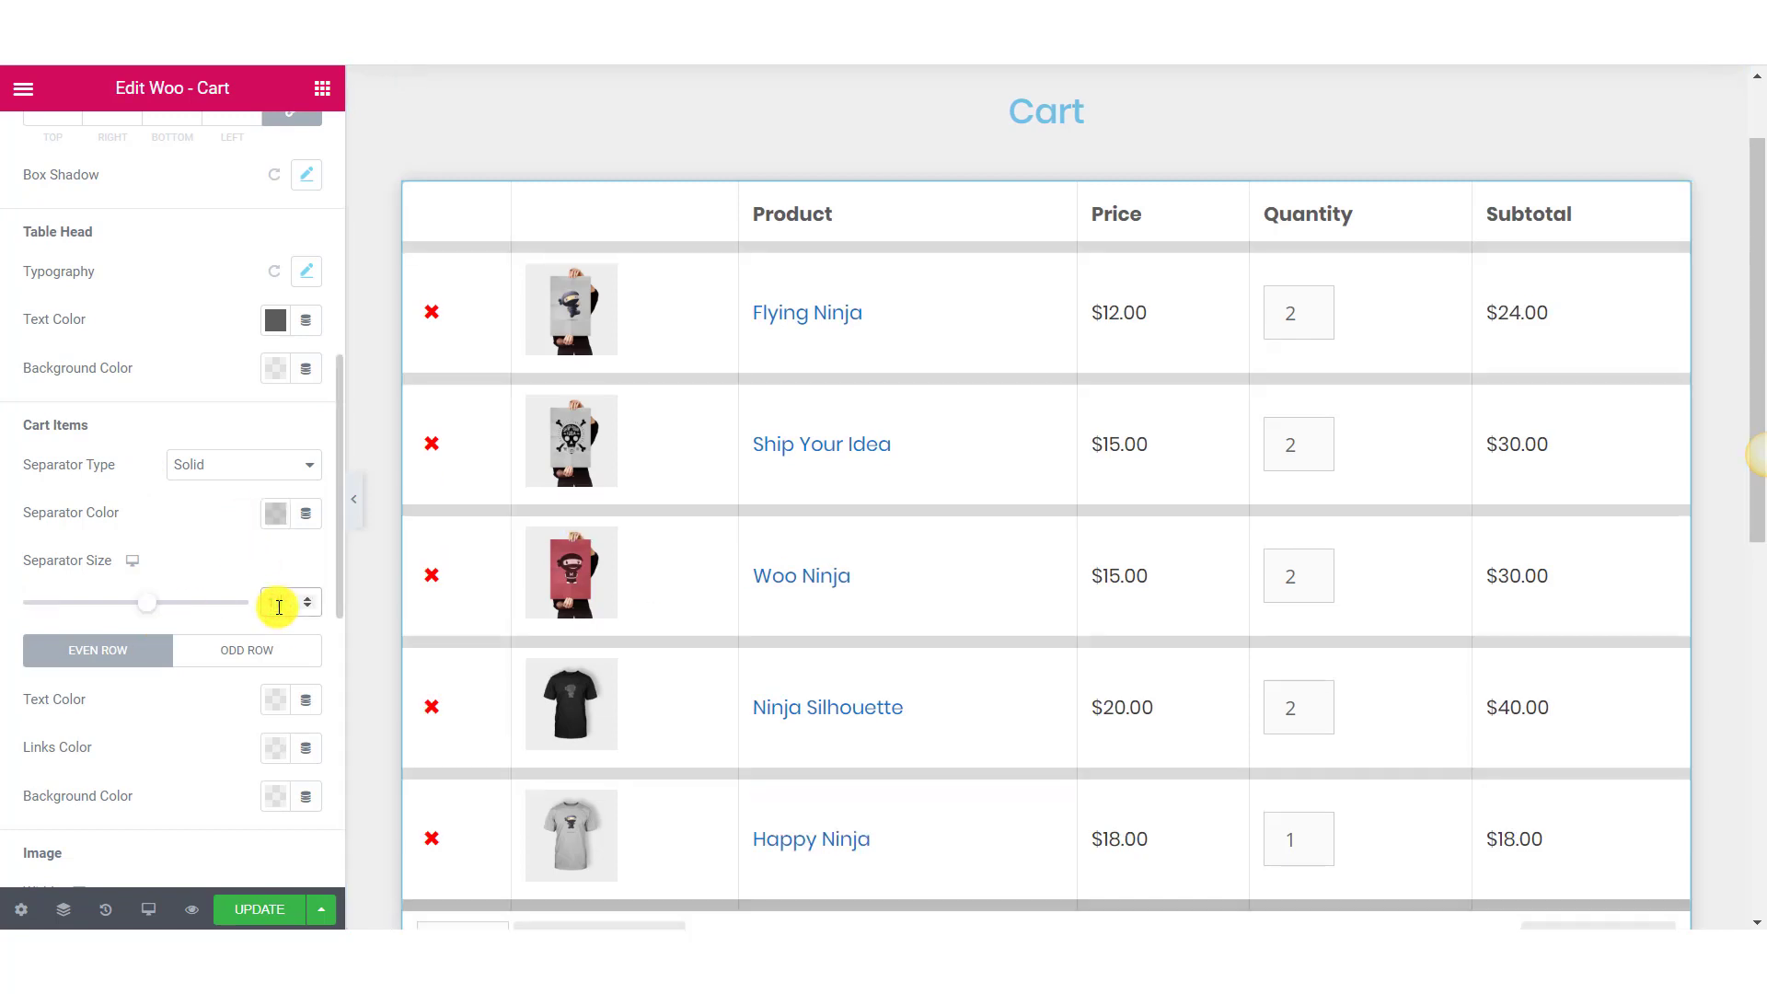
pyautogui.scroll(-1, 482, 598)
pyautogui.scroll(-4, 229, 599)
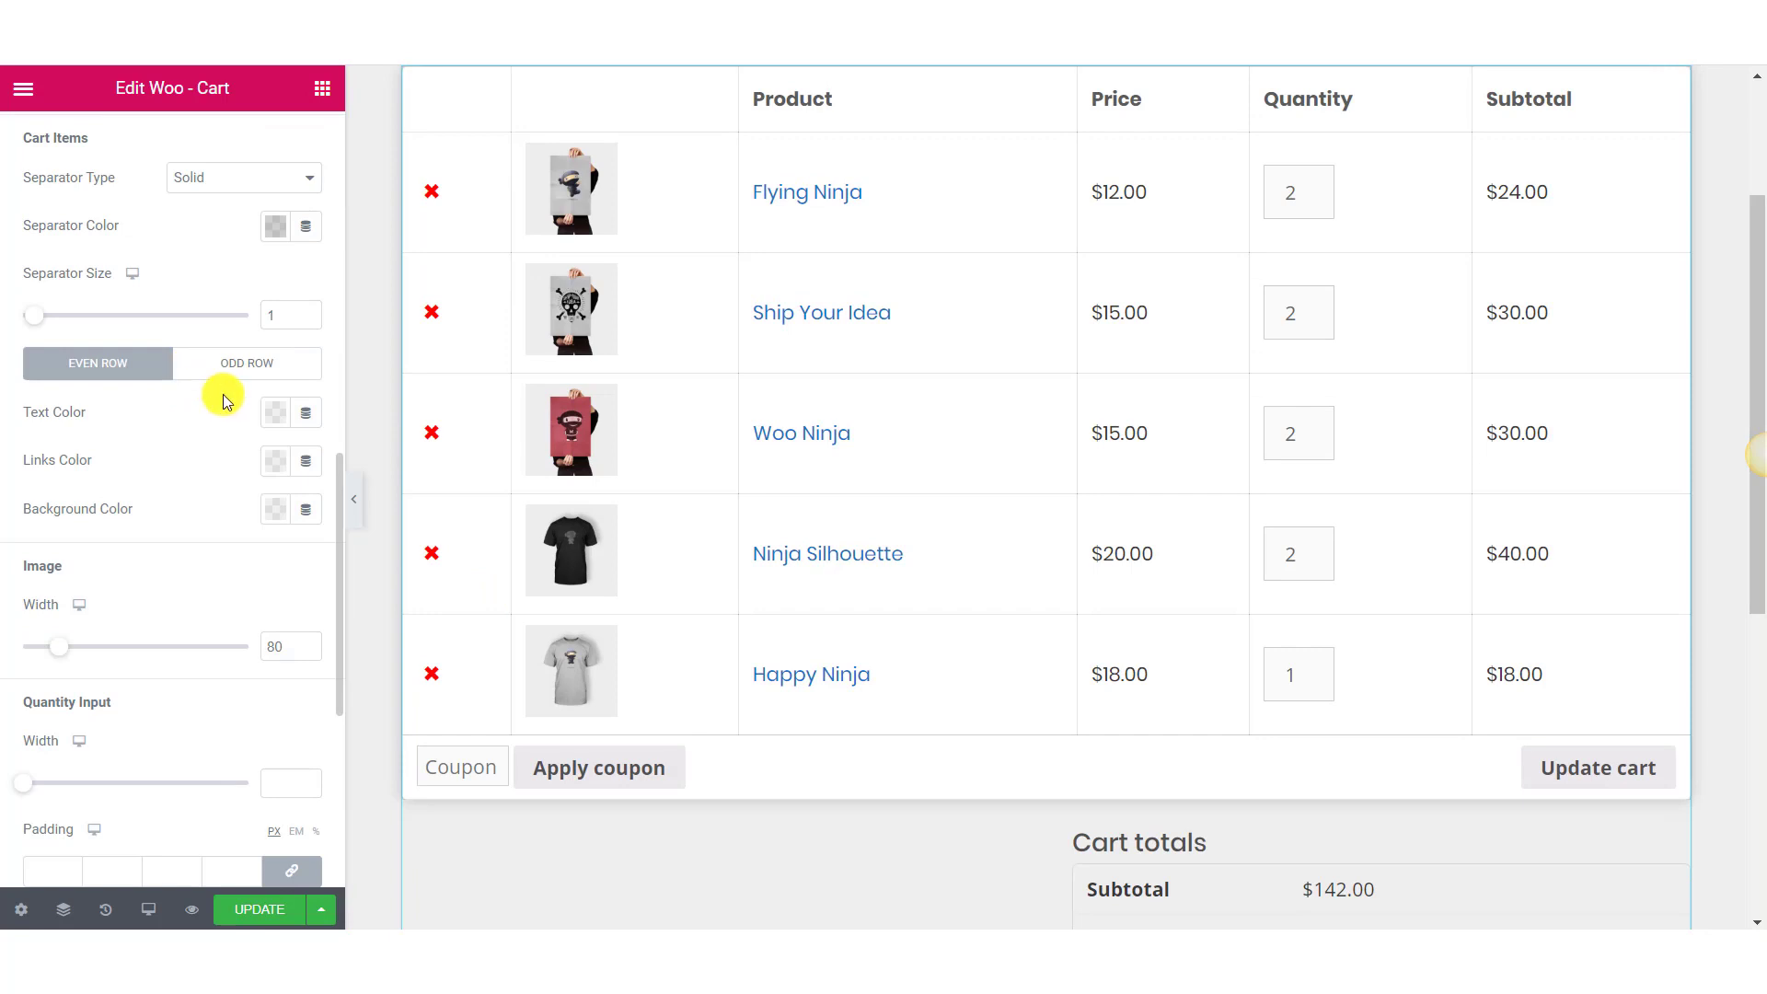
# Set the cart product image width to 45
pyautogui.scroll(2, 550, 566)
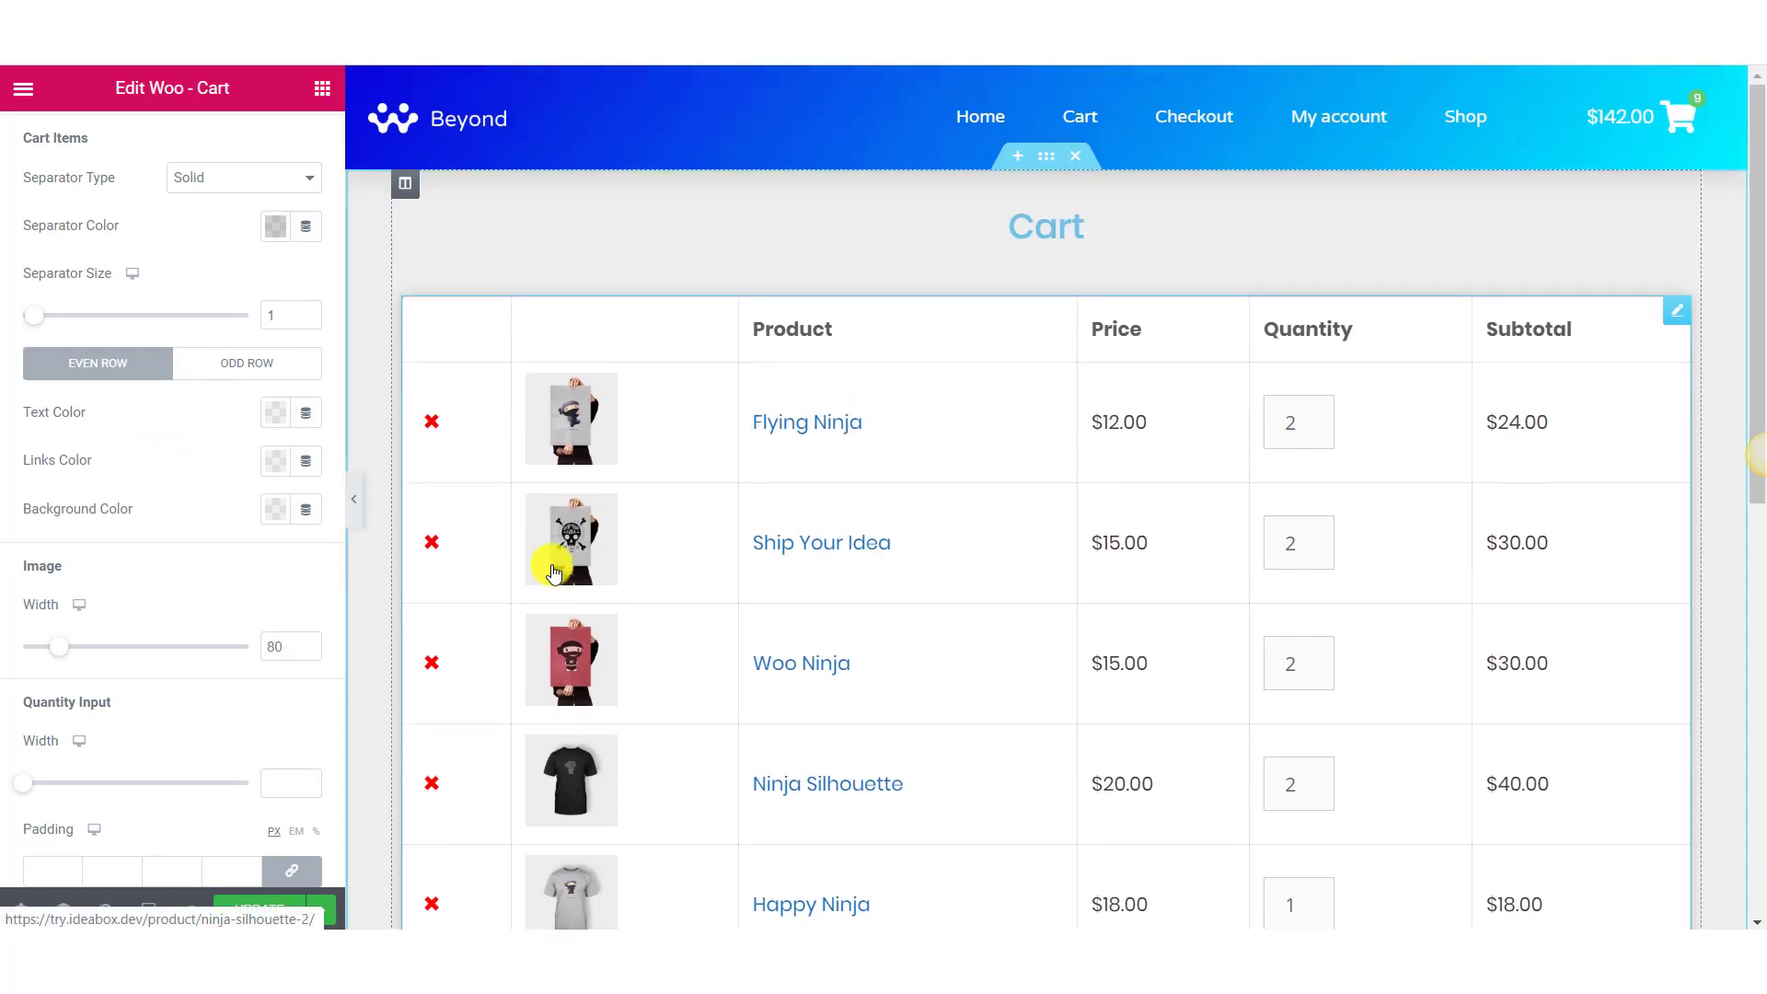
pyautogui.scroll(2, 228, 494)
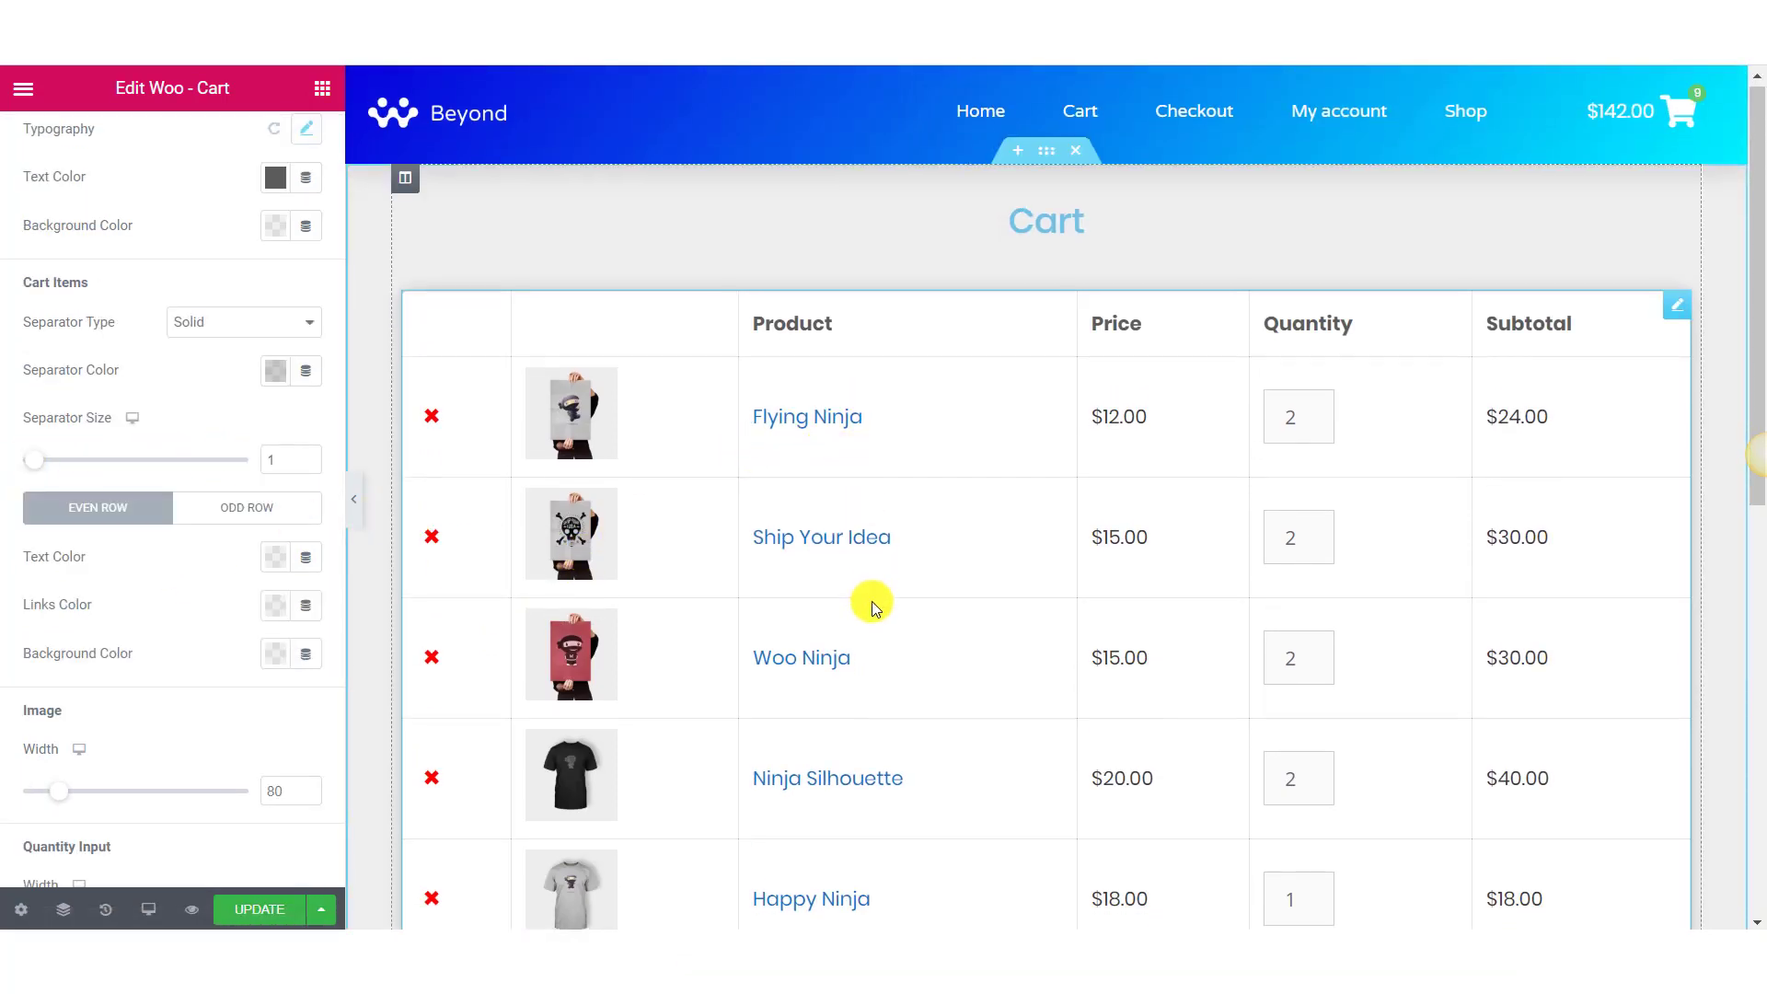
pyautogui.scroll(-1, 868, 599)
pyautogui.scroll(-1, 672, 576)
pyautogui.scroll(-3, 110, 527)
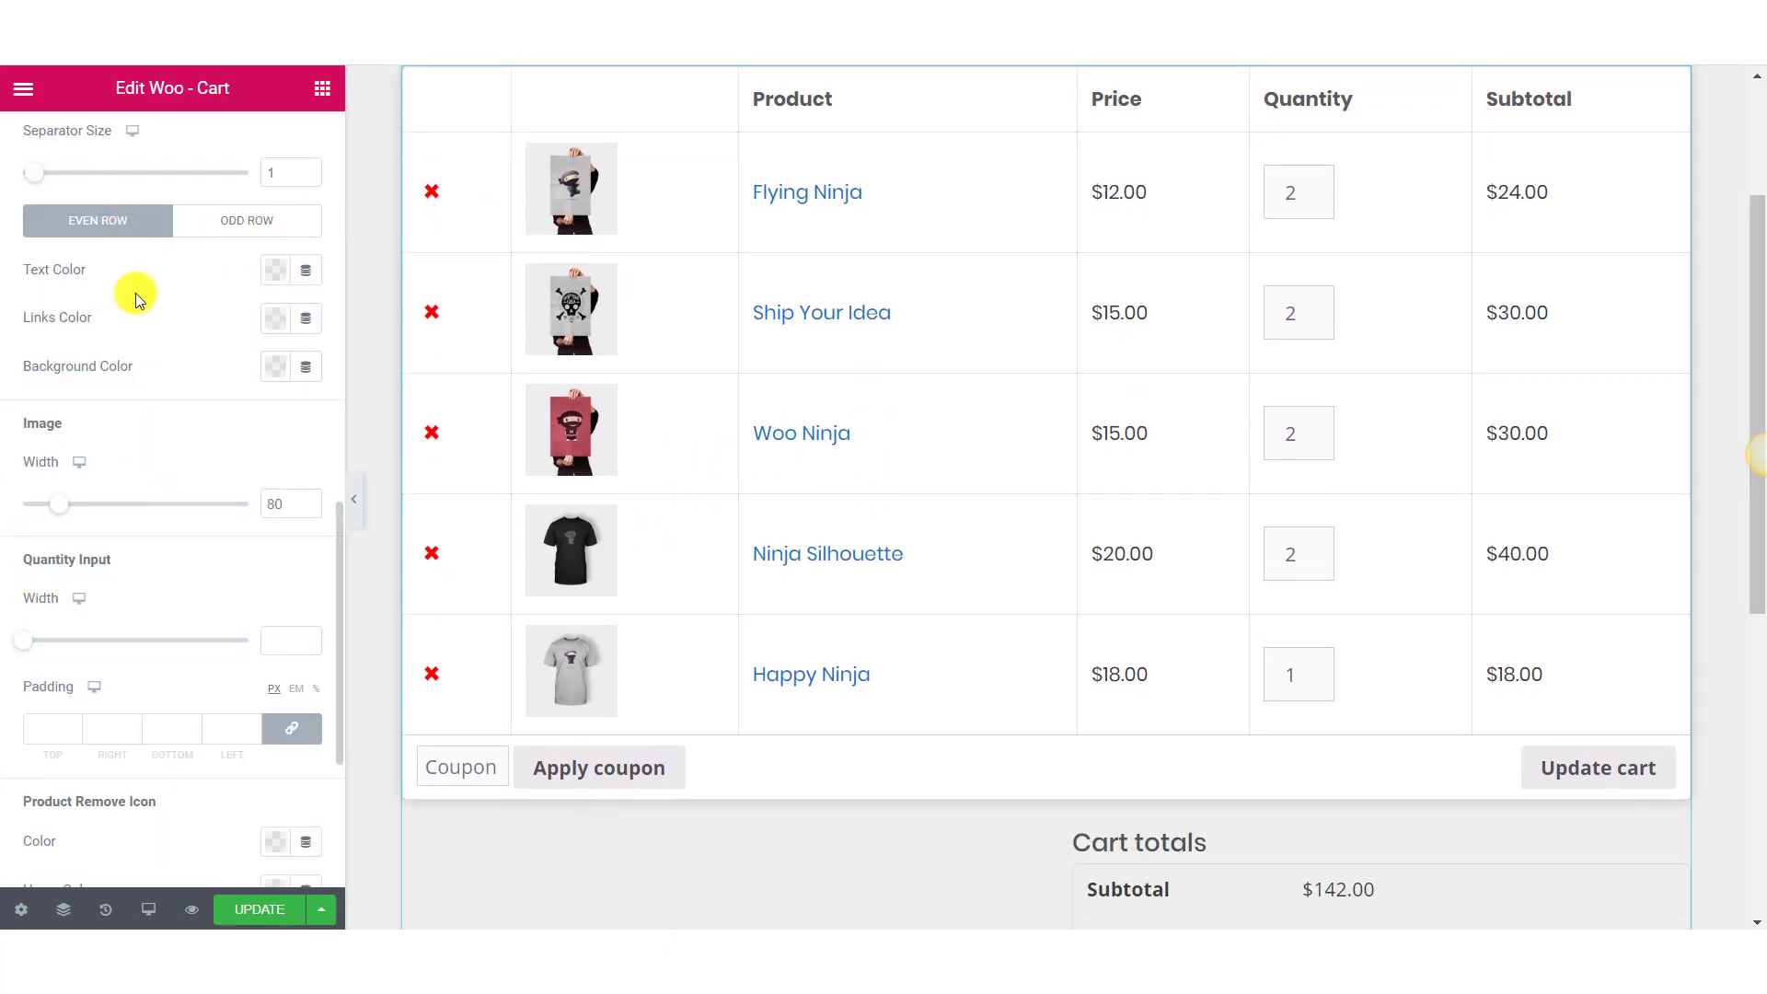
pyautogui.write('40')
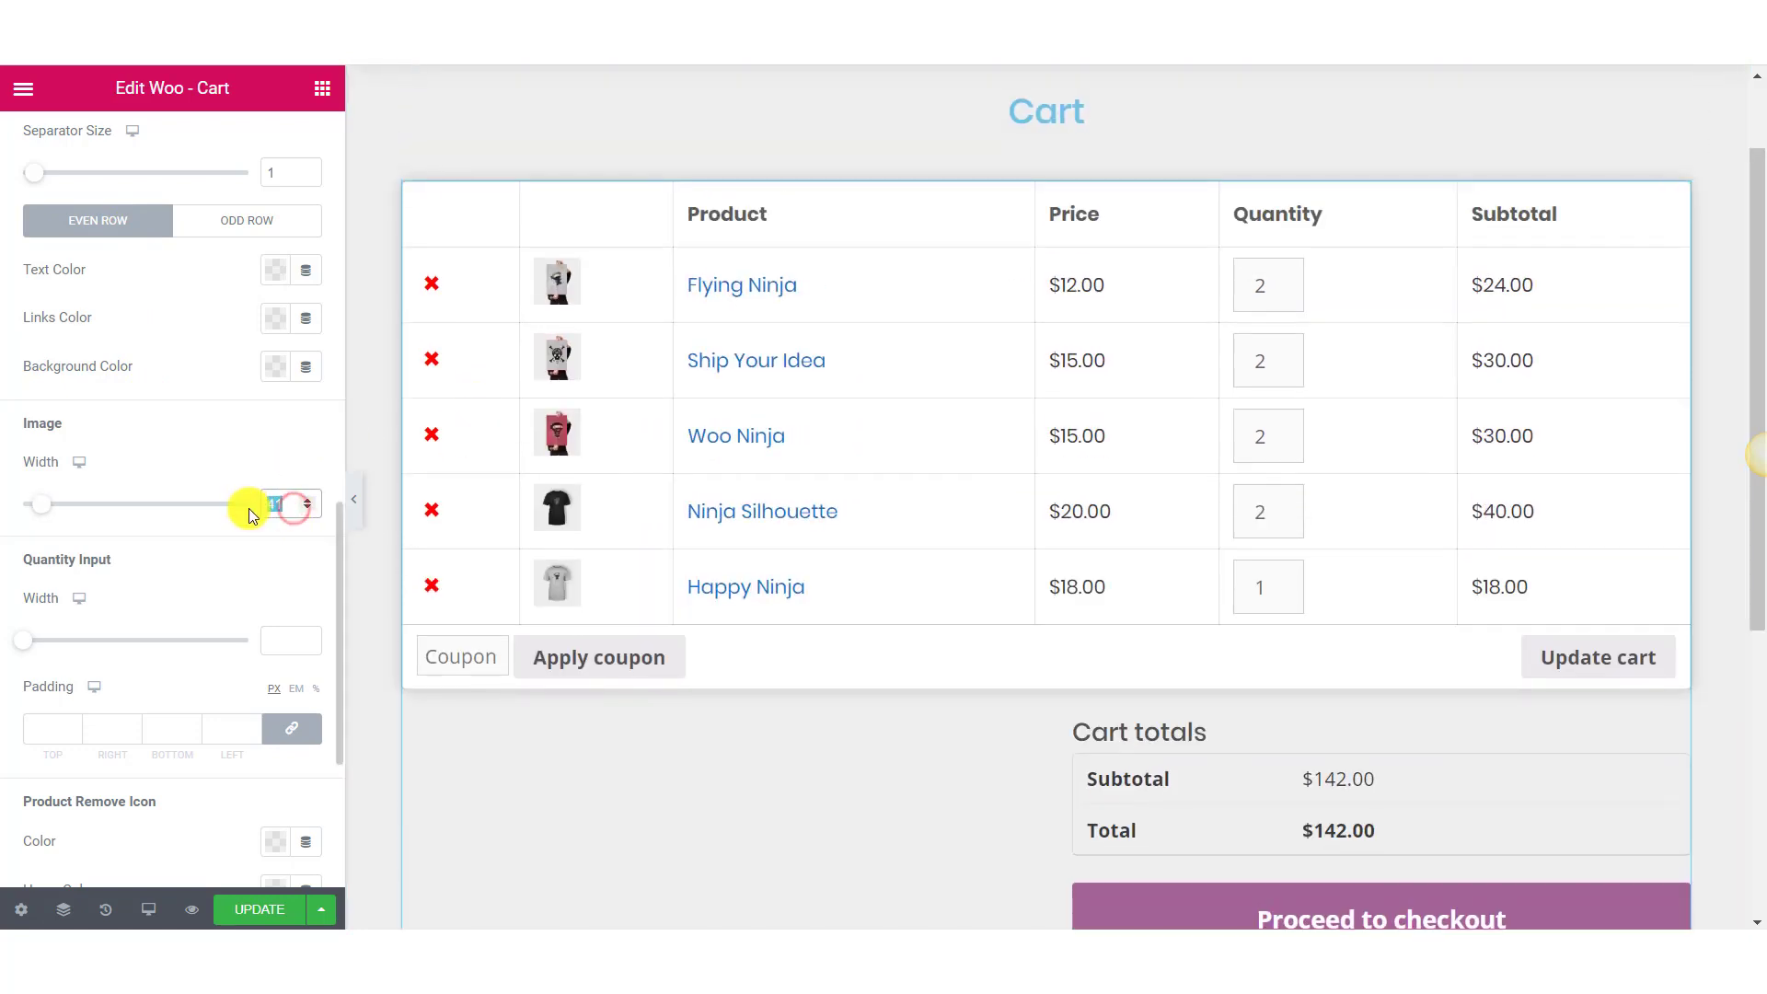
pyautogui.press('BackSpace')
pyautogui.write('5')
pyautogui.click(265, 539)
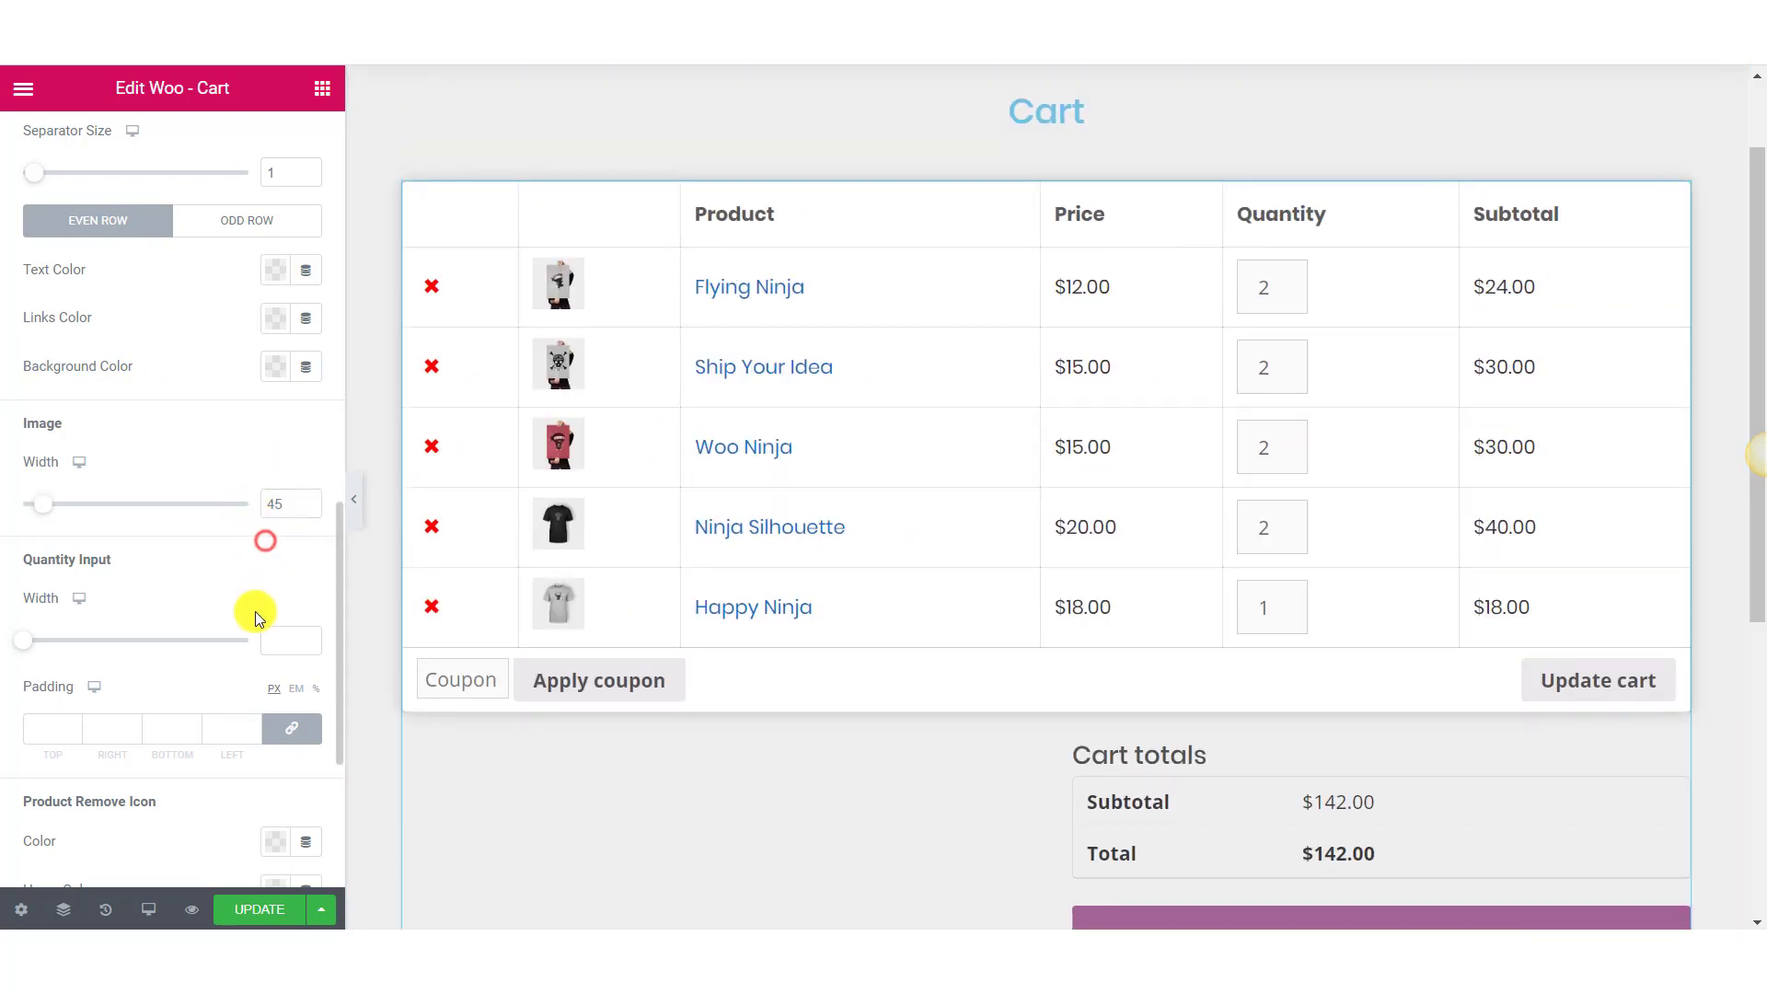
# Give the quantity boxes width 41 and unlinked padding of 3, 0, 5, 15 px
pyautogui.click(37, 737)
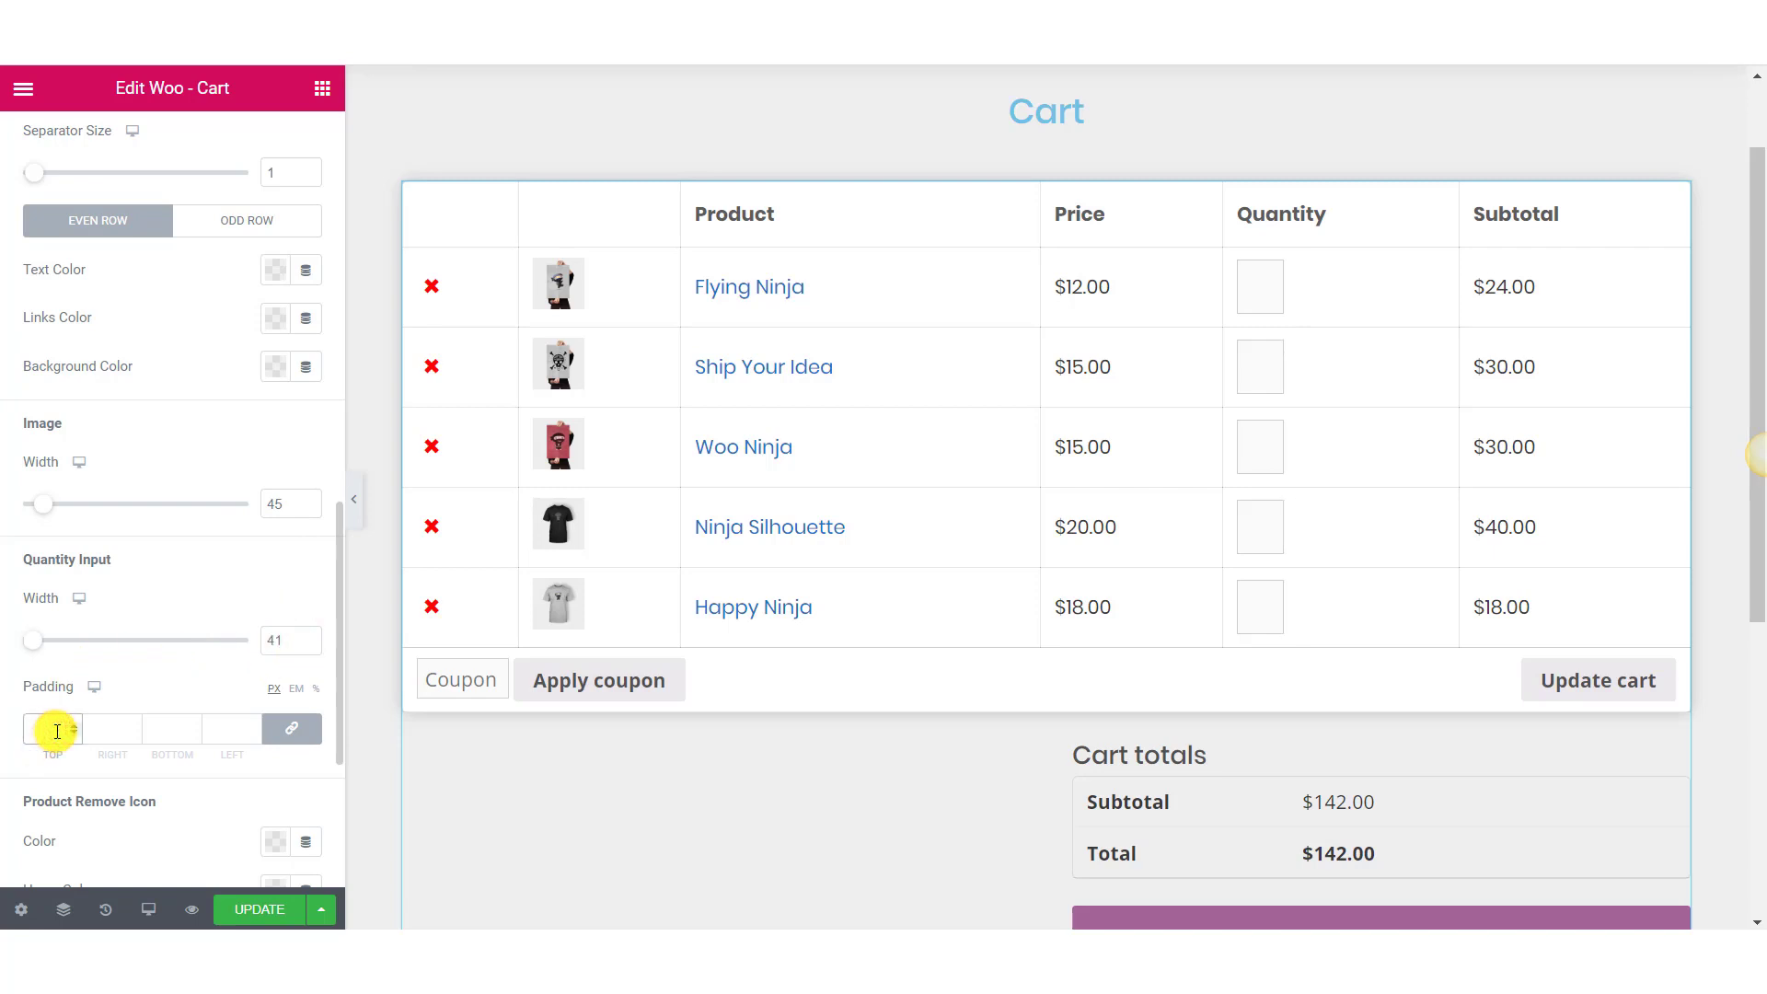
pyautogui.click(290, 728)
pyautogui.click(32, 722)
pyautogui.write('3')
pyautogui.click(172, 729)
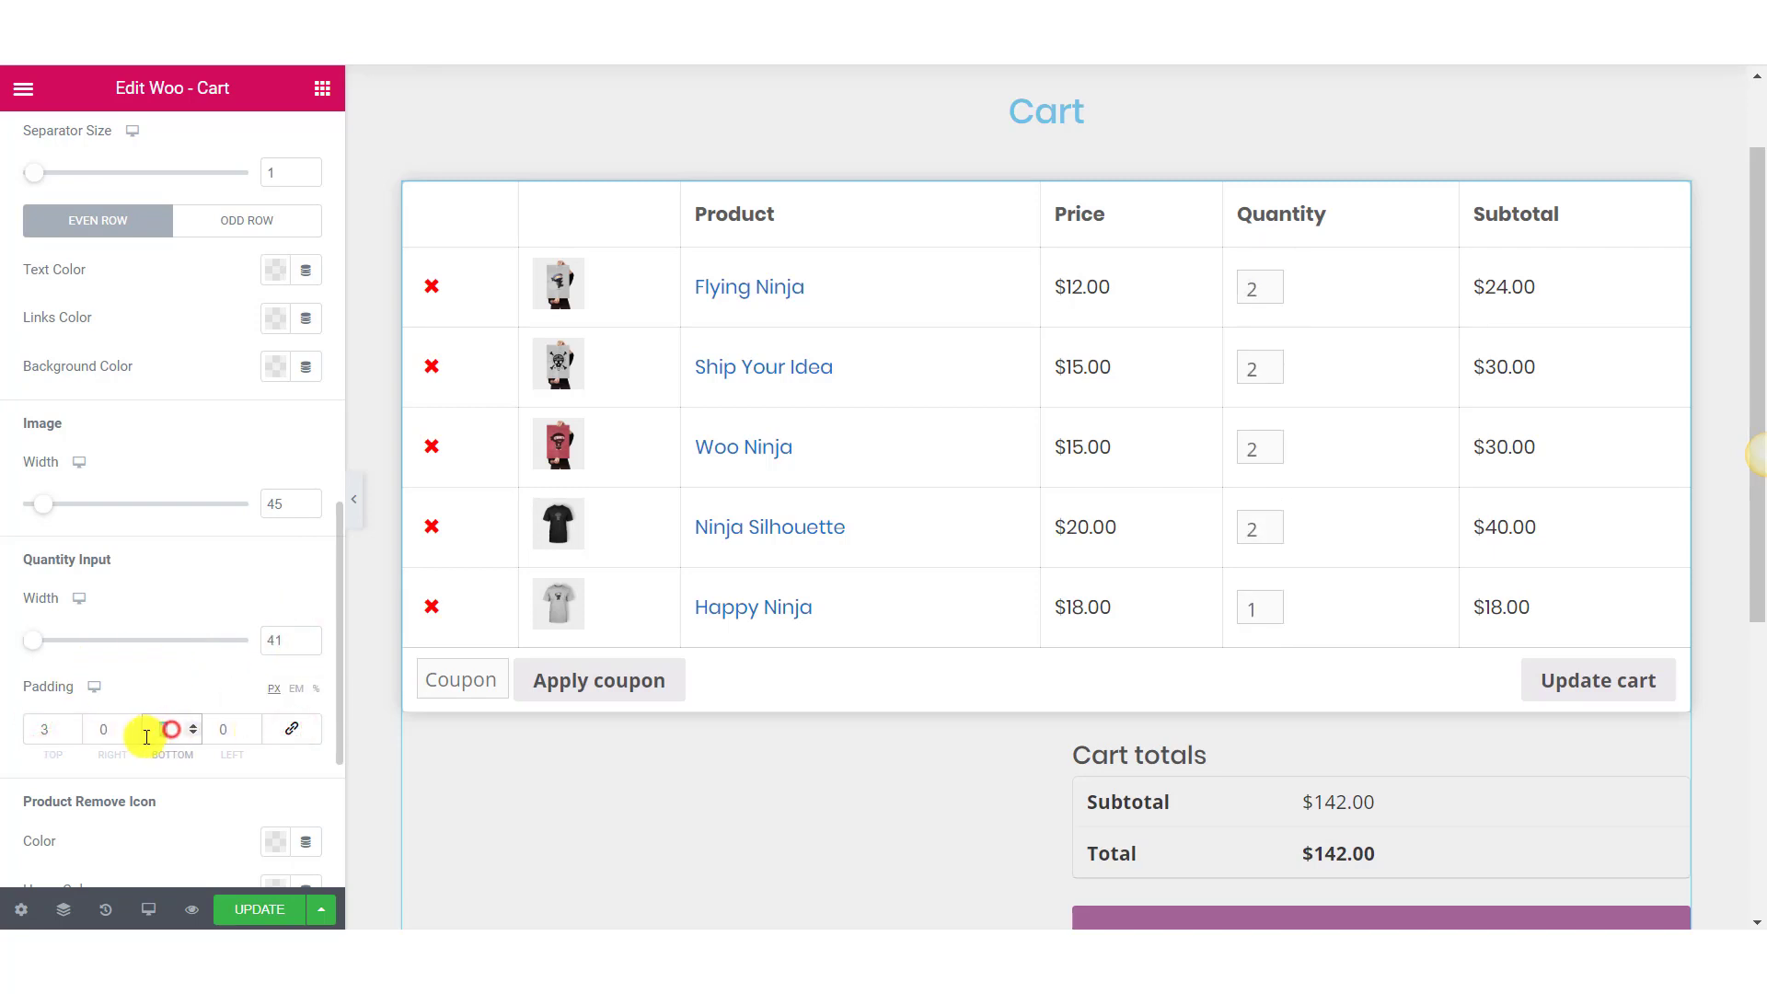
pyautogui.write('5')
pyautogui.click(226, 729)
pyautogui.write('15')
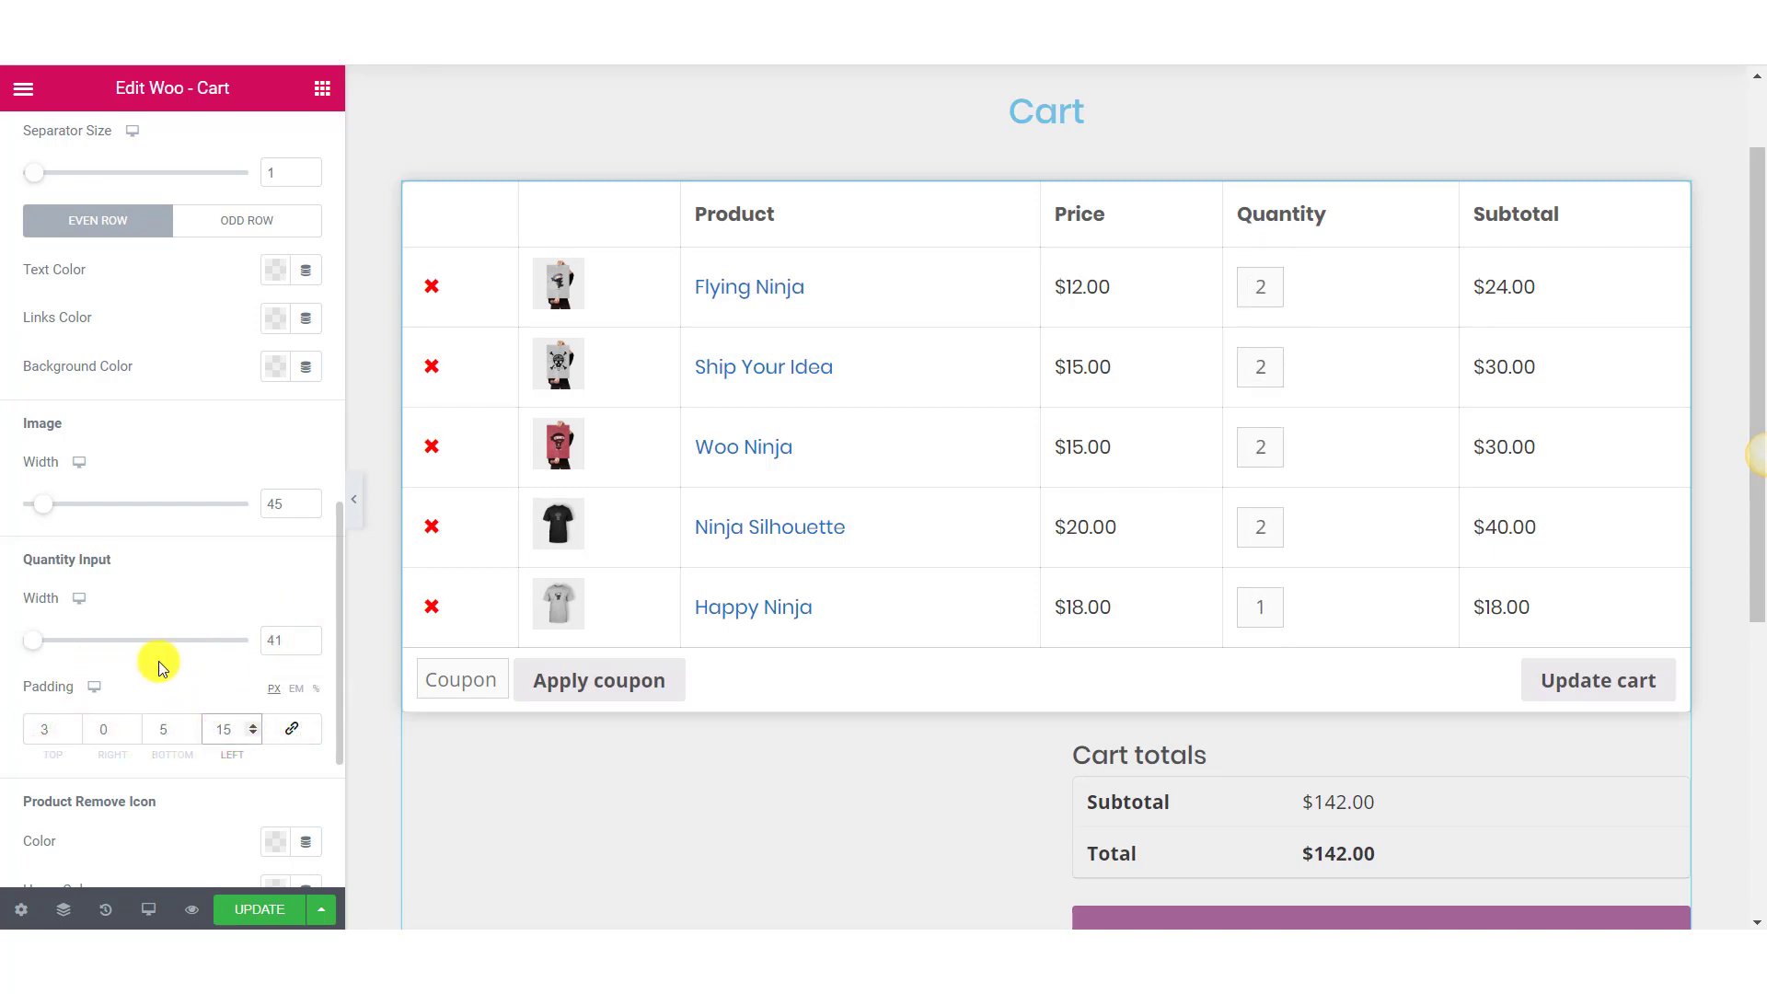
pyautogui.click(111, 727)
pyautogui.click(174, 727)
pyautogui.click(32, 727)
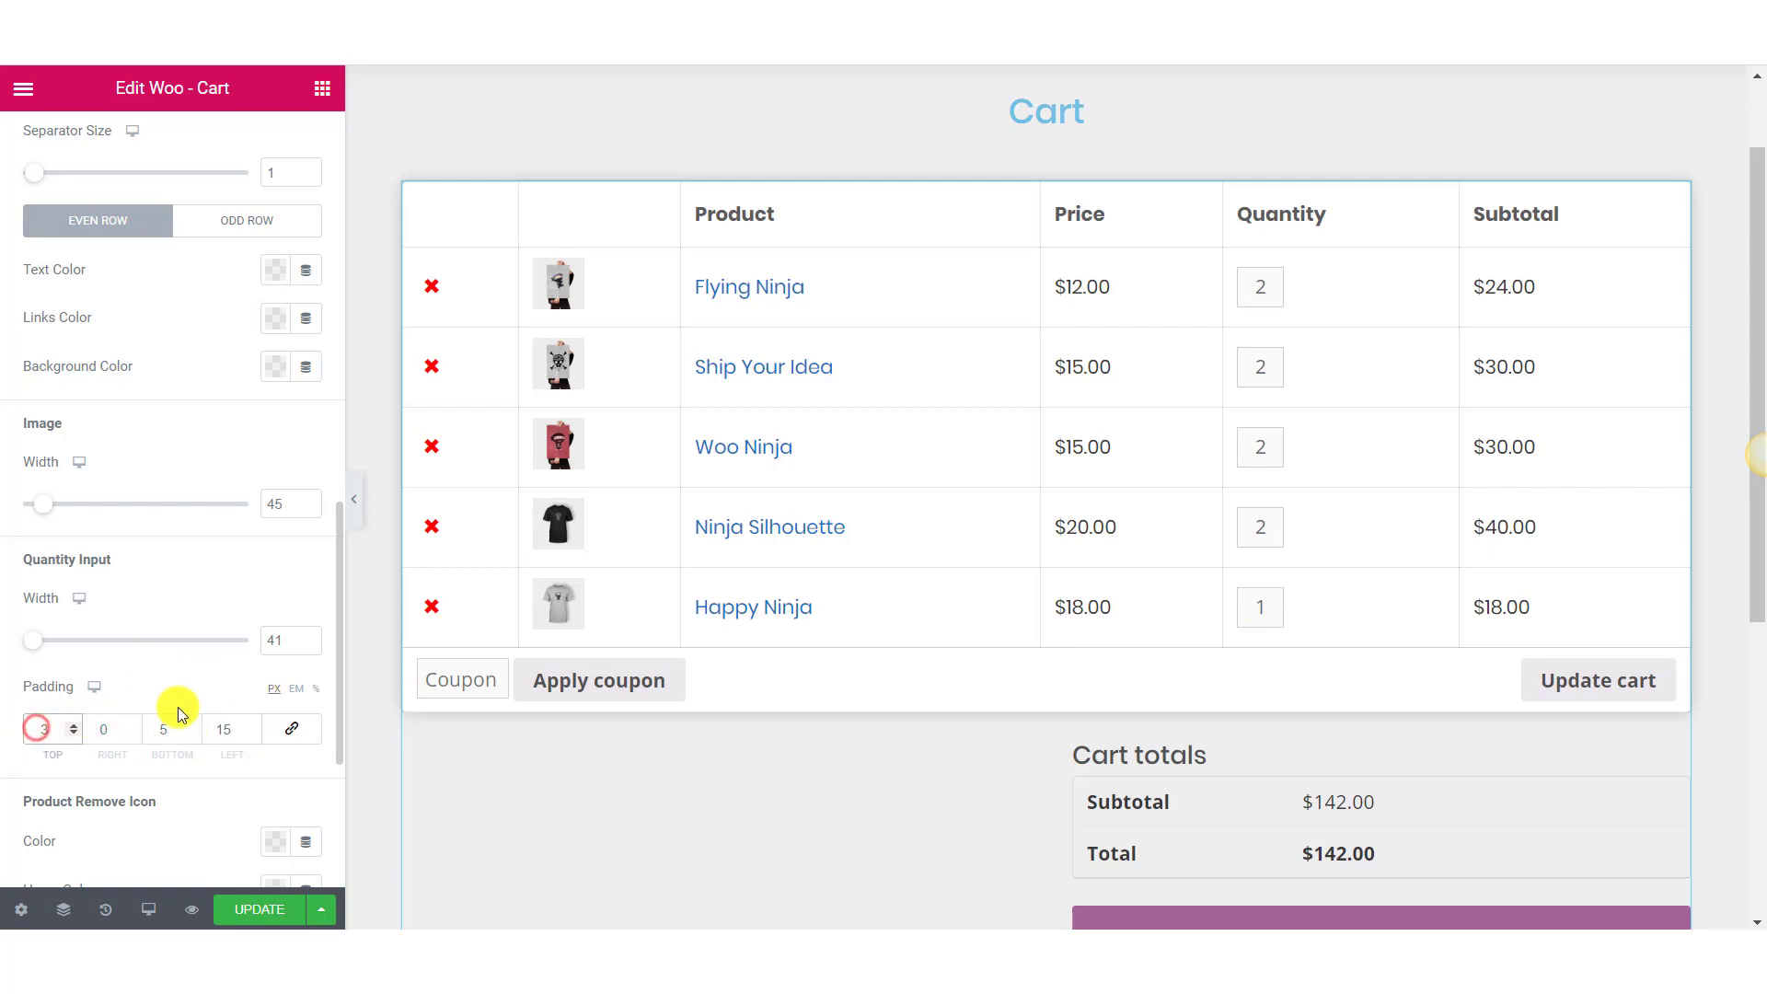
pyautogui.click(184, 727)
pyautogui.click(133, 727)
pyautogui.write('1')
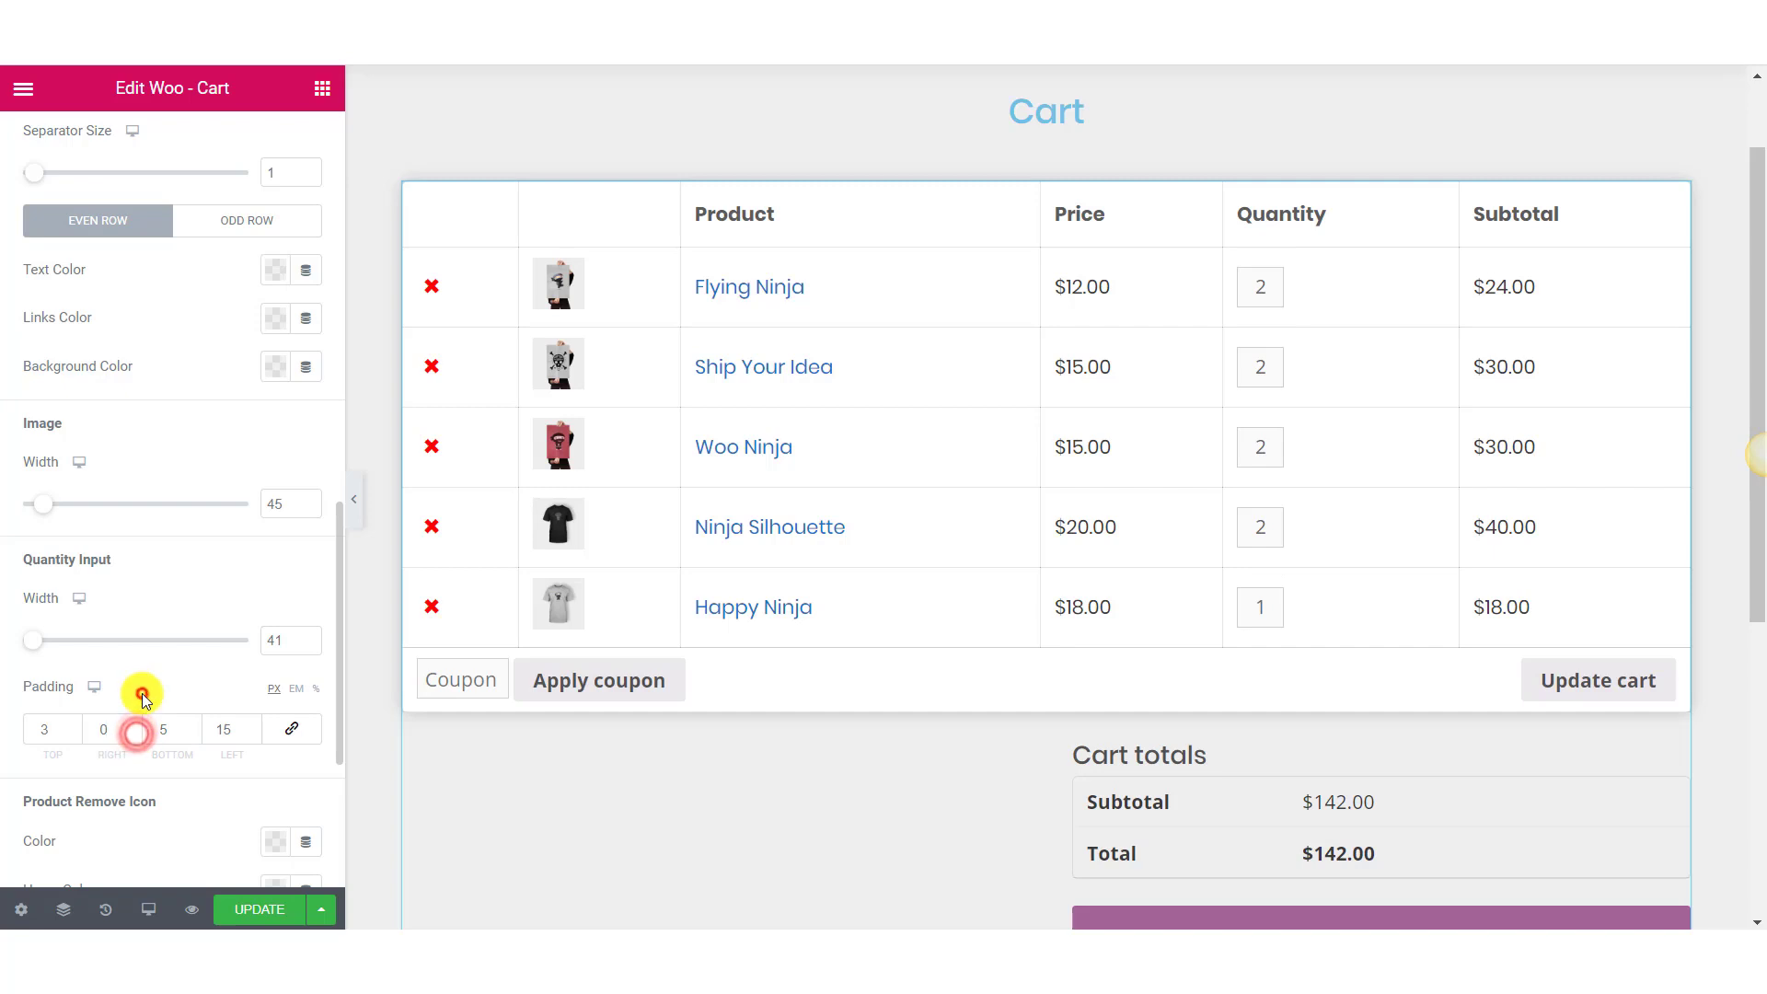
pyautogui.scroll(-3, 178, 513)
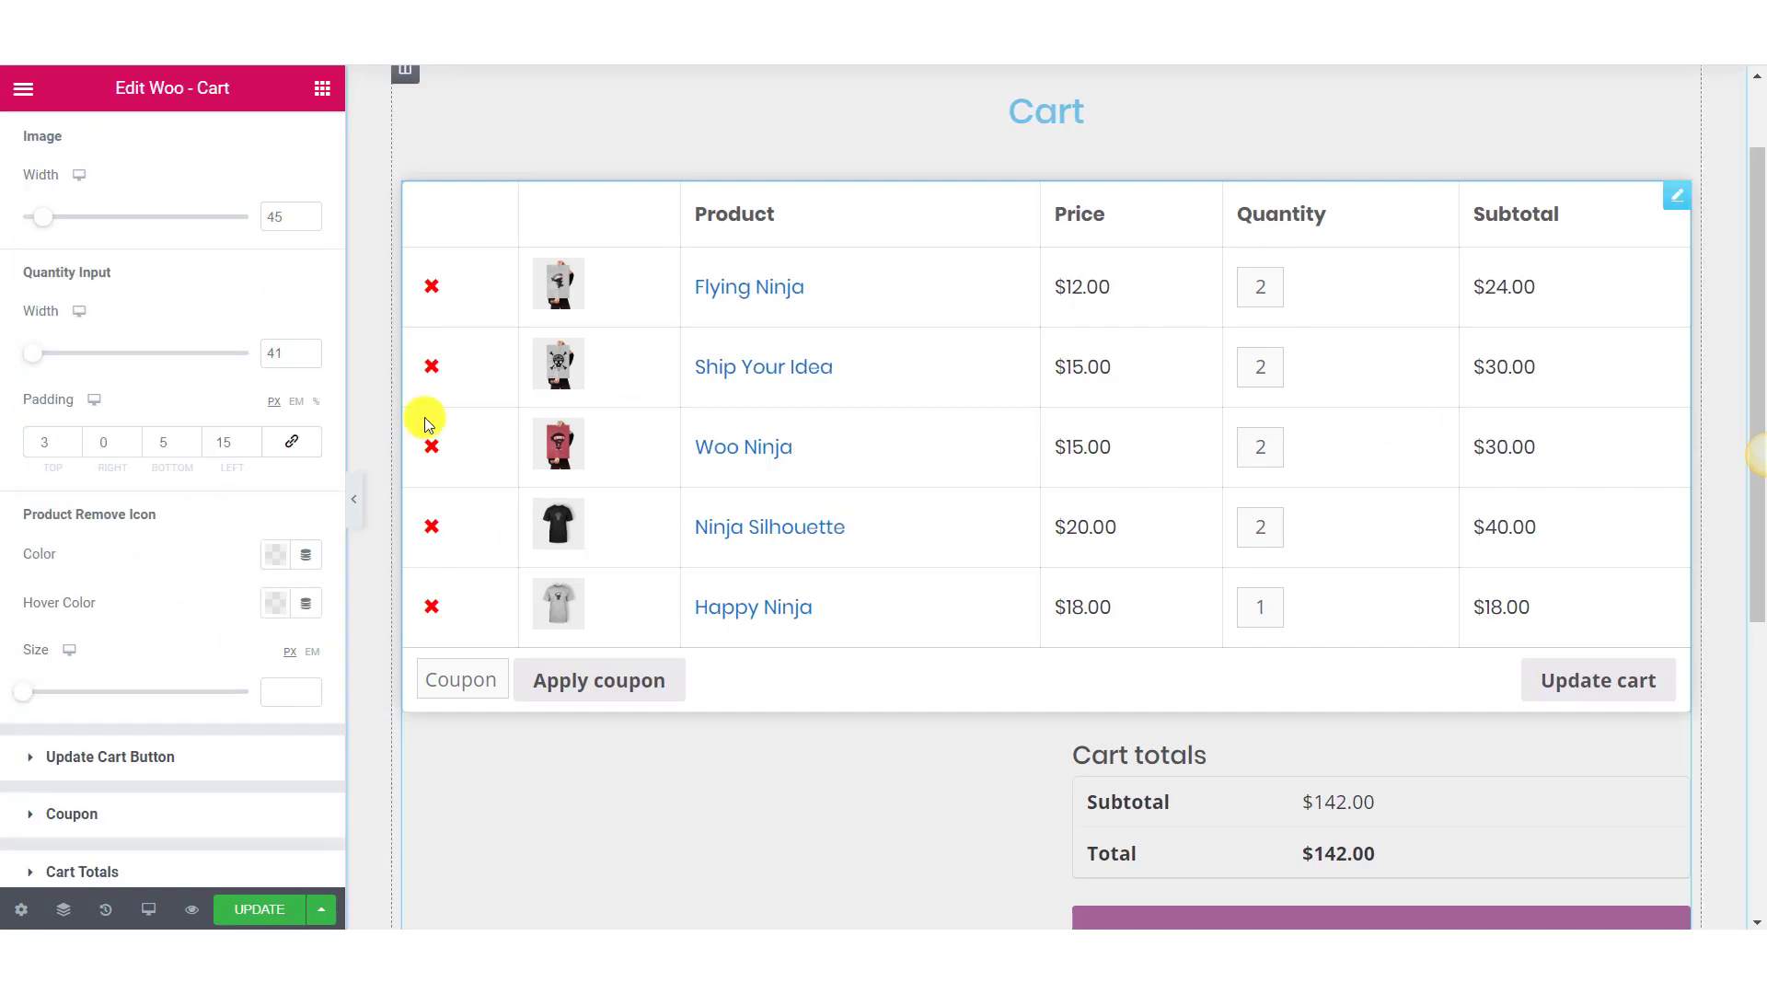
# Set the product remove icons to size 24 and colour #C60000
pyautogui.moveTo(25, 691); pyautogui.dragTo(64, 692)
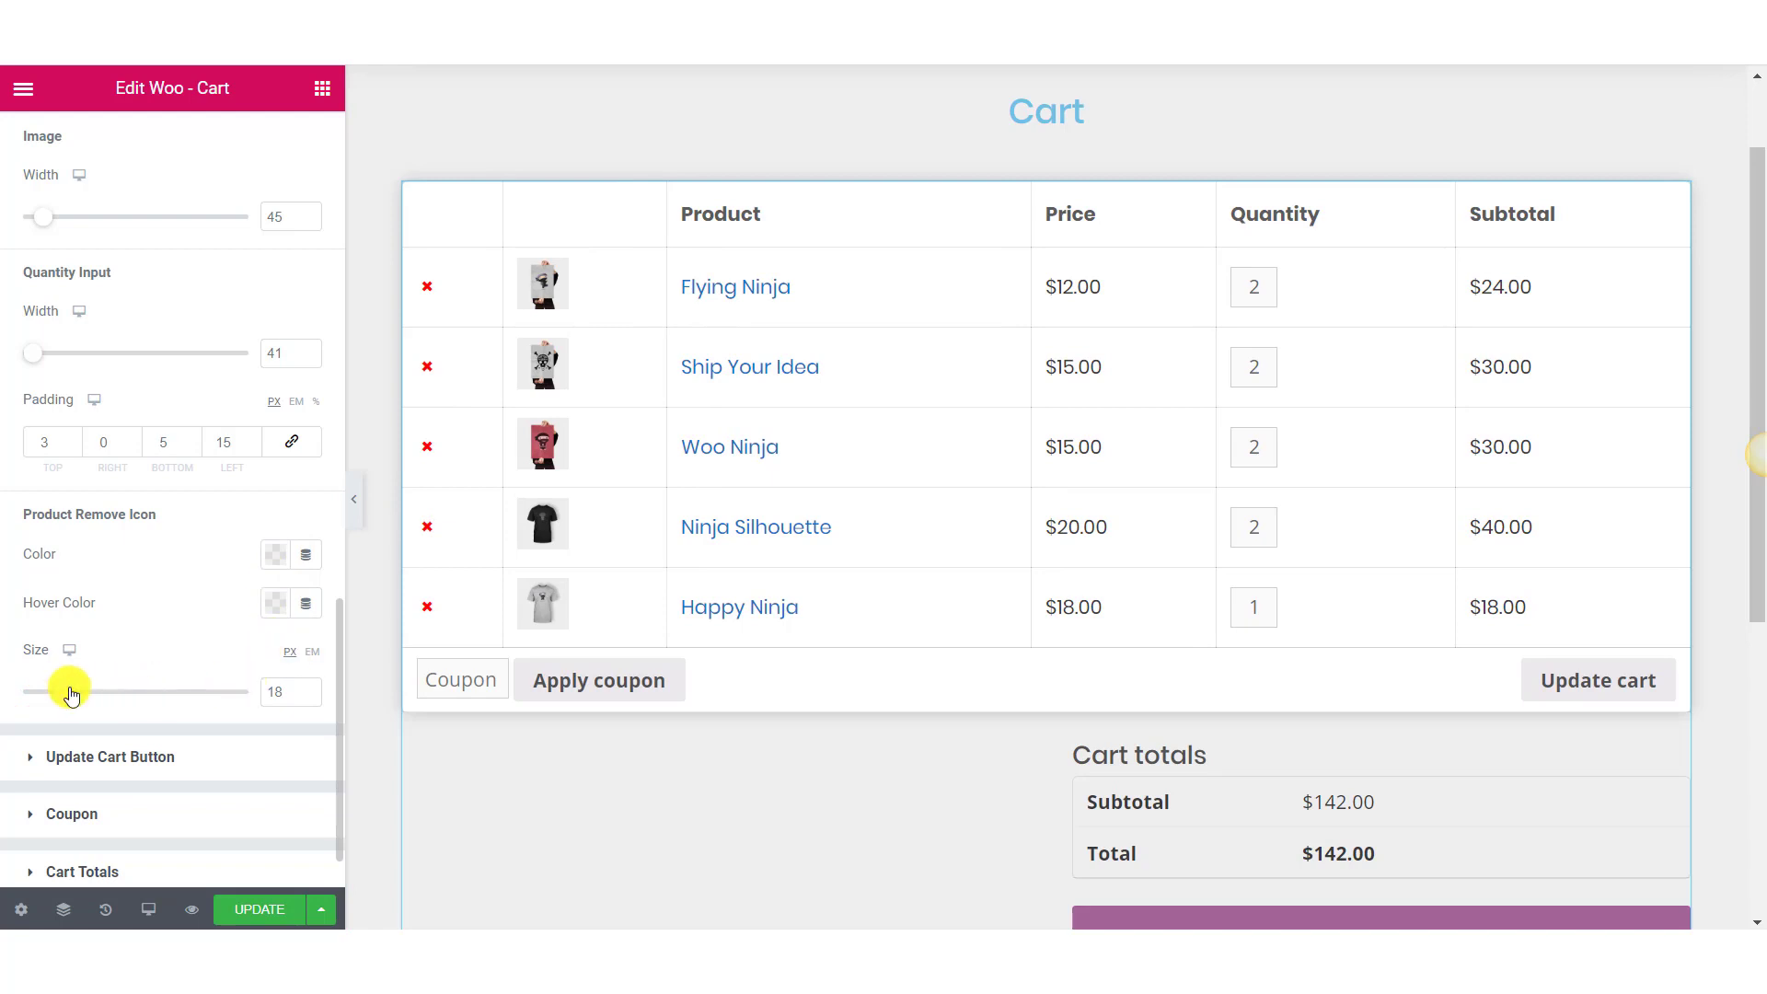
pyautogui.click(312, 686)
pyautogui.click(273, 563)
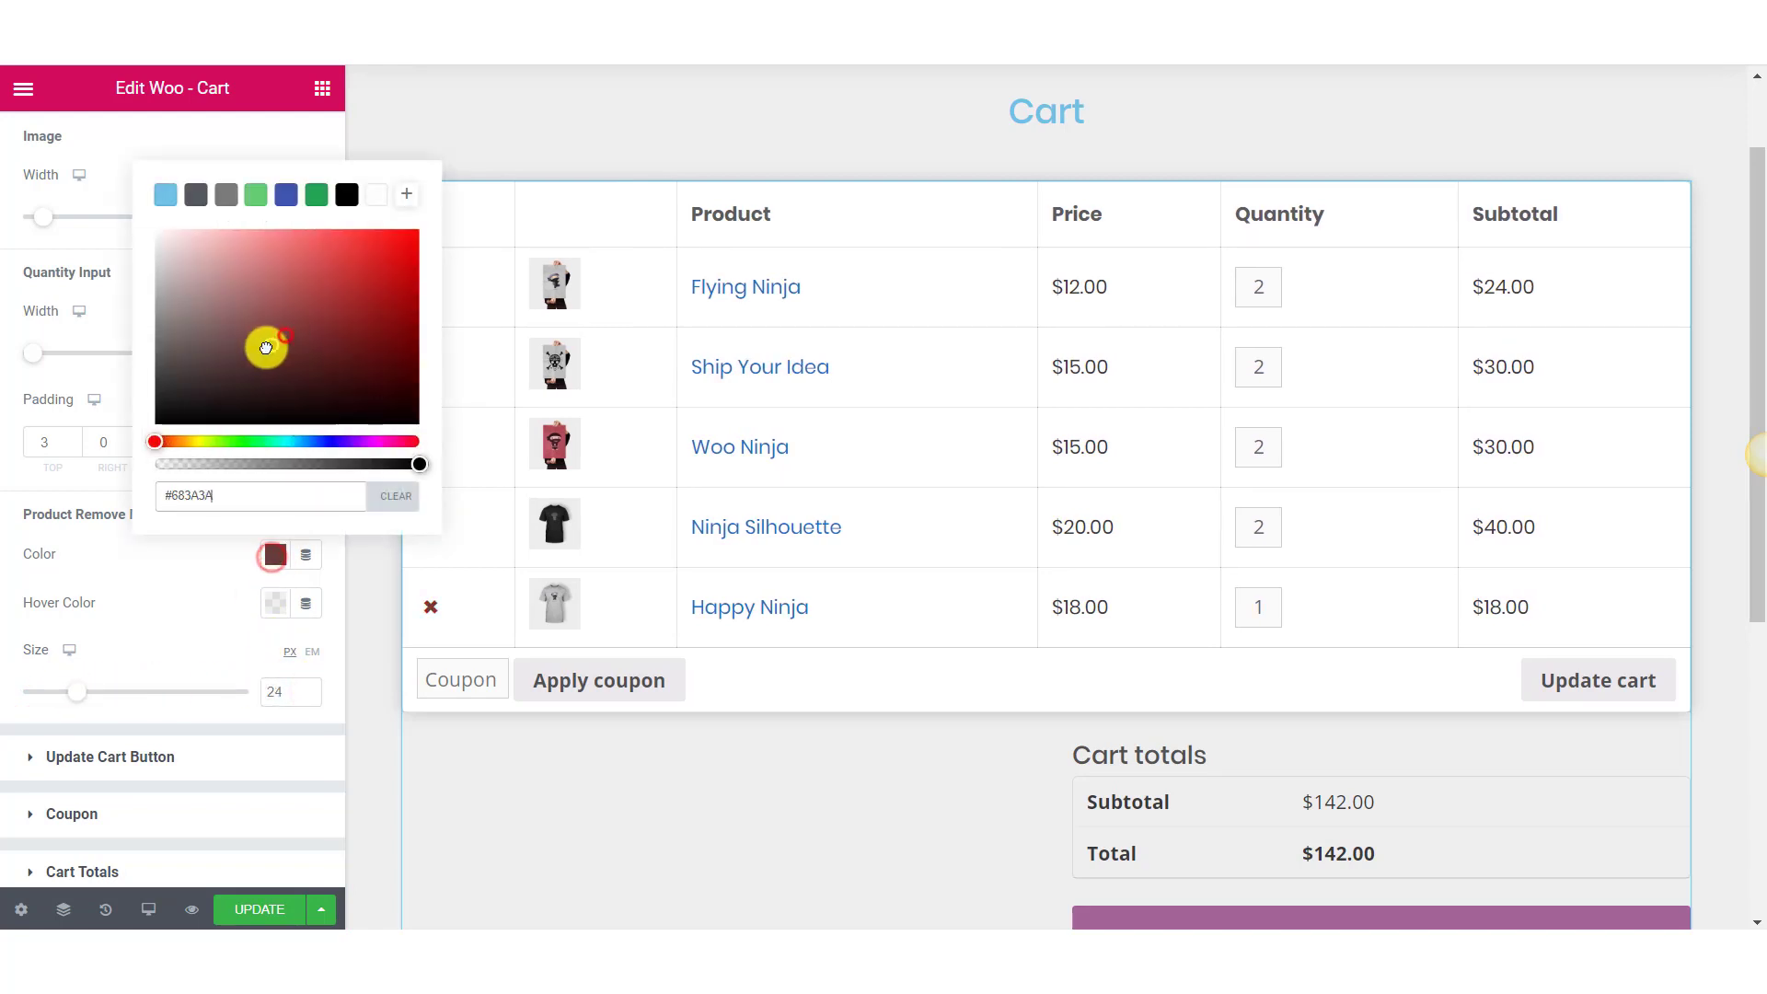
pyautogui.moveTo(264, 347); pyautogui.dragTo(442, 268)
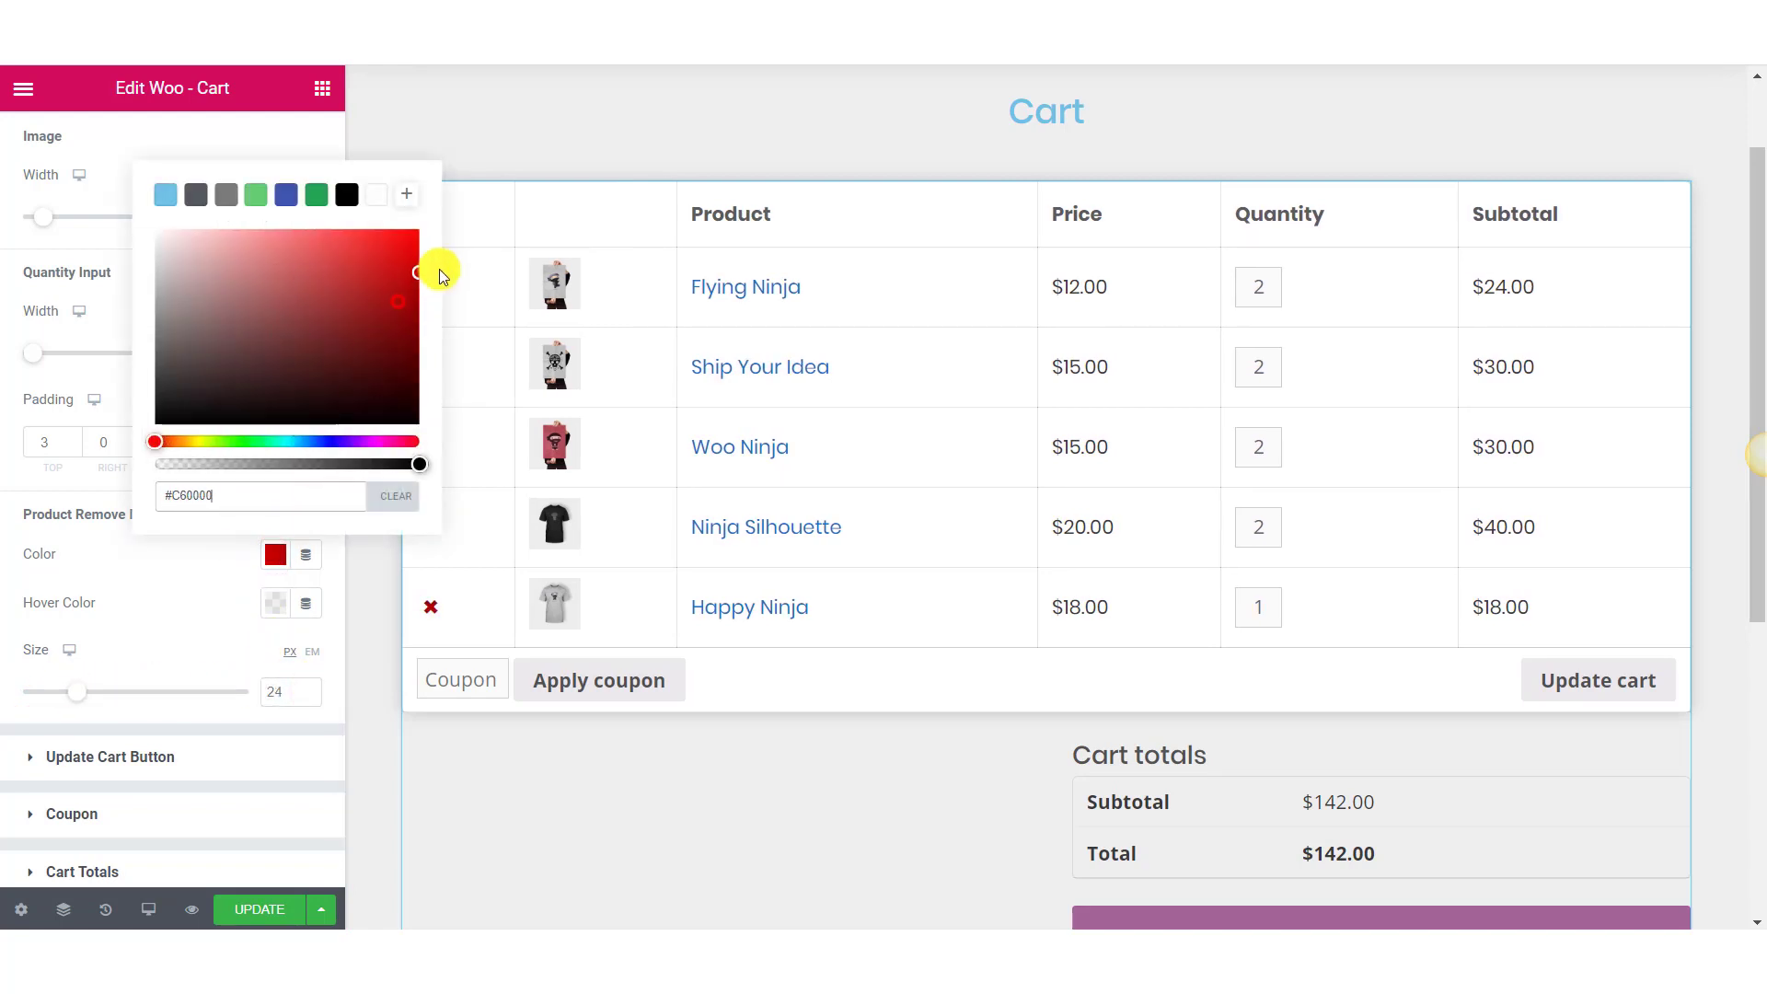
pyautogui.click(230, 564)
pyautogui.scroll(-1, 235, 607)
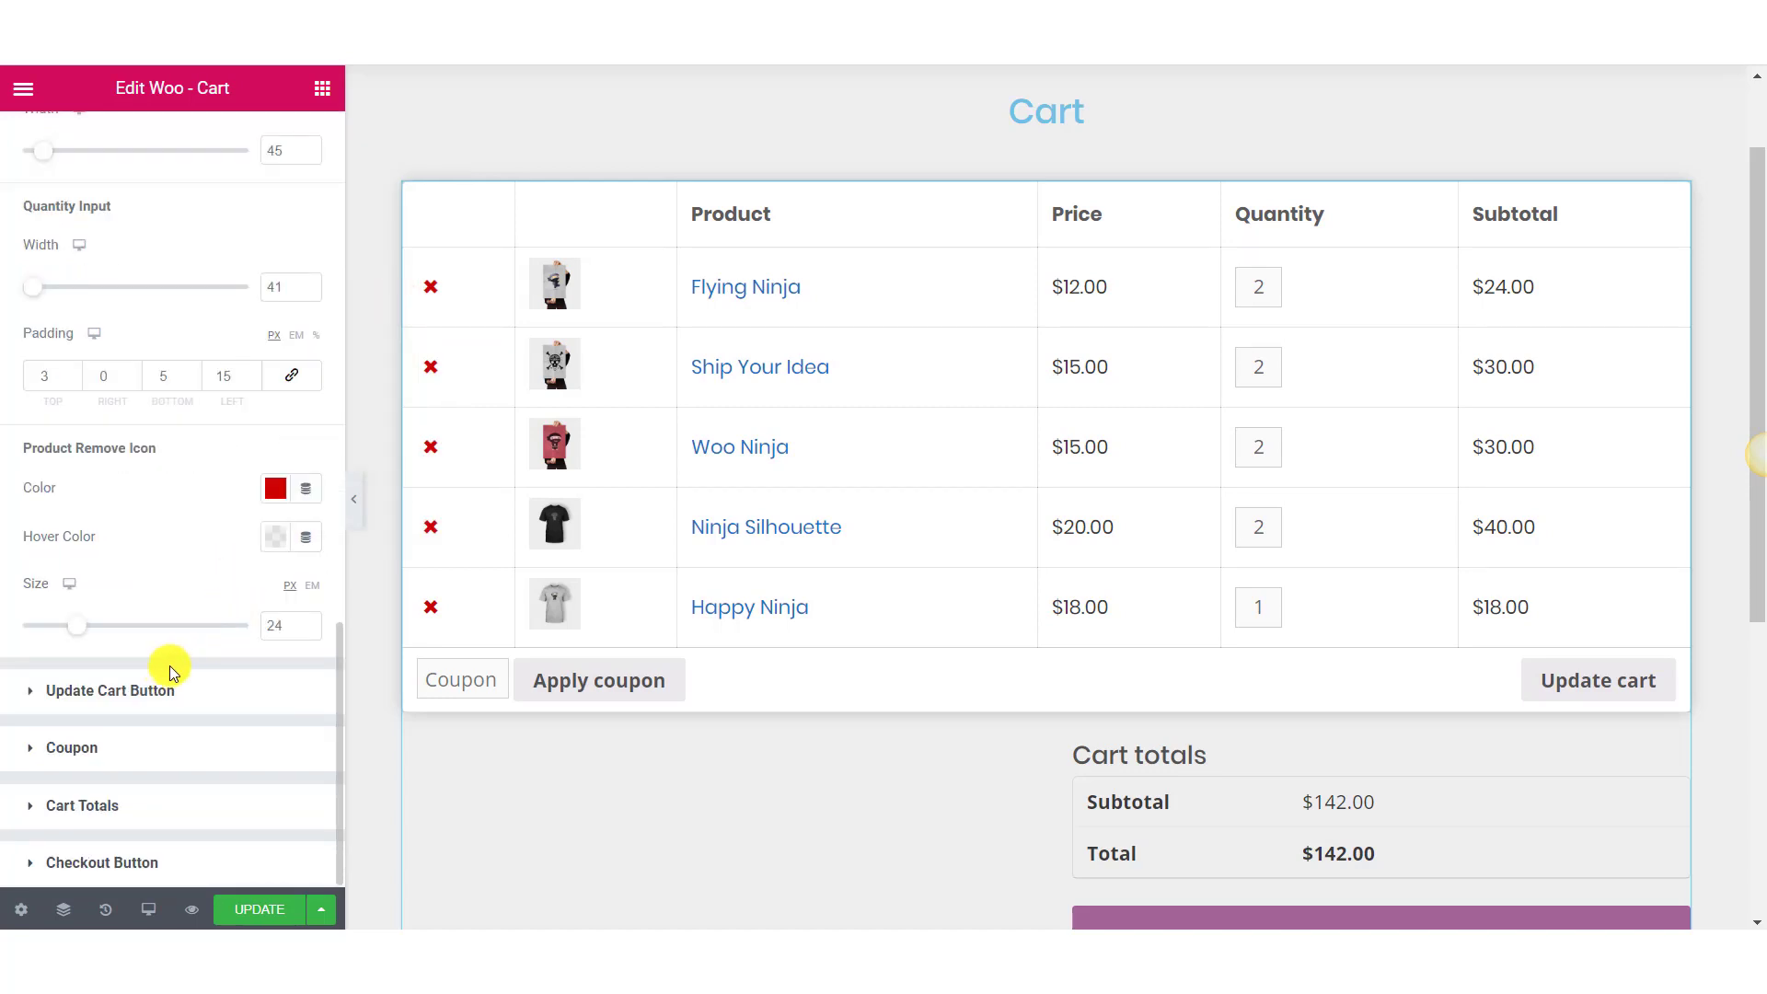
pyautogui.scroll(10, 162, 478)
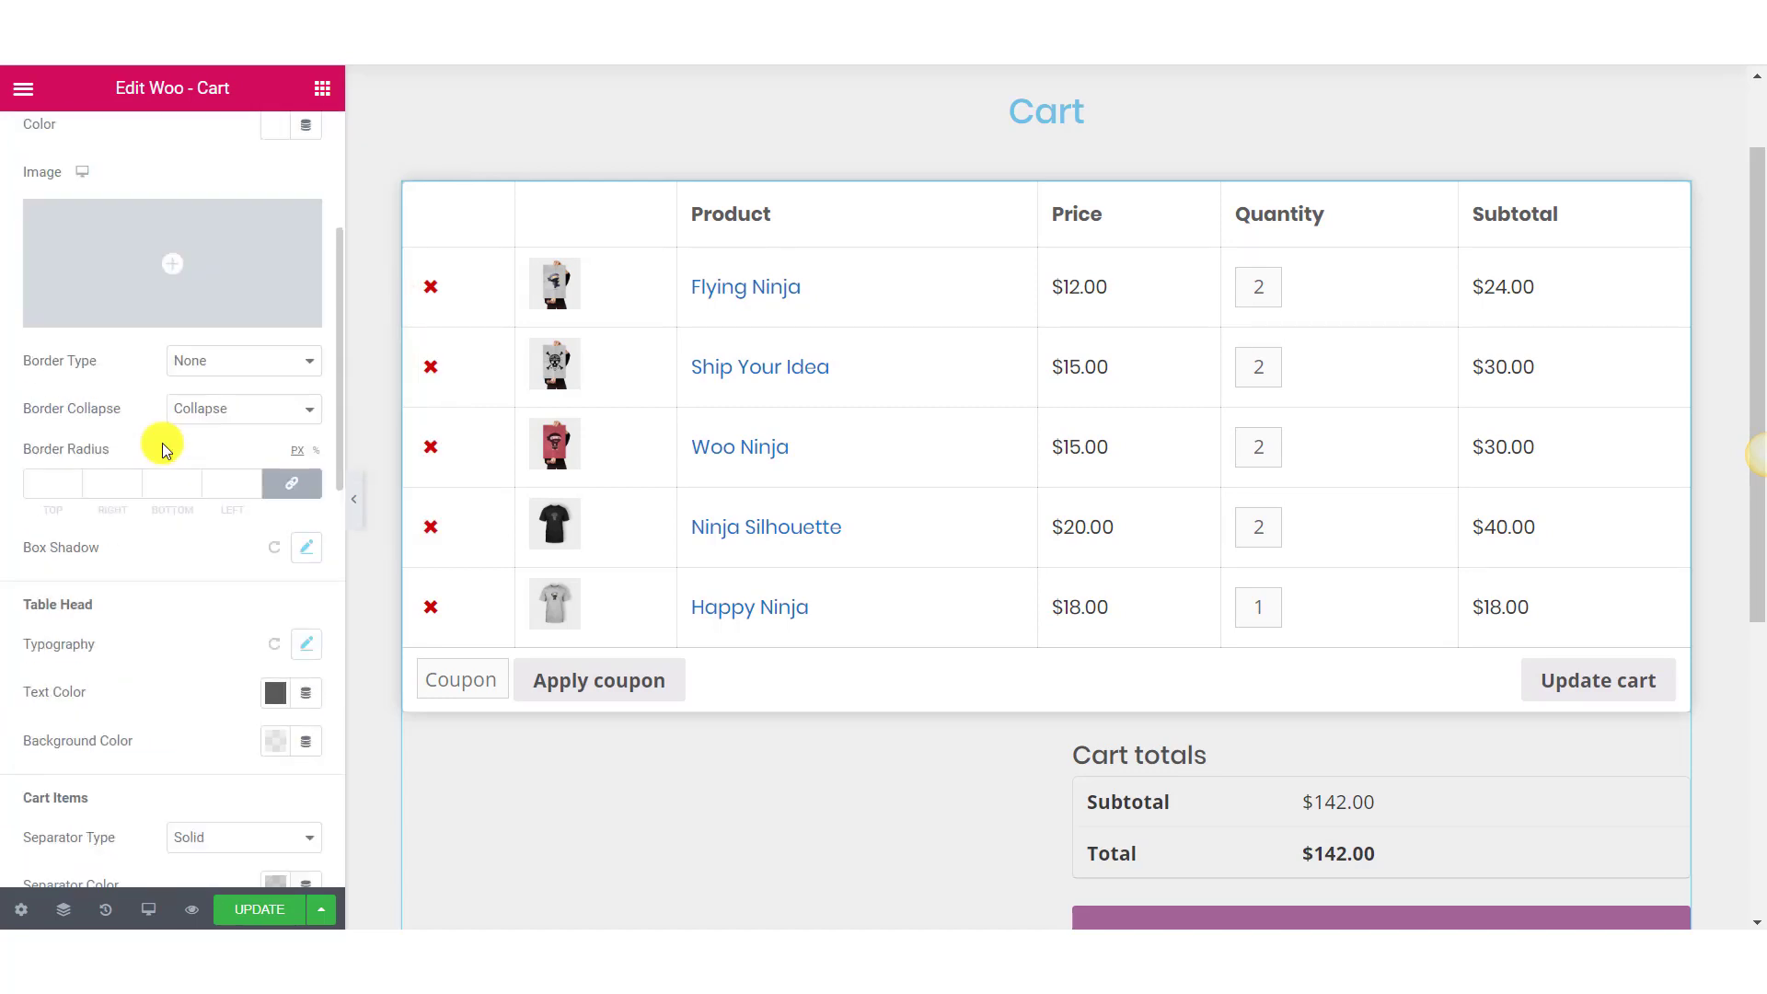
pyautogui.click(189, 264)
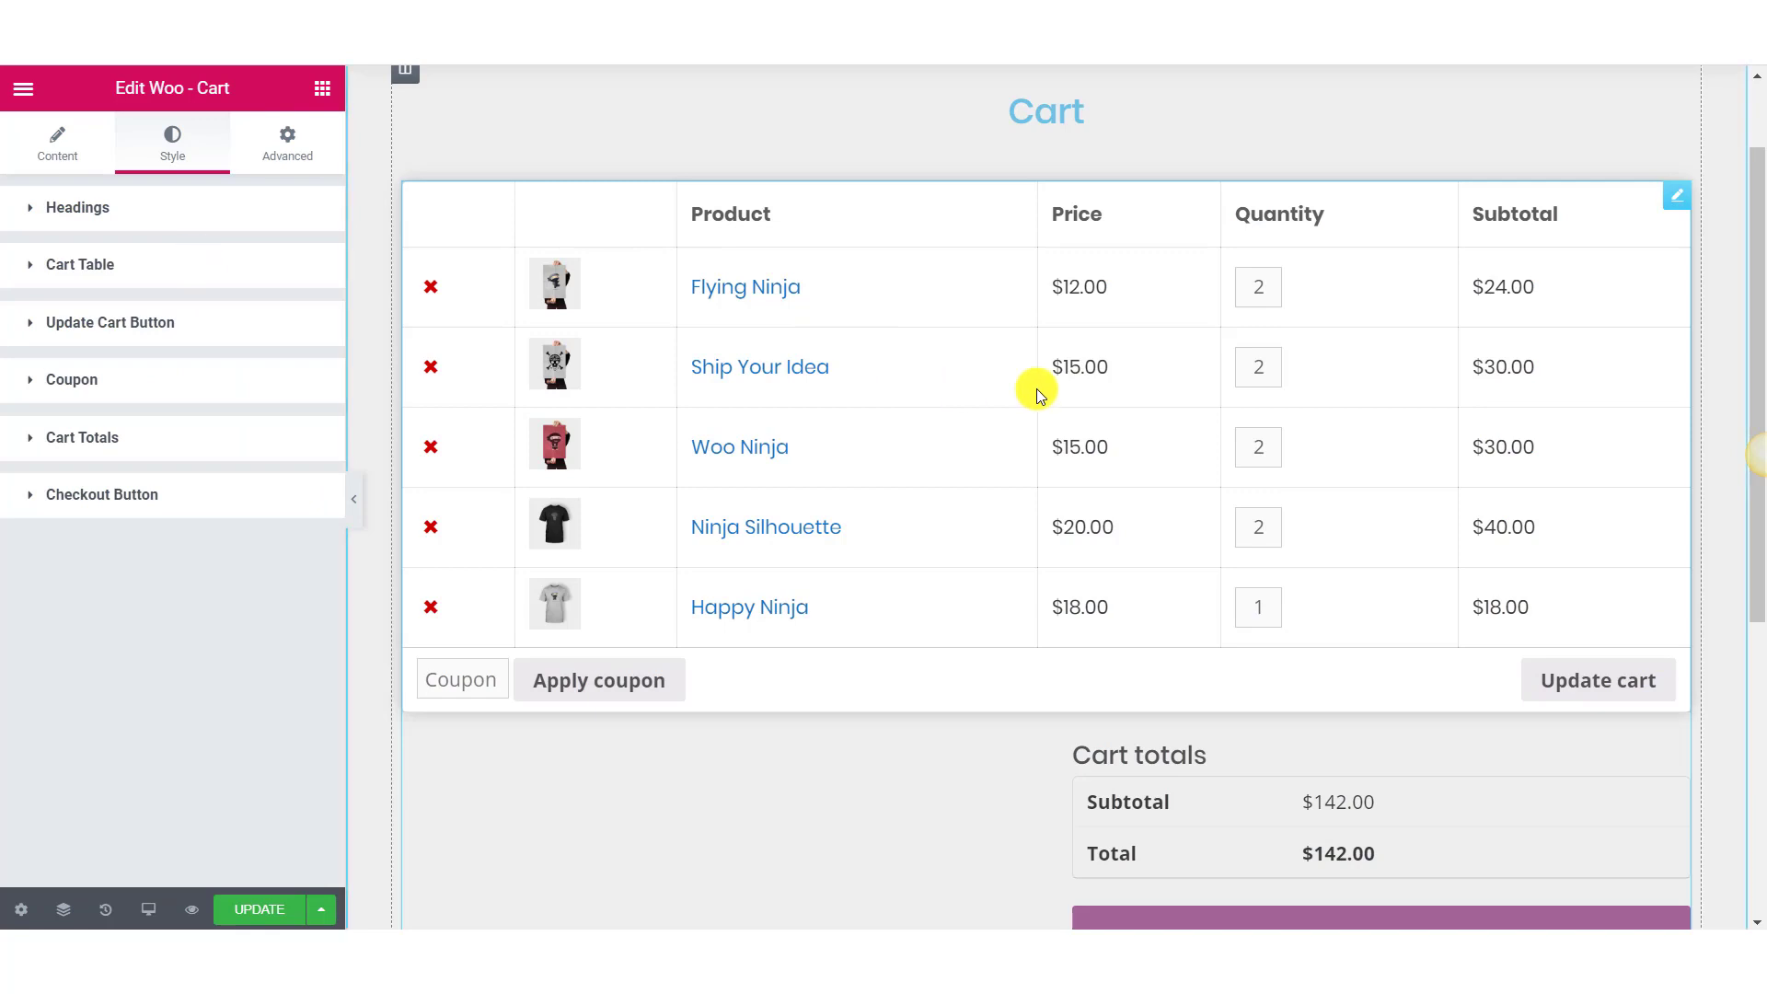
# Set the Update cart button font to Poppins and choose a font weight
pyautogui.scroll(-1, 1614, 602)
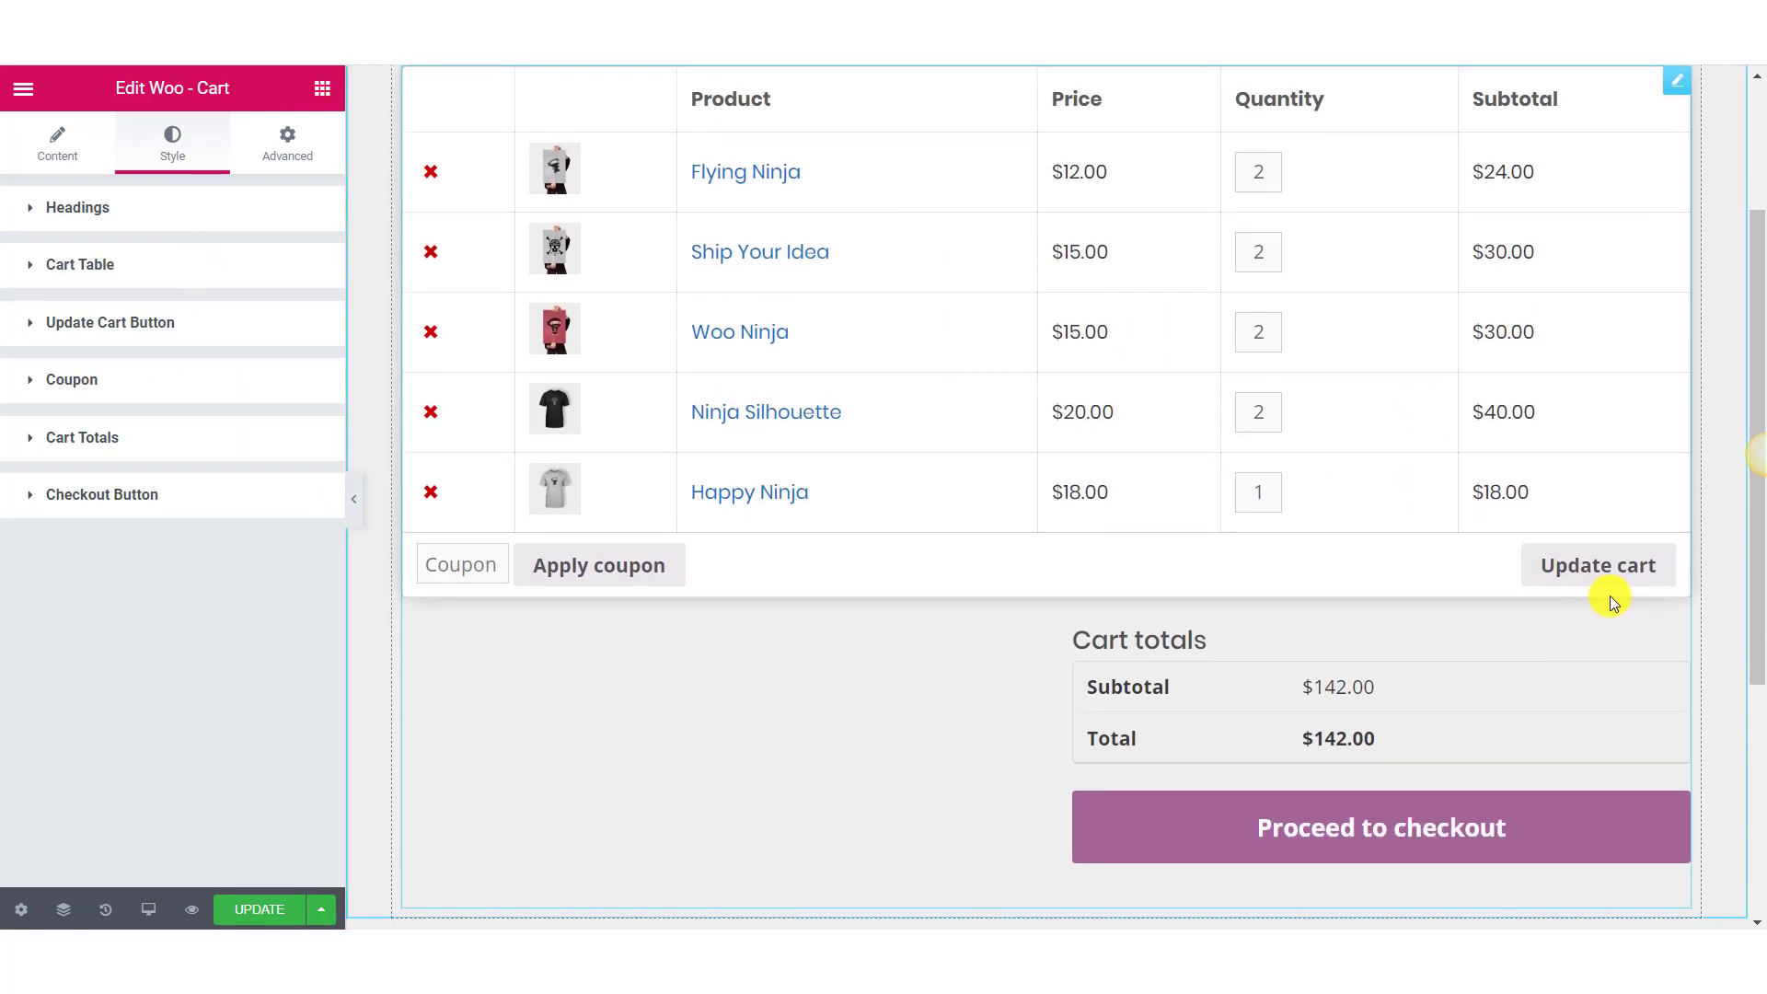
pyautogui.click(129, 324)
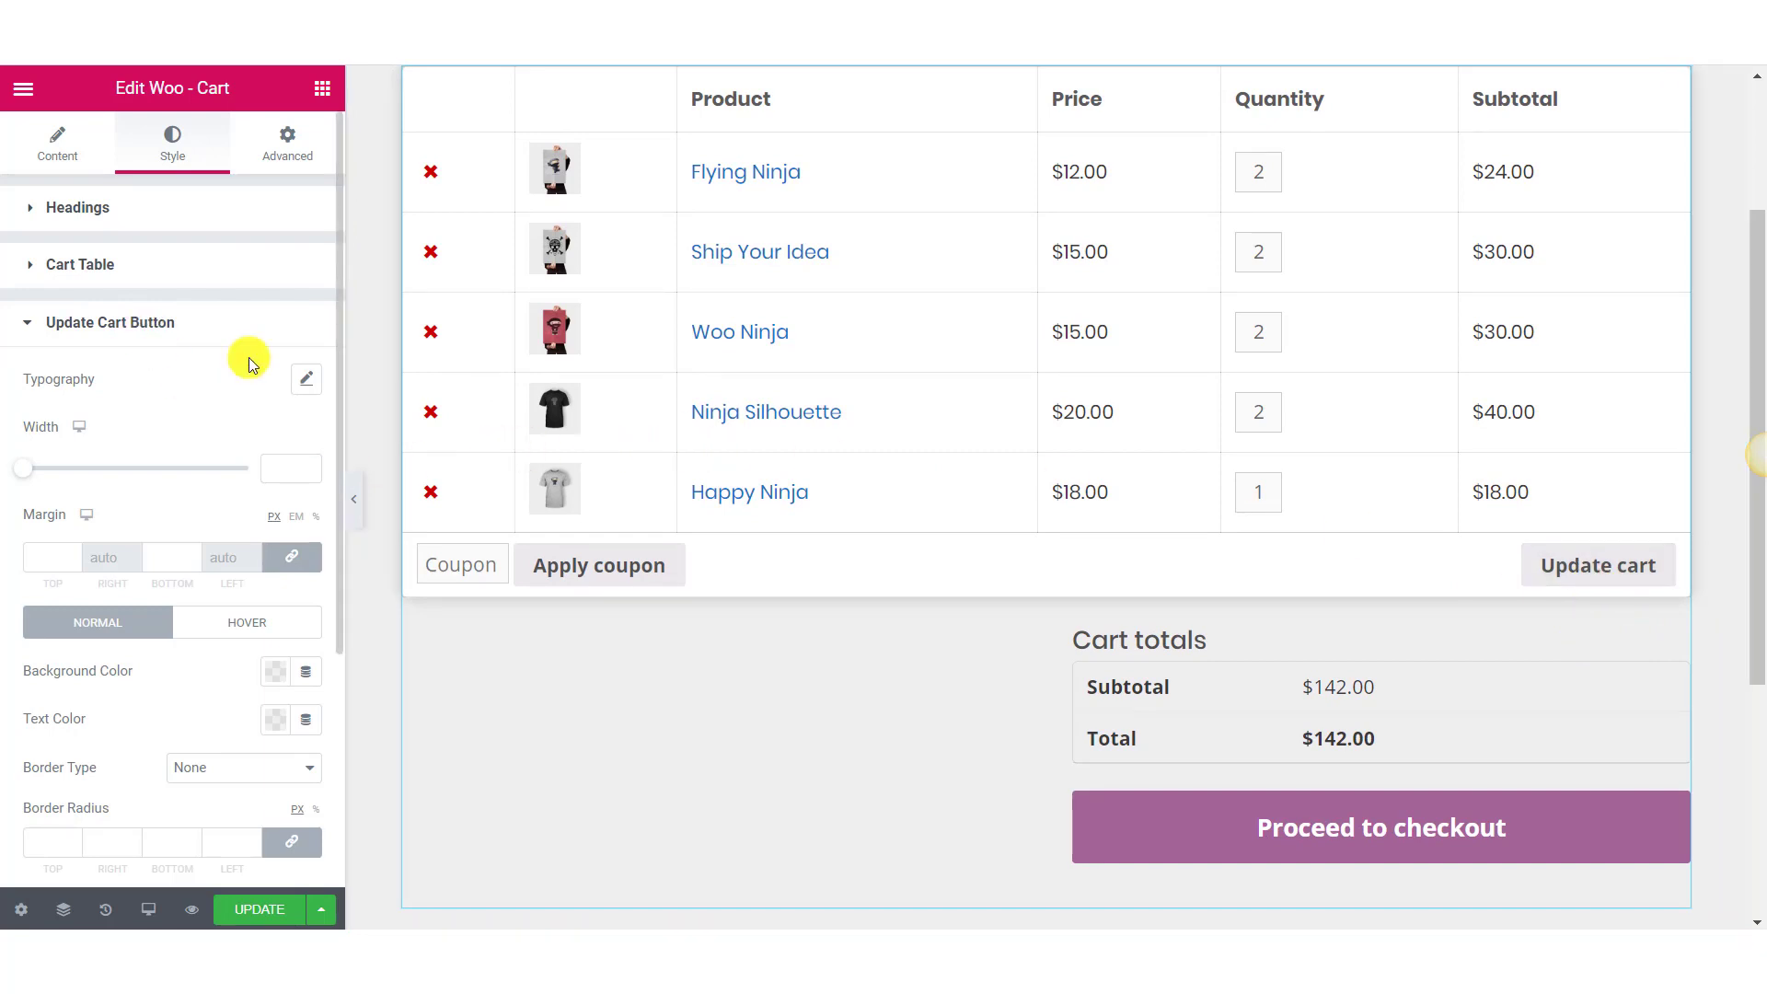
pyautogui.click(307, 378)
pyautogui.click(252, 437)
pyautogui.write('Poppins')
pyautogui.press('Return')
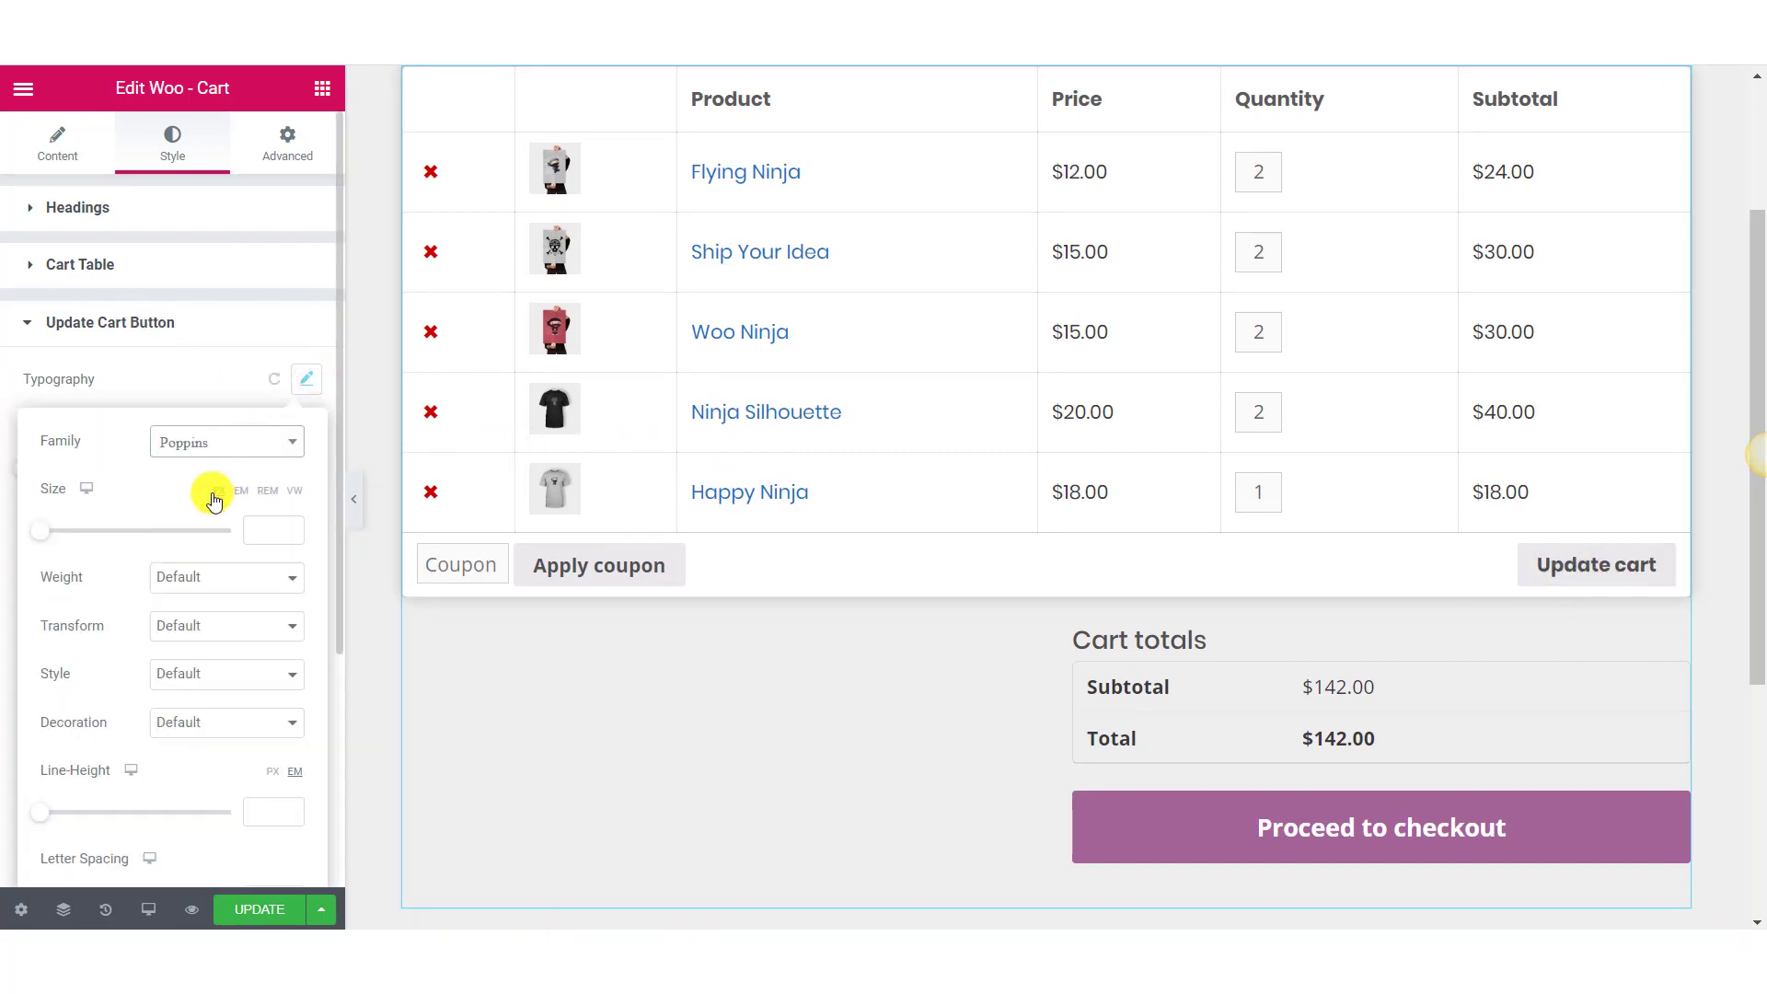
pyautogui.click(237, 570)
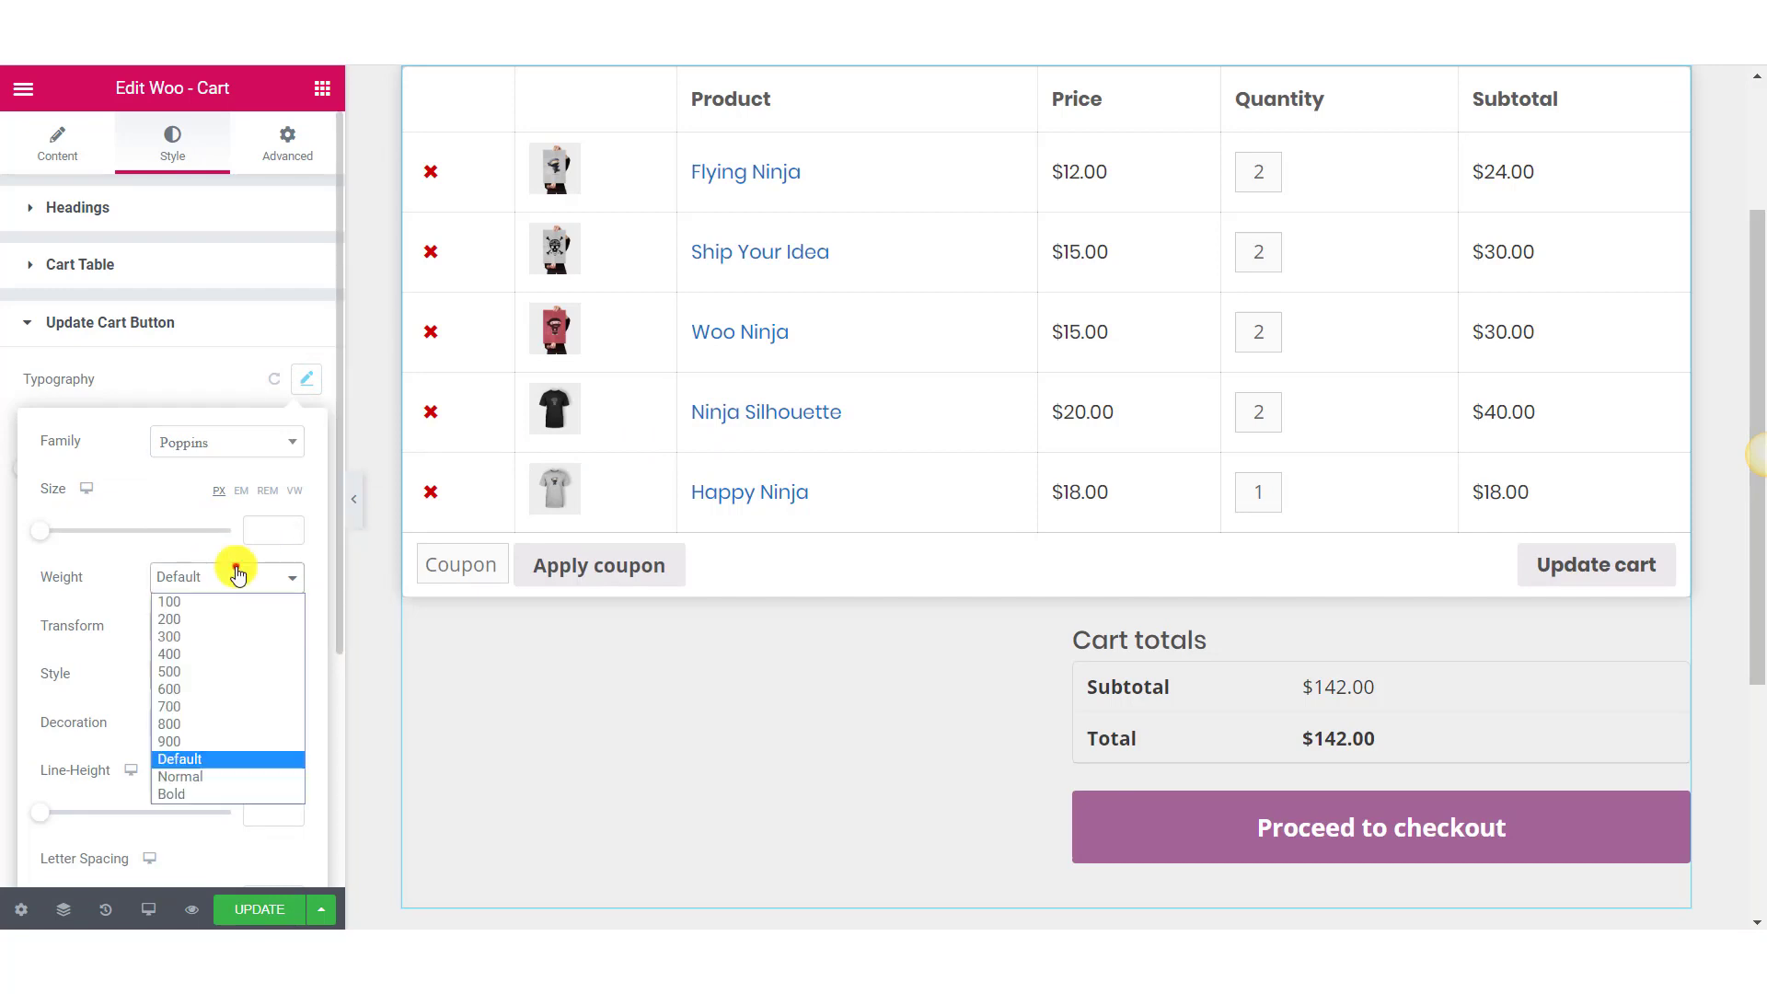
pyautogui.click(230, 644)
pyautogui.click(229, 371)
# Widen the Update cart button and give it a light-blue background
pyautogui.click(296, 468)
pyautogui.write('51')
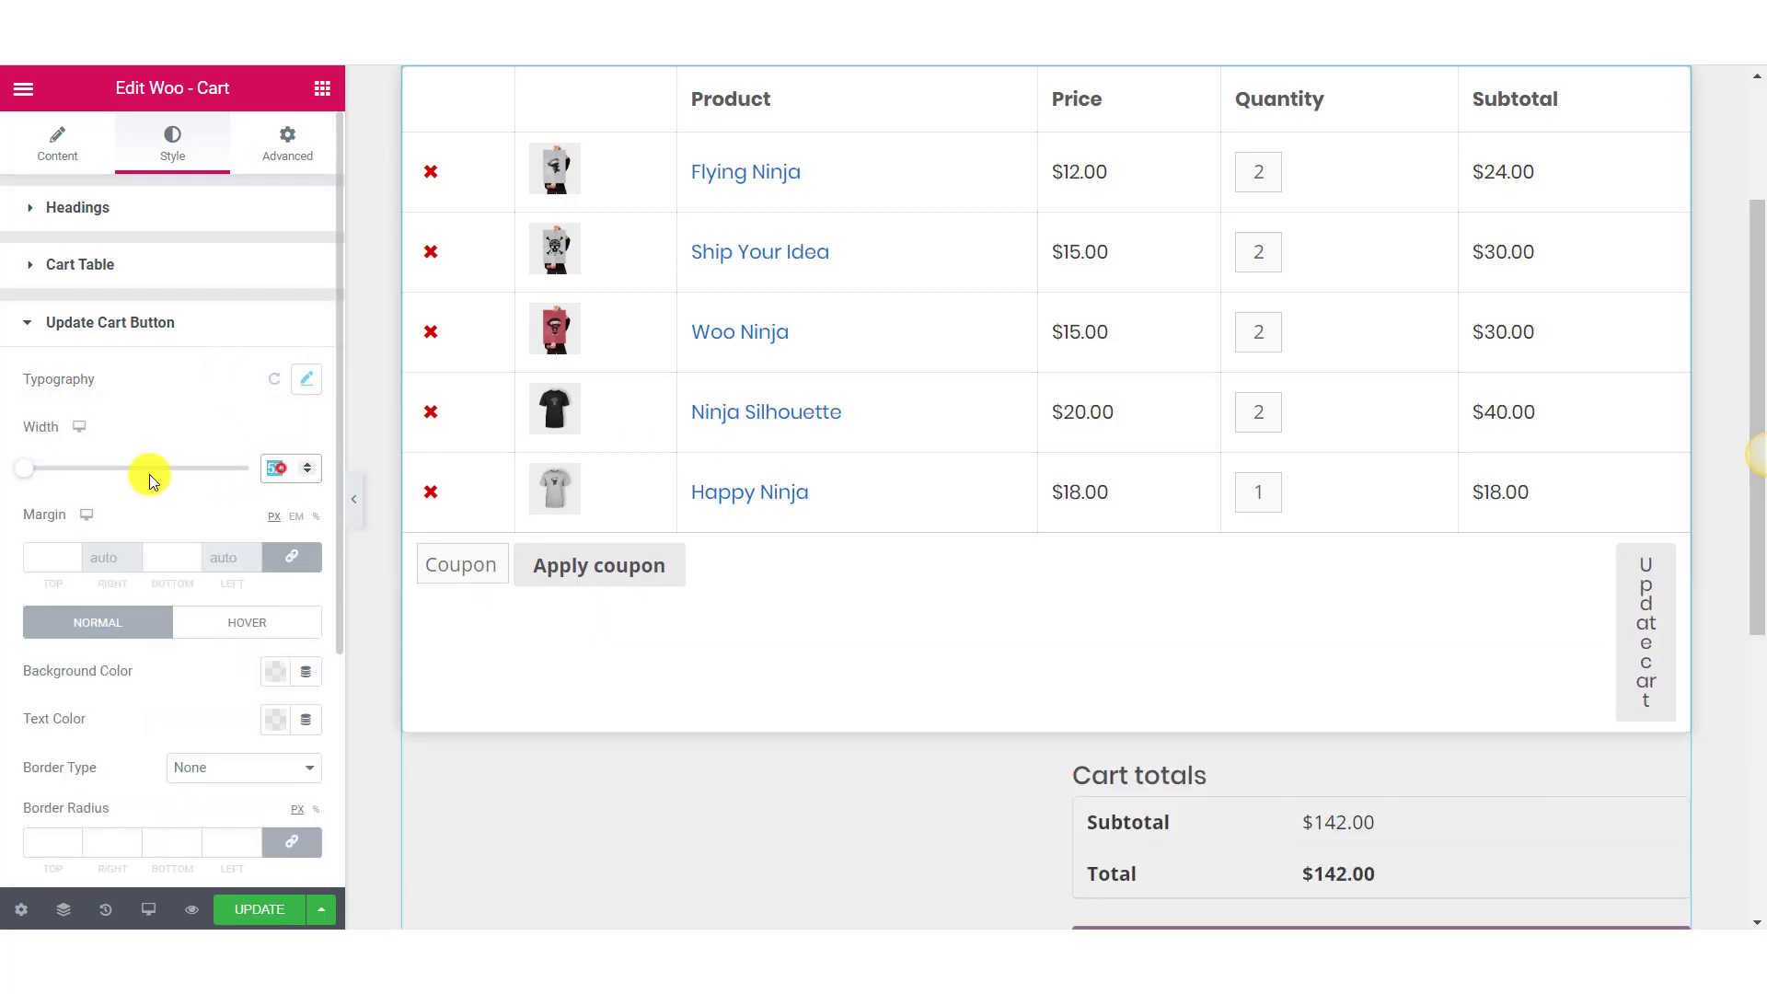
pyautogui.click(147, 471)
pyautogui.scroll(-4, 157, 368)
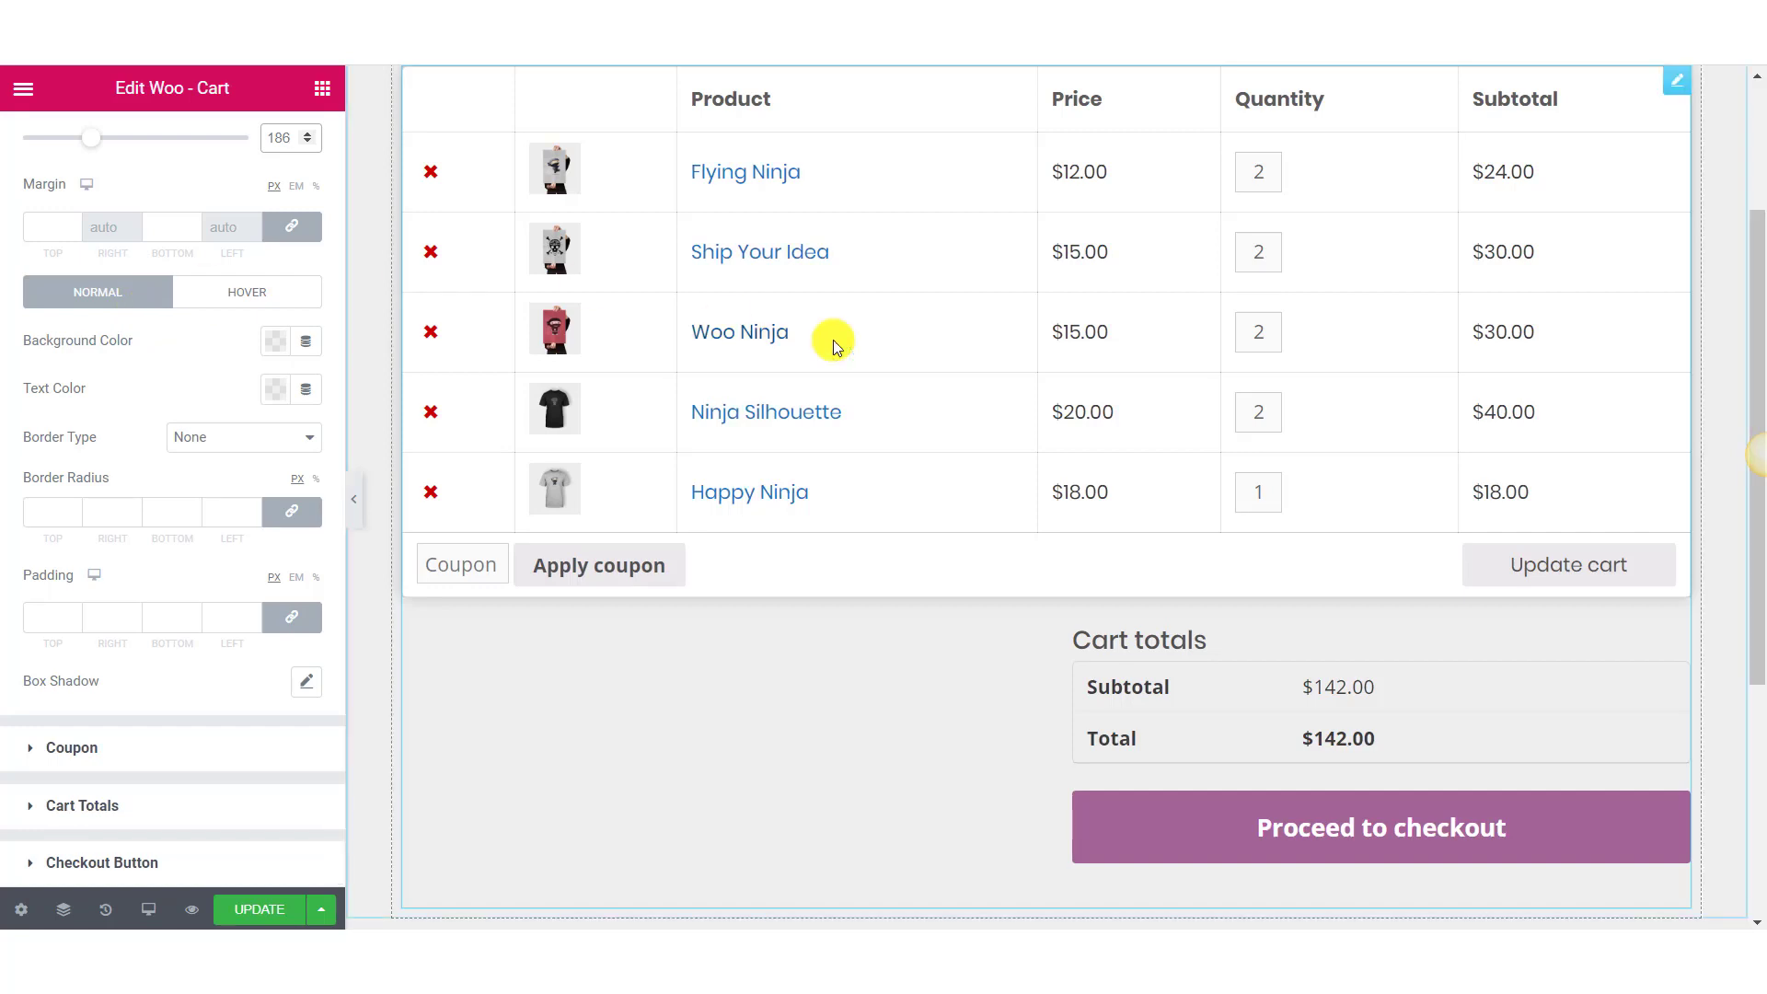
pyautogui.scroll(3, 284, 347)
pyautogui.click(274, 628)
pyautogui.click(165, 268)
pyautogui.click(208, 651)
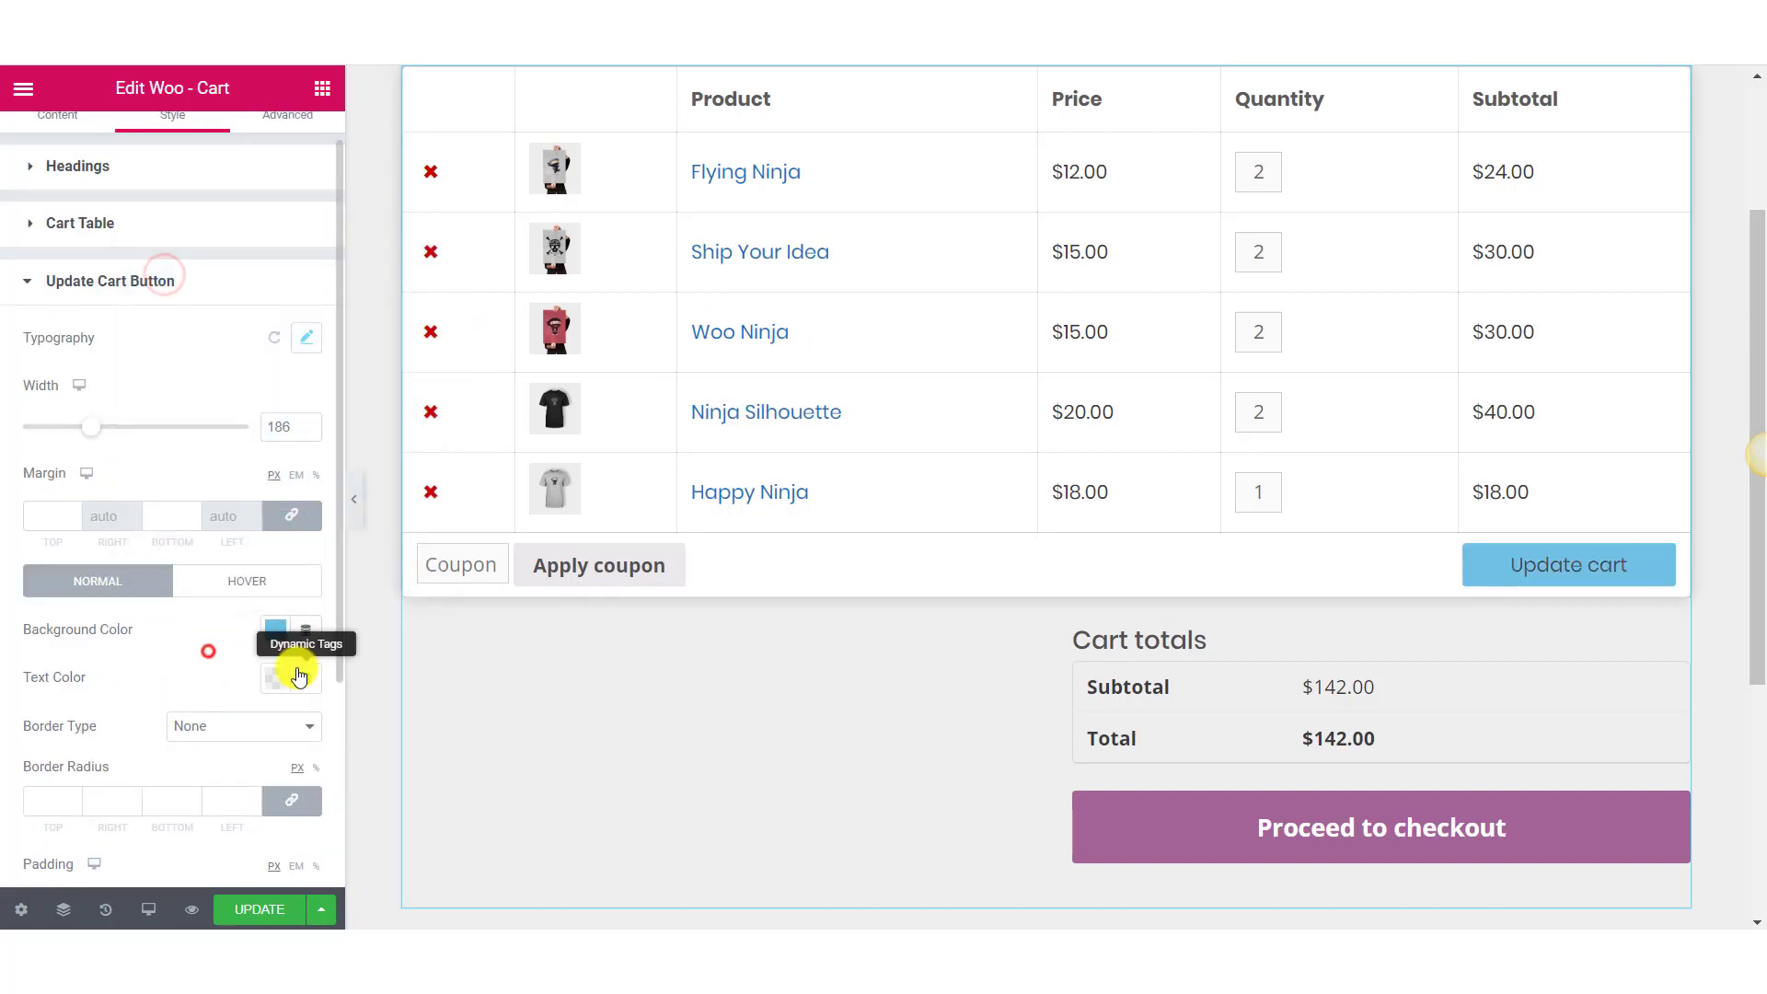
# Make the Update cart button text white and add a faint shadow: opacity 0.16, blur 14
pyautogui.click(276, 676)
pyautogui.click(136, 671)
pyautogui.scroll(-3, 166, 643)
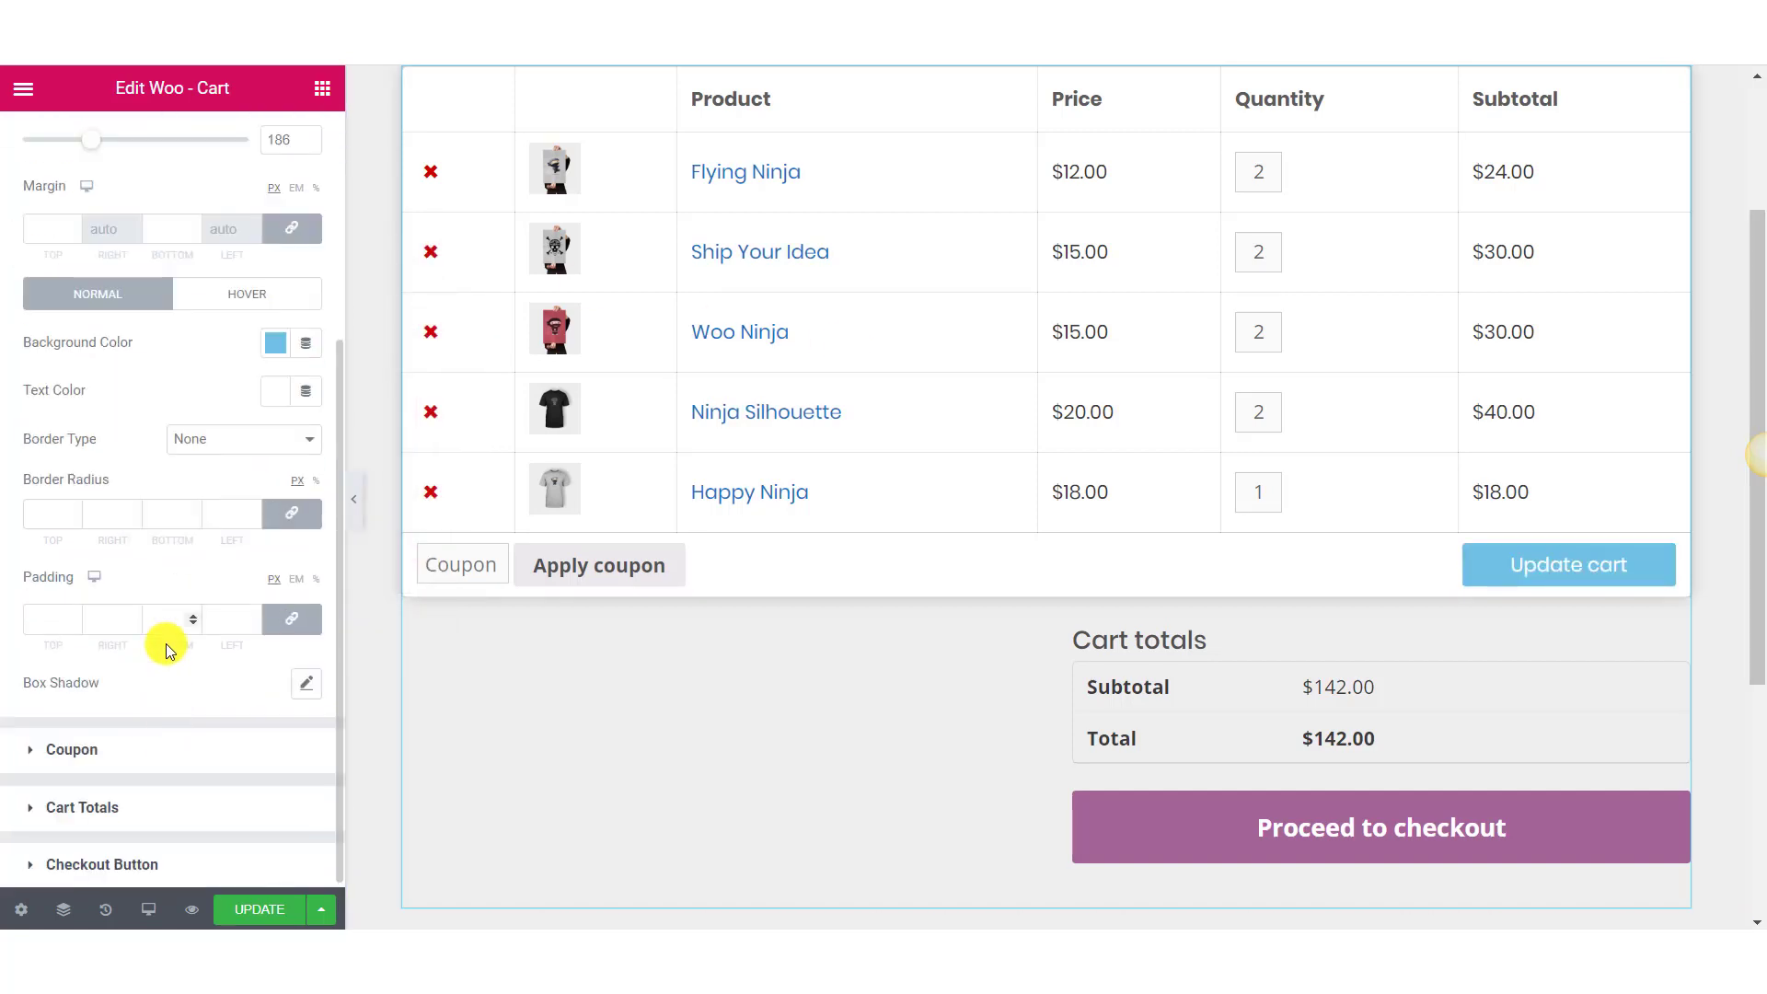
pyautogui.click(307, 683)
pyautogui.click(289, 743)
pyautogui.click(215, 652)
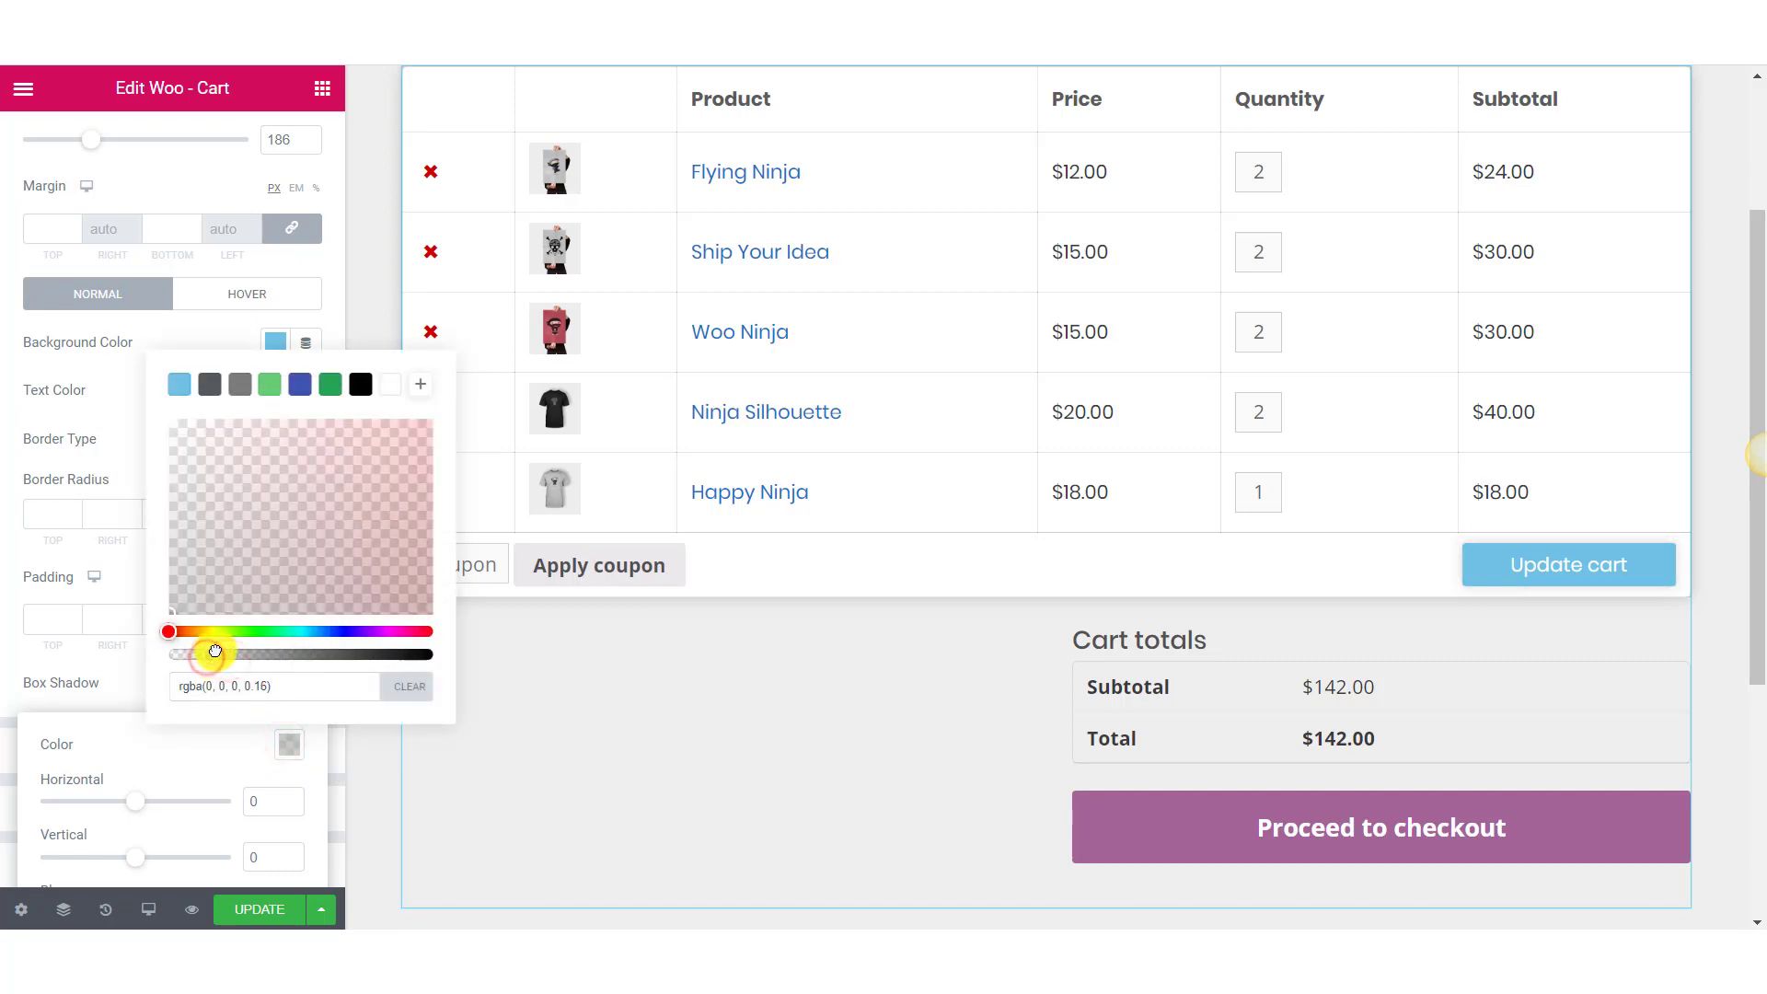
pyautogui.scroll(-2, 214, 652)
pyautogui.click(292, 741)
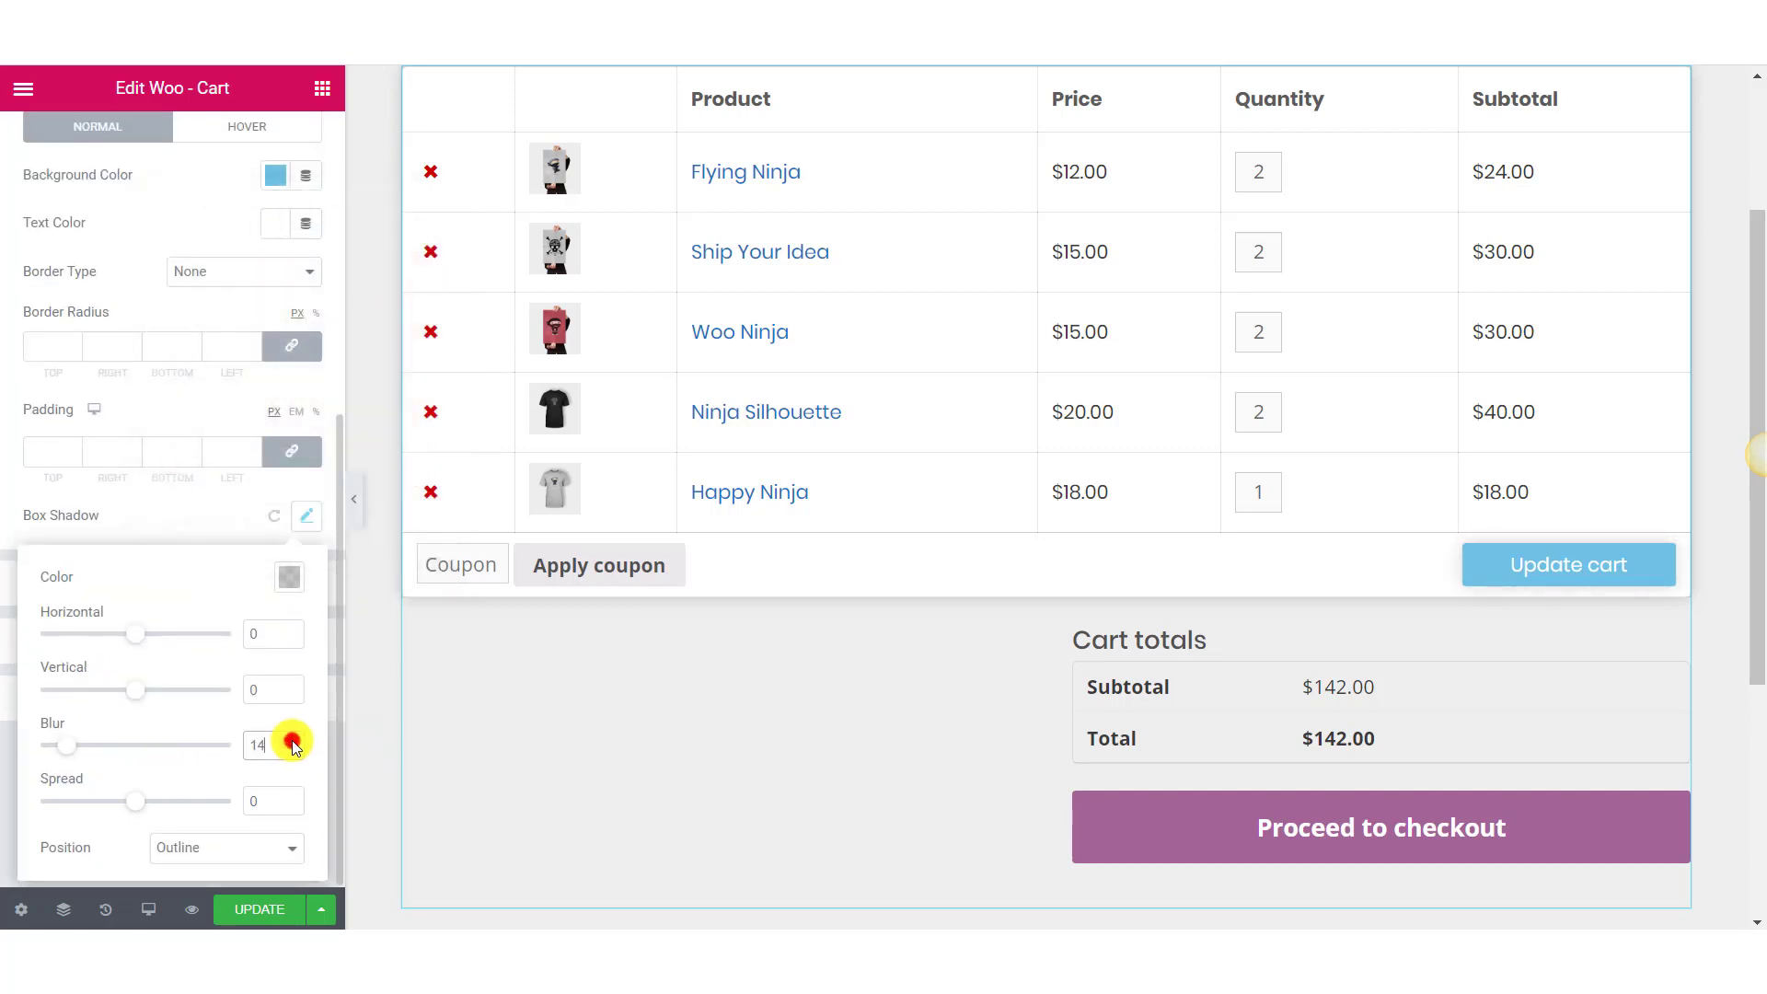
pyautogui.click(289, 577)
pyautogui.click(238, 491)
pyautogui.click(135, 520)
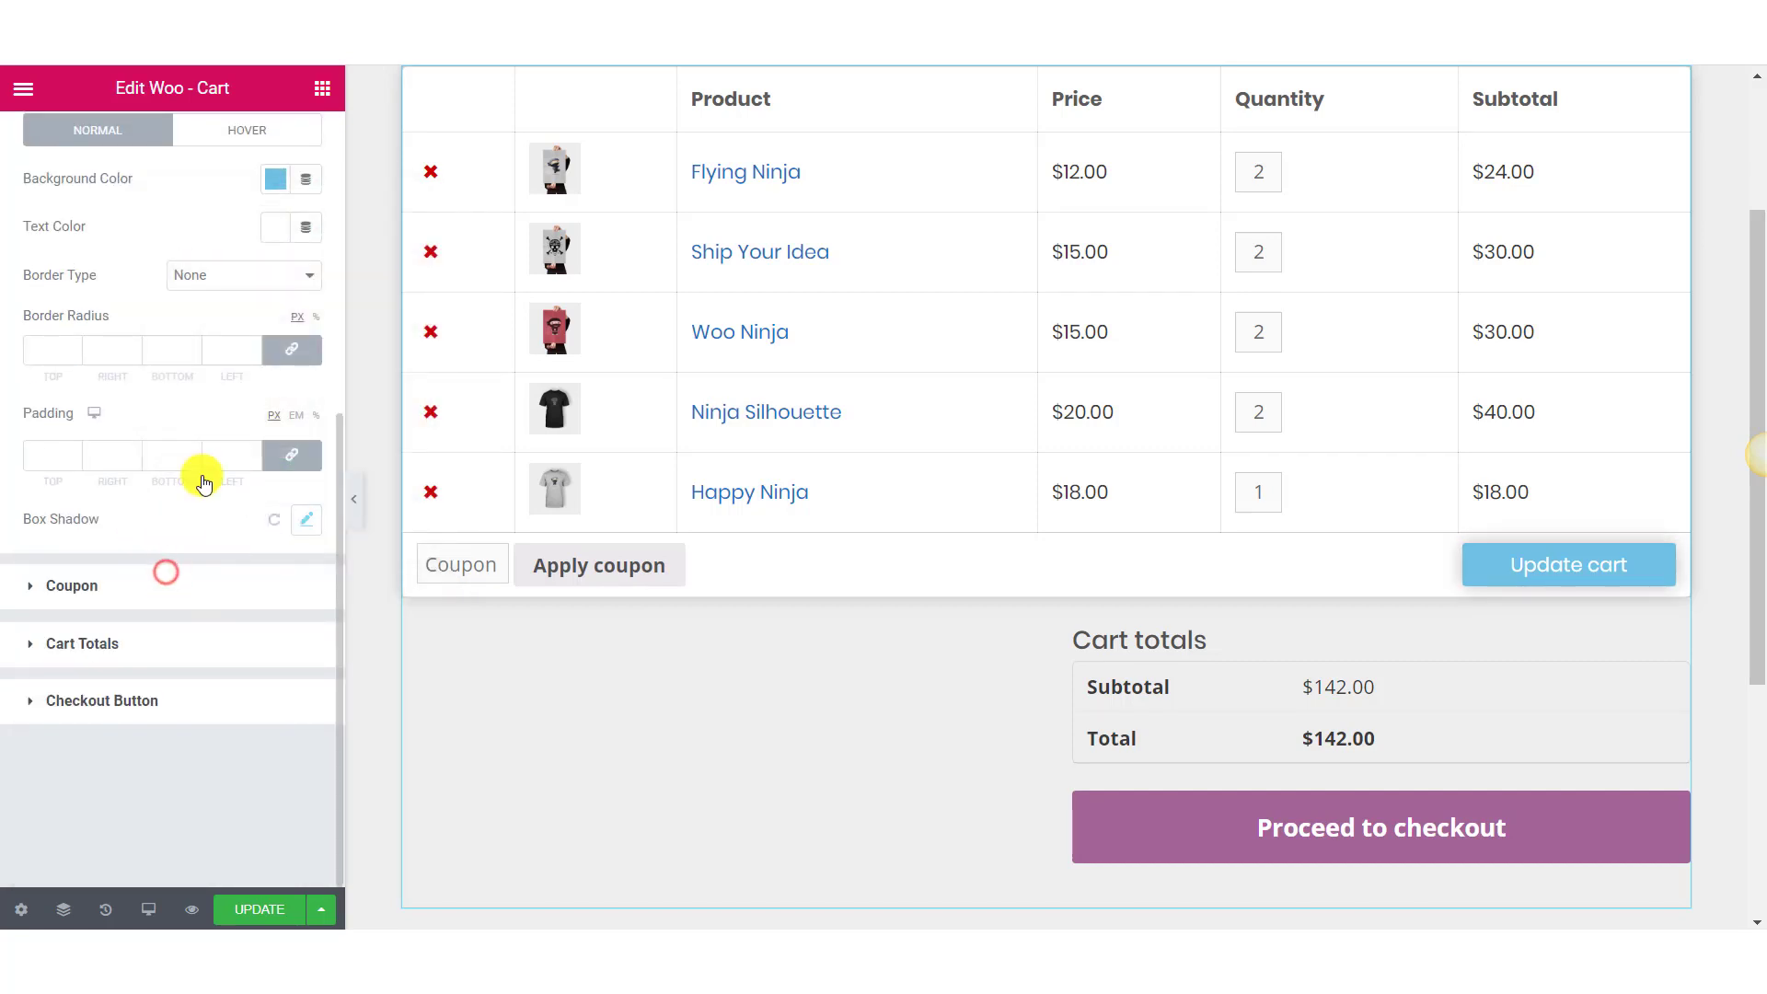
pyautogui.click(166, 572)
# Apply the Poppins font family to the coupon input's typography
pyautogui.scroll(-3, 1203, 761)
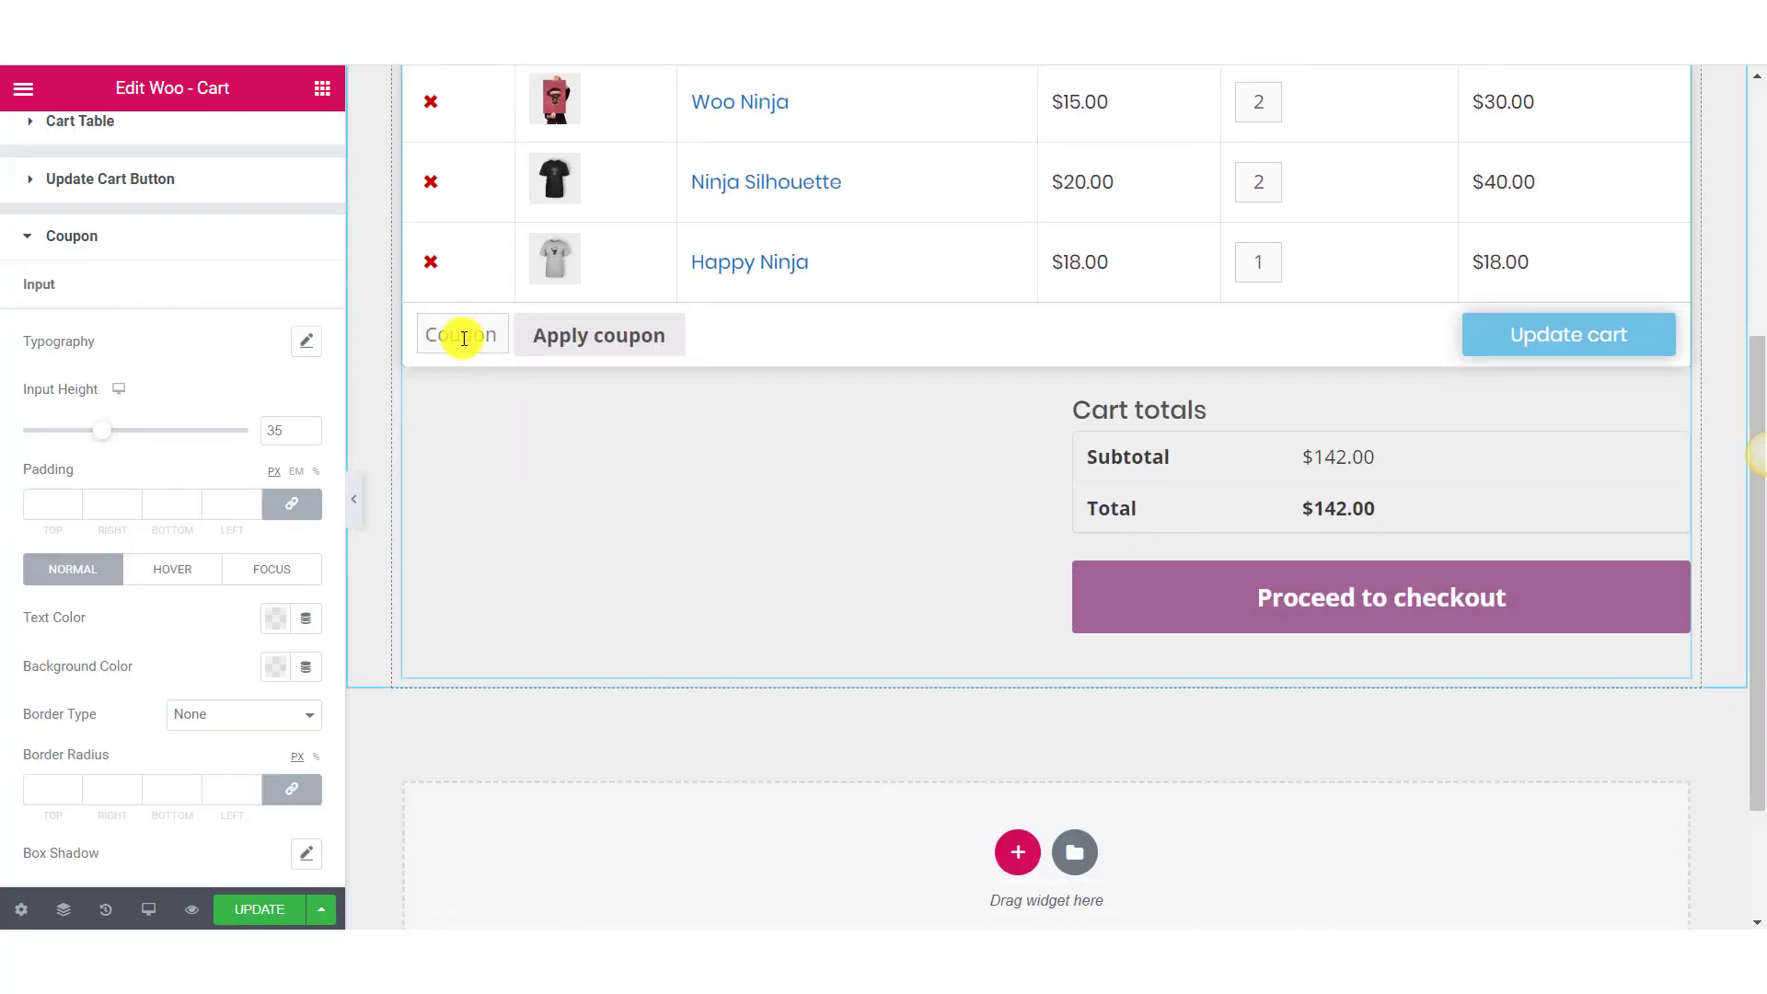
pyautogui.click(306, 341)
pyautogui.click(250, 405)
pyautogui.write('p')
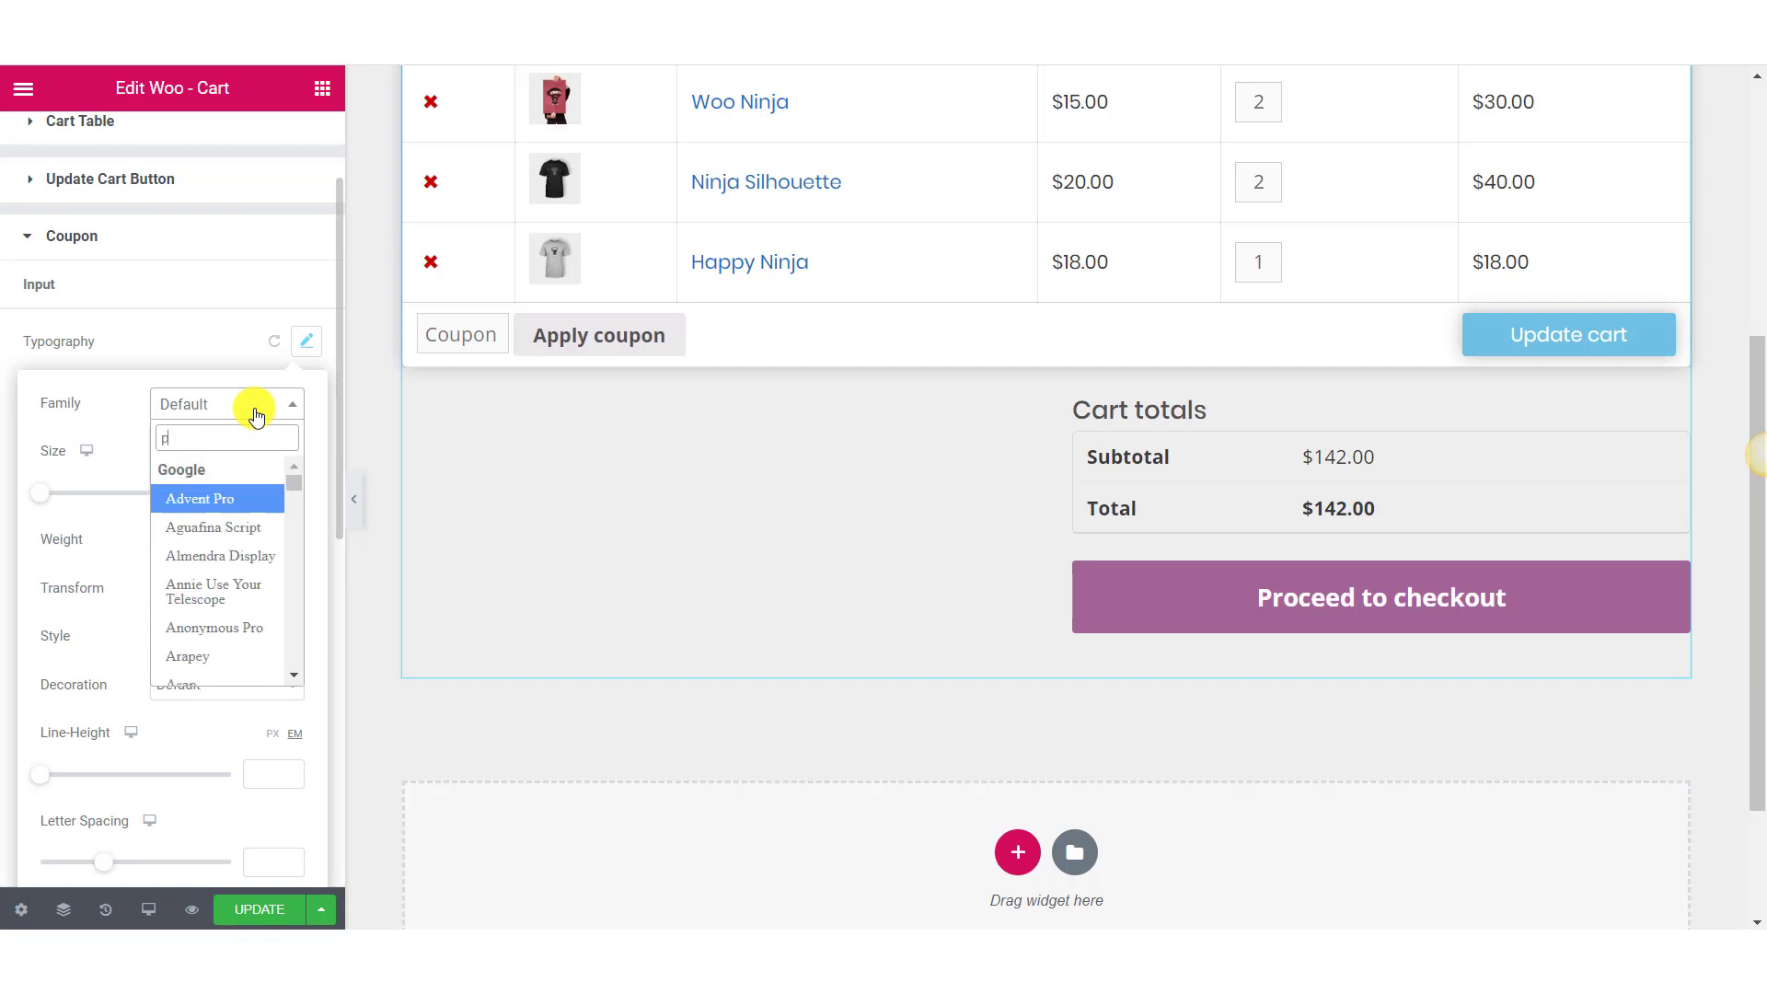
pyautogui.write('opp')
pyautogui.press('Return')
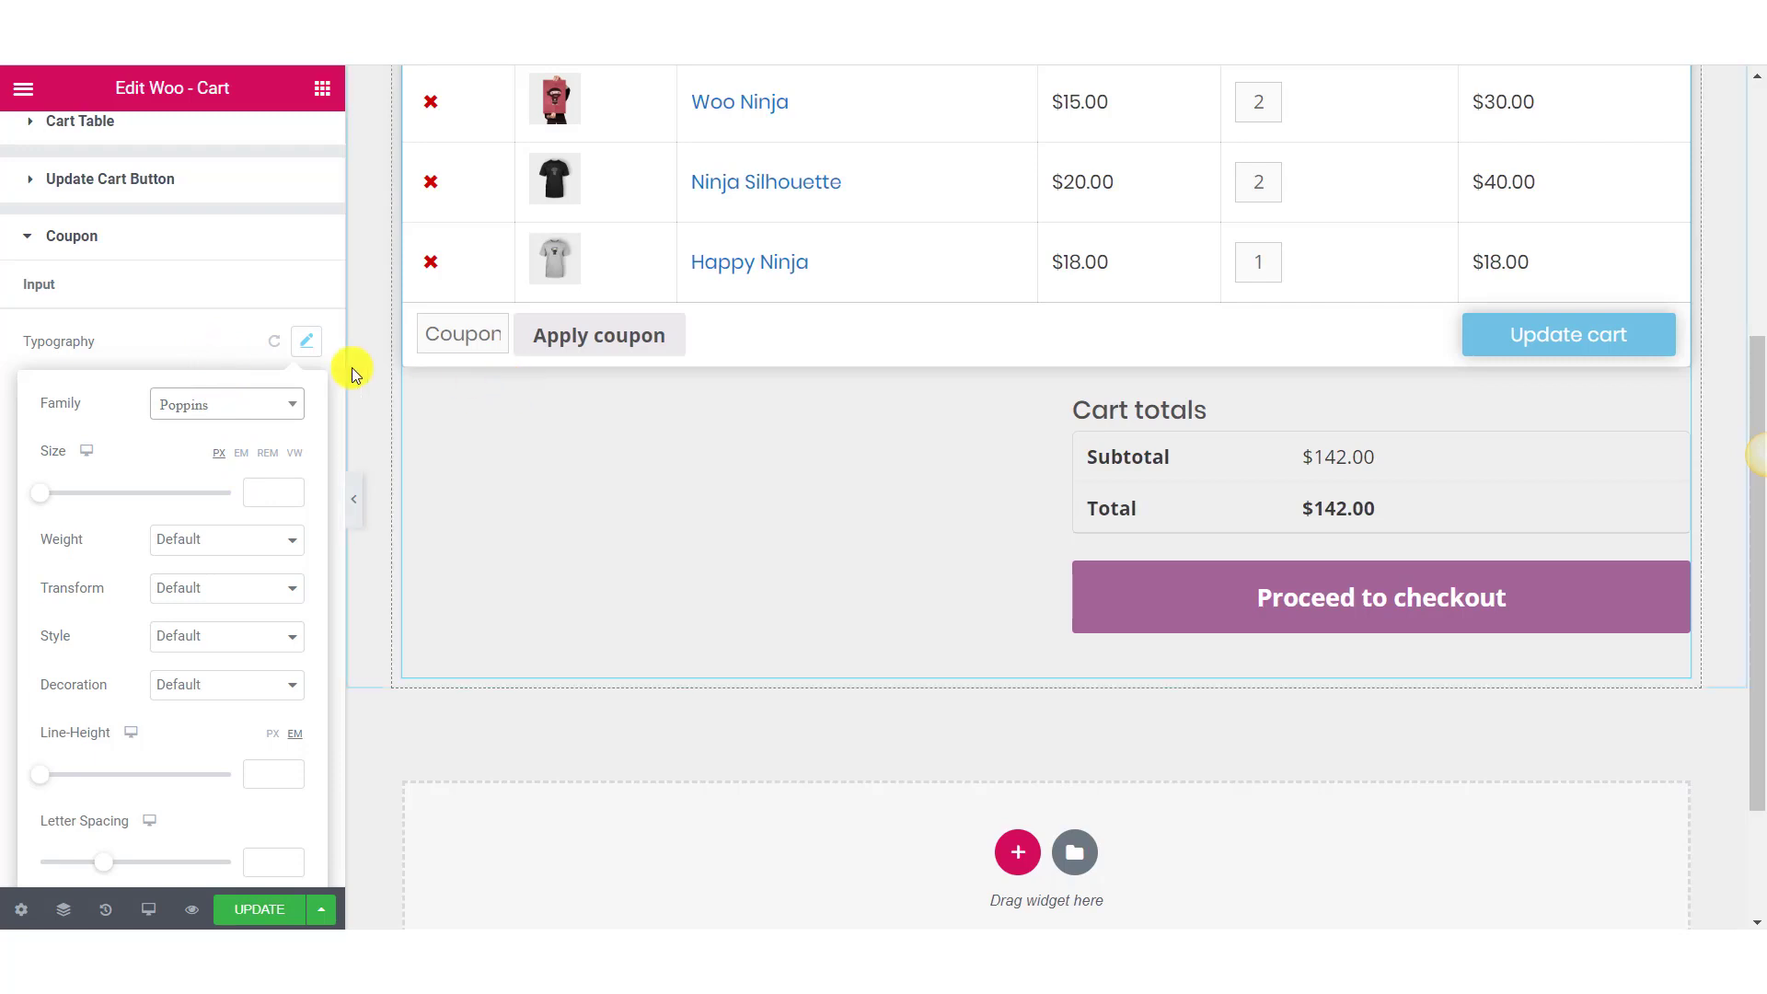
pyautogui.click(174, 343)
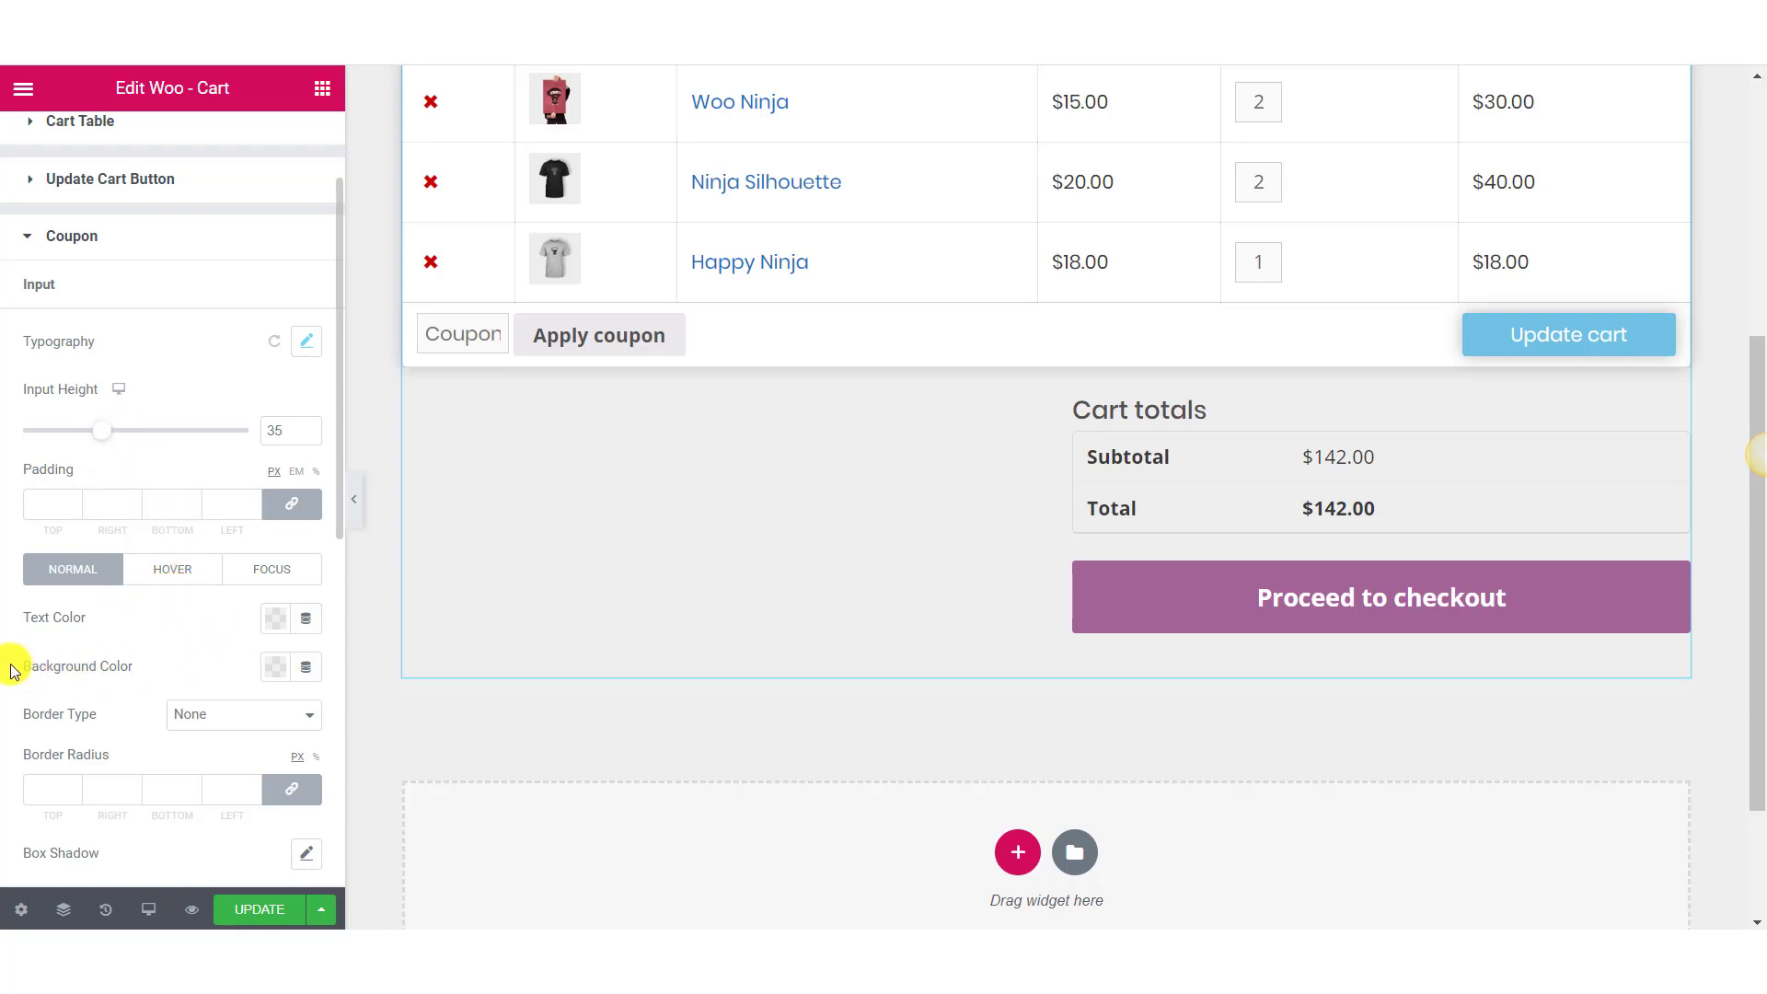
pyautogui.scroll(-3, 44, 670)
pyautogui.scroll(-2, 115, 633)
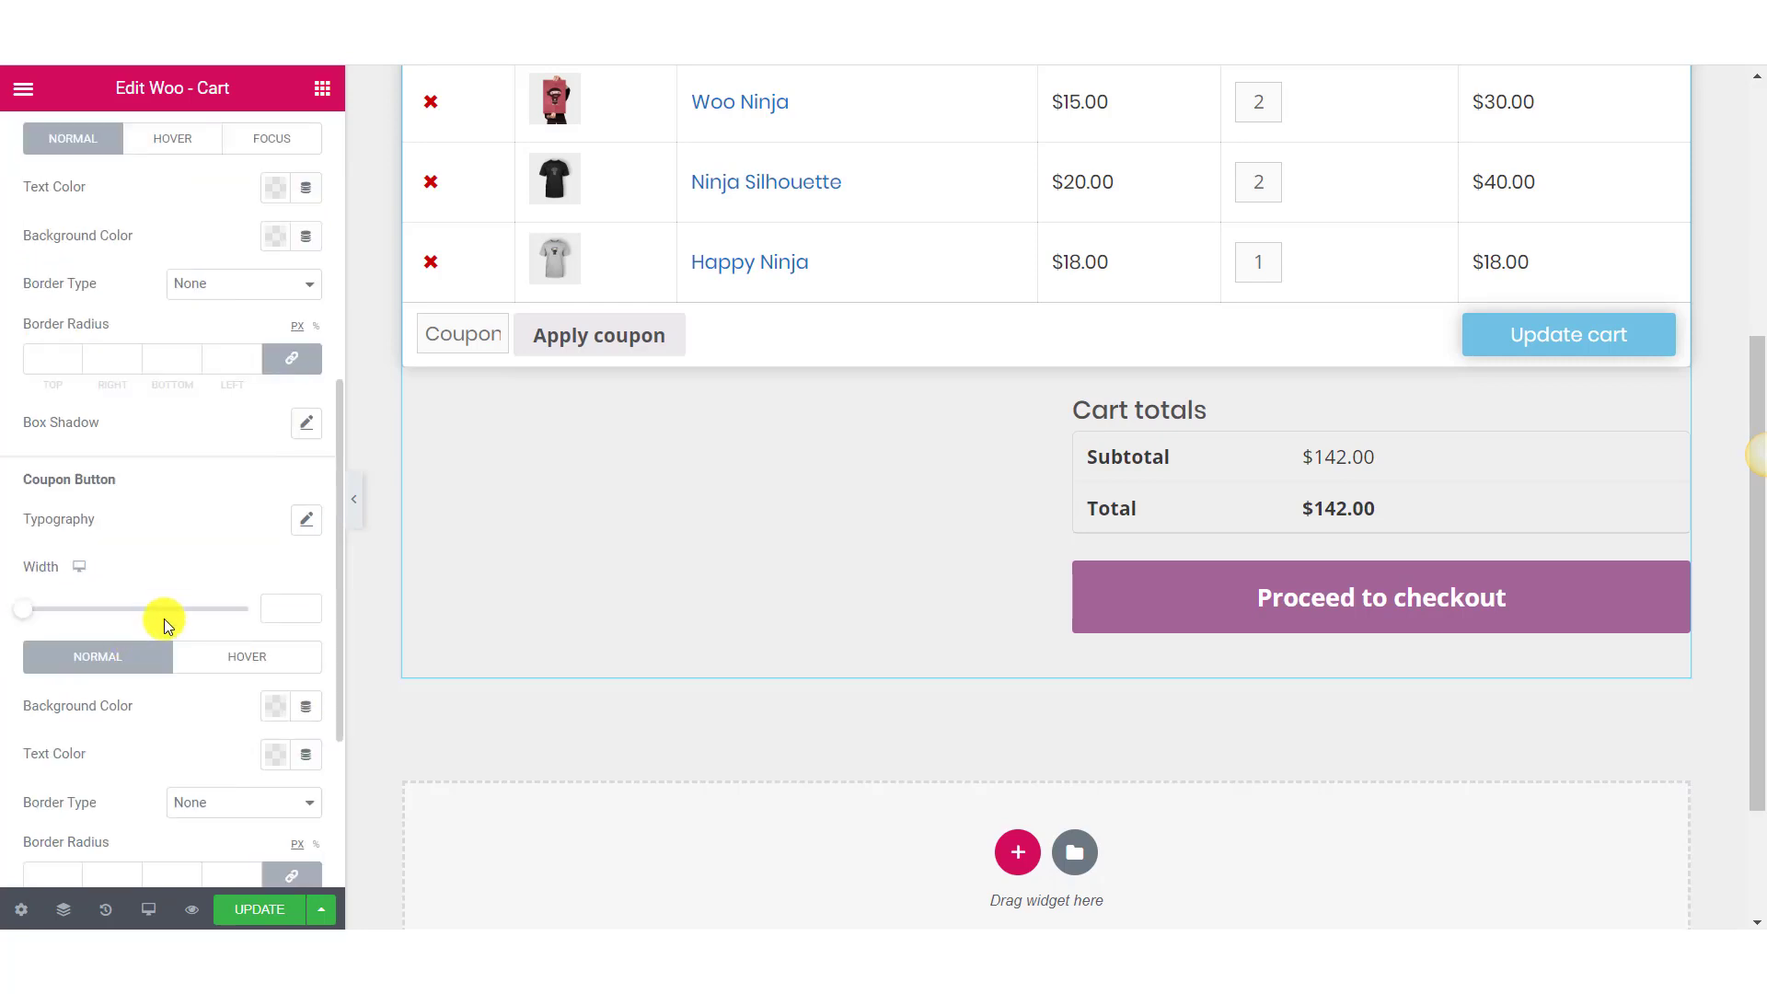
pyautogui.scroll(-4, 304, 483)
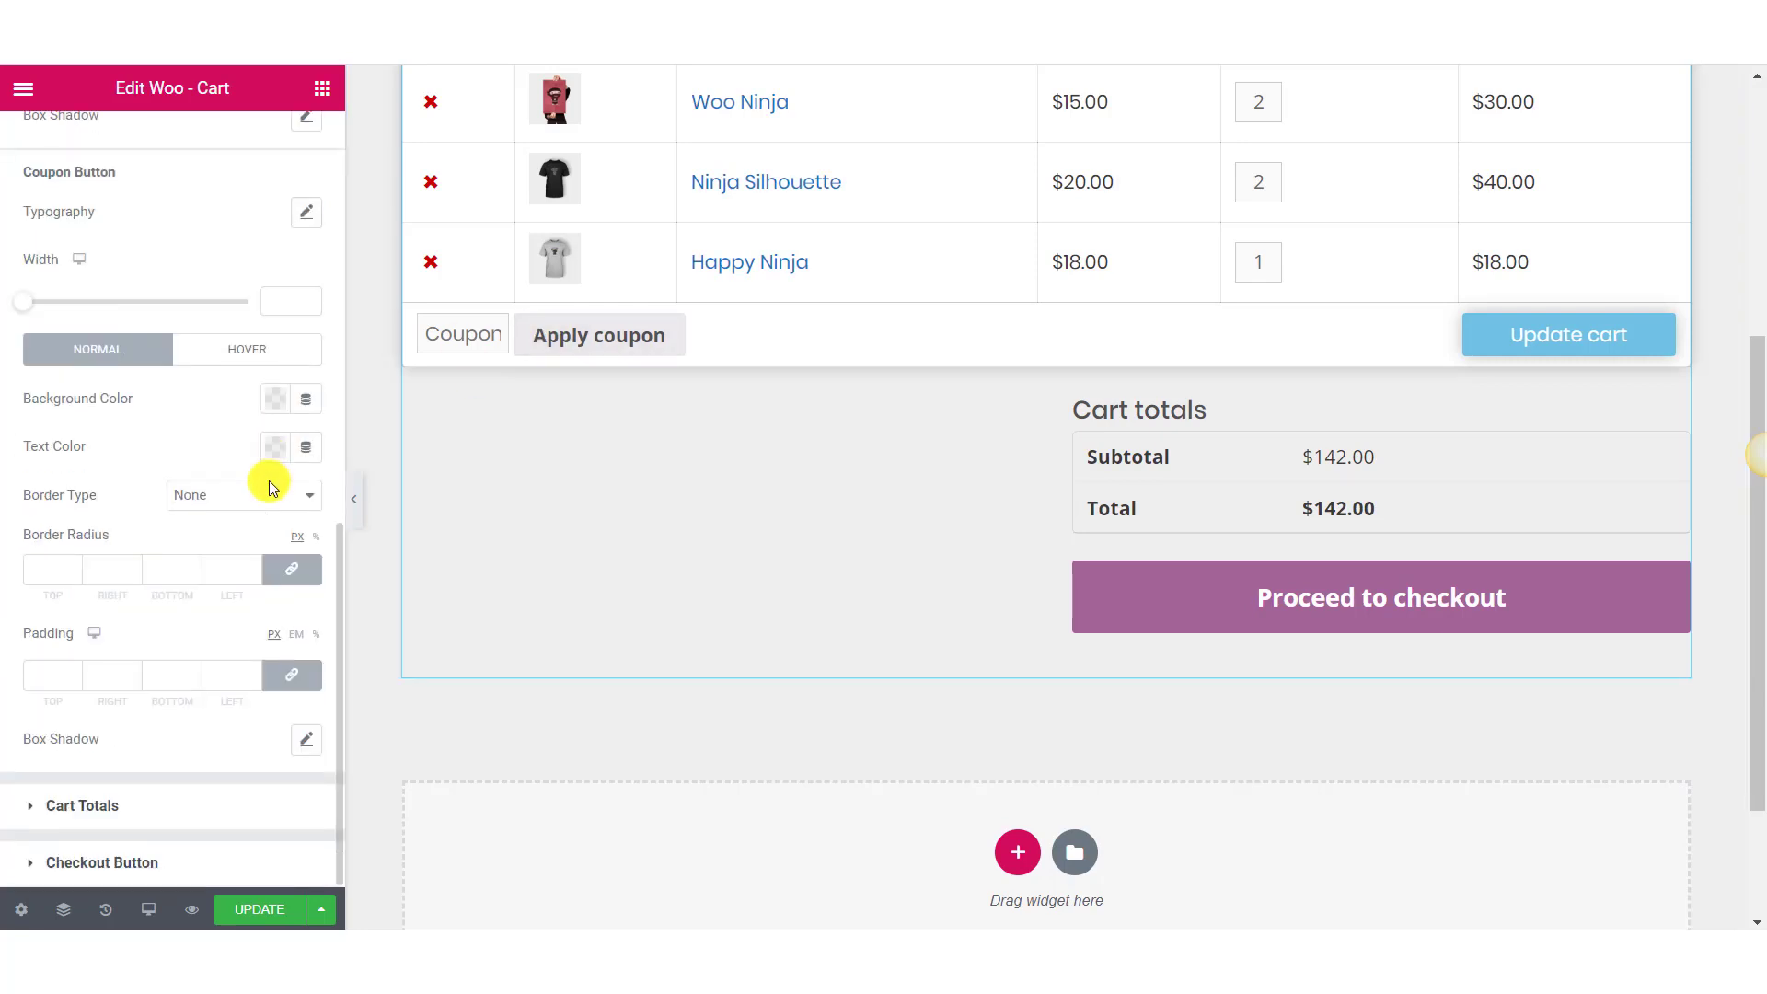
pyautogui.scroll(8, 313, 479)
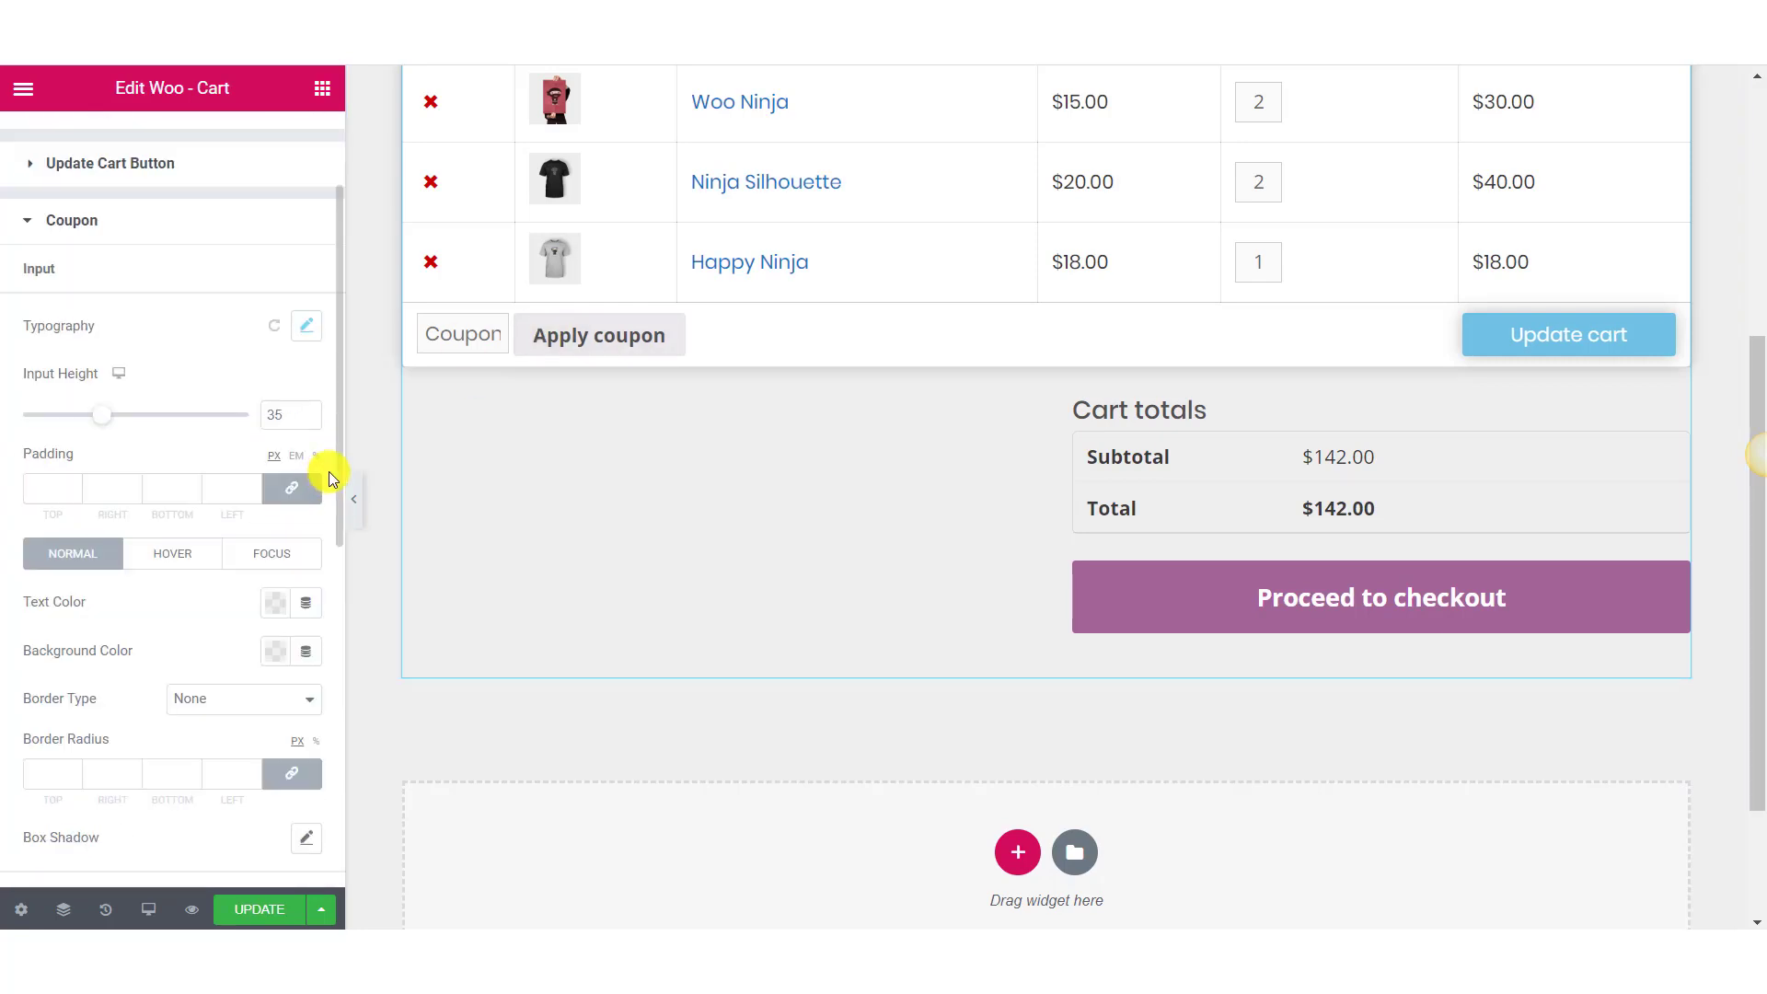
pyautogui.scroll(3, 644, 552)
pyautogui.scroll(2, 647, 557)
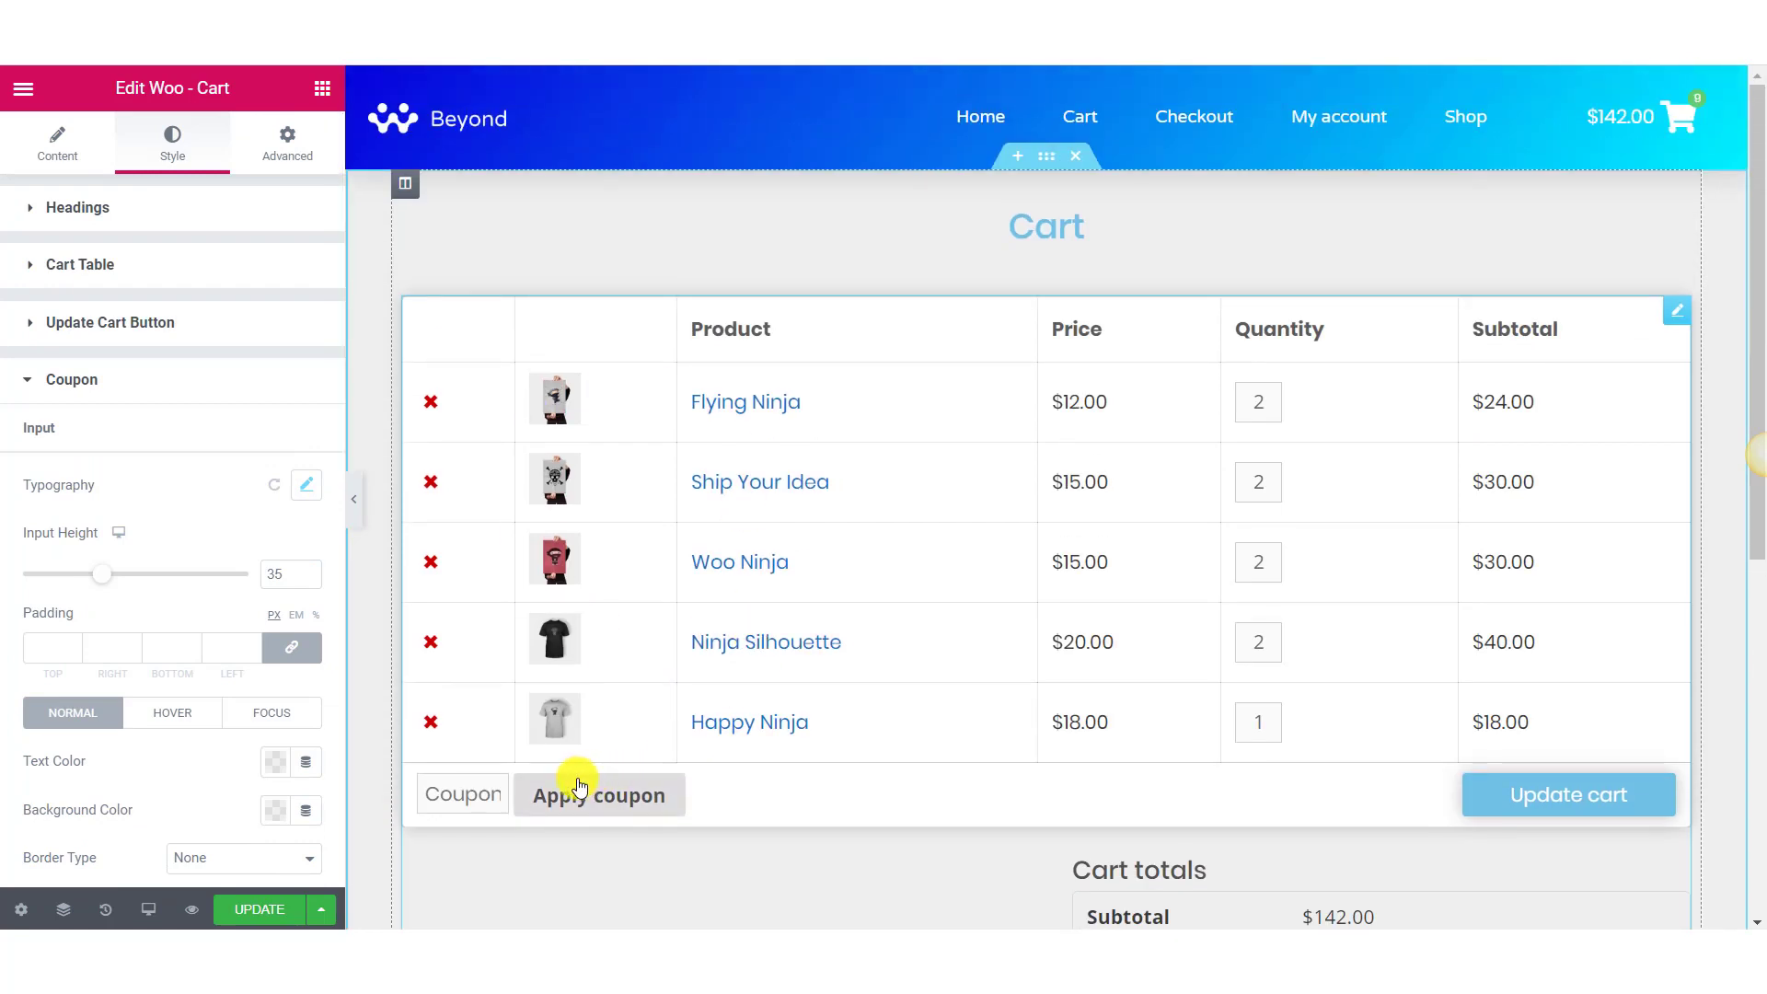
# Turn off Show Coupon Field in the Woo - Cart content settings
pyautogui.click(99, 164)
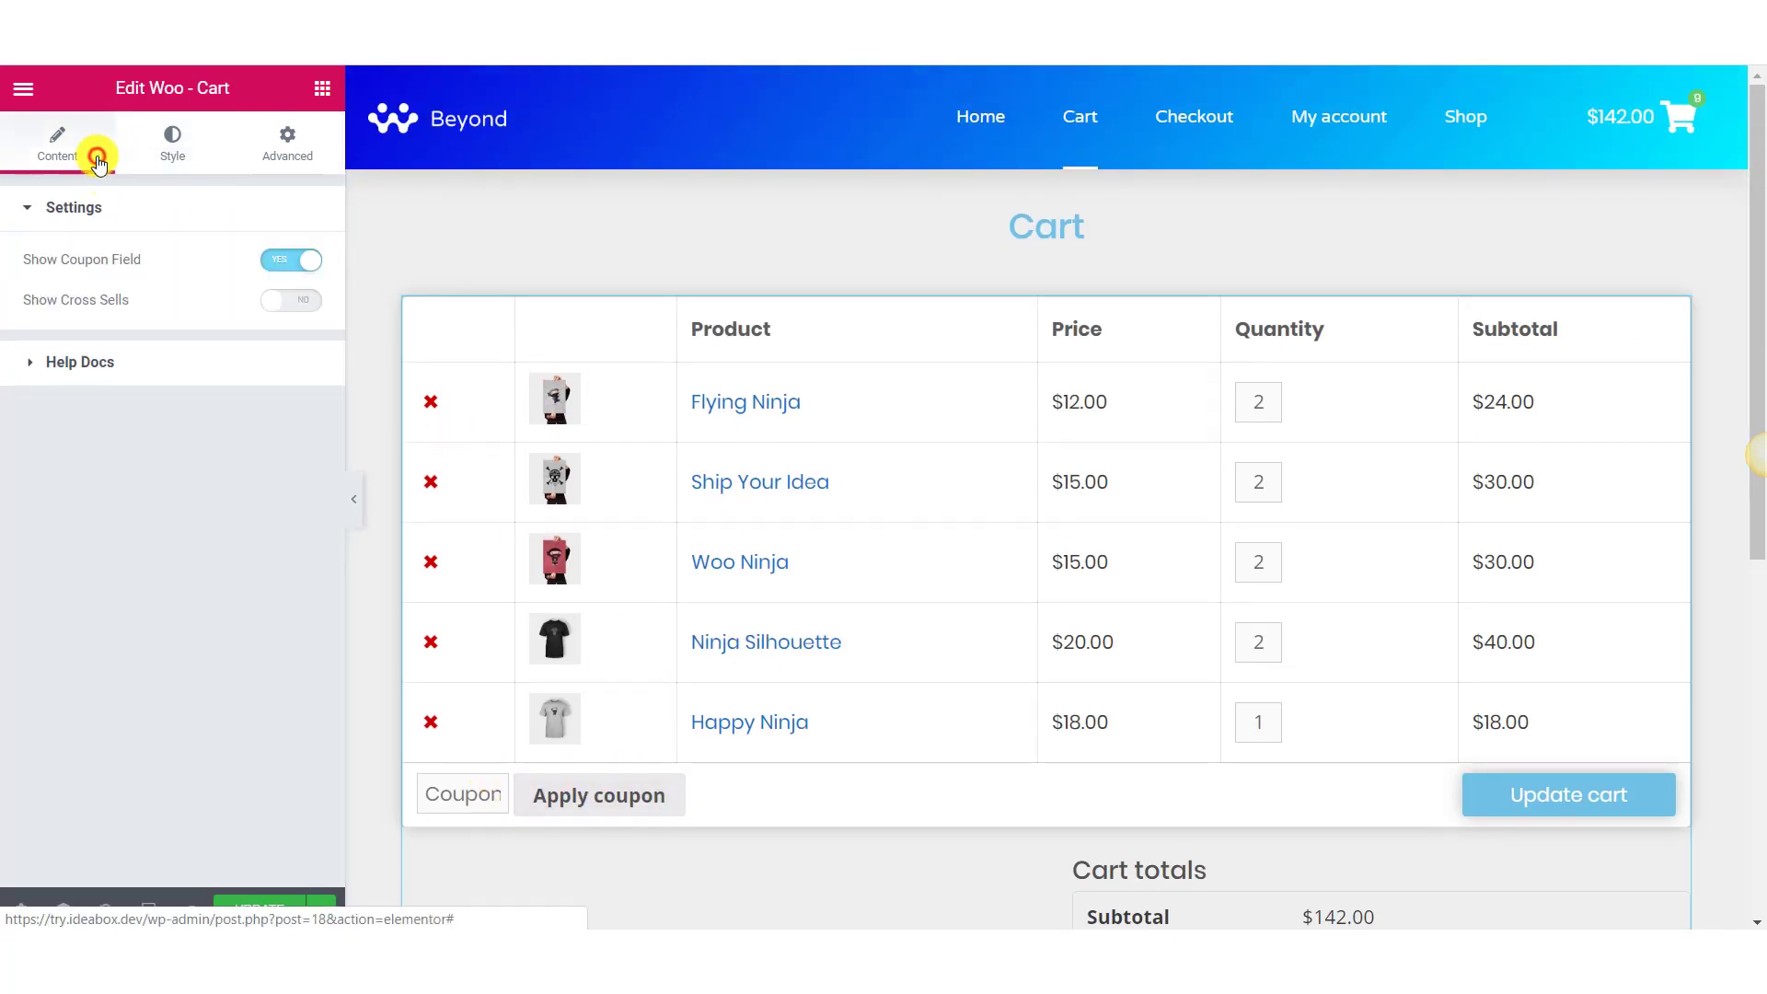
pyautogui.click(305, 262)
pyautogui.scroll(-3, 671, 717)
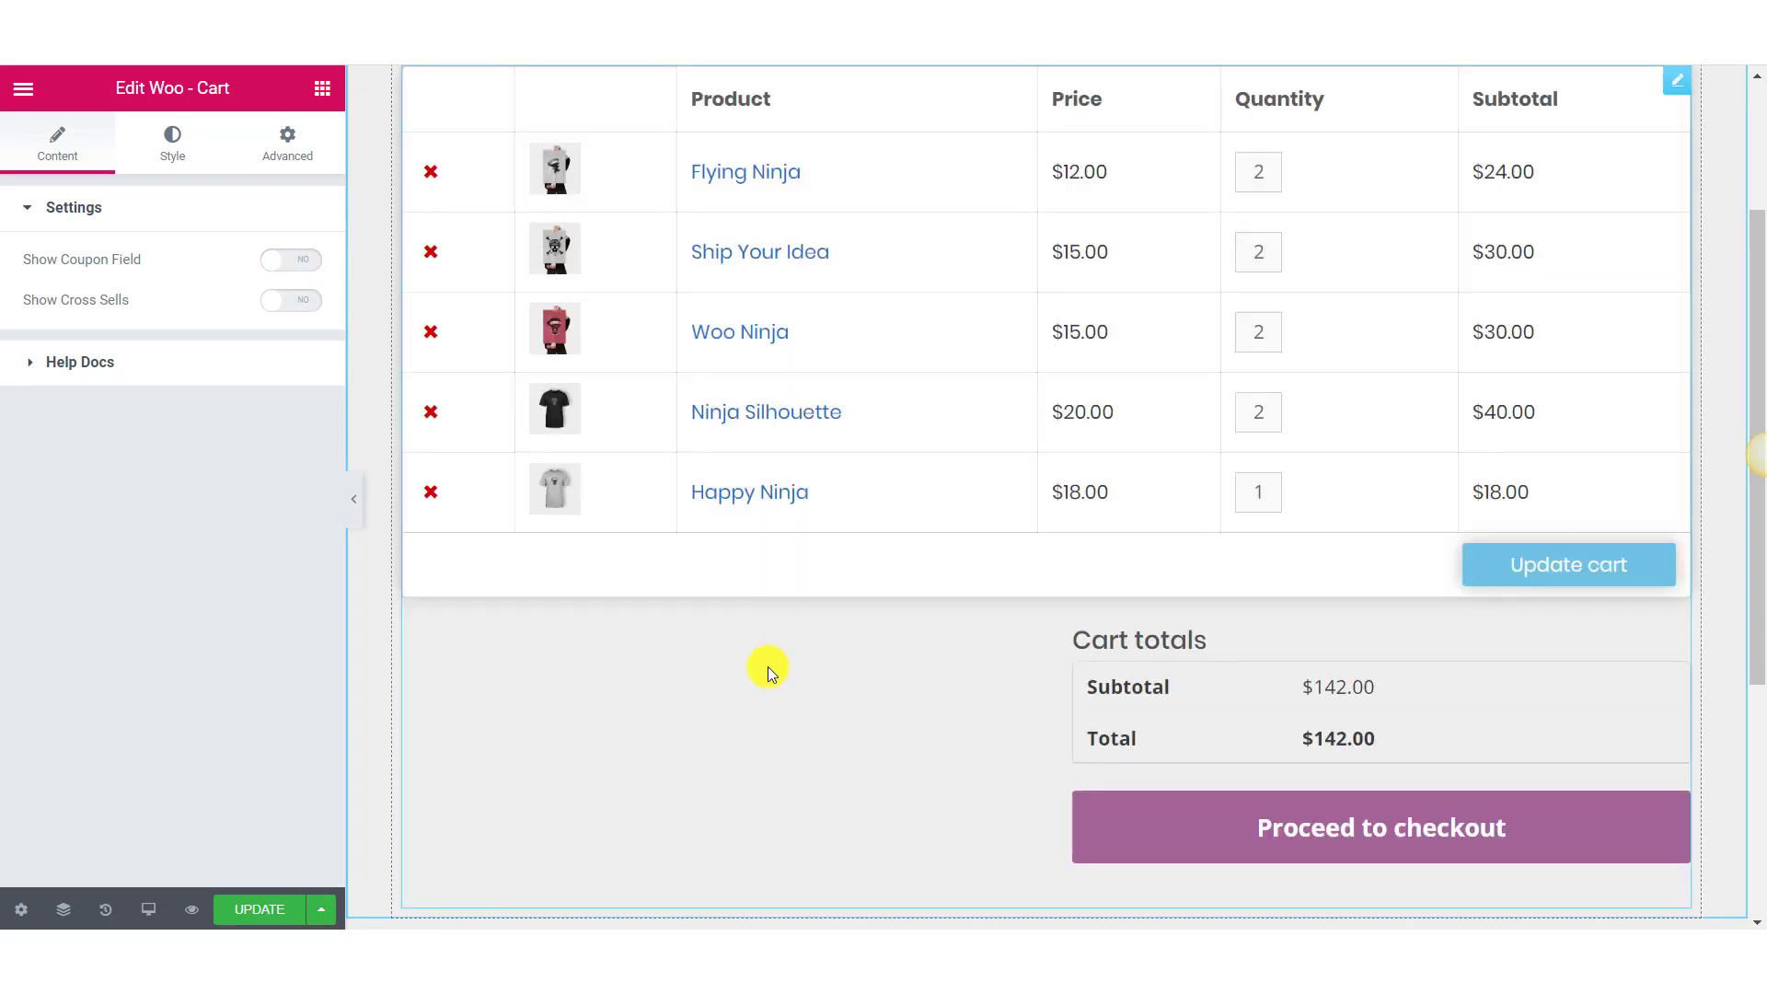
pyautogui.click(172, 143)
# Give the Cart totals box a solid white background
pyautogui.scroll(-1, 1013, 642)
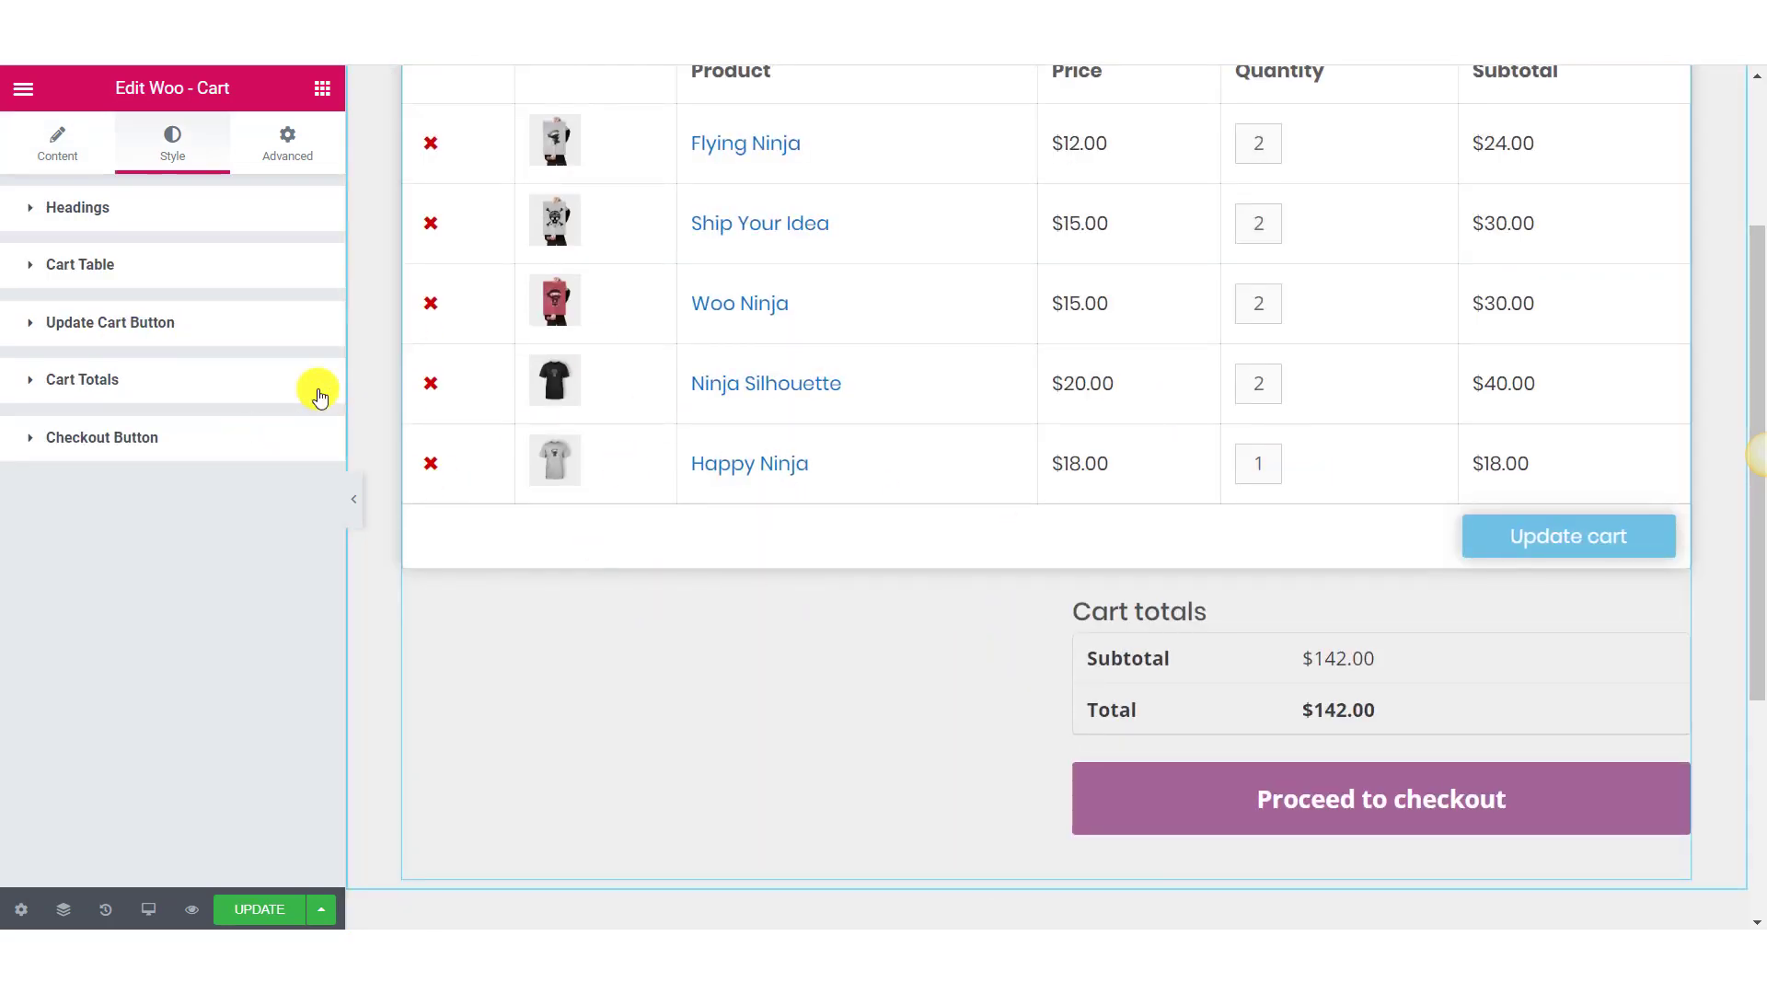
pyautogui.click(280, 383)
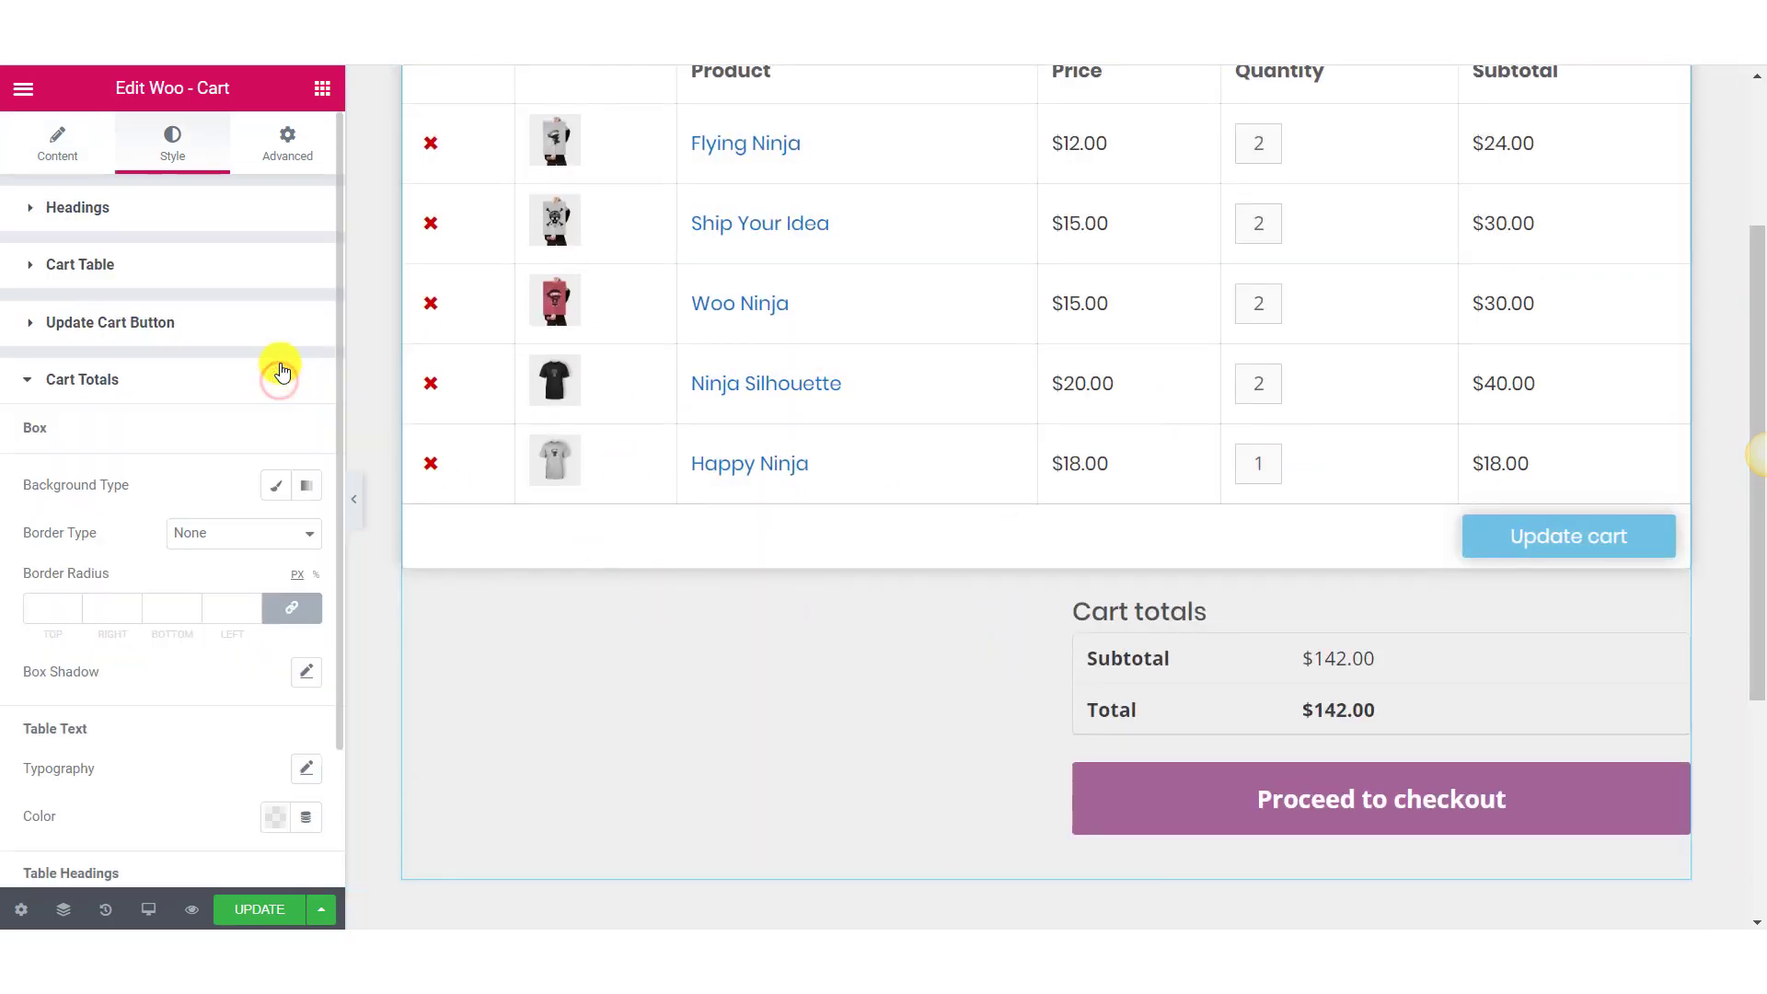
pyautogui.scroll(-3, 1012, 562)
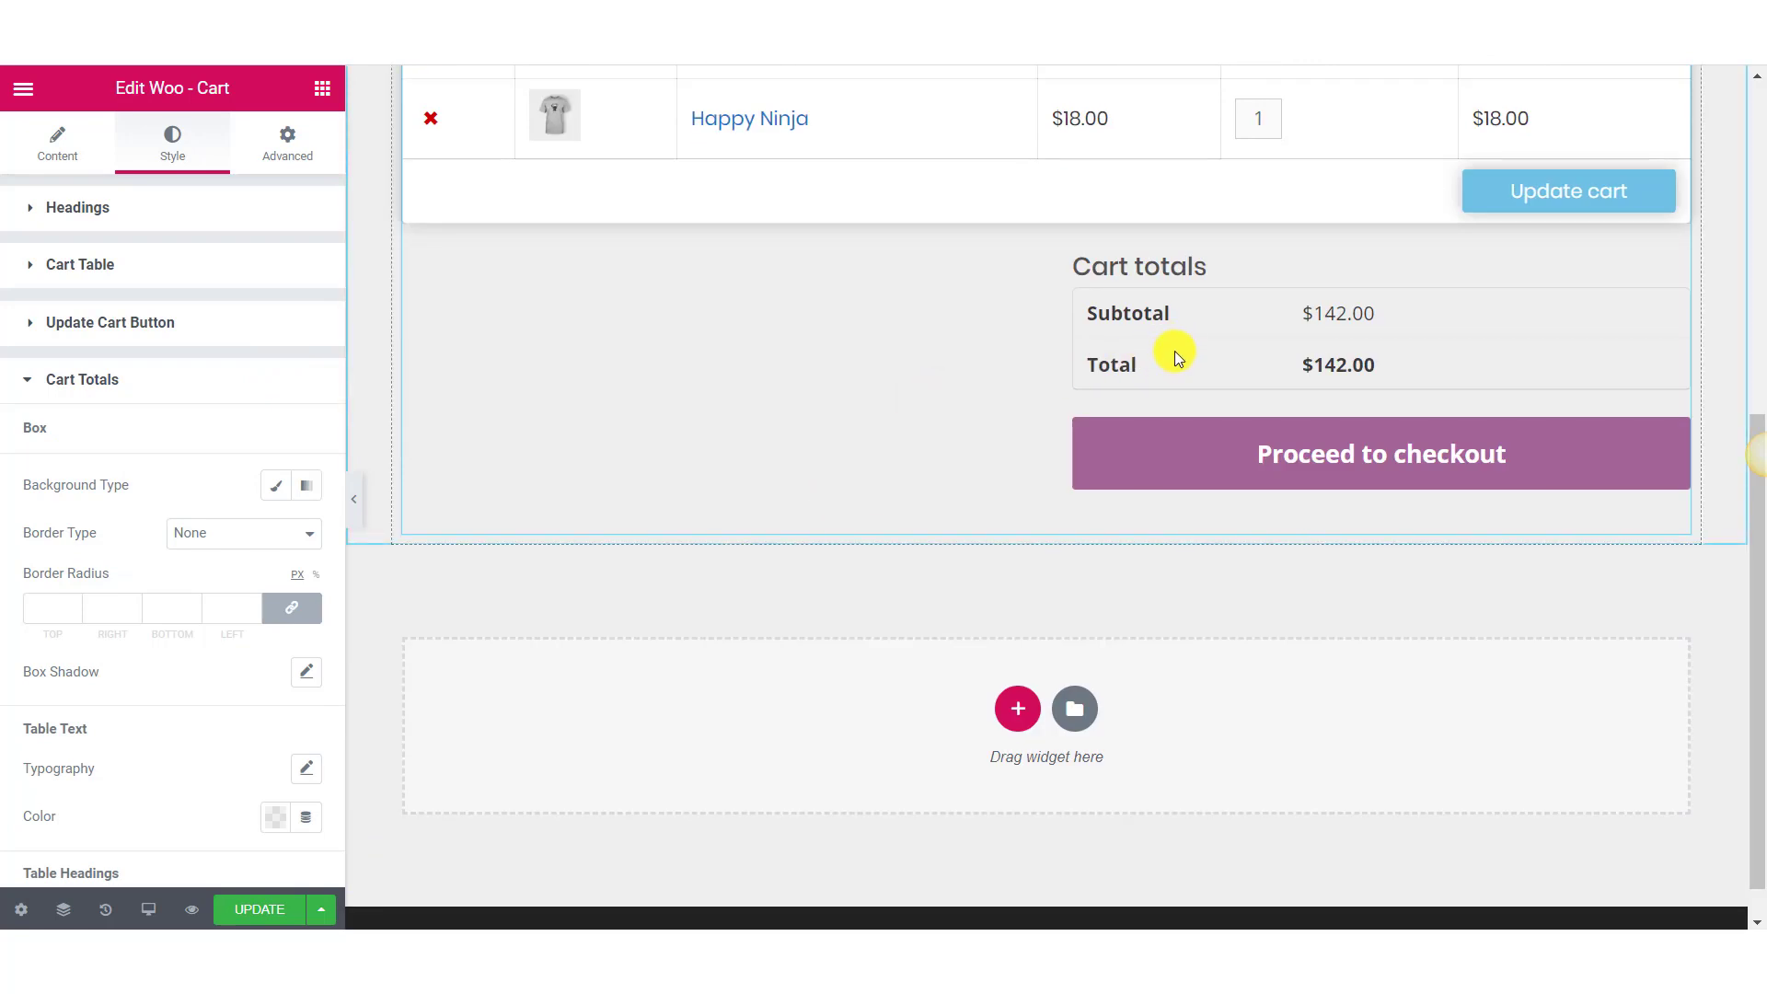
pyautogui.scroll(-2, 124, 423)
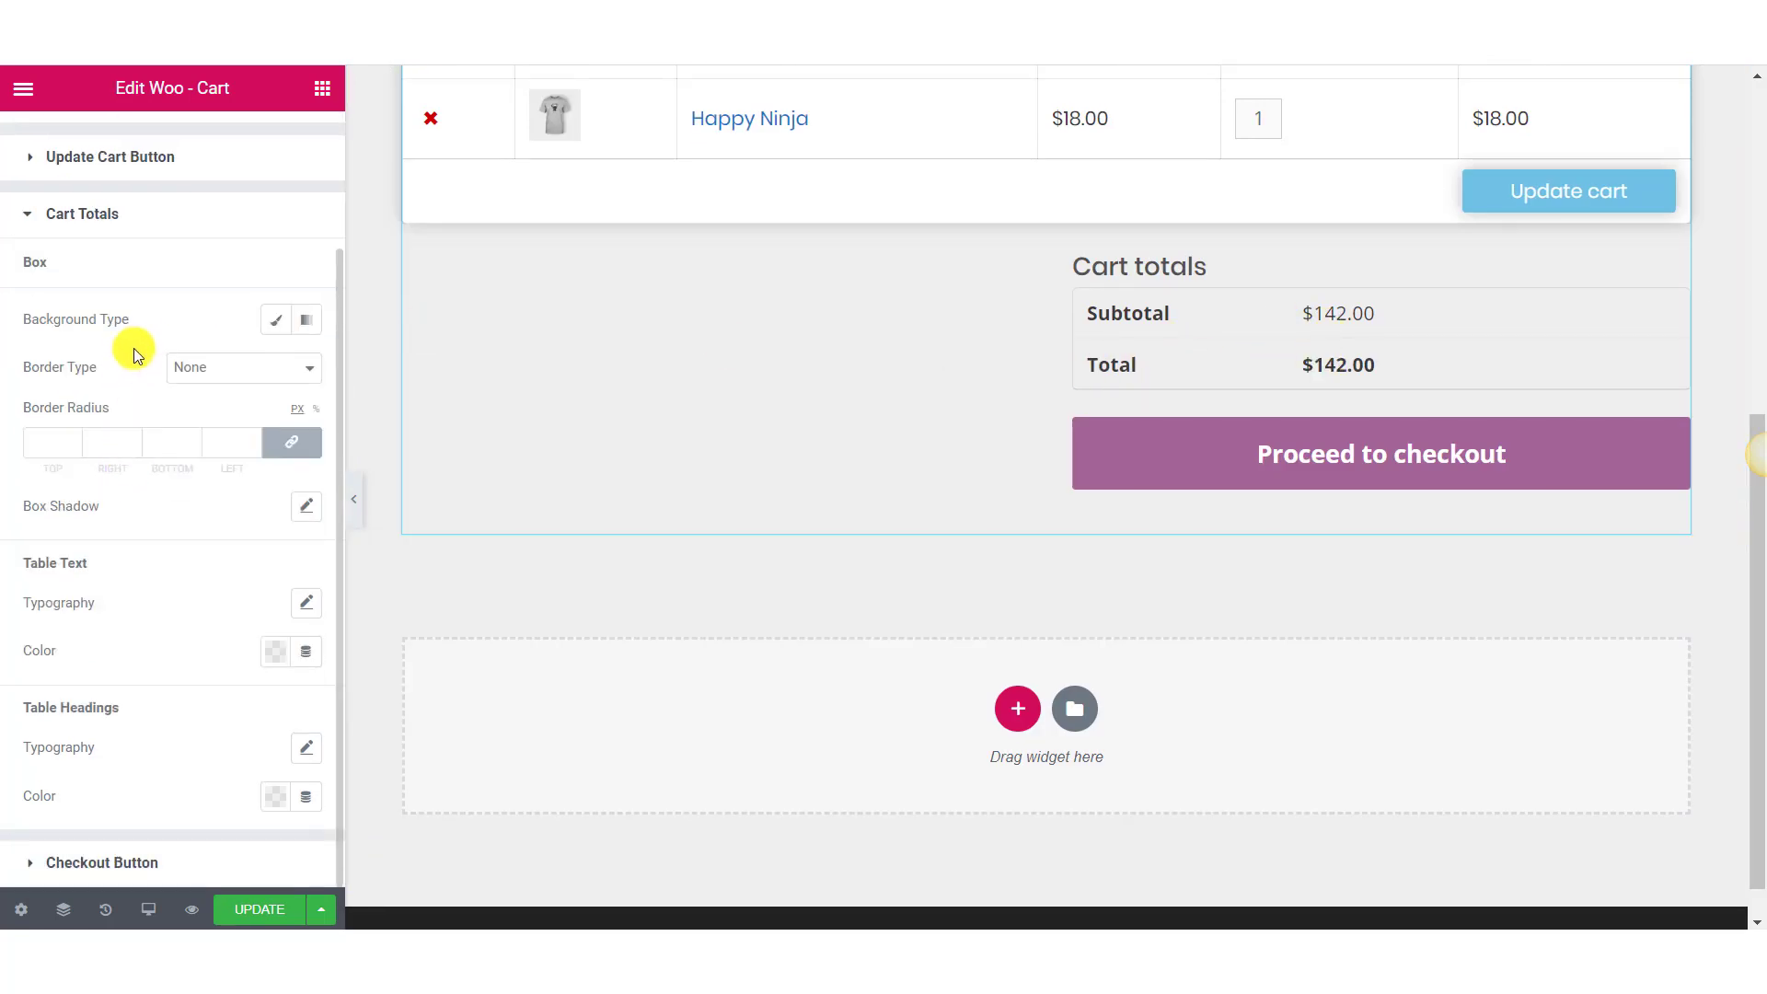
pyautogui.click(275, 319)
pyautogui.click(276, 367)
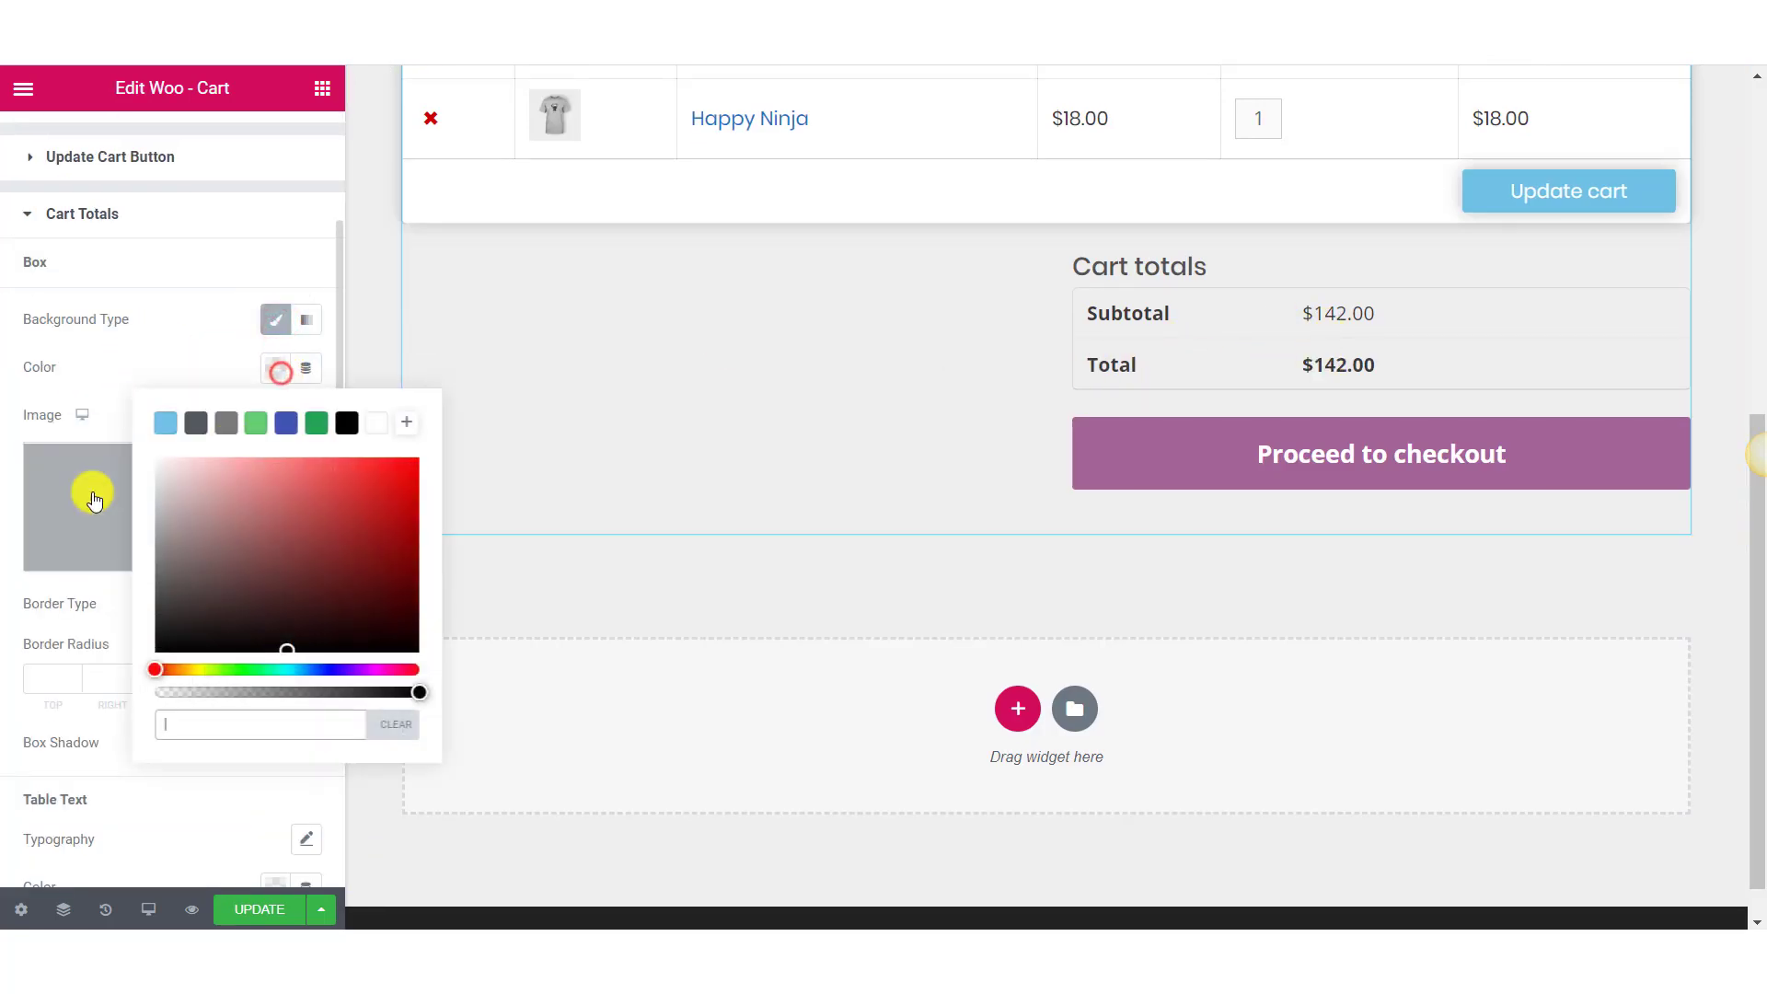
pyautogui.click(157, 381)
# Add a faint box shadow at 0.2 opacity to the Cart totals box
pyautogui.scroll(-3, 162, 477)
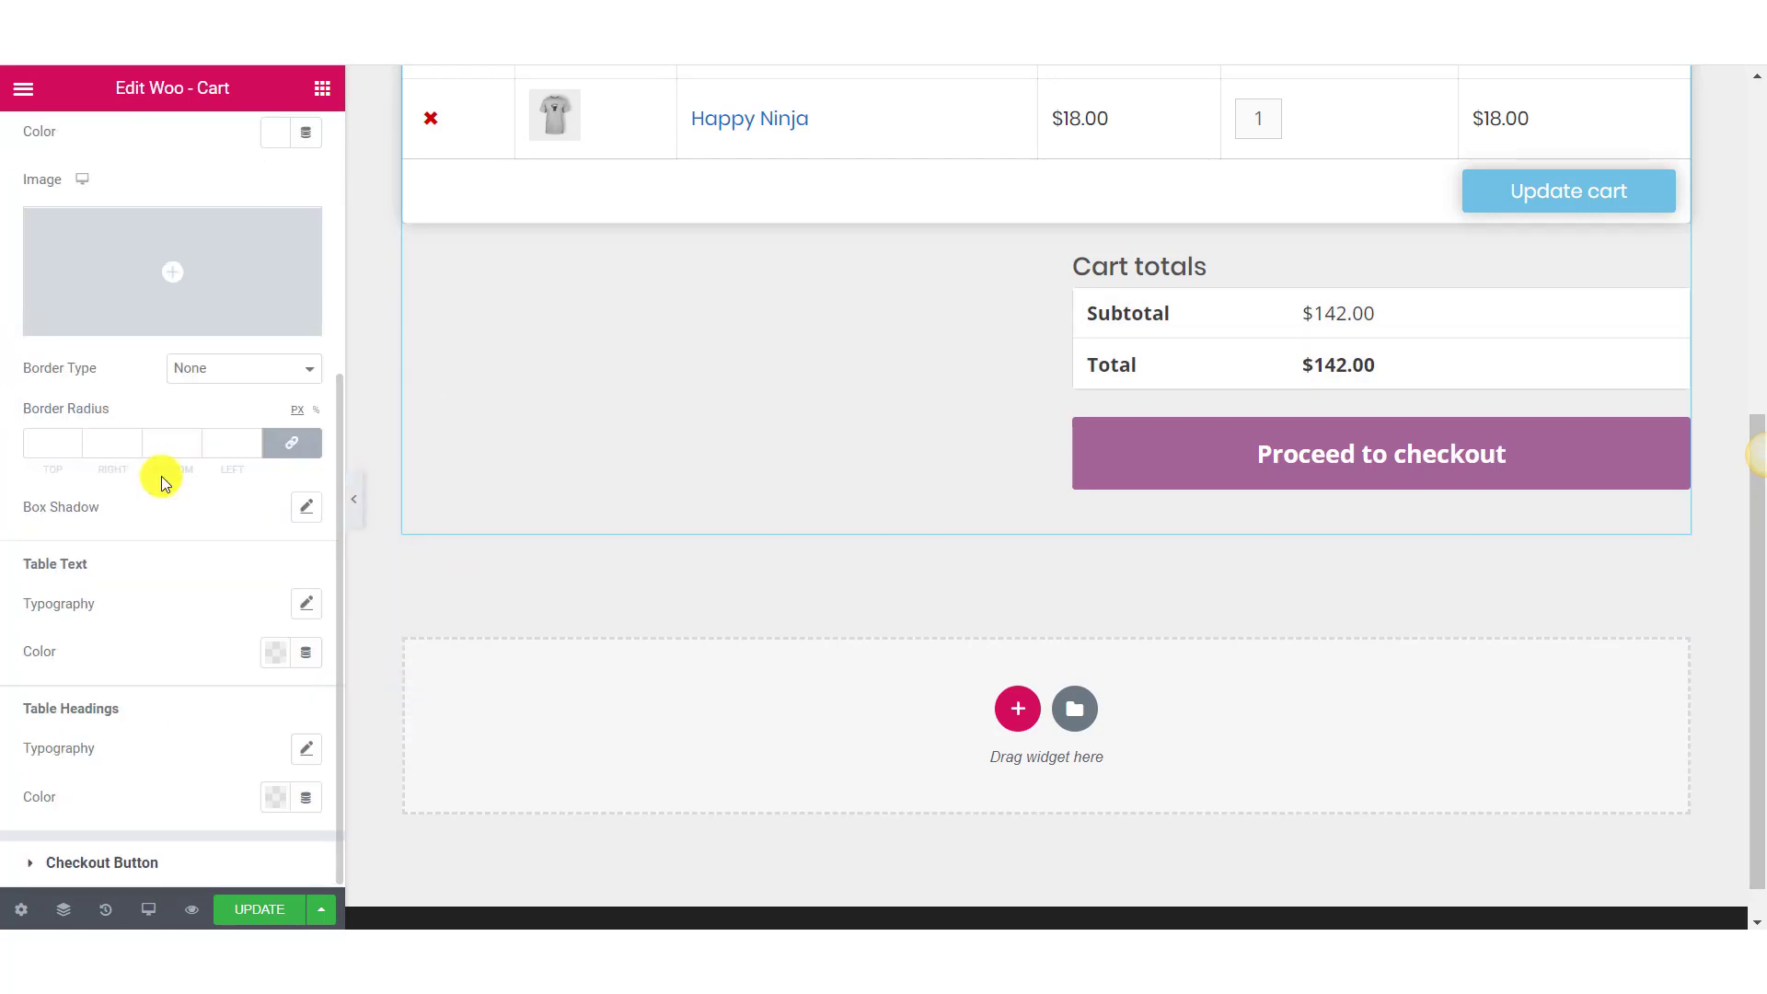
pyautogui.click(303, 505)
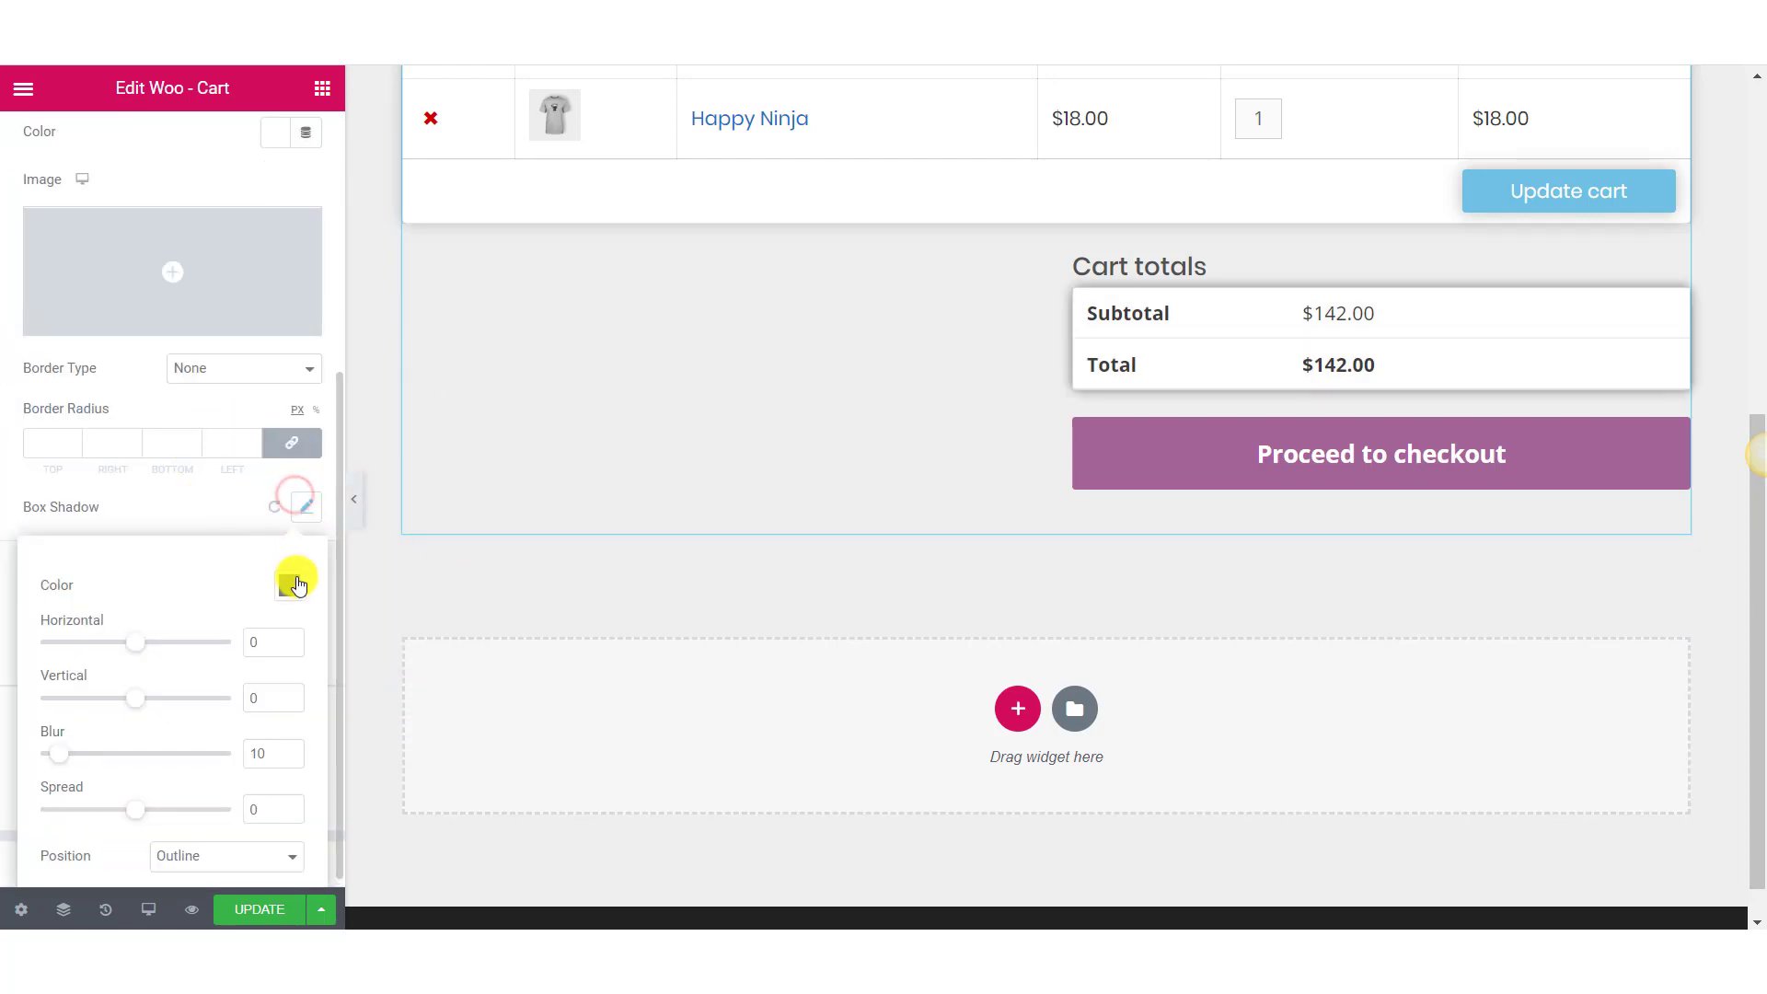
pyautogui.click(289, 583)
pyautogui.moveTo(230, 495); pyautogui.dragTo(222, 497)
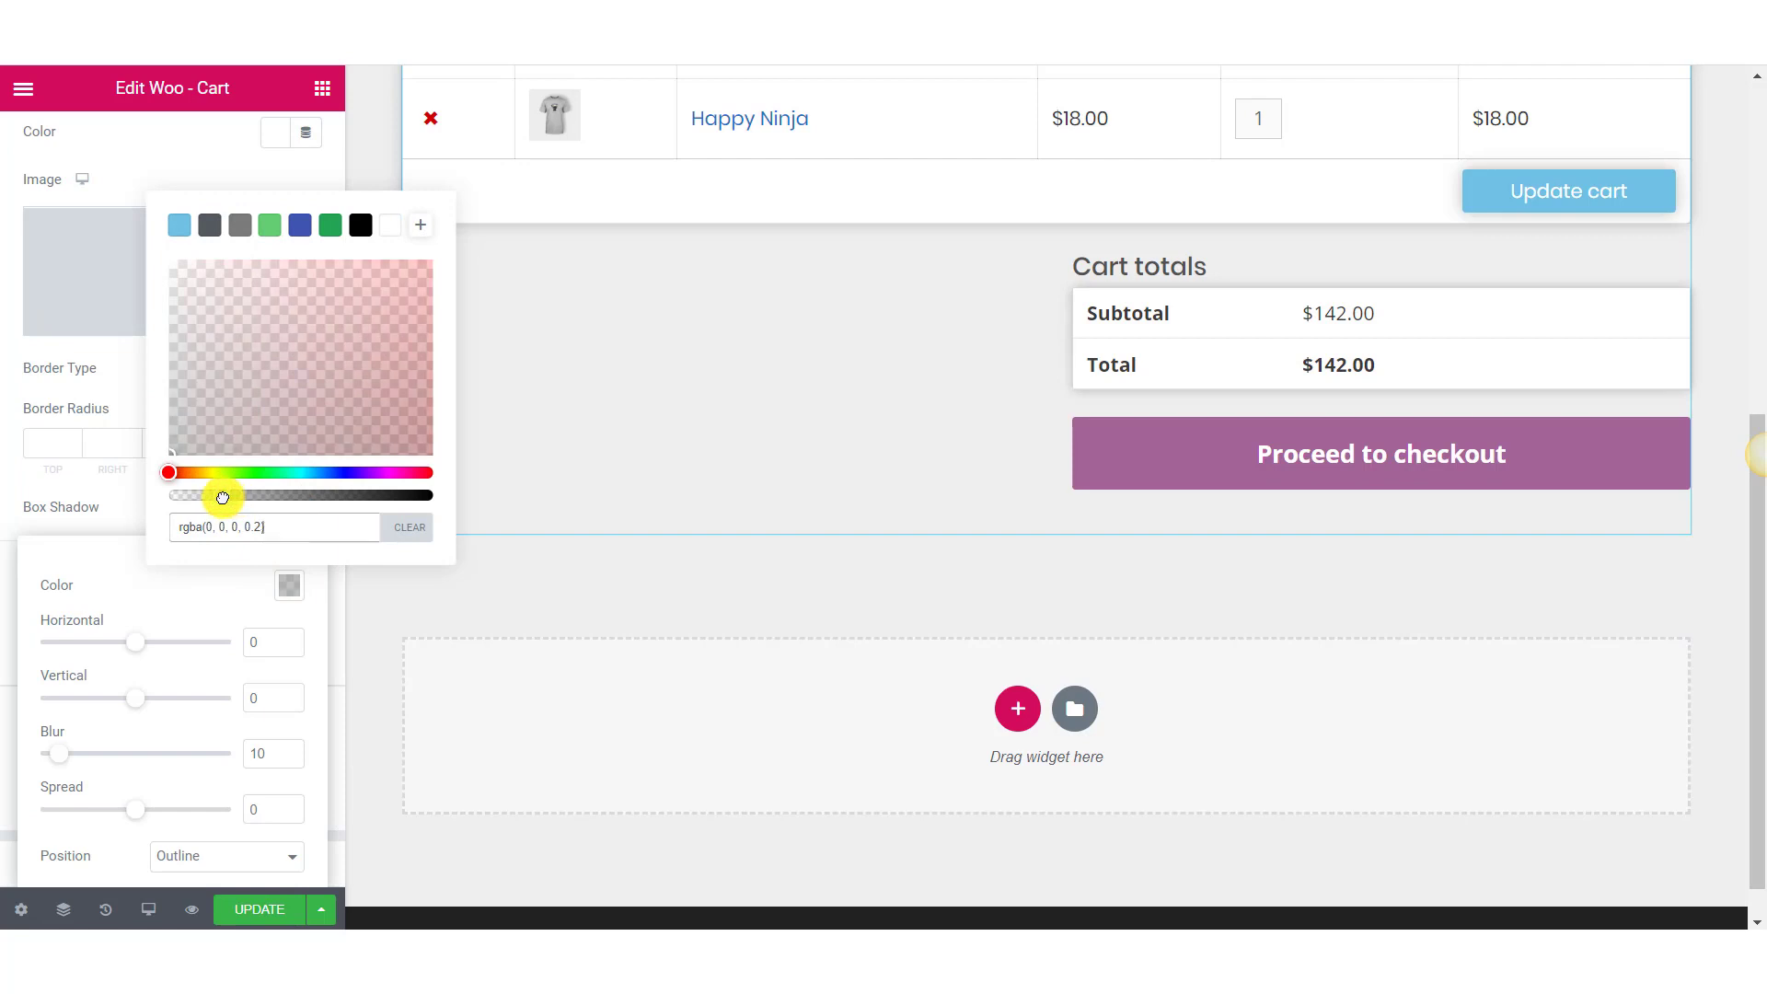
pyautogui.click(124, 506)
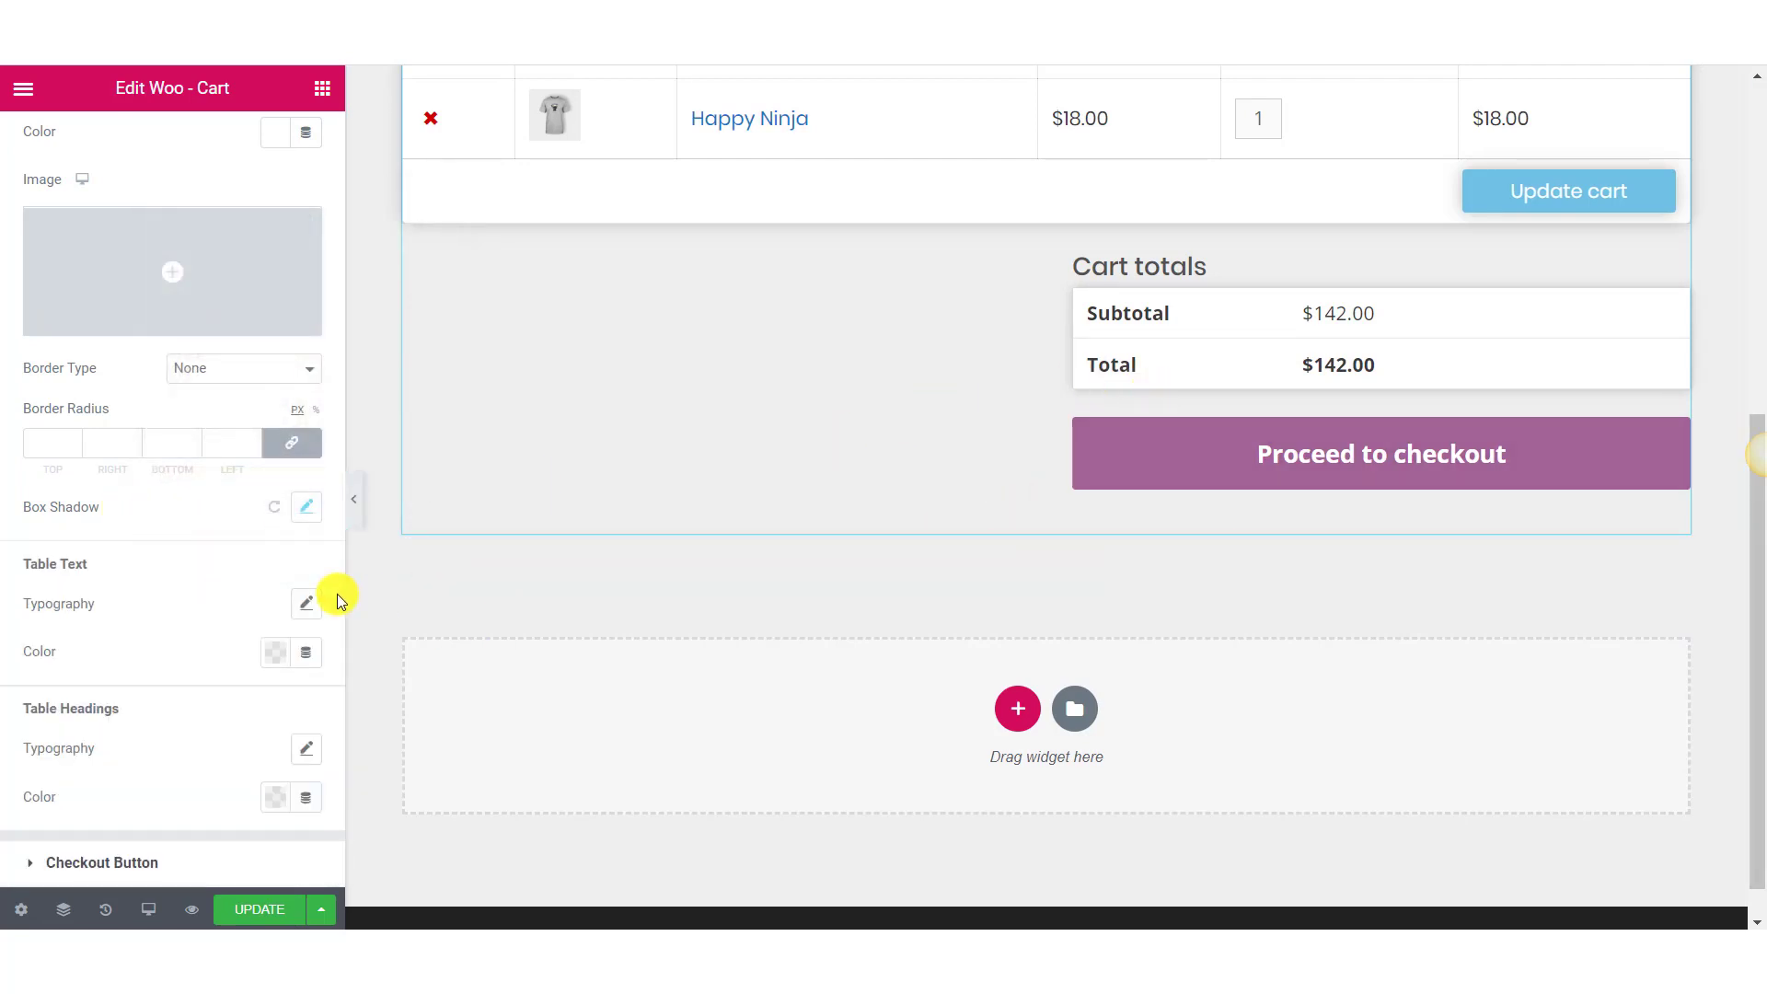
# Set the cart totals table text to Poppins at weight 400
pyautogui.click(304, 603)
pyautogui.click(230, 668)
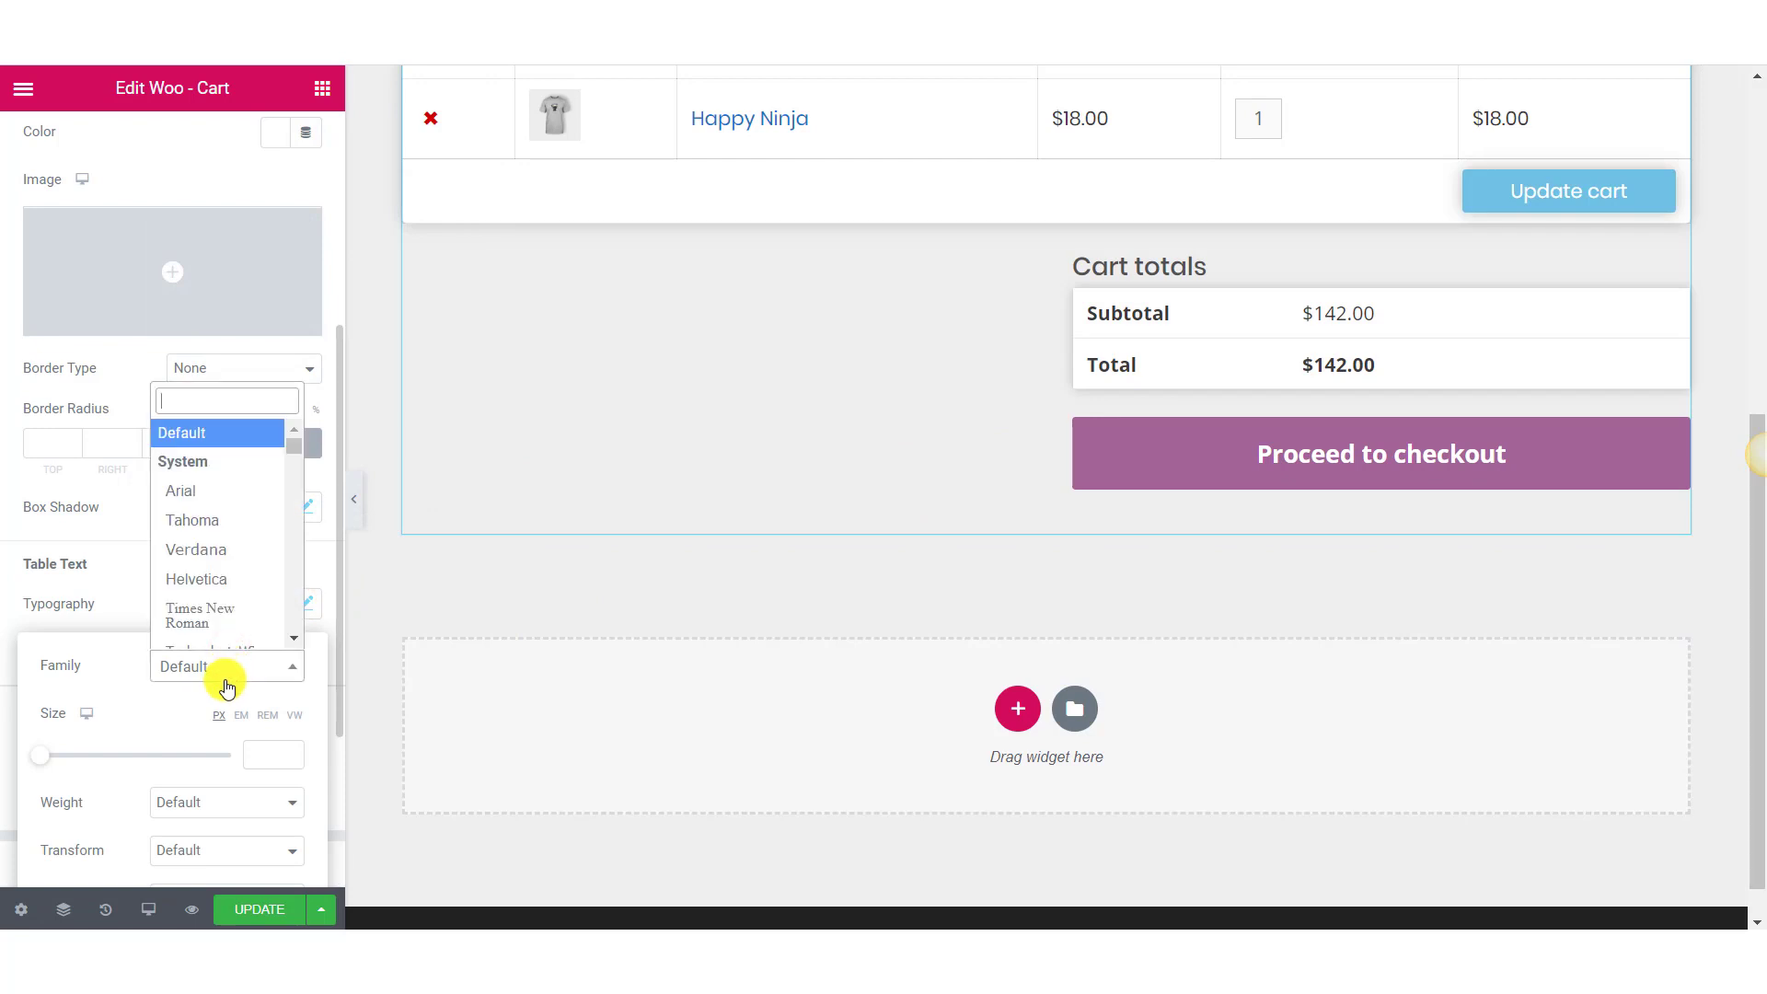
pyautogui.write('pop')
pyautogui.press('Return')
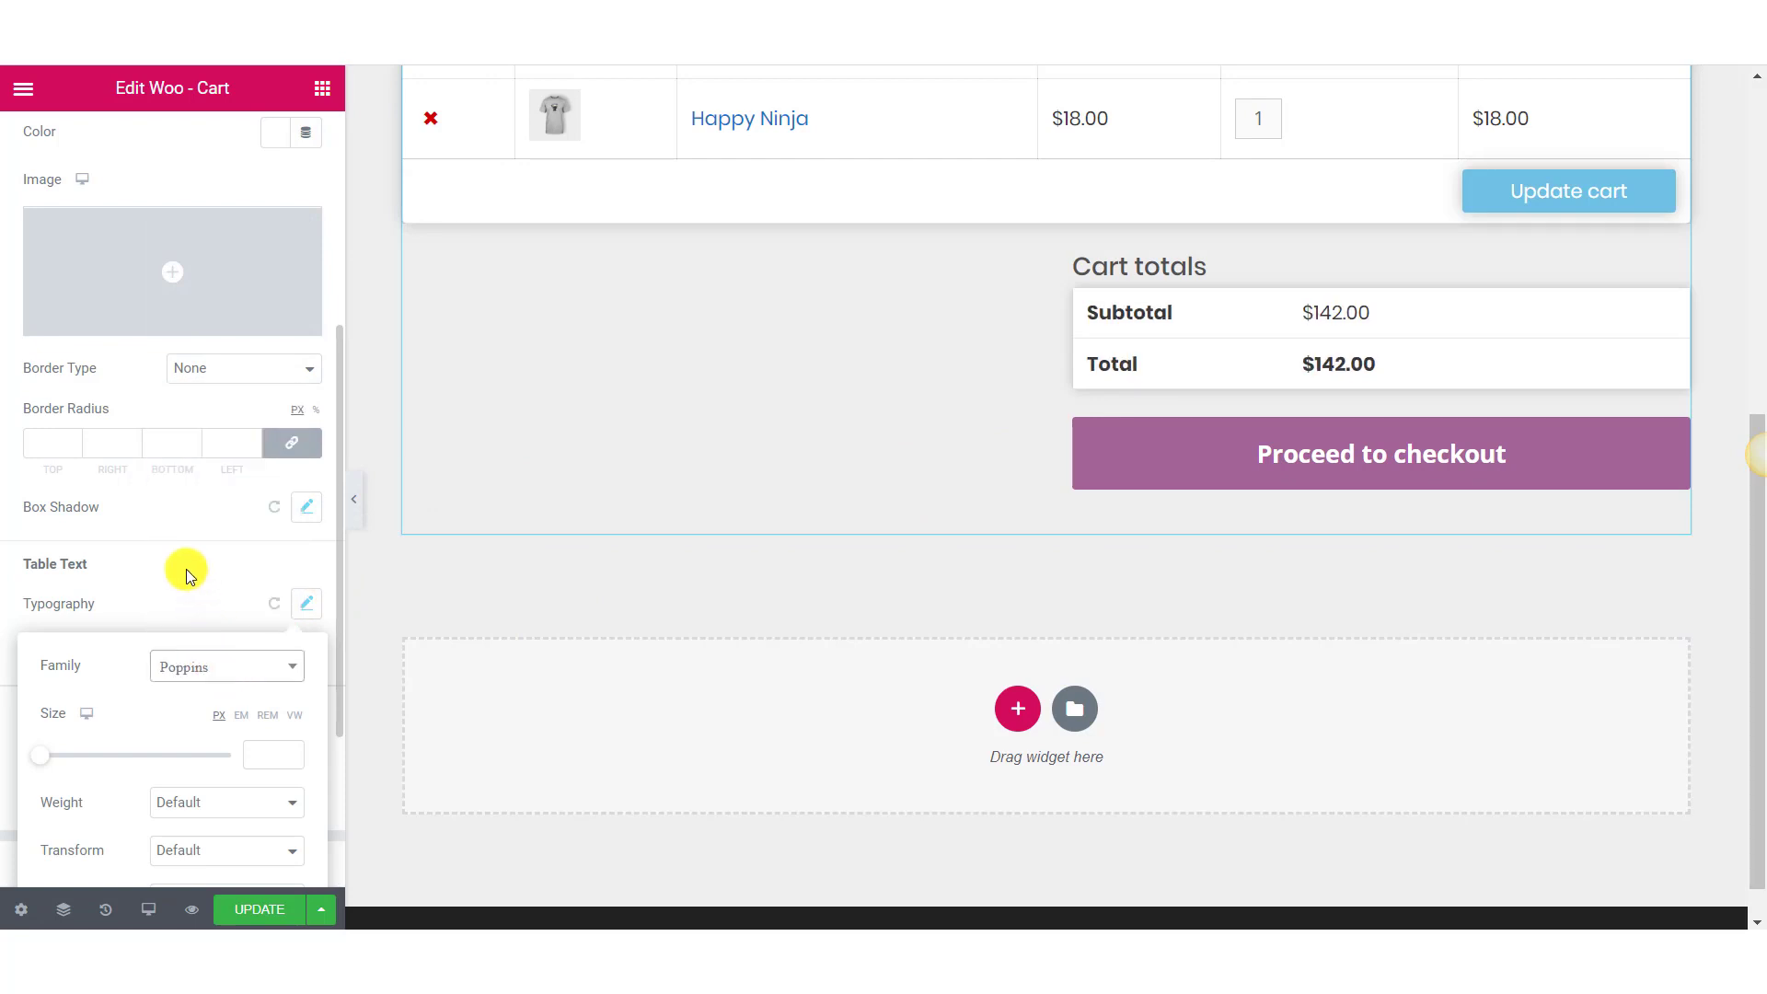
pyautogui.scroll(-3, 196, 714)
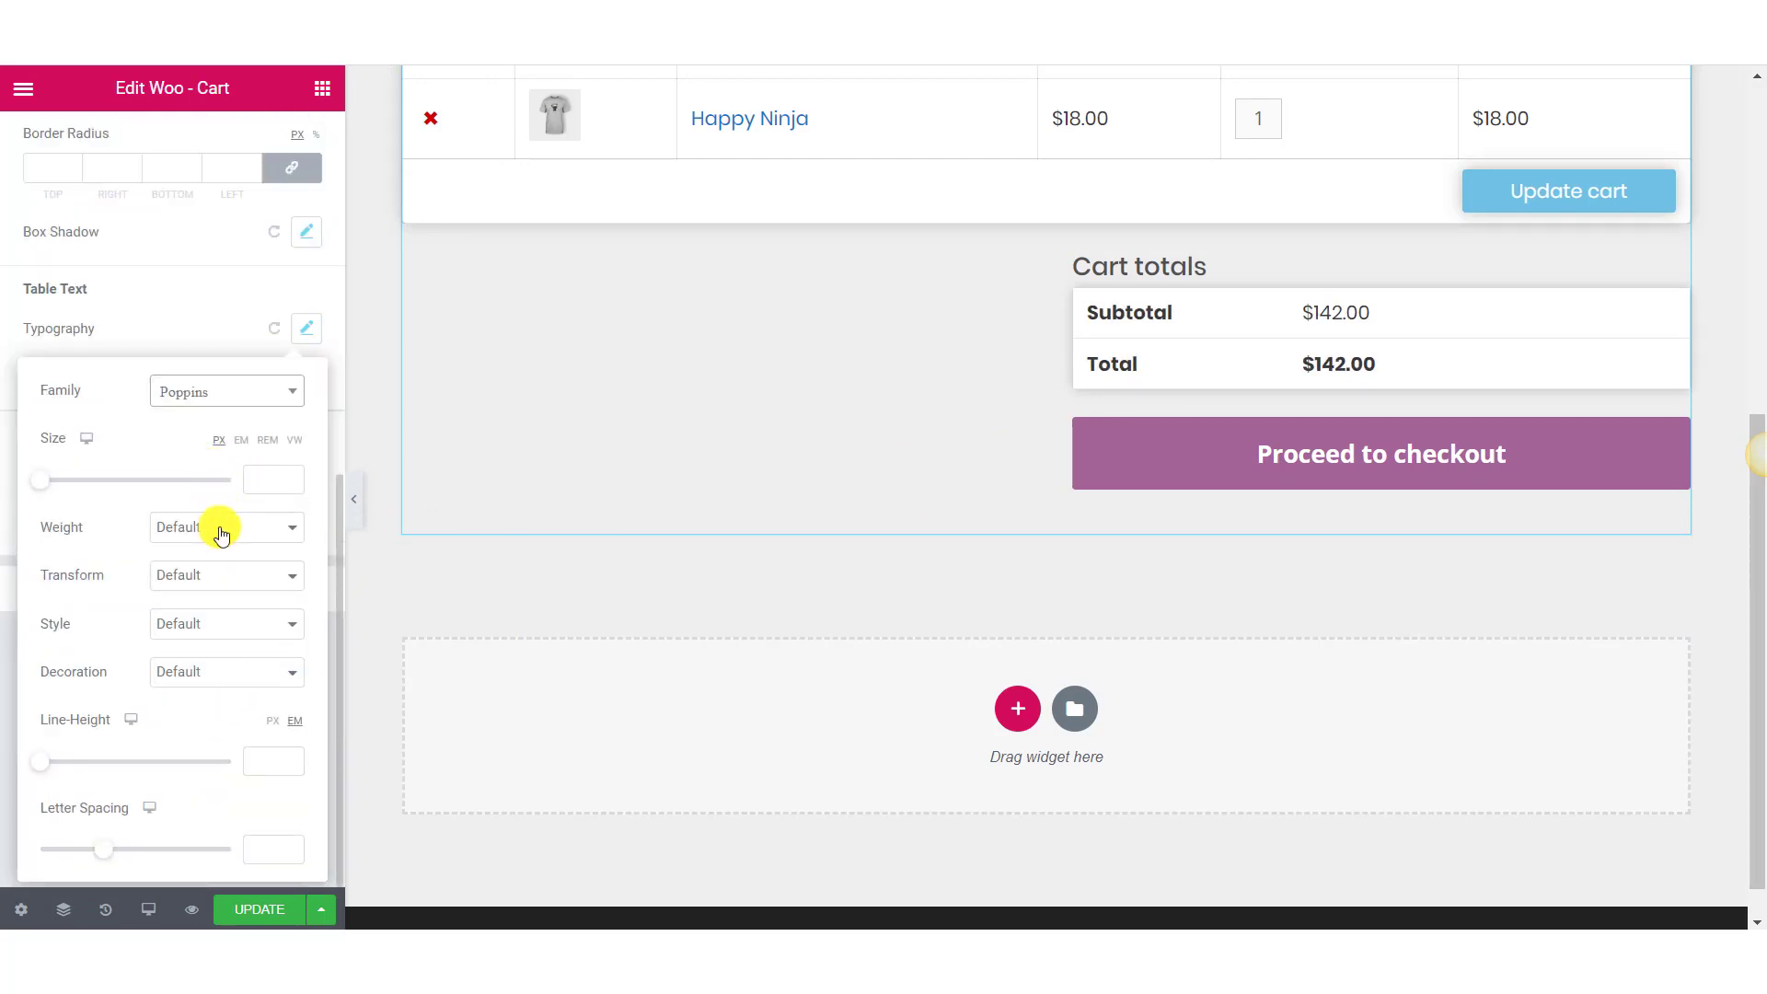
pyautogui.click(221, 529)
pyautogui.click(218, 673)
pyautogui.click(219, 529)
pyautogui.click(229, 609)
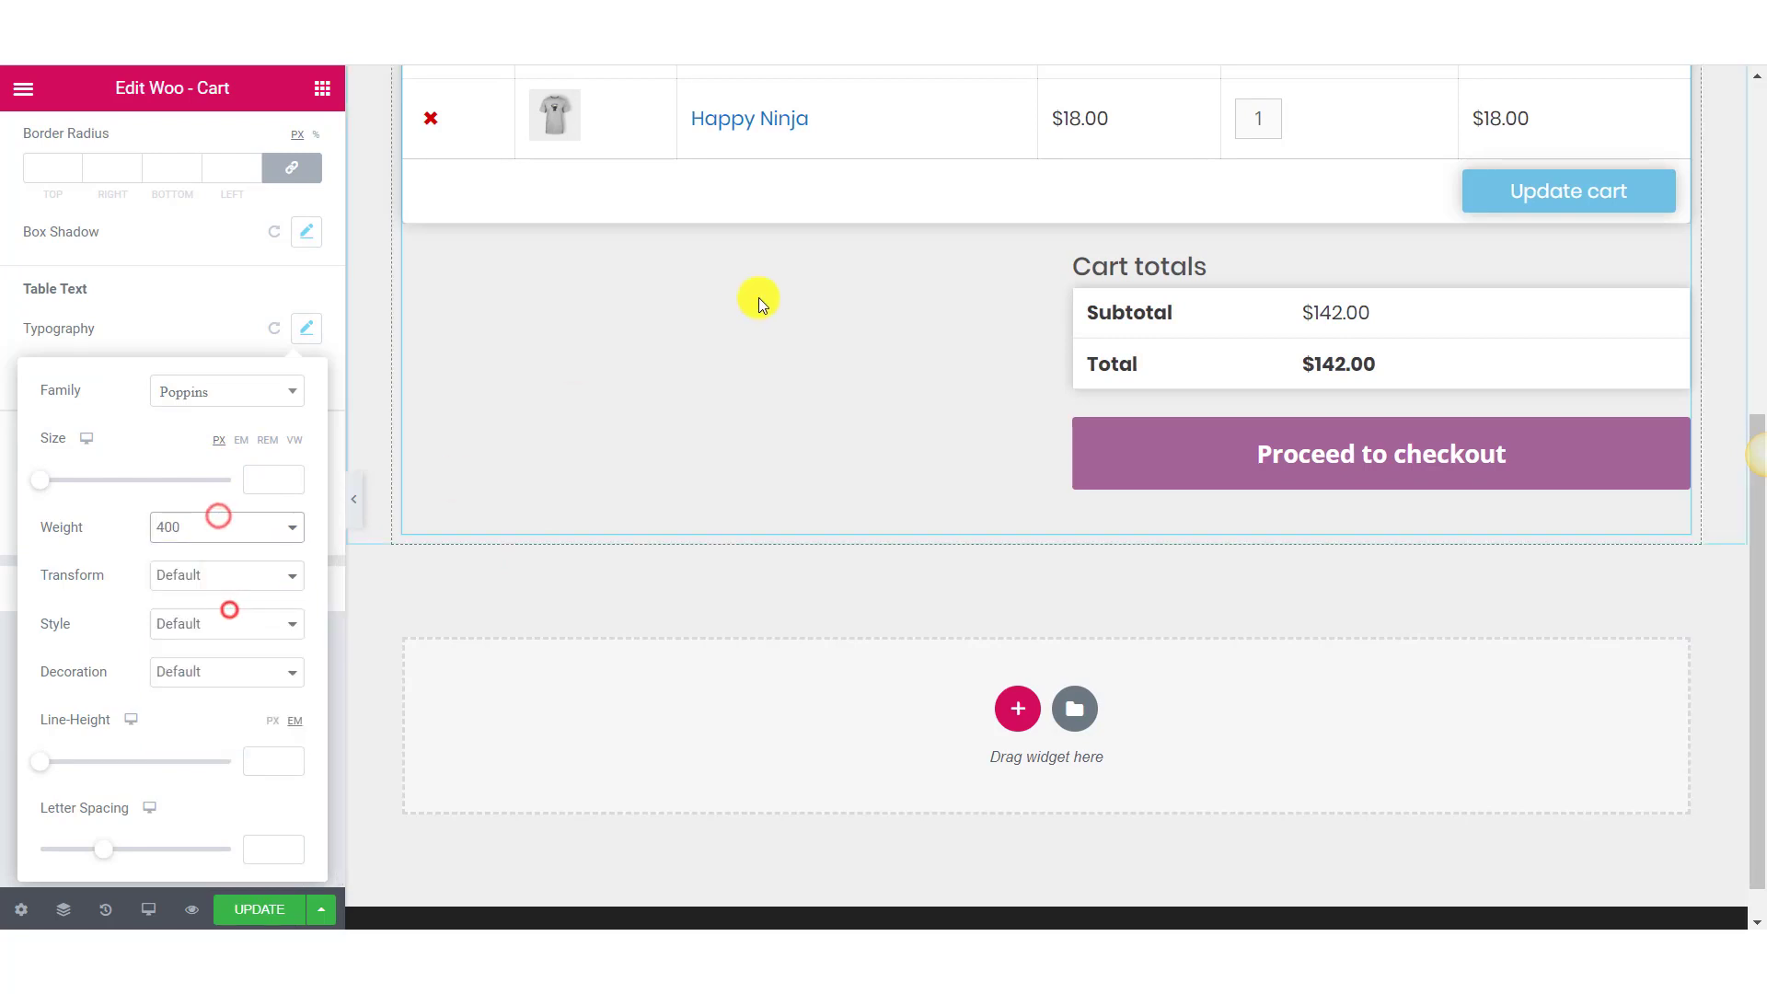
pyautogui.click(231, 313)
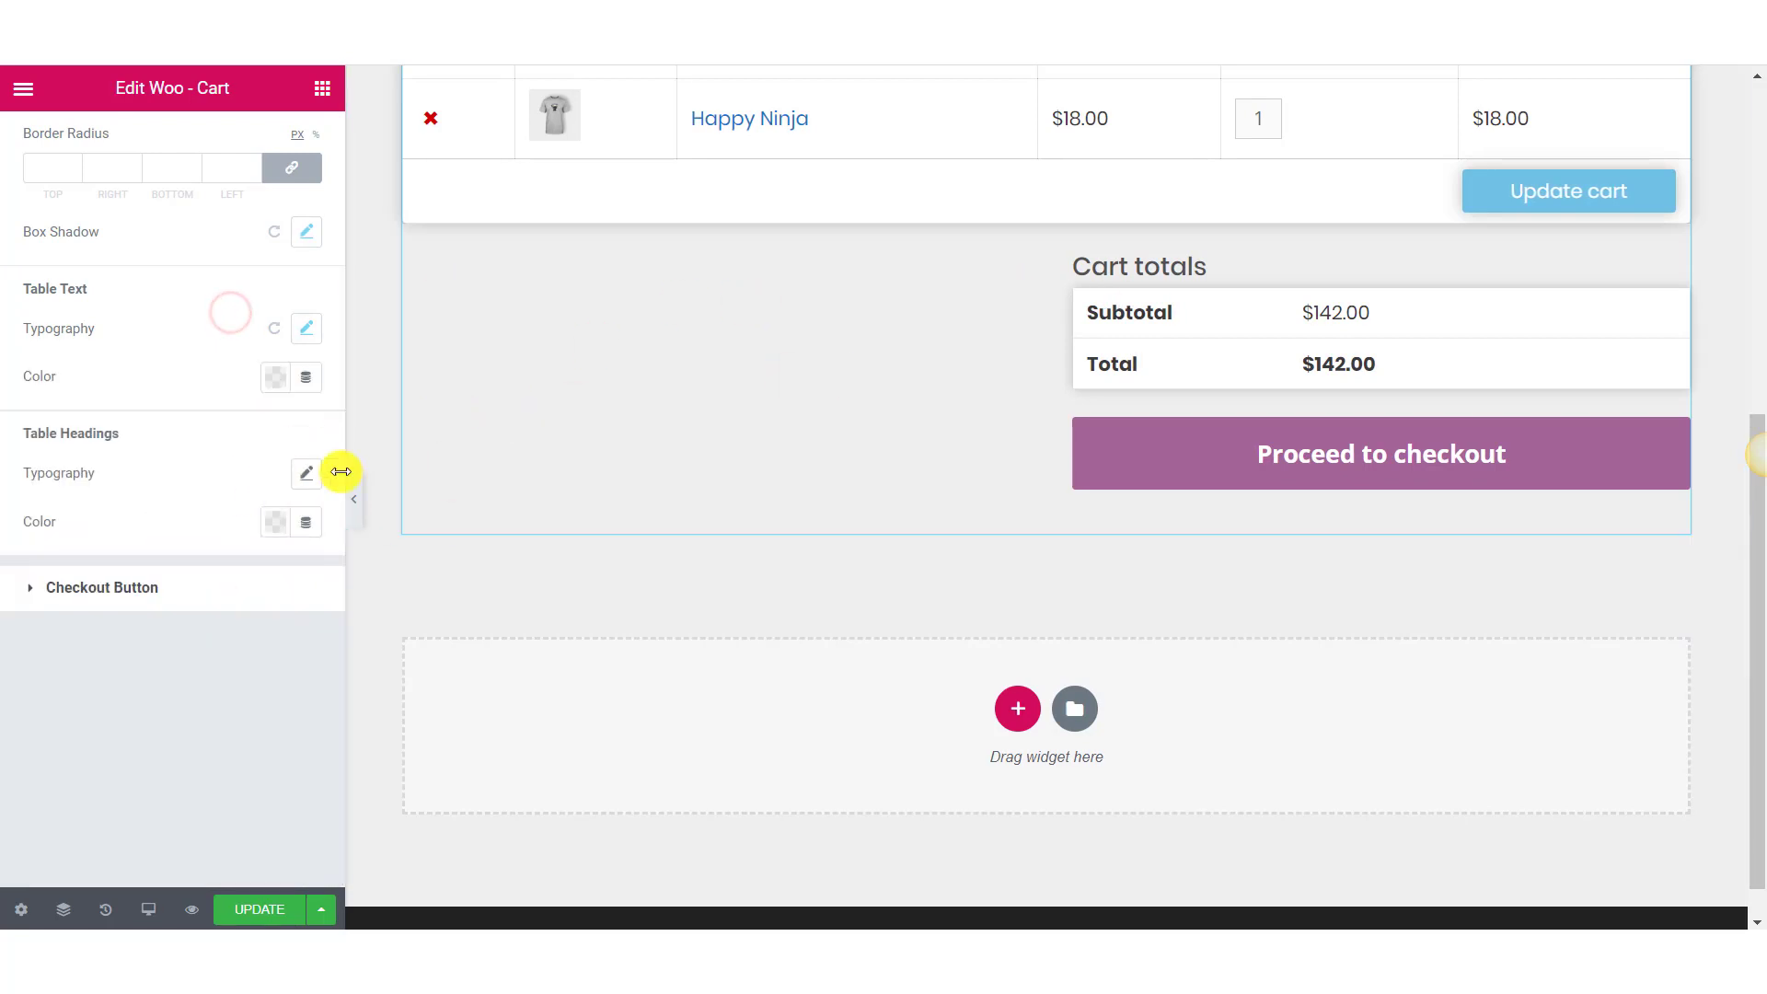
# Set the totals headings line height to 3.5, keeping their default colour
pyautogui.click(306, 473)
pyautogui.click(197, 395)
pyautogui.click(208, 336)
pyautogui.click(278, 387)
pyautogui.click(165, 439)
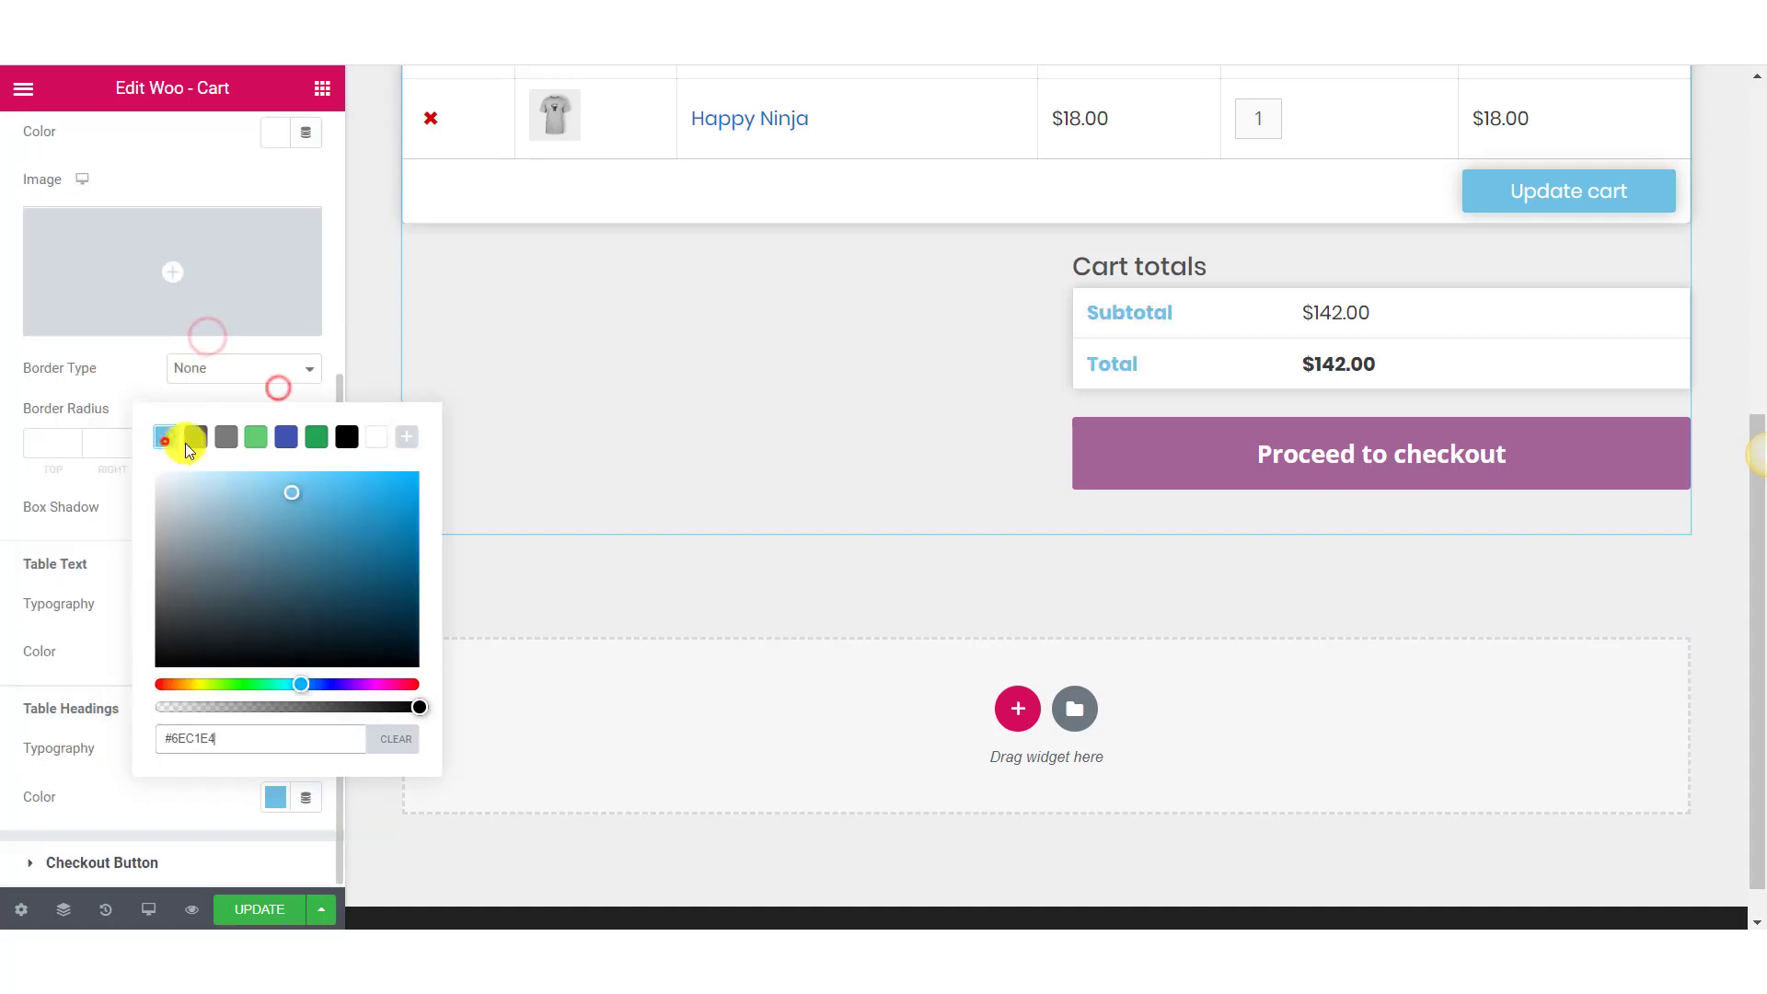
pyautogui.click(396, 738)
pyautogui.click(306, 747)
pyautogui.moveTo(46, 760); pyautogui.dragTo(109, 763)
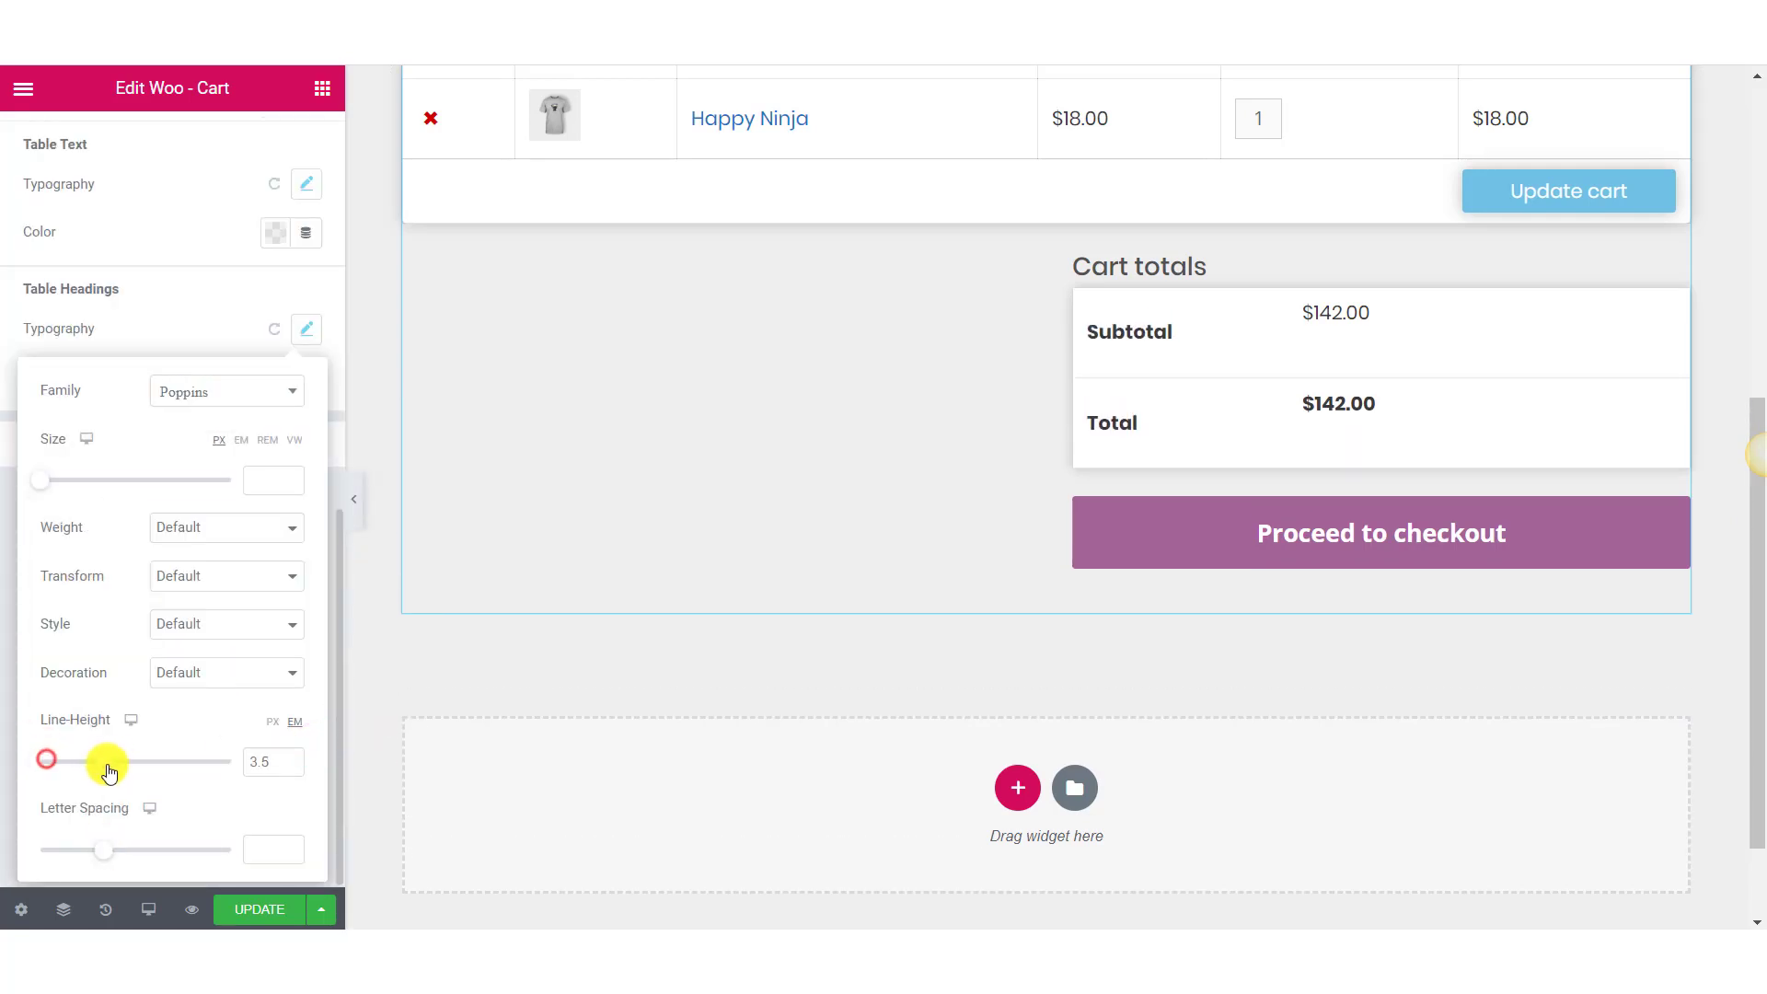
pyautogui.click(306, 183)
pyautogui.scroll(2, 122, 584)
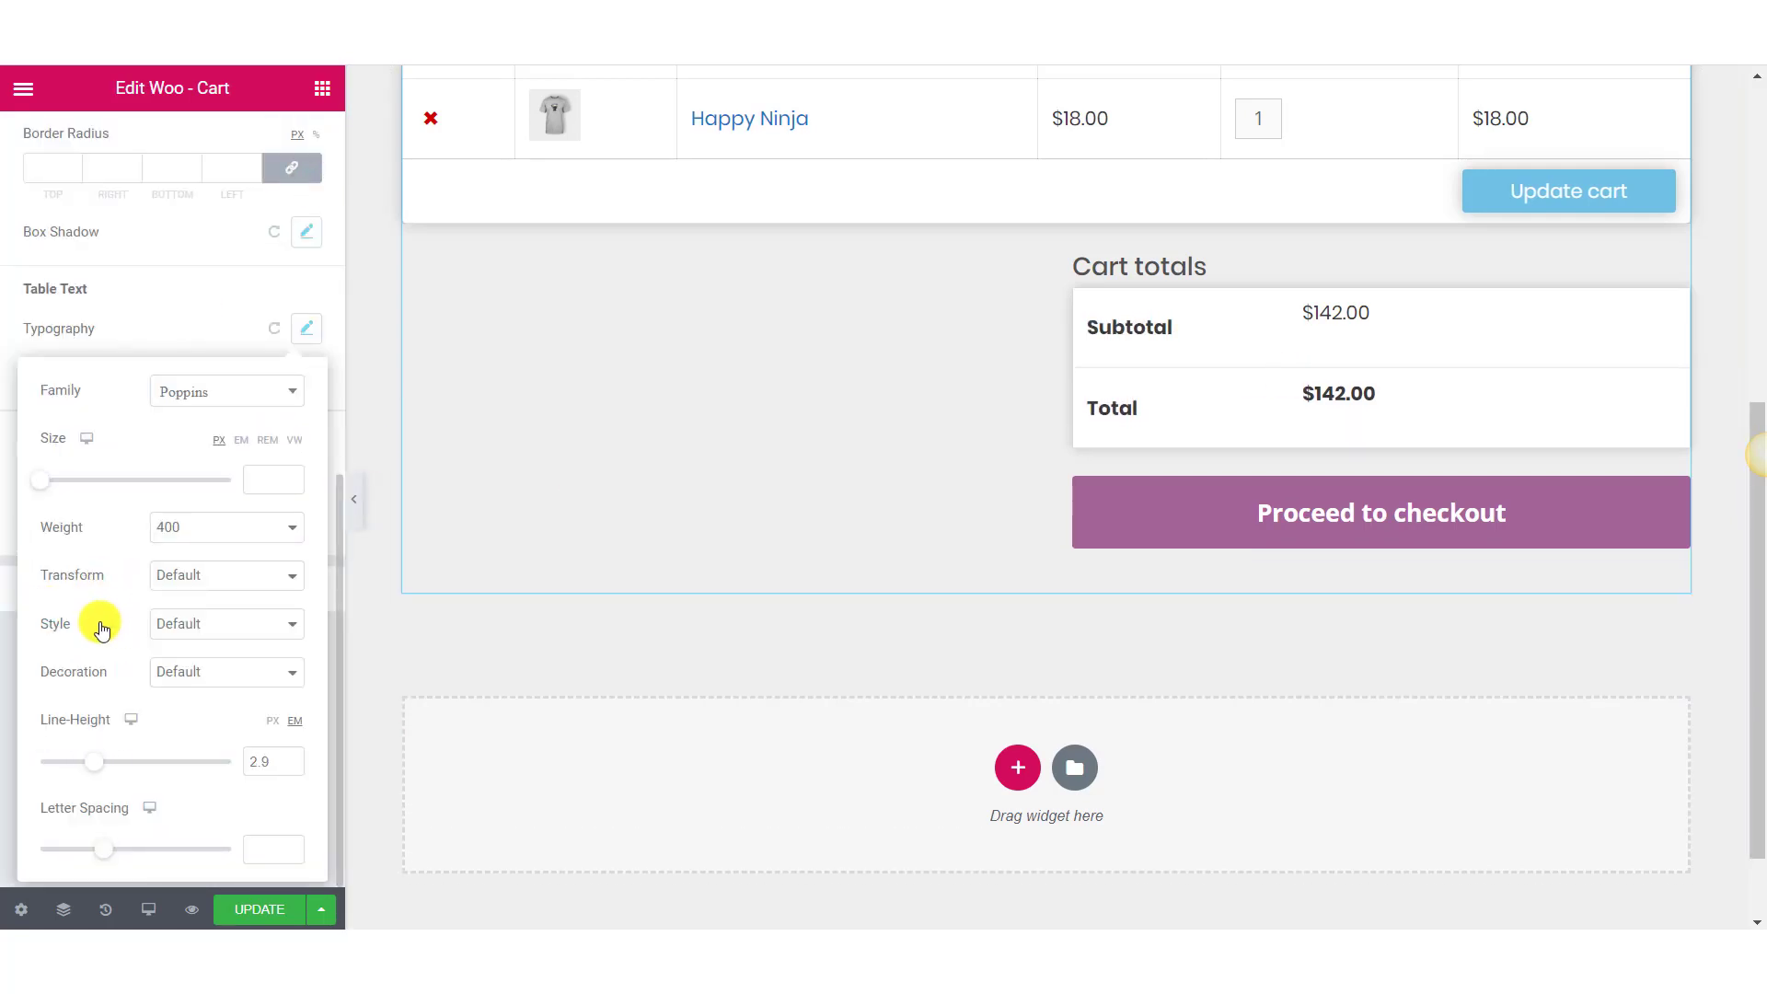
pyautogui.click(284, 761)
pyautogui.scroll(3, 158, 481)
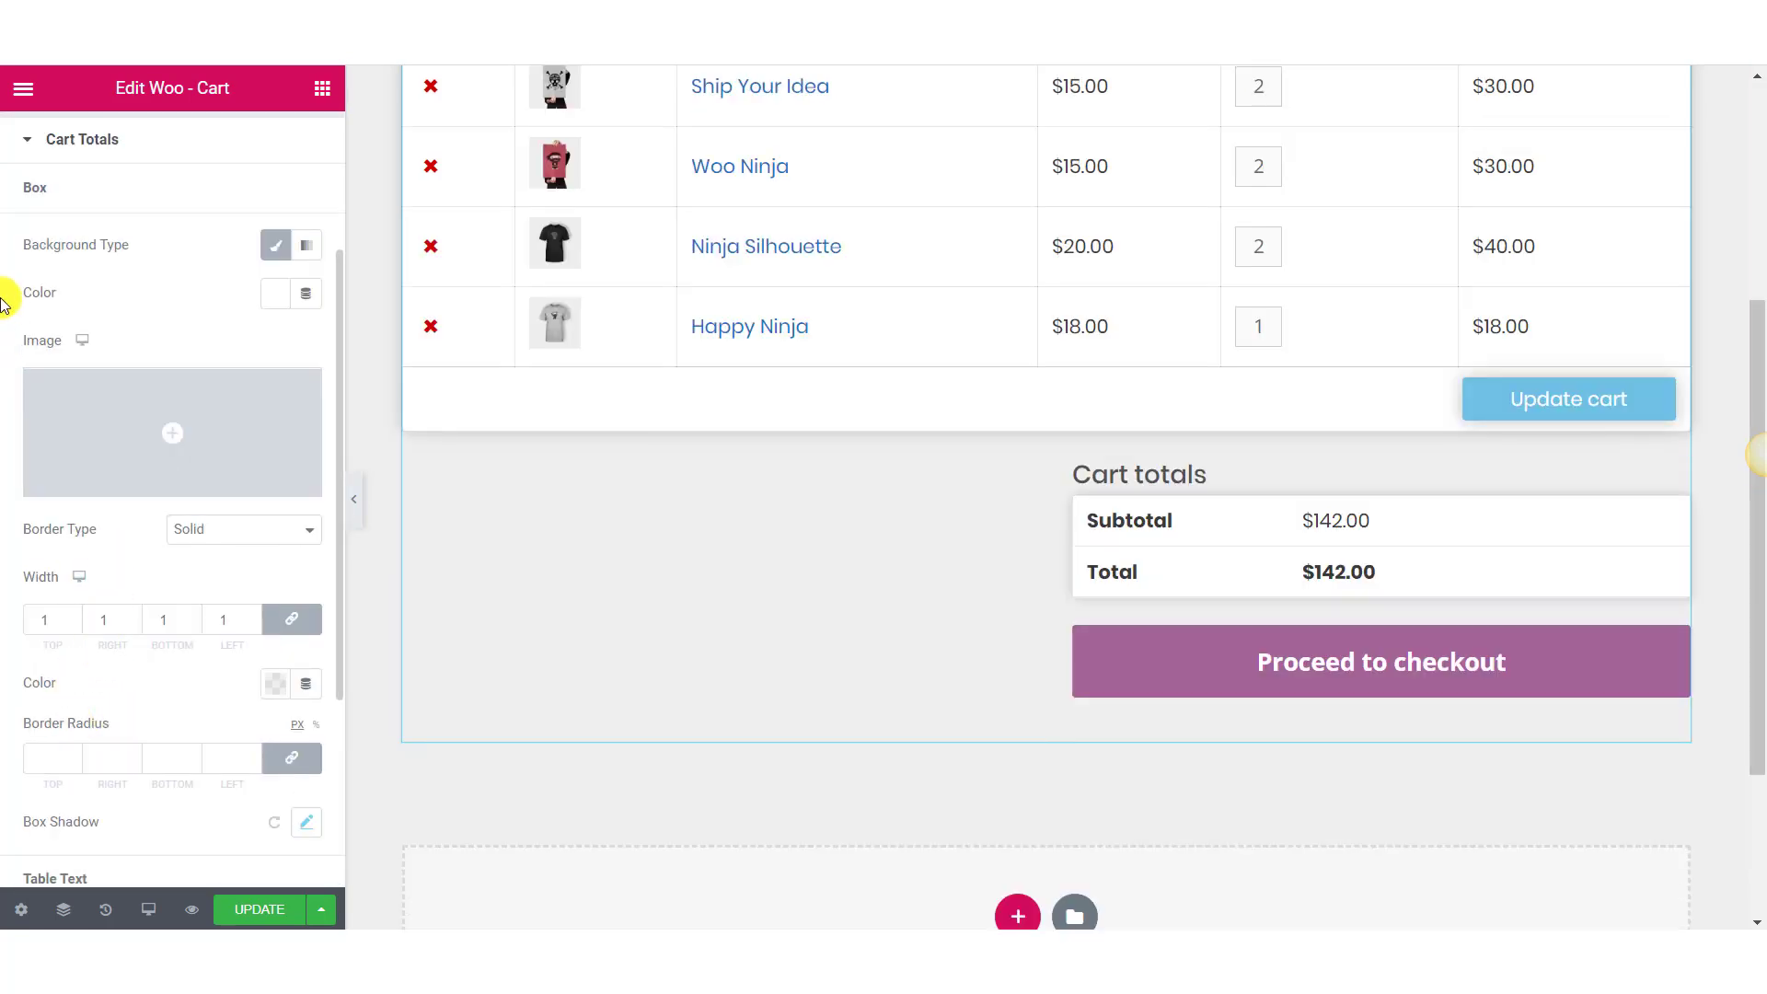
pyautogui.scroll(2, 142, 513)
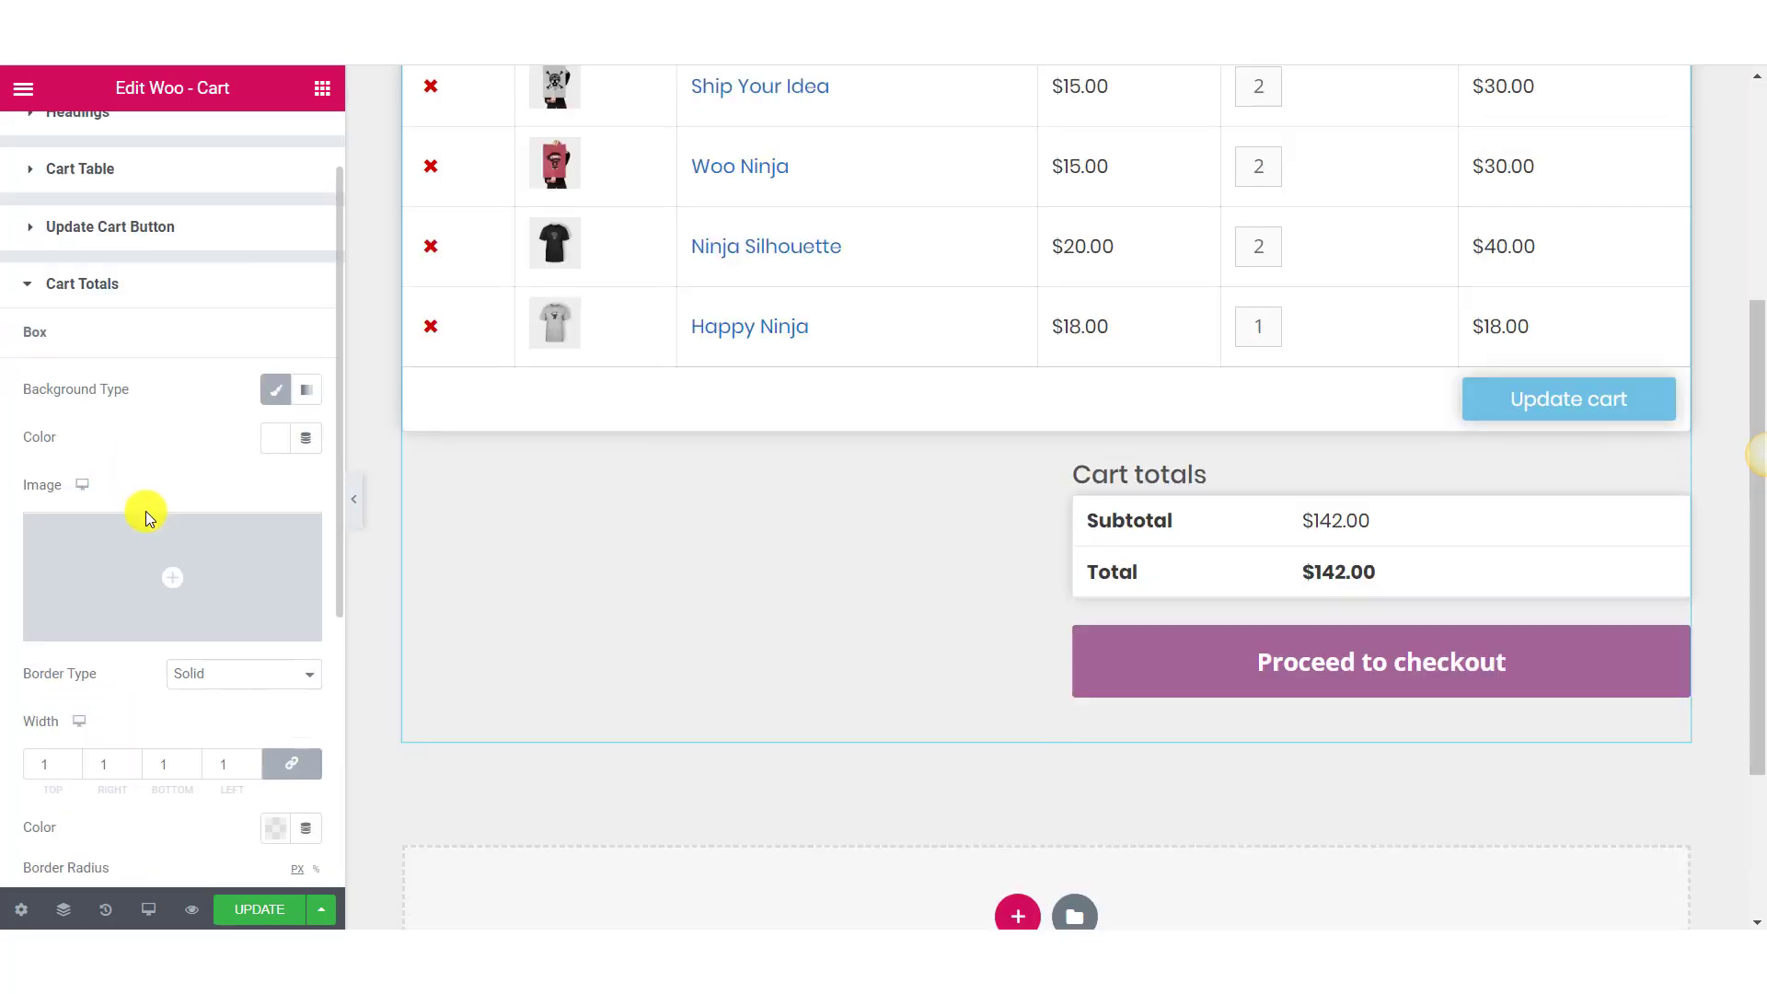
# Set the Proceed to checkout button typography to Poppins, size 20, with a chosen weight
pyautogui.click(138, 293)
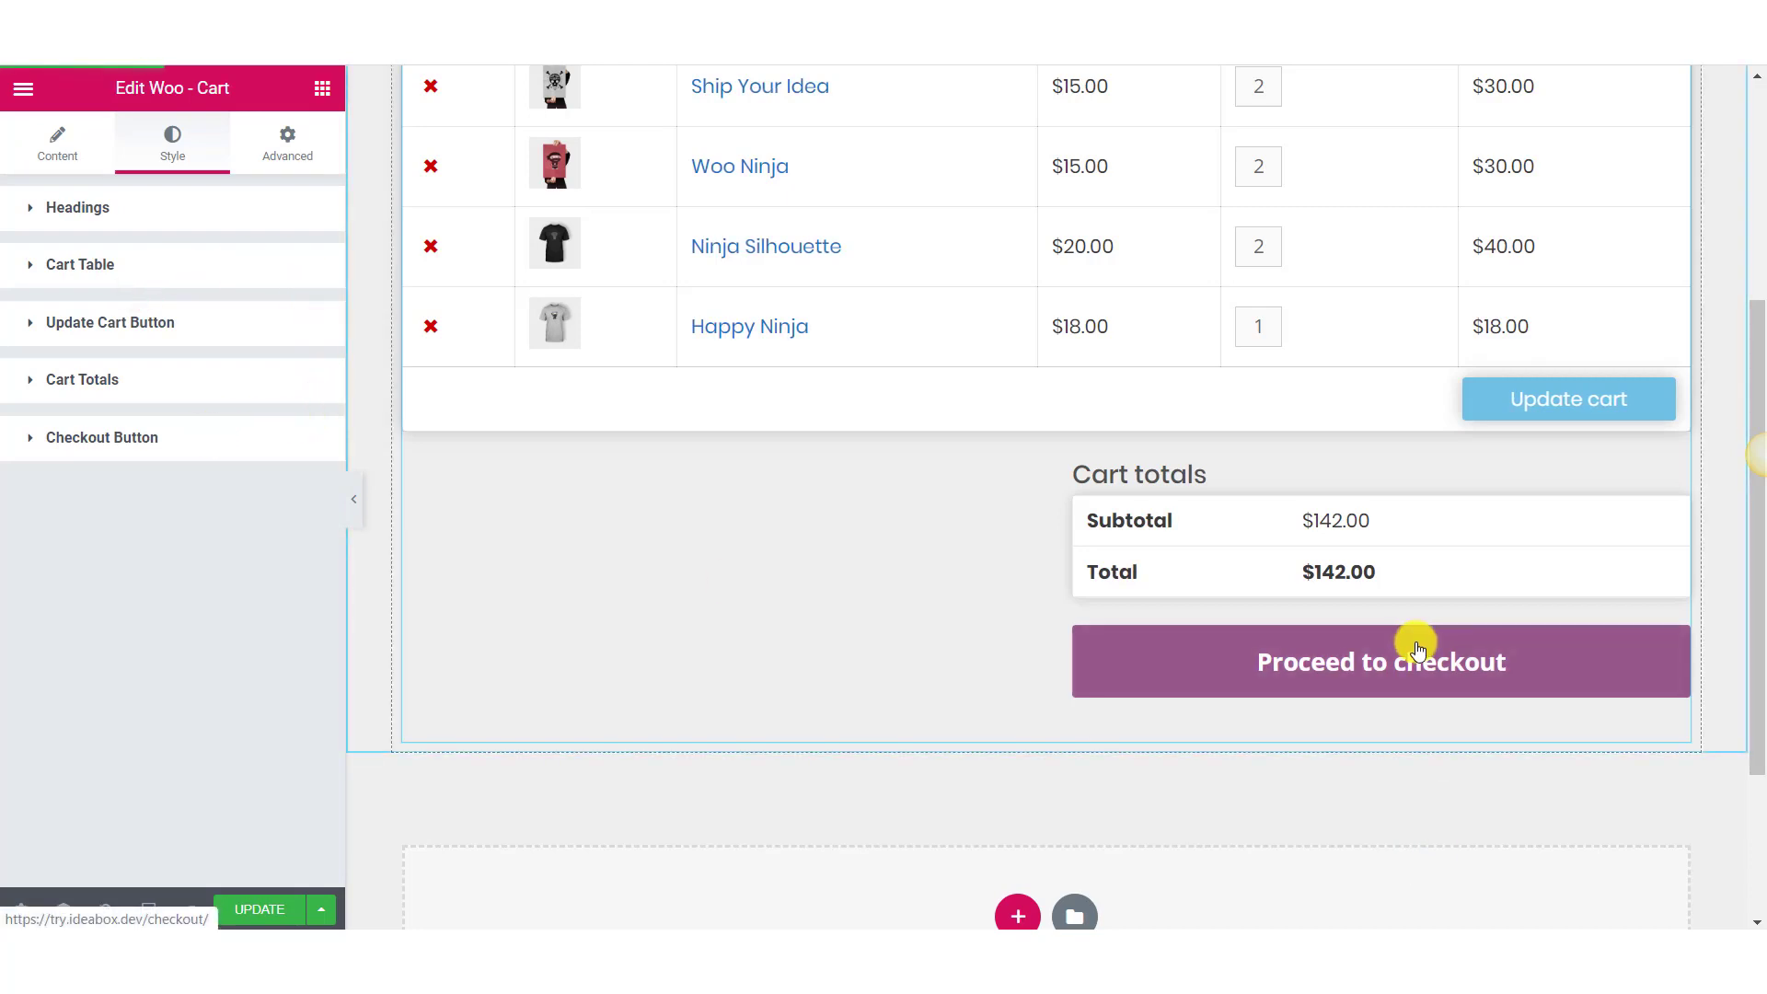
pyautogui.click(147, 440)
pyautogui.scroll(-3, 206, 466)
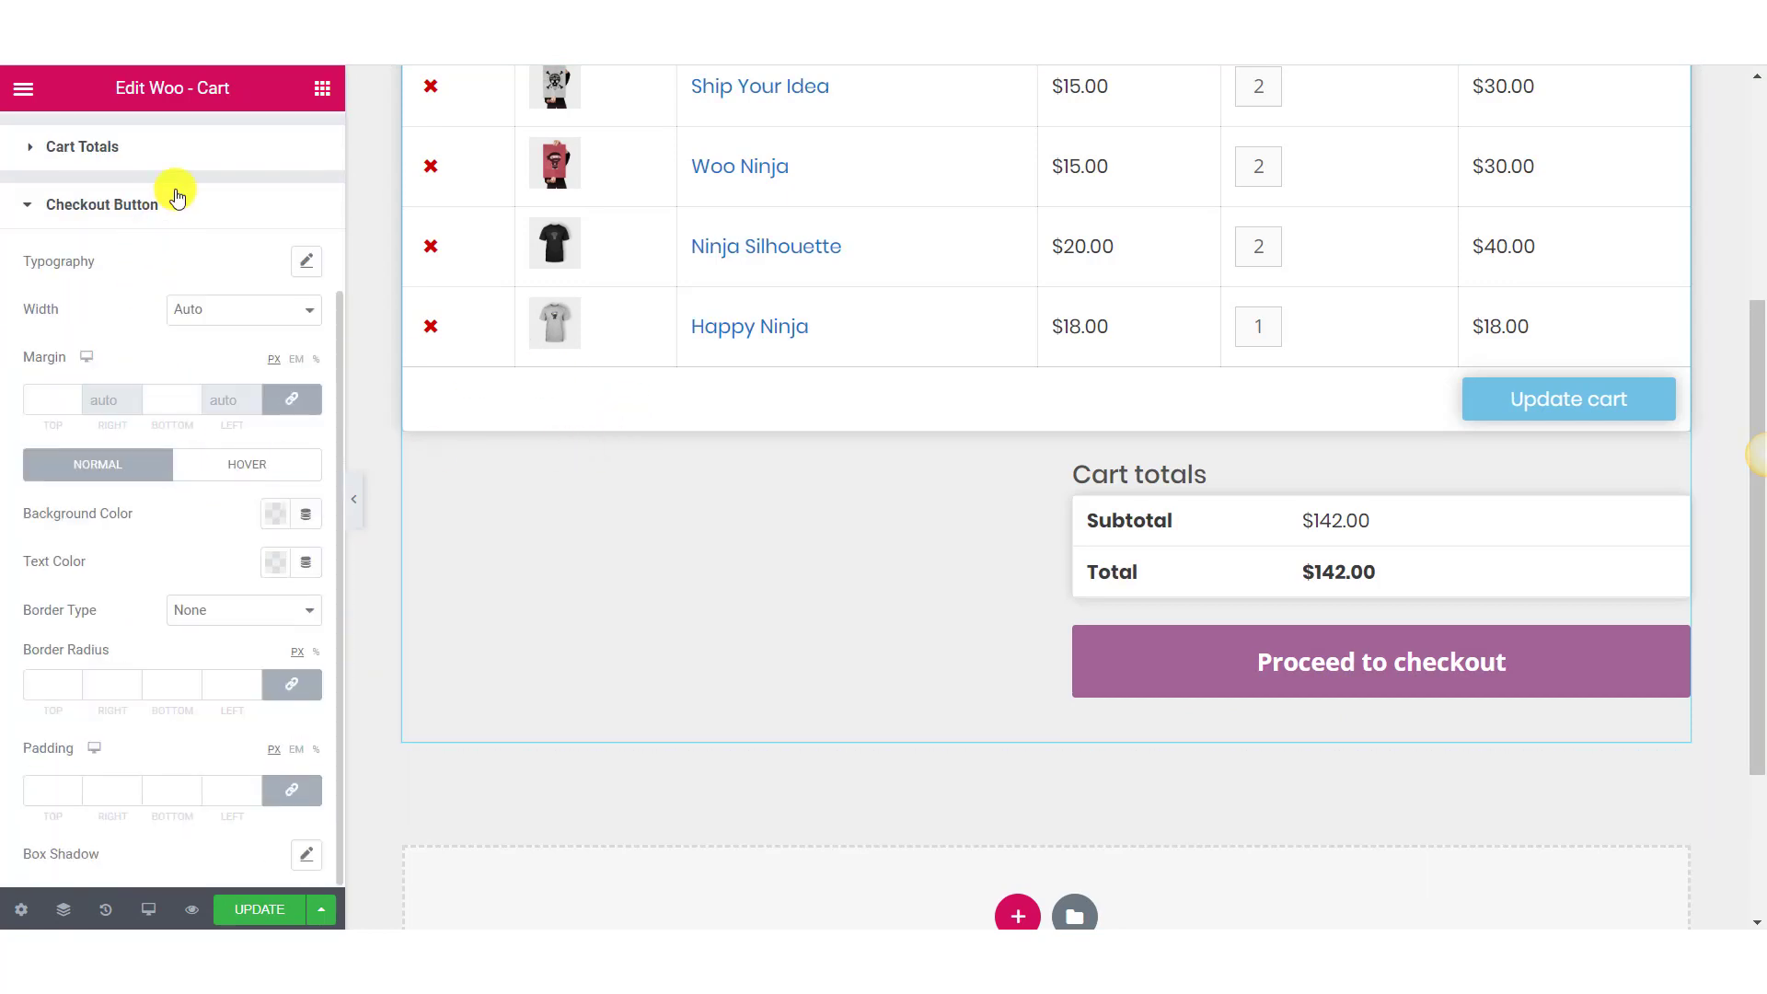
pyautogui.click(303, 274)
pyautogui.click(284, 324)
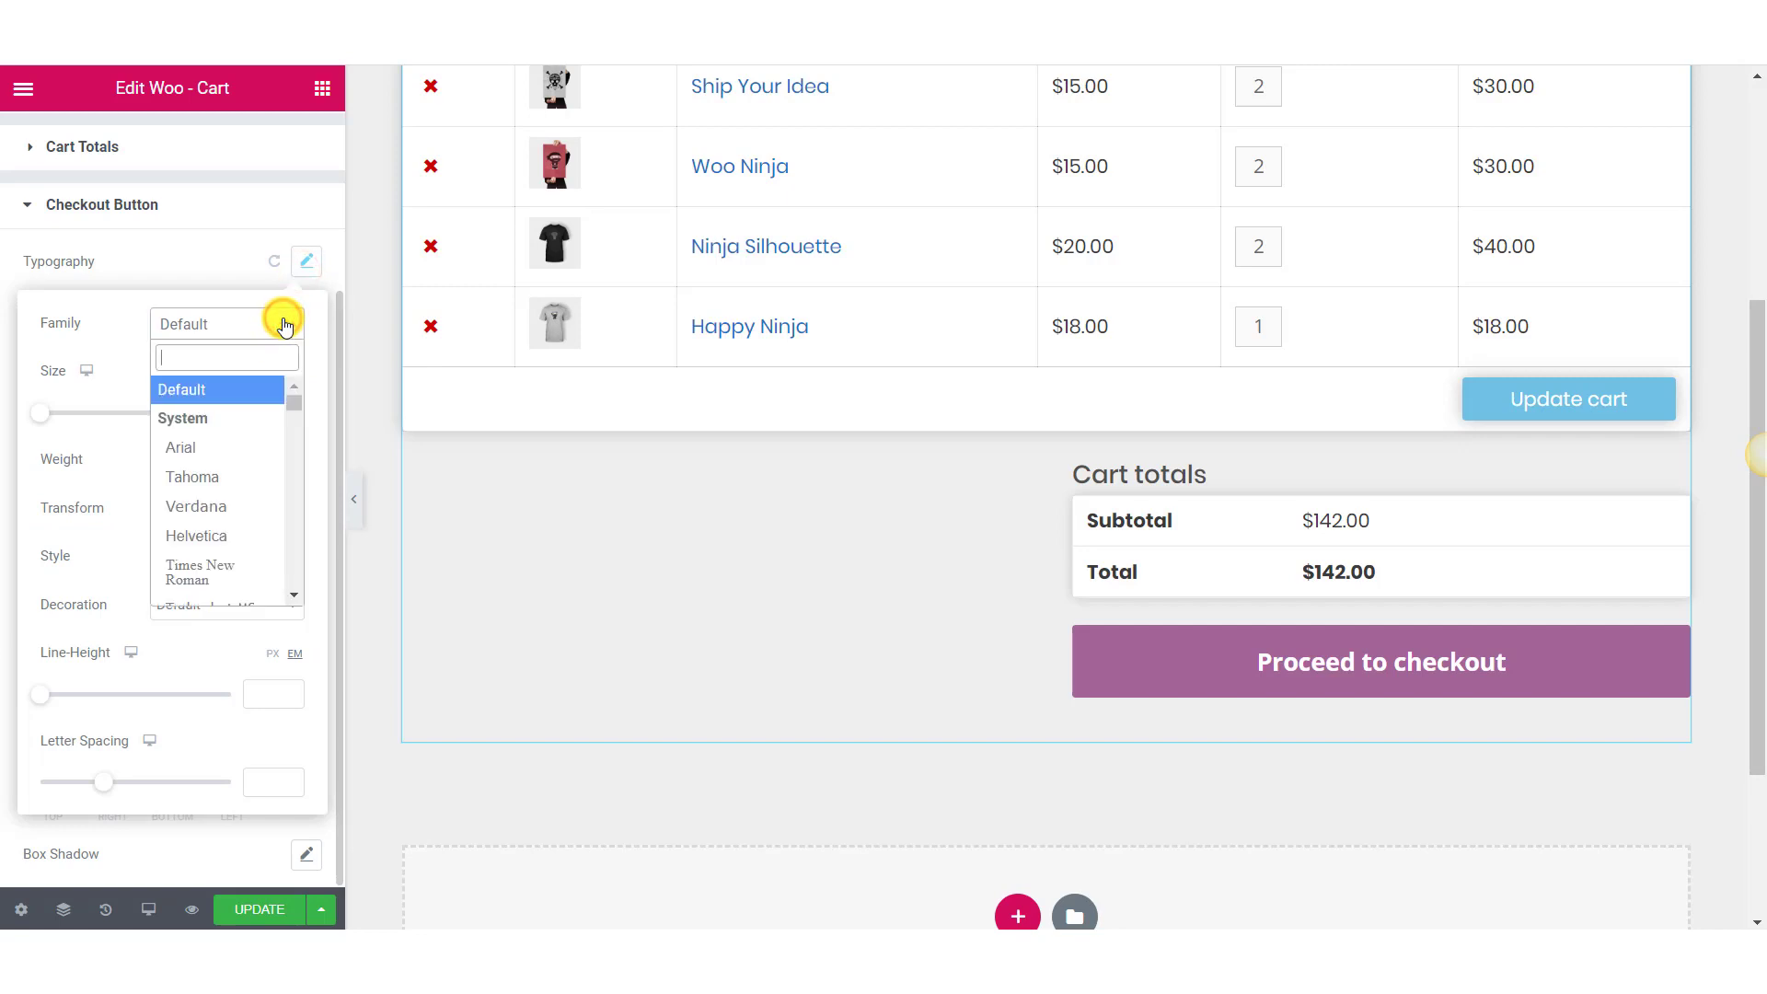
pyautogui.click(239, 351)
pyautogui.click(264, 413)
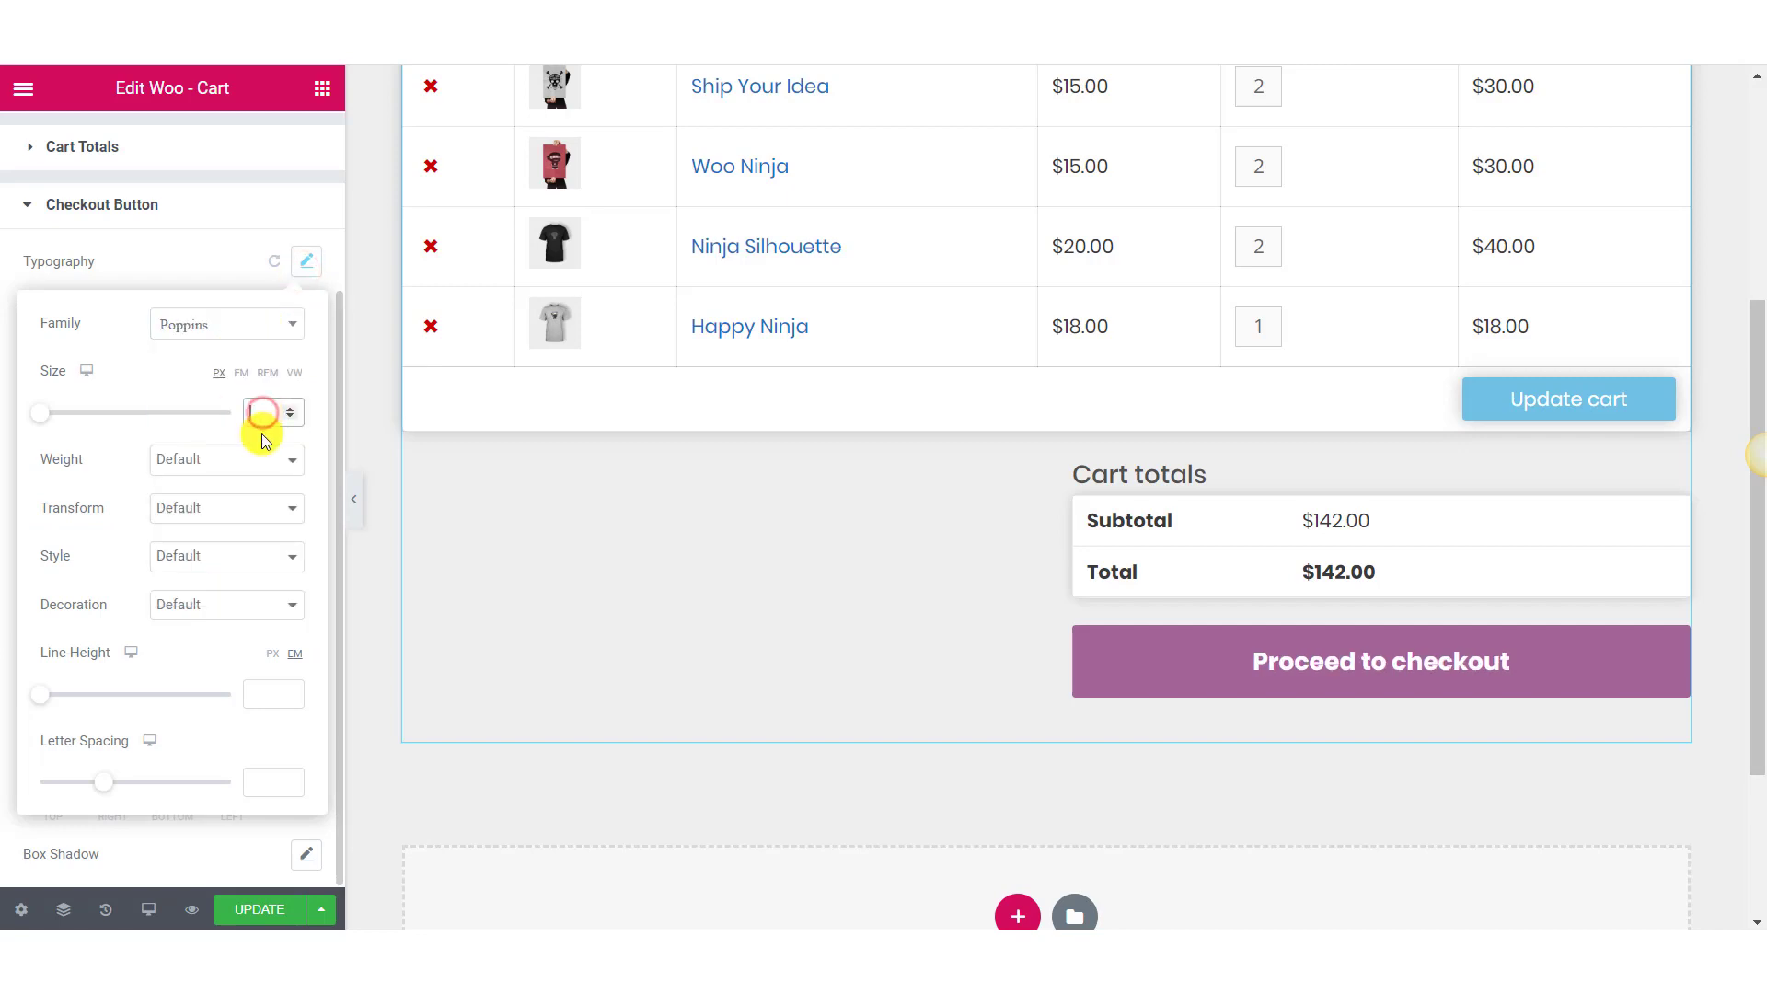
pyautogui.write('20')
pyautogui.click(230, 458)
pyautogui.click(223, 538)
pyautogui.click(219, 281)
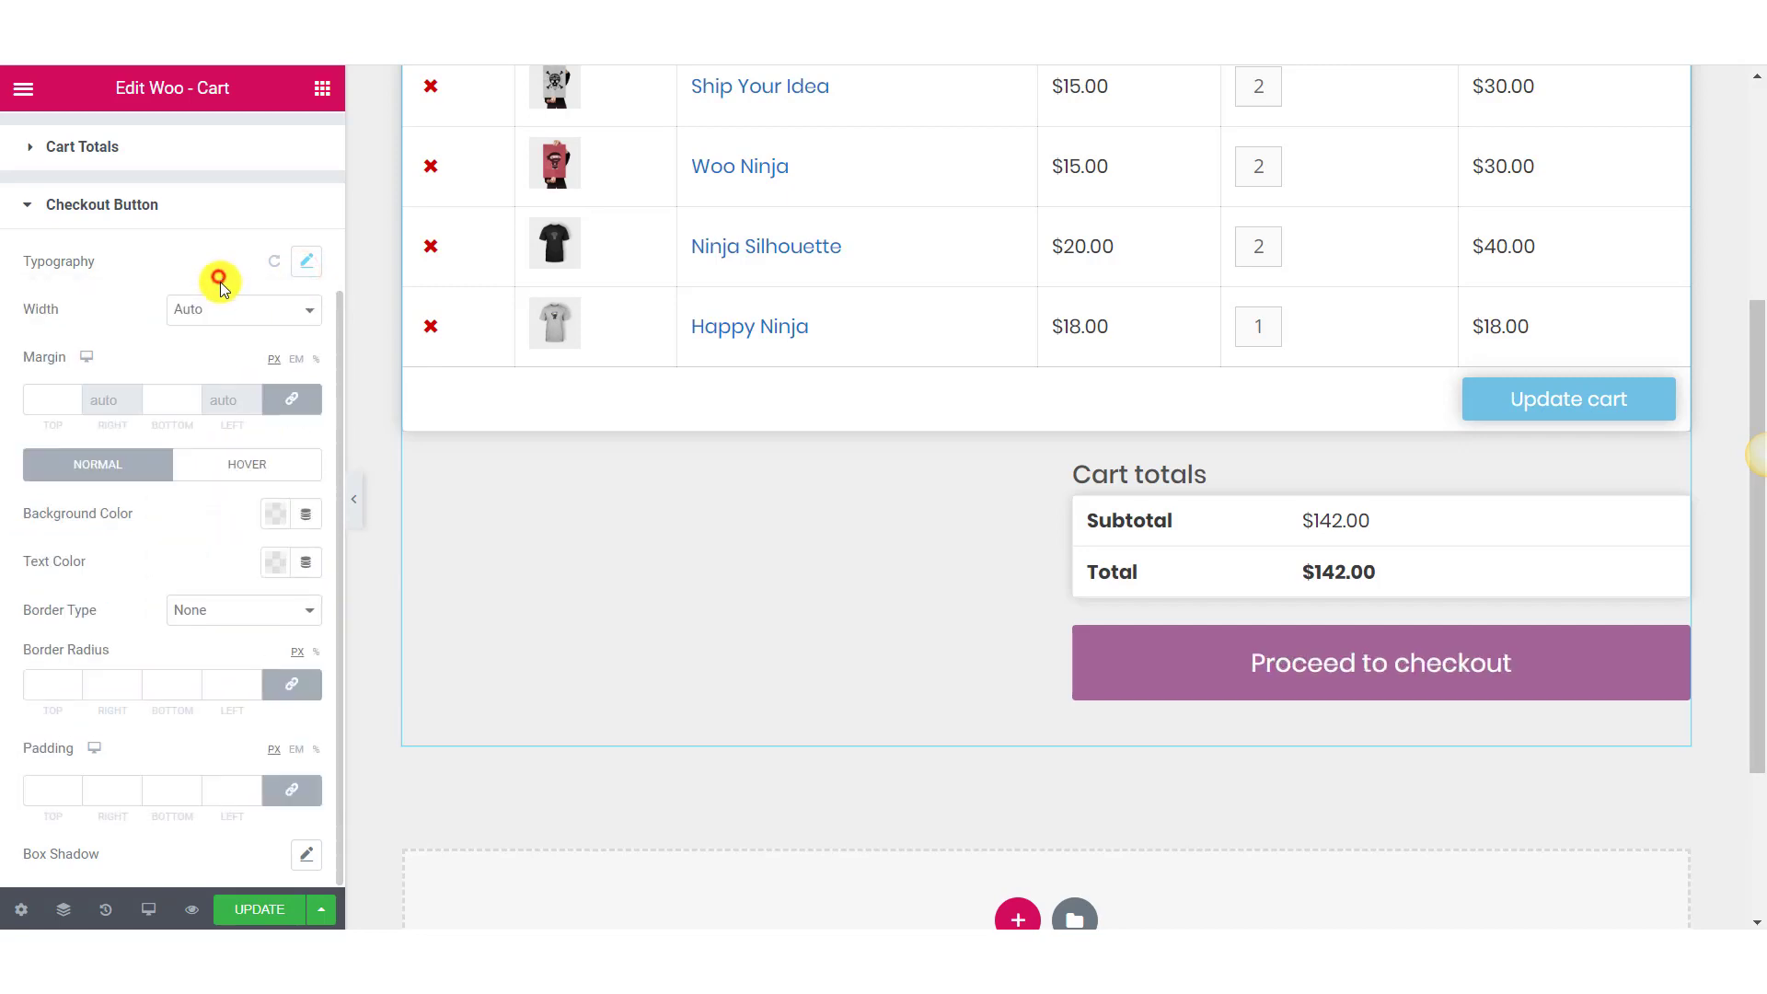
# Make the checkout button full width with 20 px margins and a light-blue background
pyautogui.click(220, 309)
pyautogui.click(224, 348)
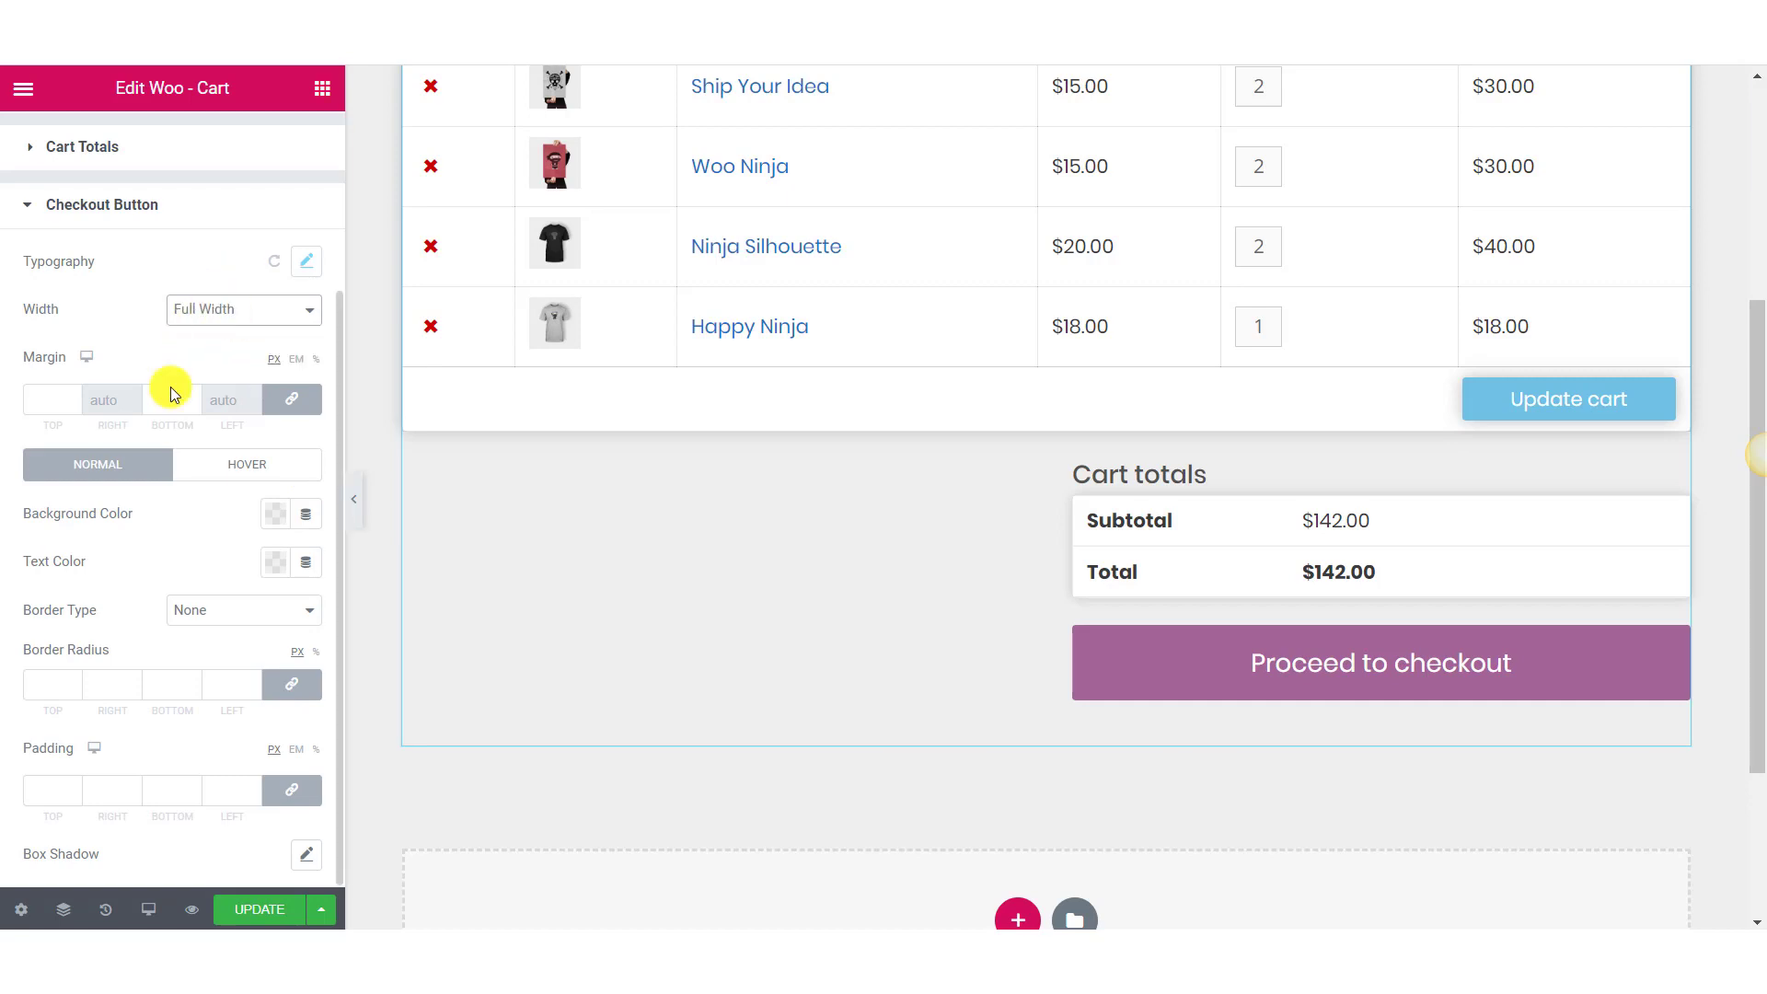
pyautogui.click(49, 407)
pyautogui.write('20')
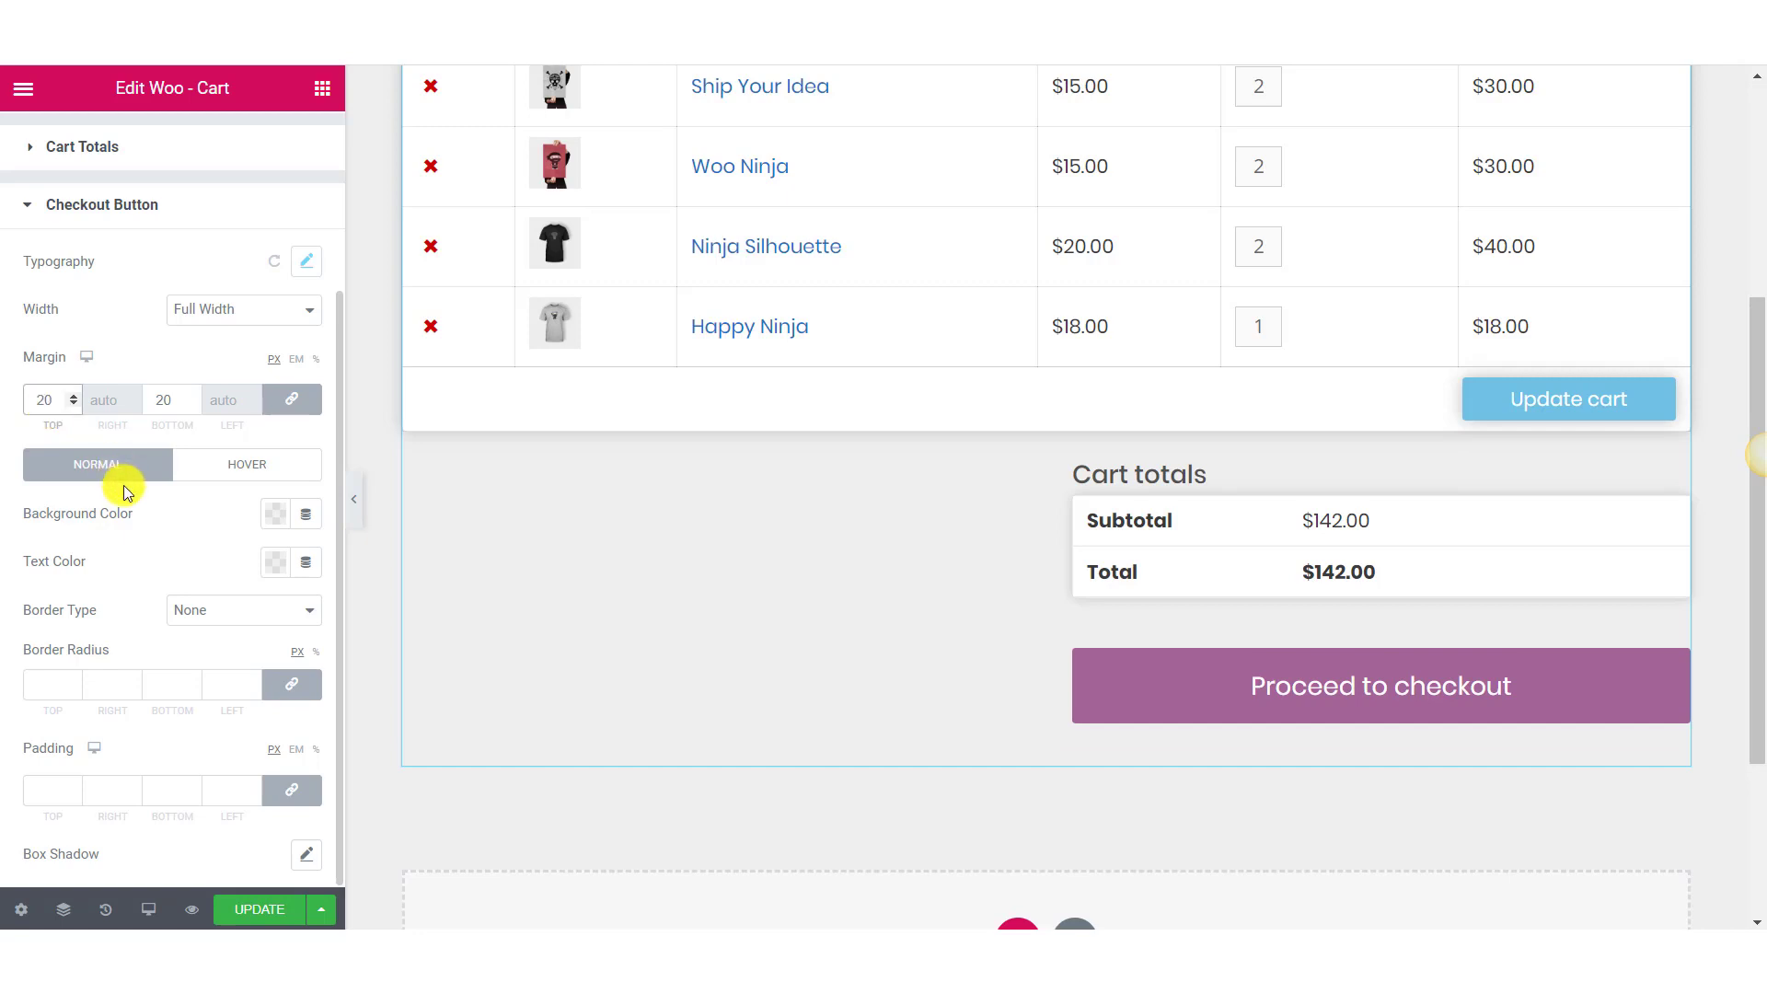
pyautogui.click(270, 513)
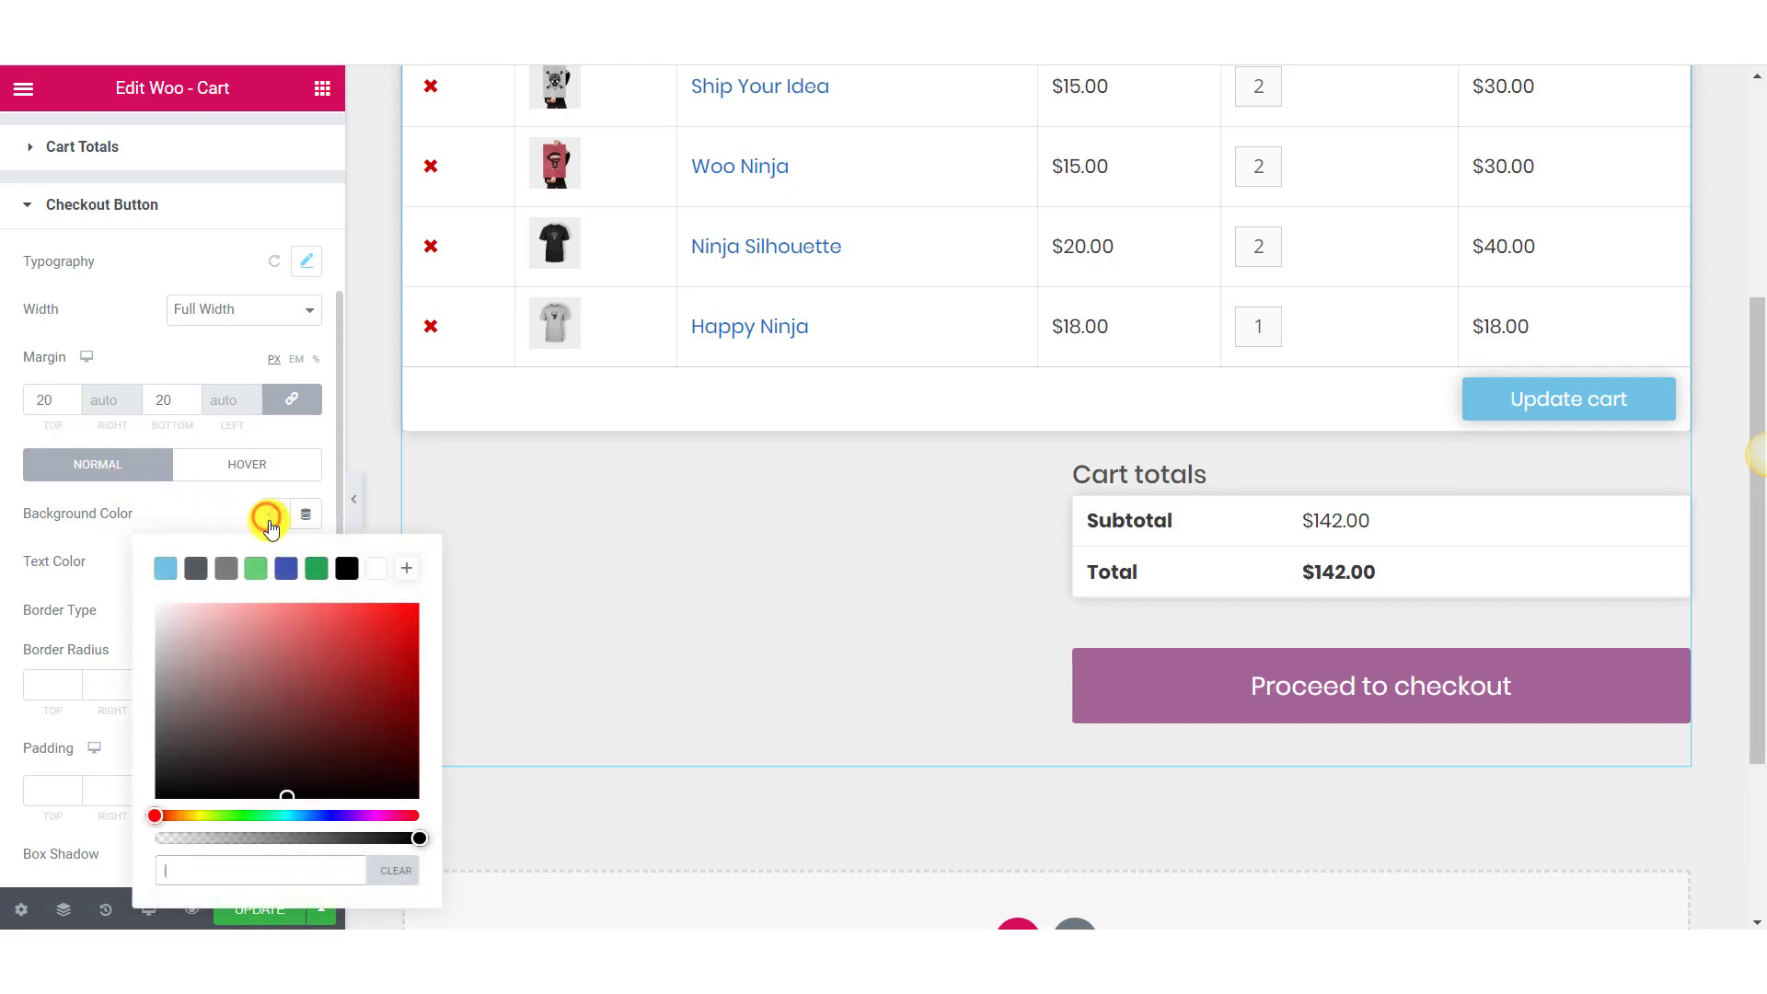
pyautogui.click(158, 568)
pyautogui.click(161, 529)
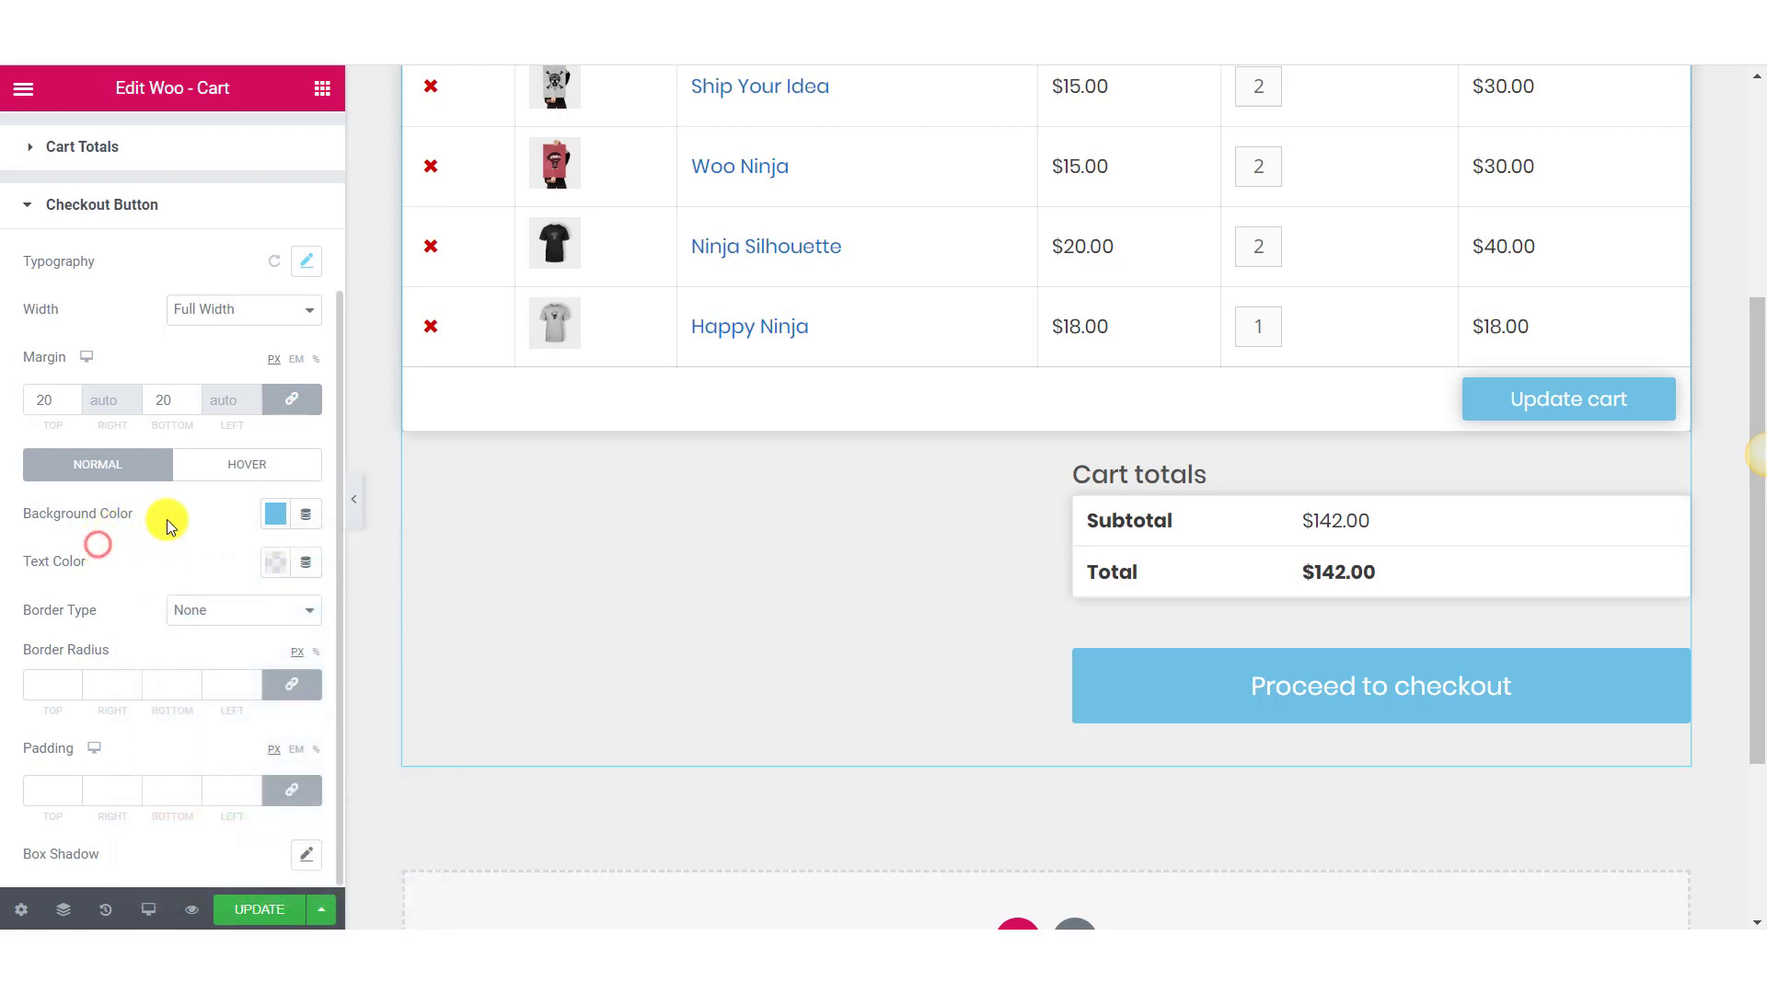
pyautogui.click(272, 512)
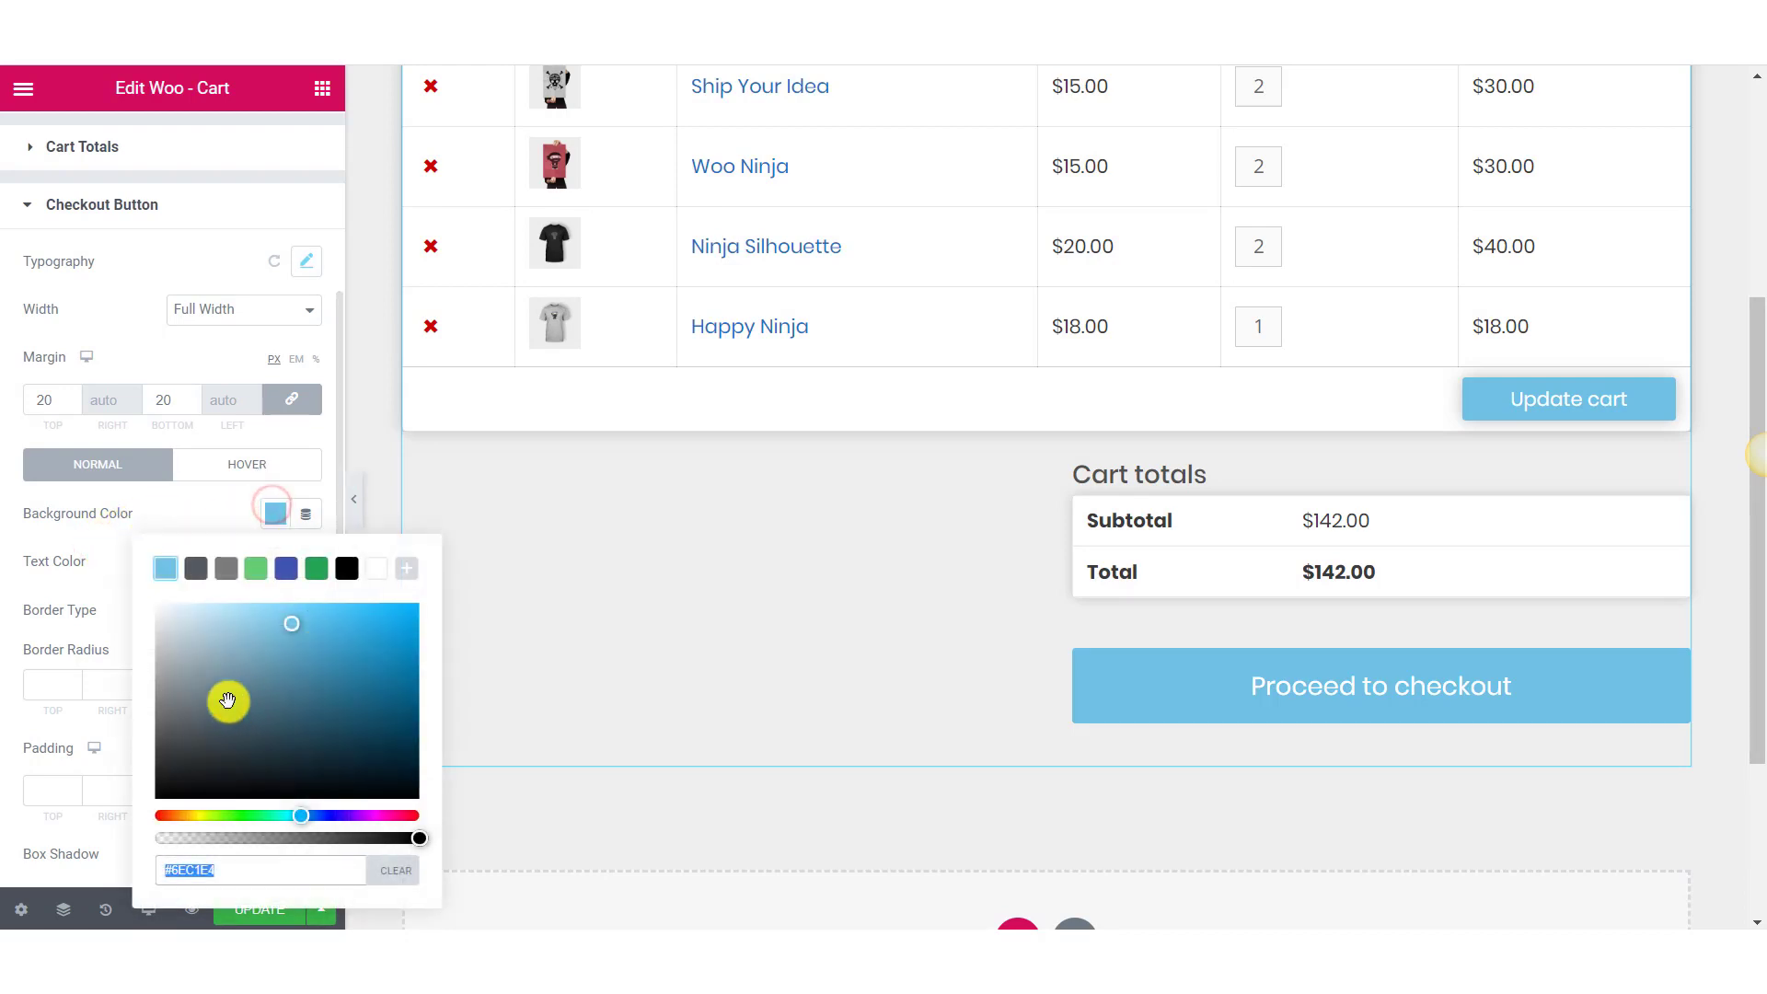
pyautogui.click(187, 515)
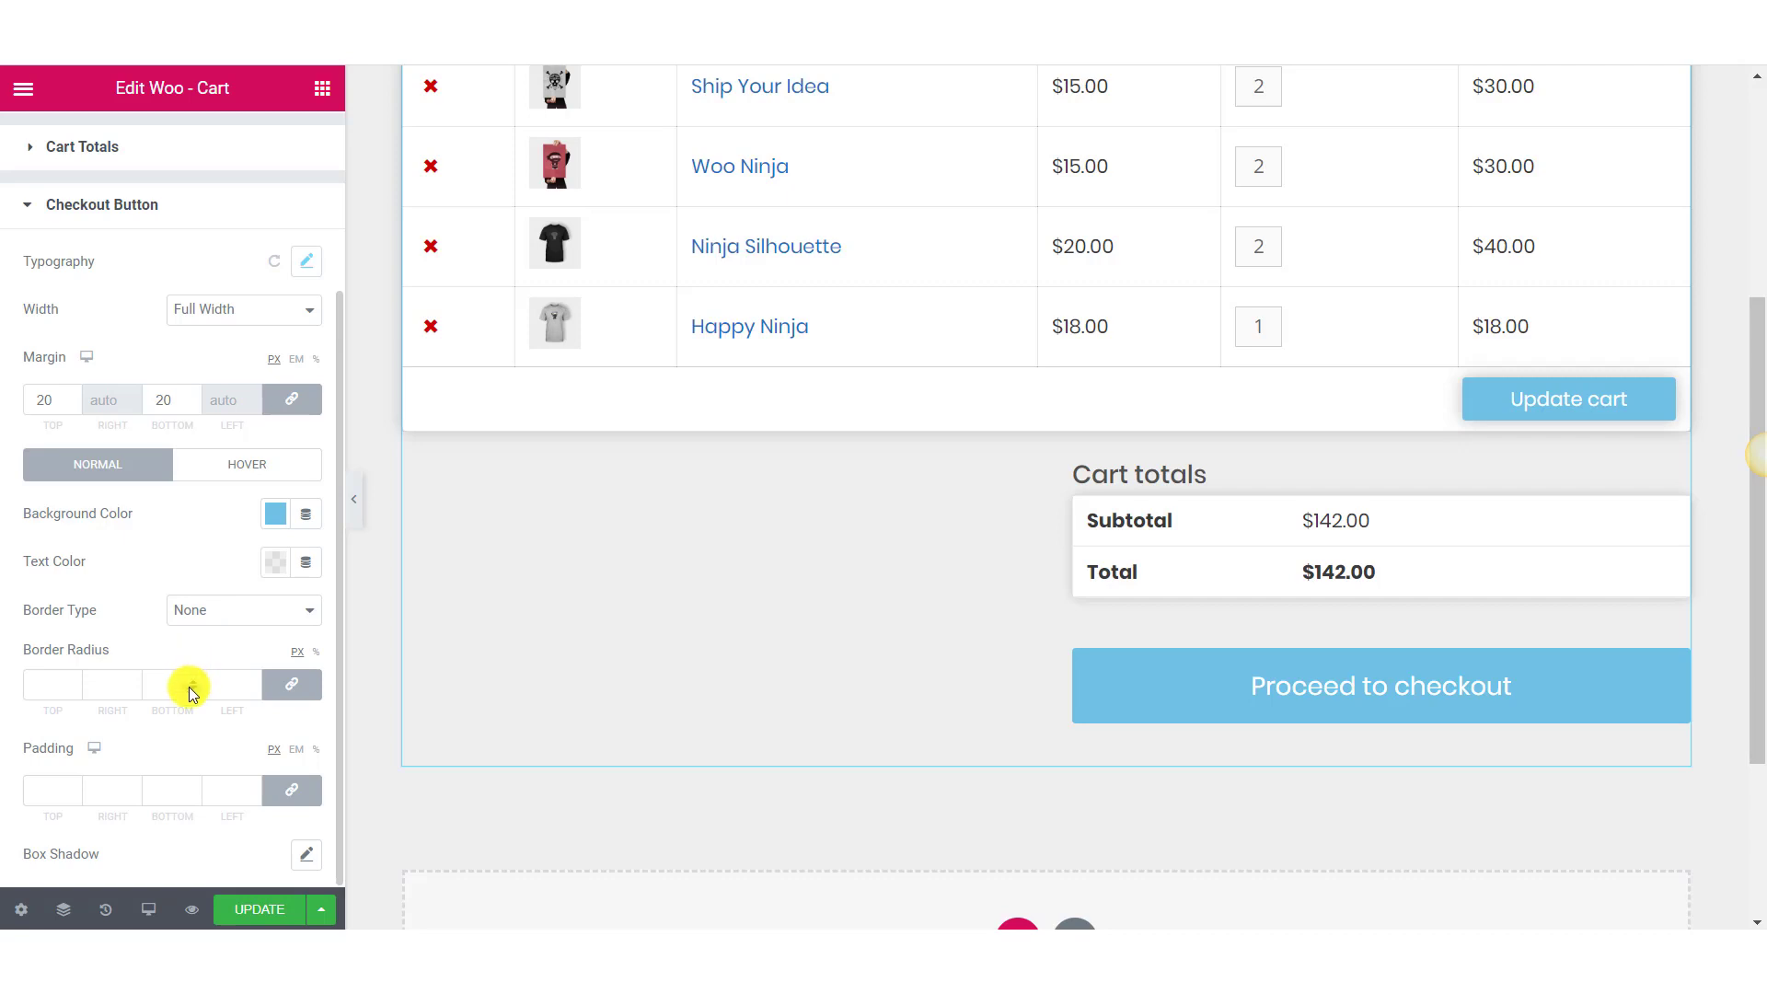
# Unlink the checkout button padding and set it to 20, 25, 20, 25 px
pyautogui.click(46, 789)
pyautogui.write('0')
pyautogui.click(289, 792)
pyautogui.write('10')
pyautogui.click(97, 790)
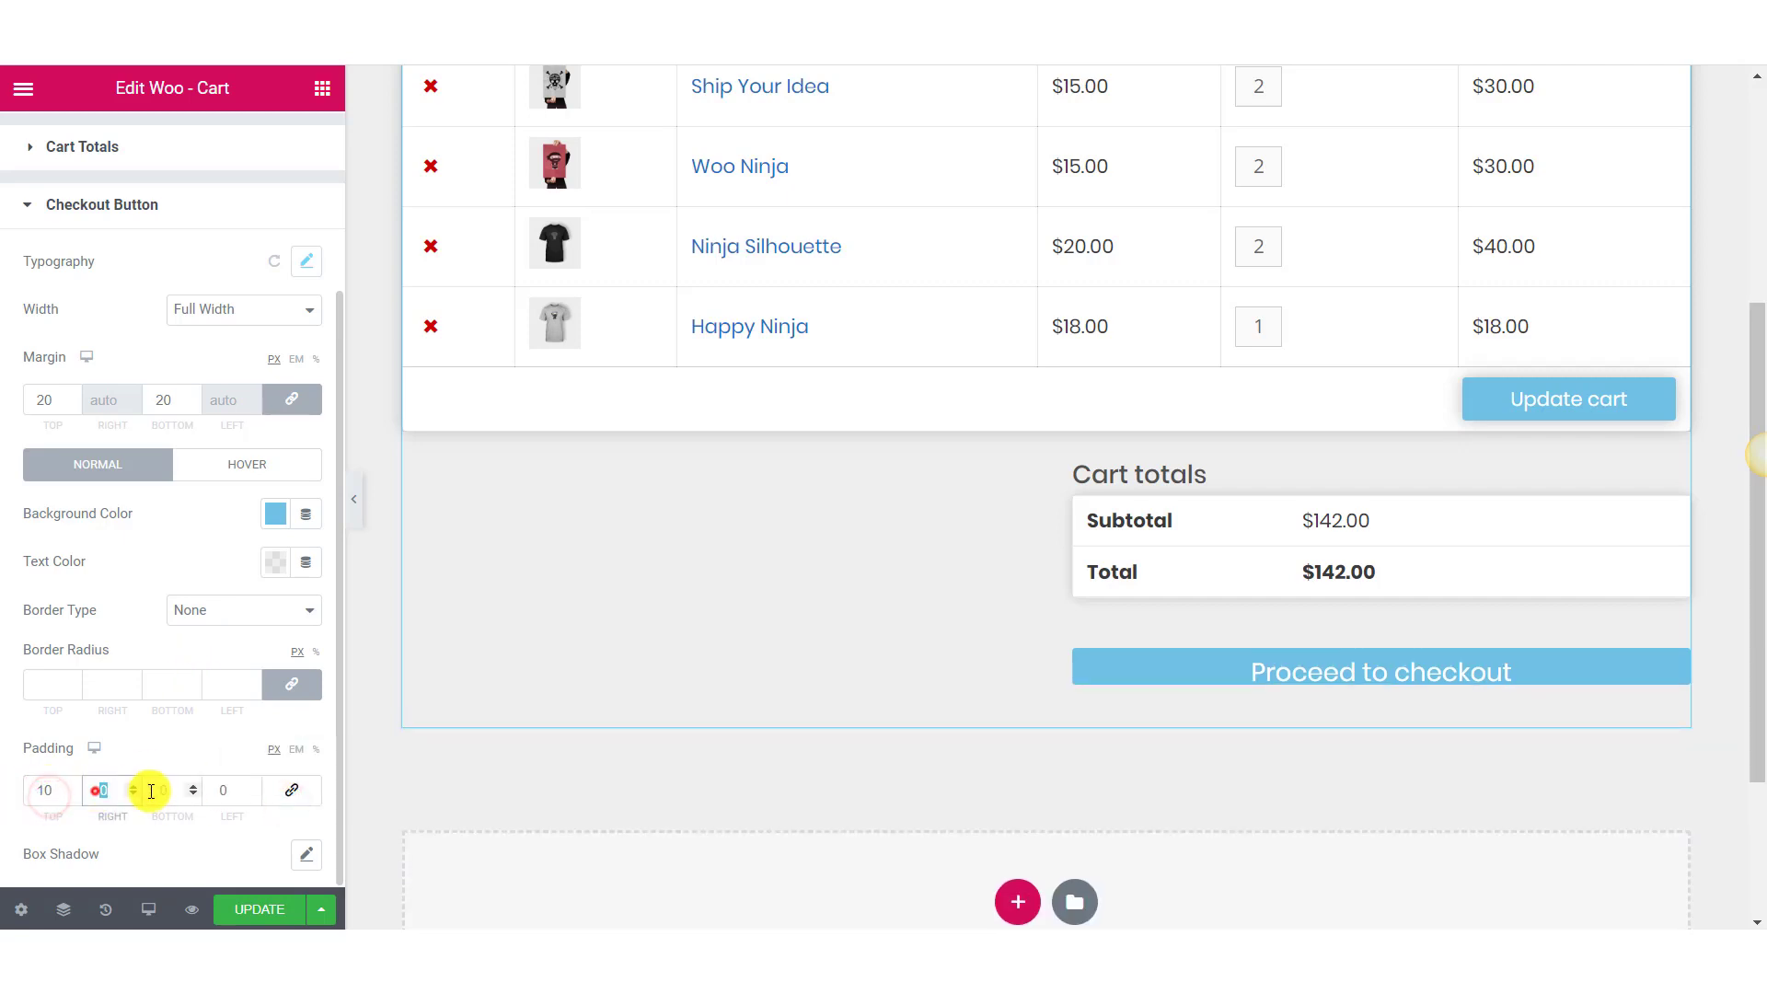
pyautogui.write('25')
pyautogui.click(162, 789)
pyautogui.write('10')
pyautogui.click(213, 789)
pyautogui.write('25')
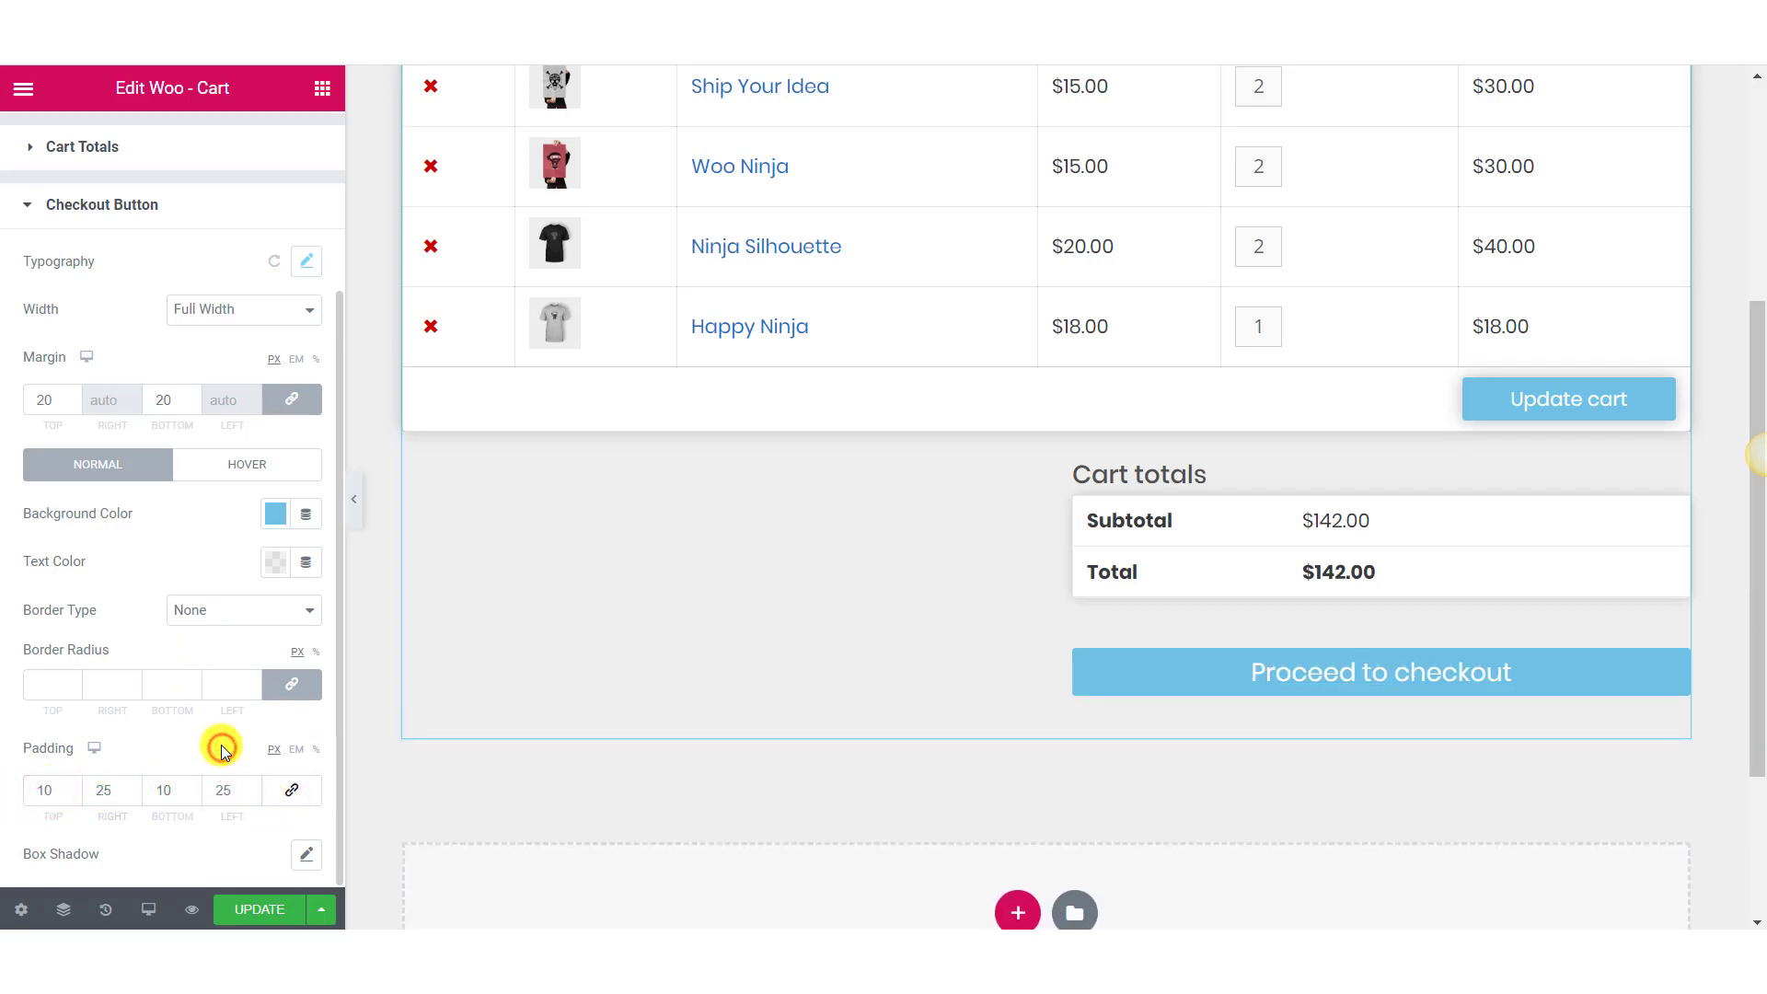
pyautogui.click(61, 796)
pyautogui.write('20')
pyautogui.doubleClick(158, 789)
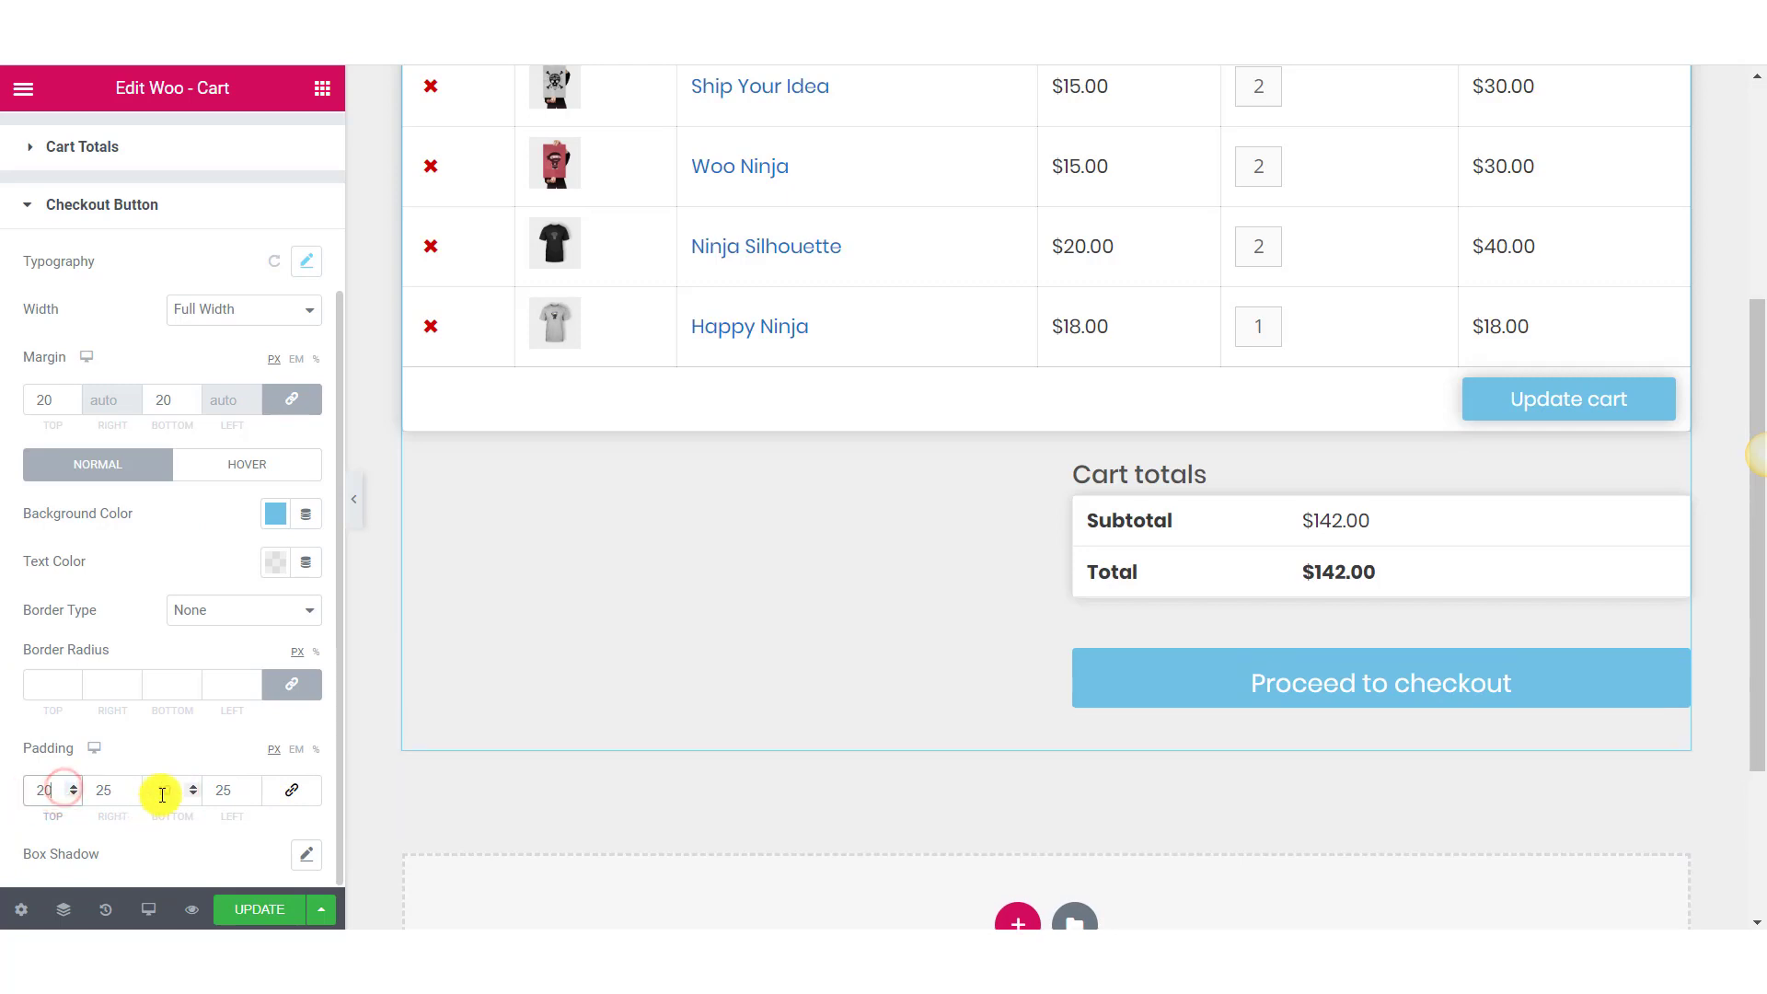
pyautogui.write('20')
# Add a soft box shadow to the checkout button and save the page with Update
pyautogui.scroll(-2, 356, 663)
pyautogui.scroll(-1, 1002, 476)
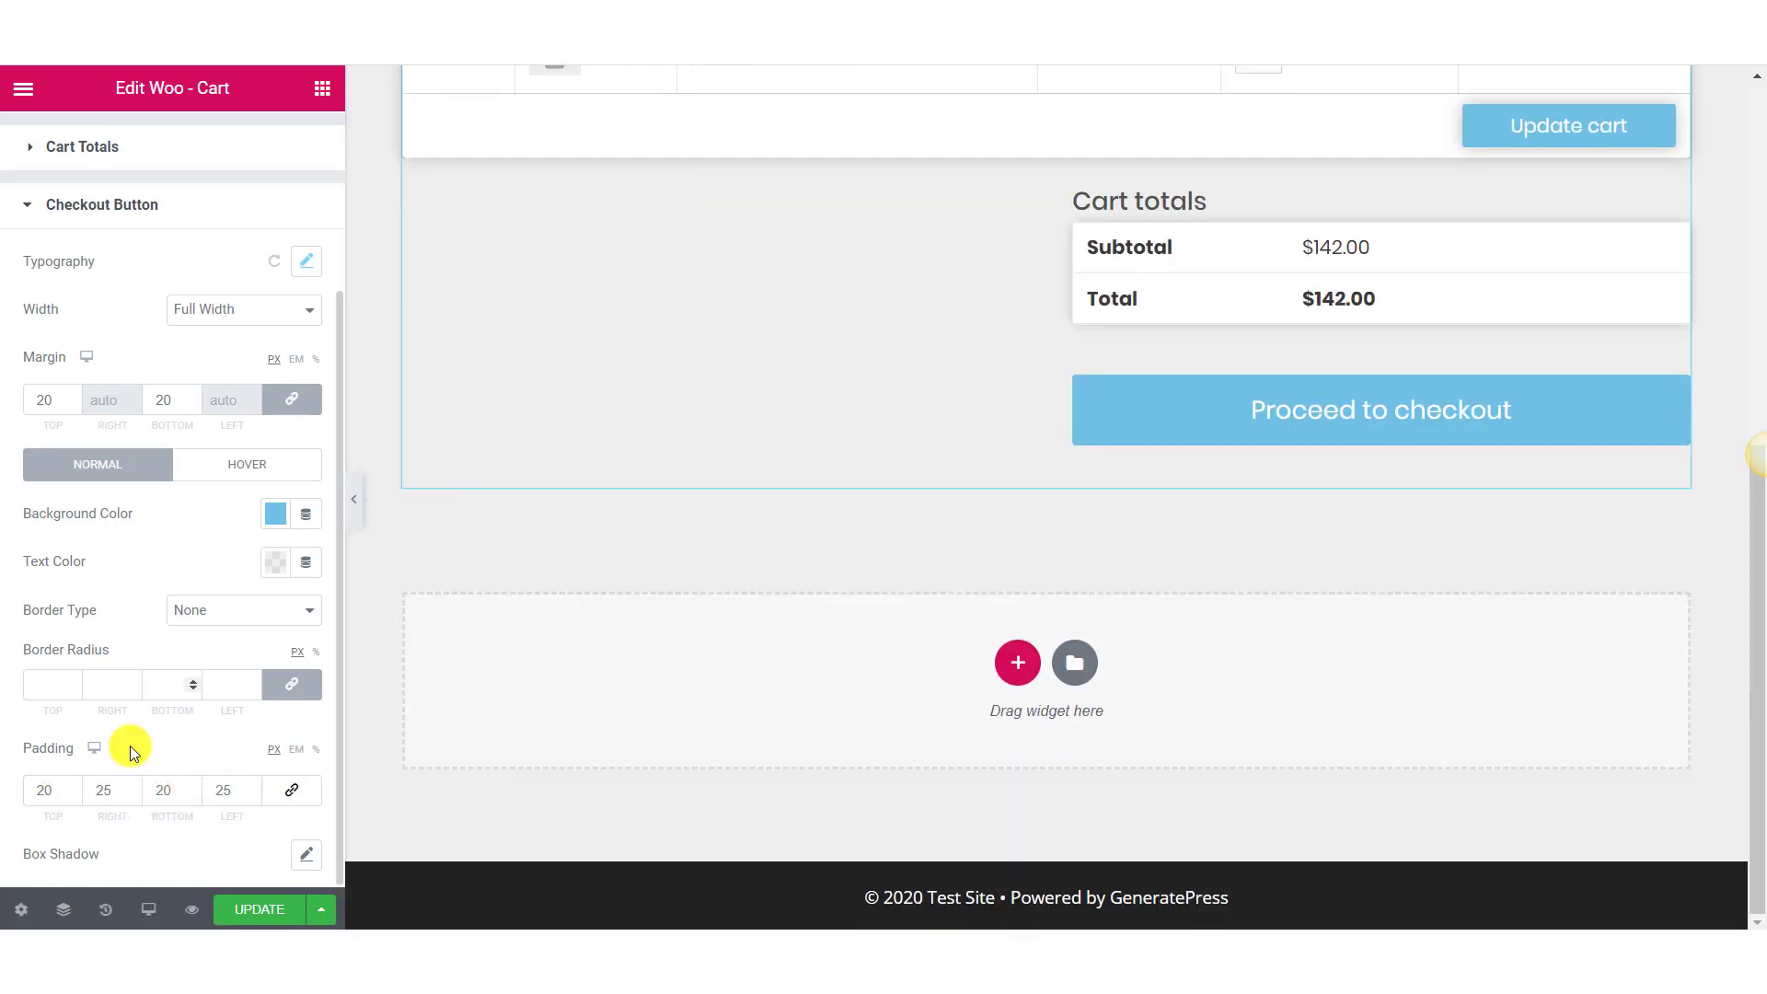
pyautogui.click(306, 854)
pyautogui.scroll(-3, 288, 829)
pyautogui.click(283, 577)
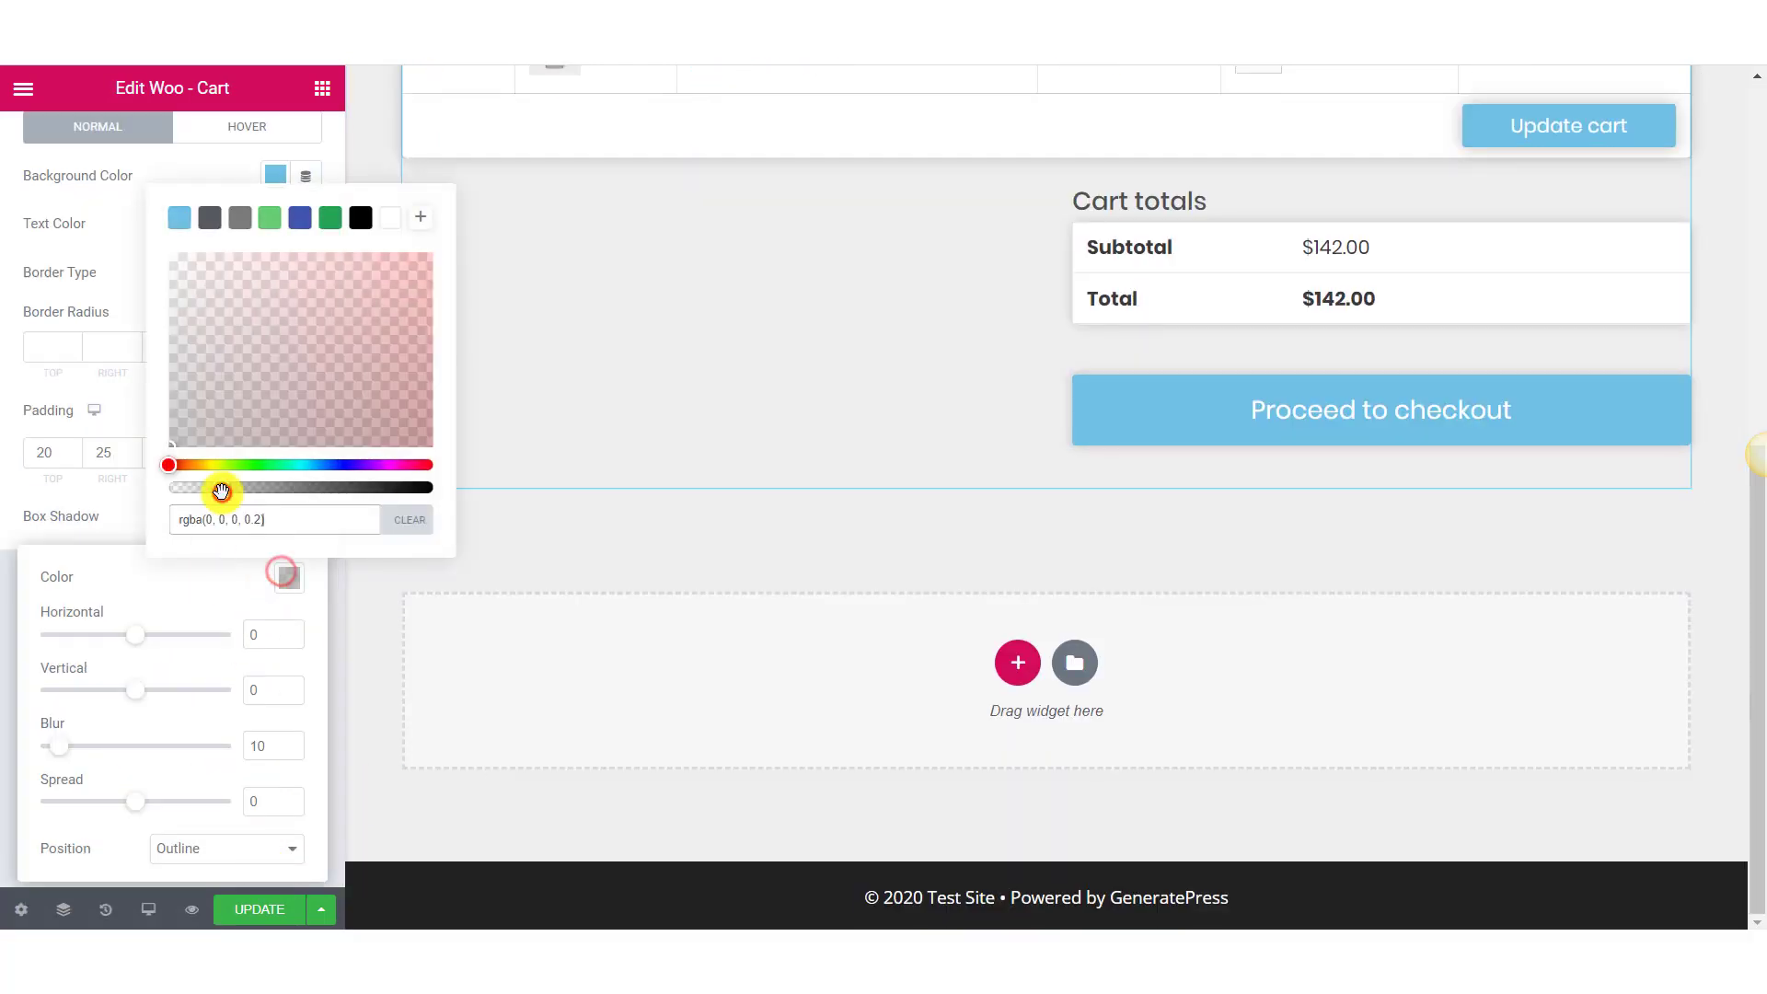
pyautogui.click(545, 545)
pyautogui.click(267, 660)
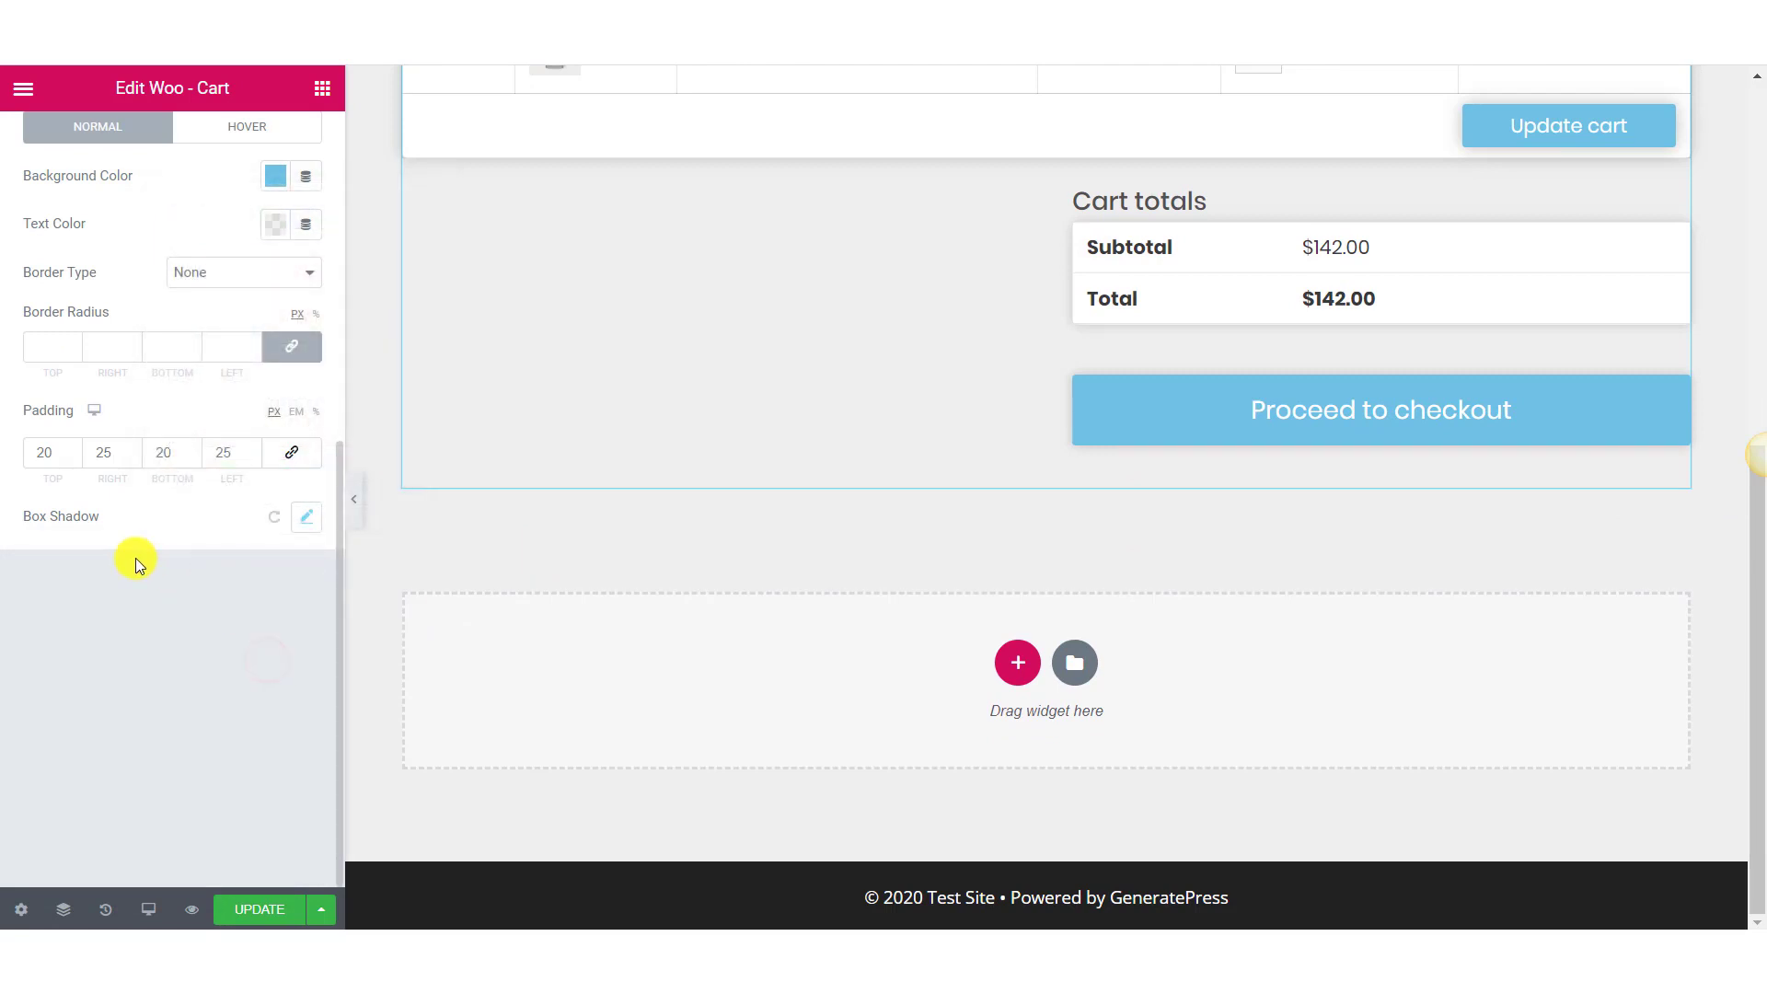
pyautogui.scroll(6, 802, 597)
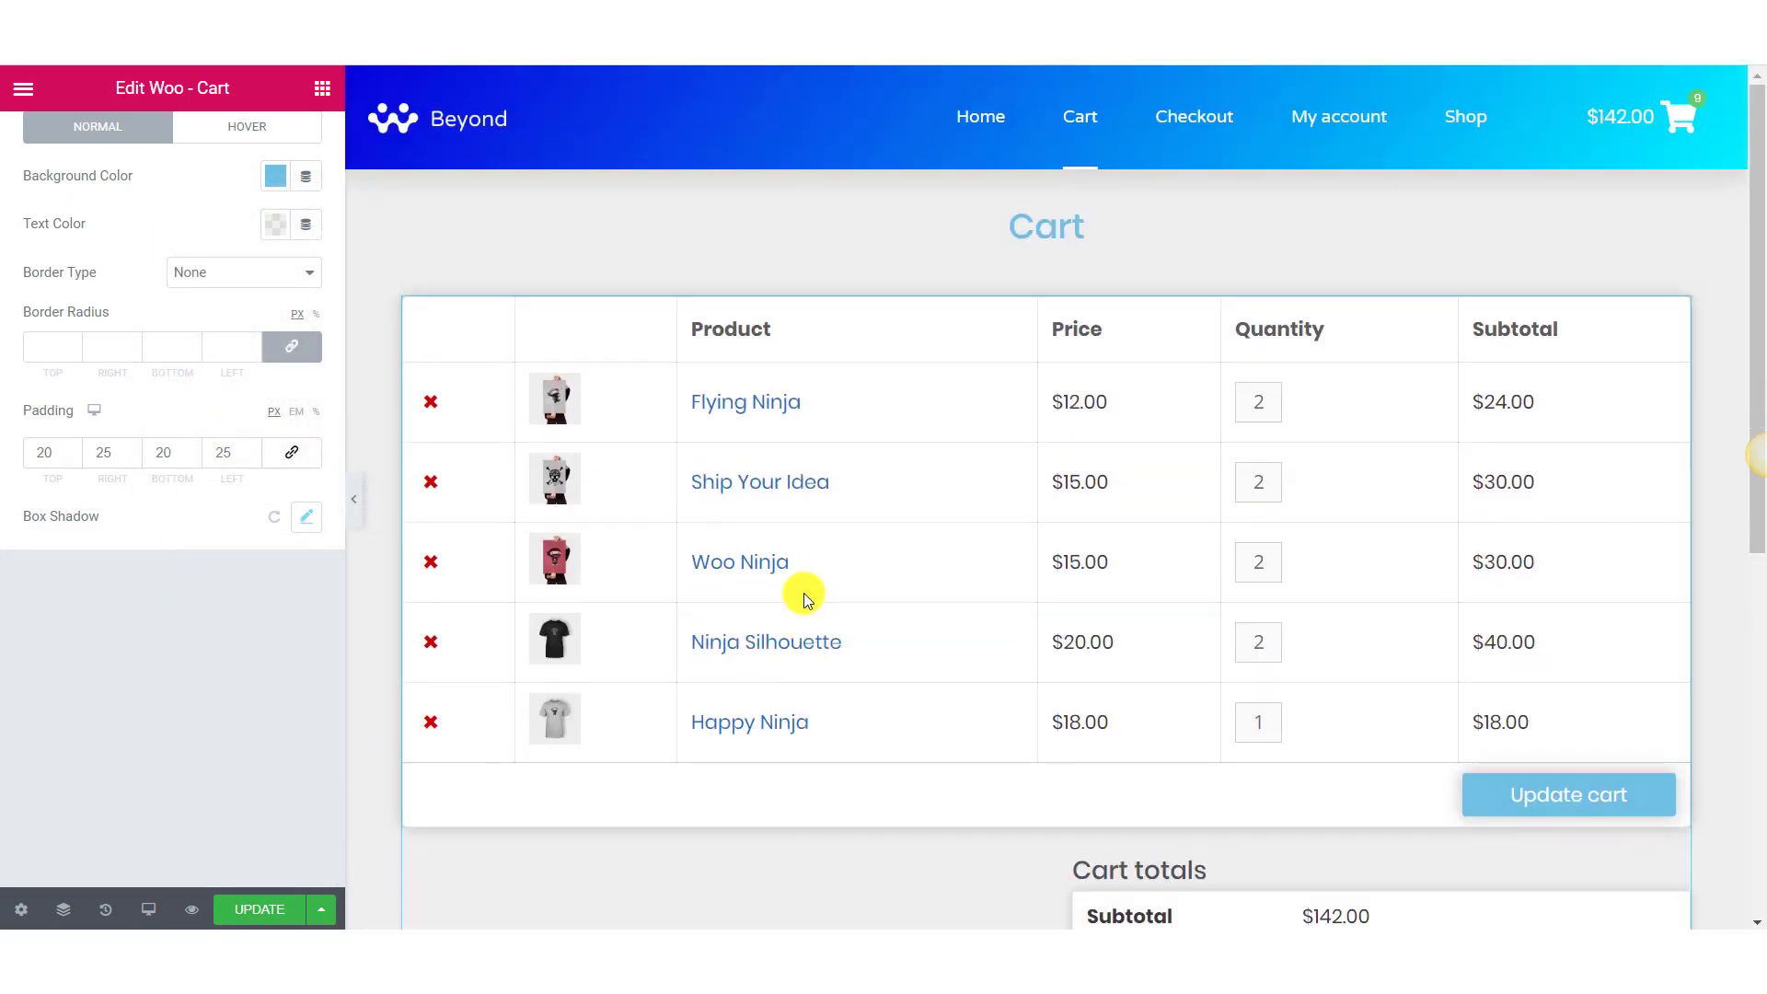
pyautogui.scroll(-5, 682, 645)
pyautogui.click(252, 903)
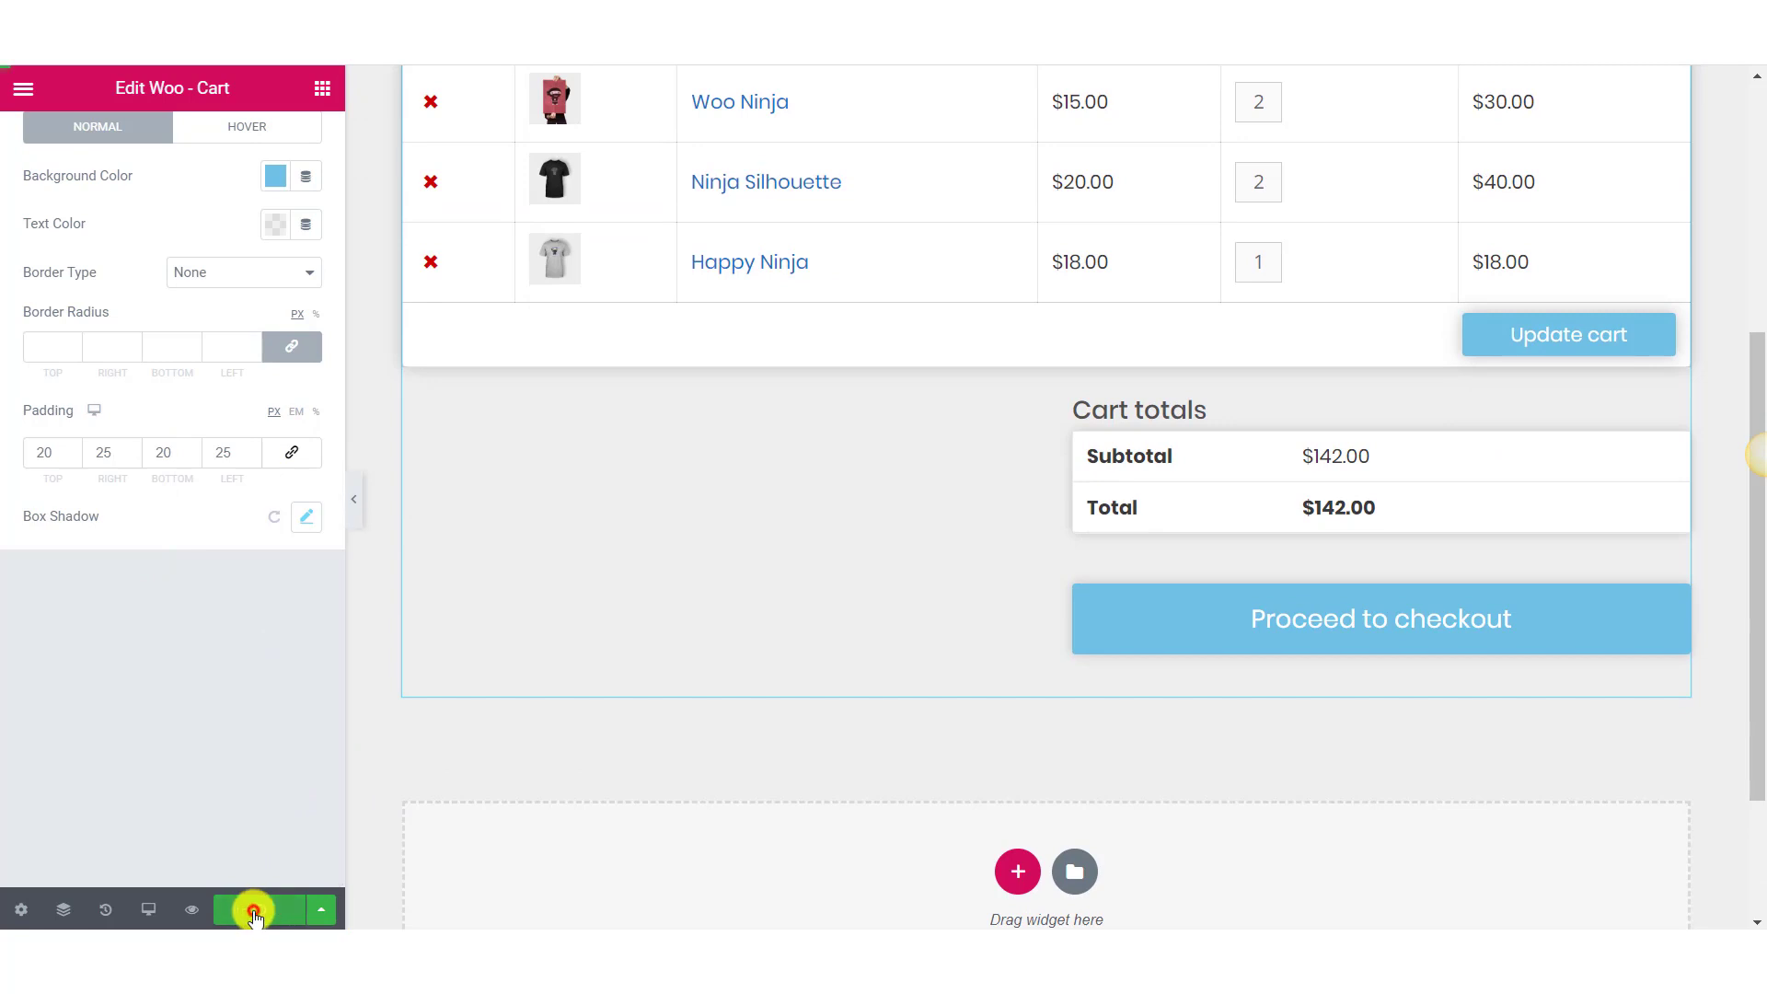
# Review the styled live Cart page, then remove Happy Ninja from the cart
pyautogui.scroll(5, 611, 584)
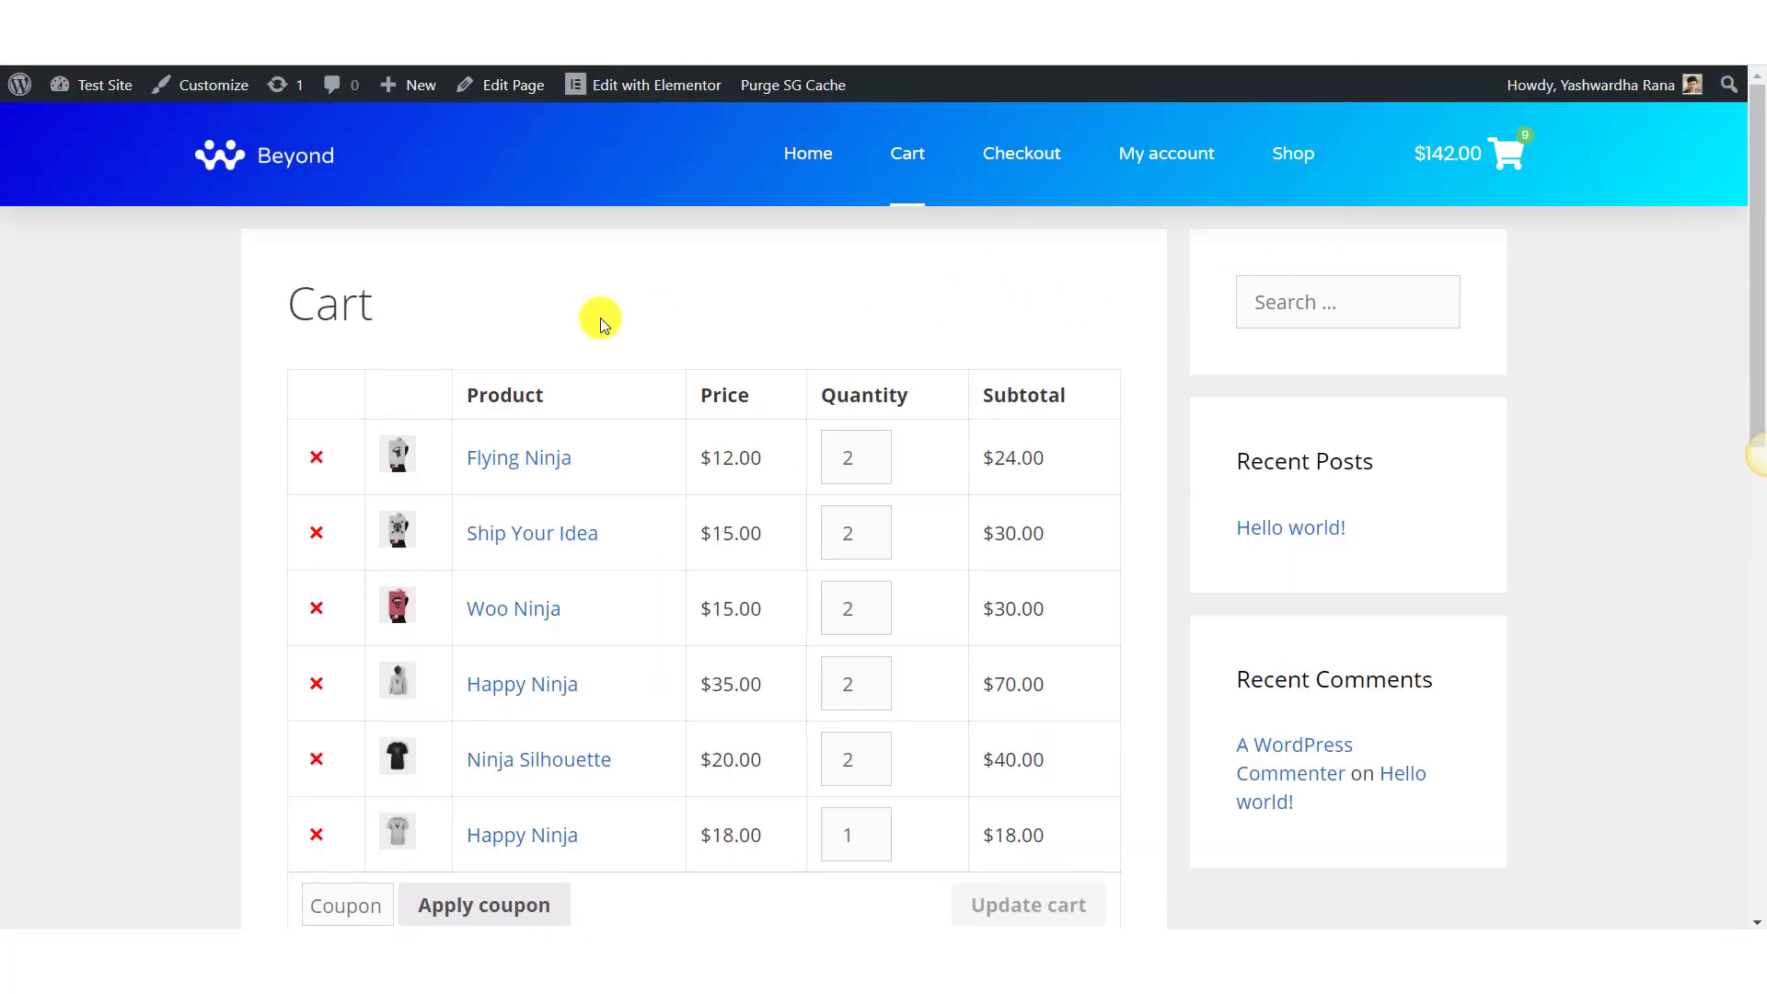
pyautogui.scroll(-10, 145, 460)
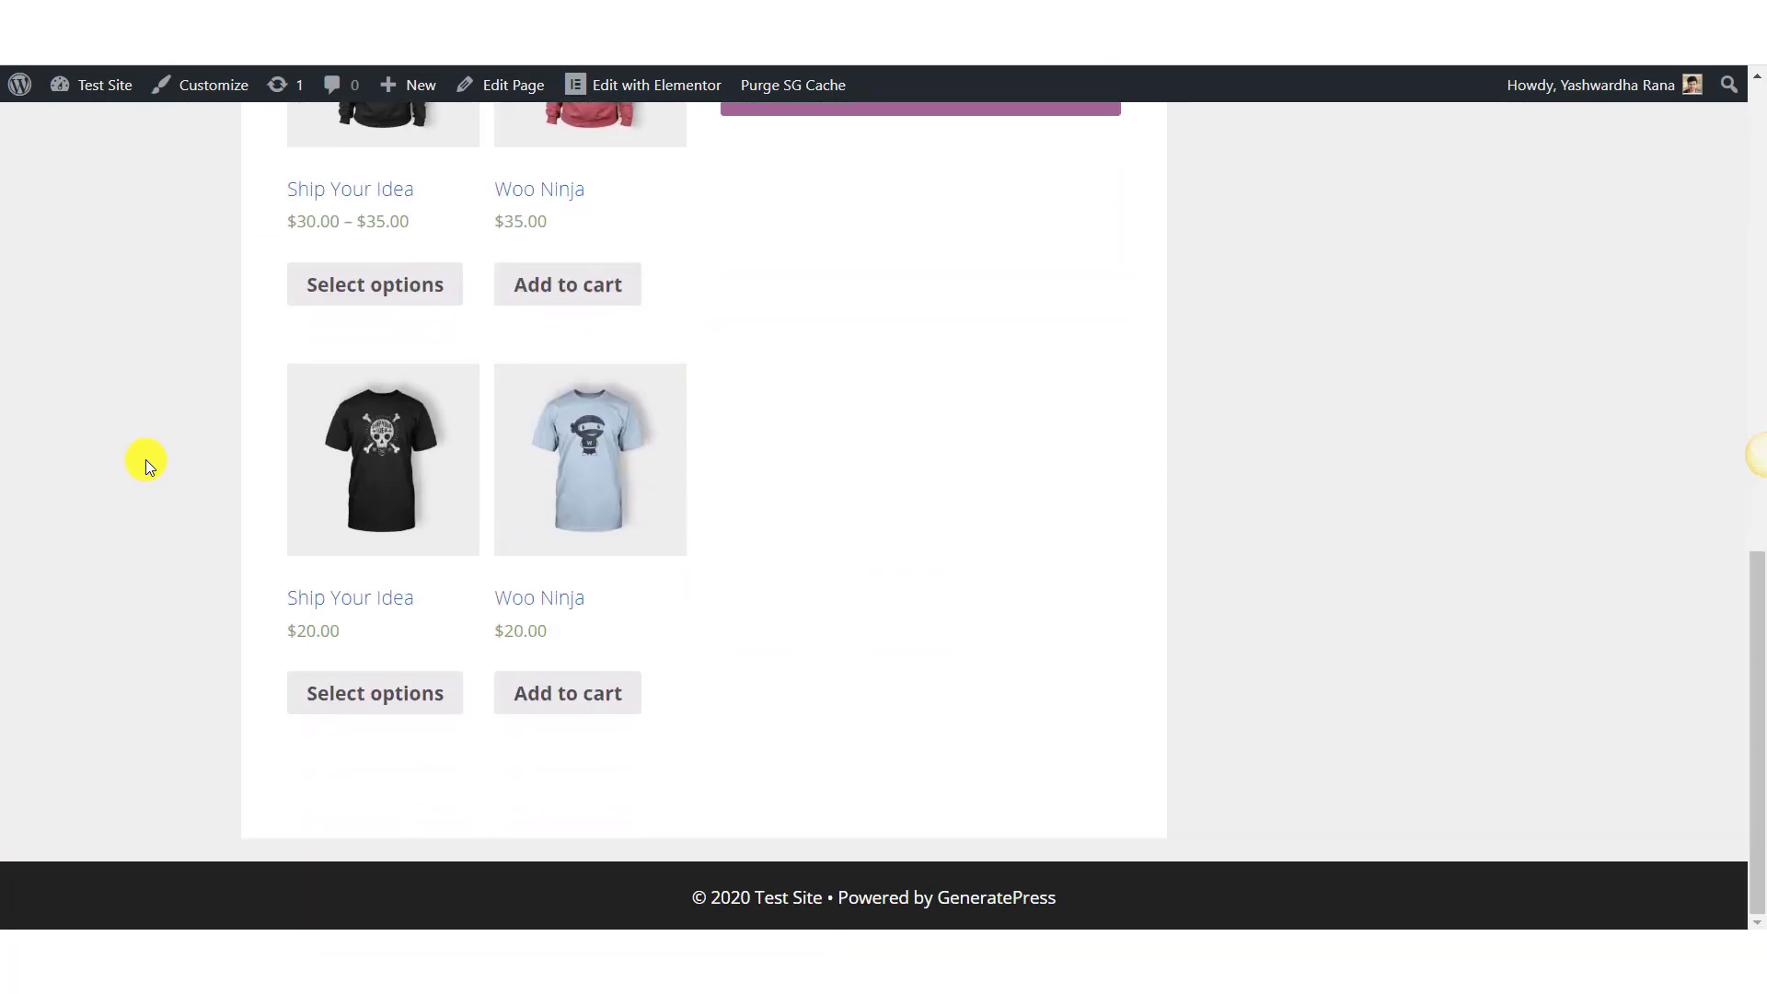
pyautogui.scroll(10, 146, 460)
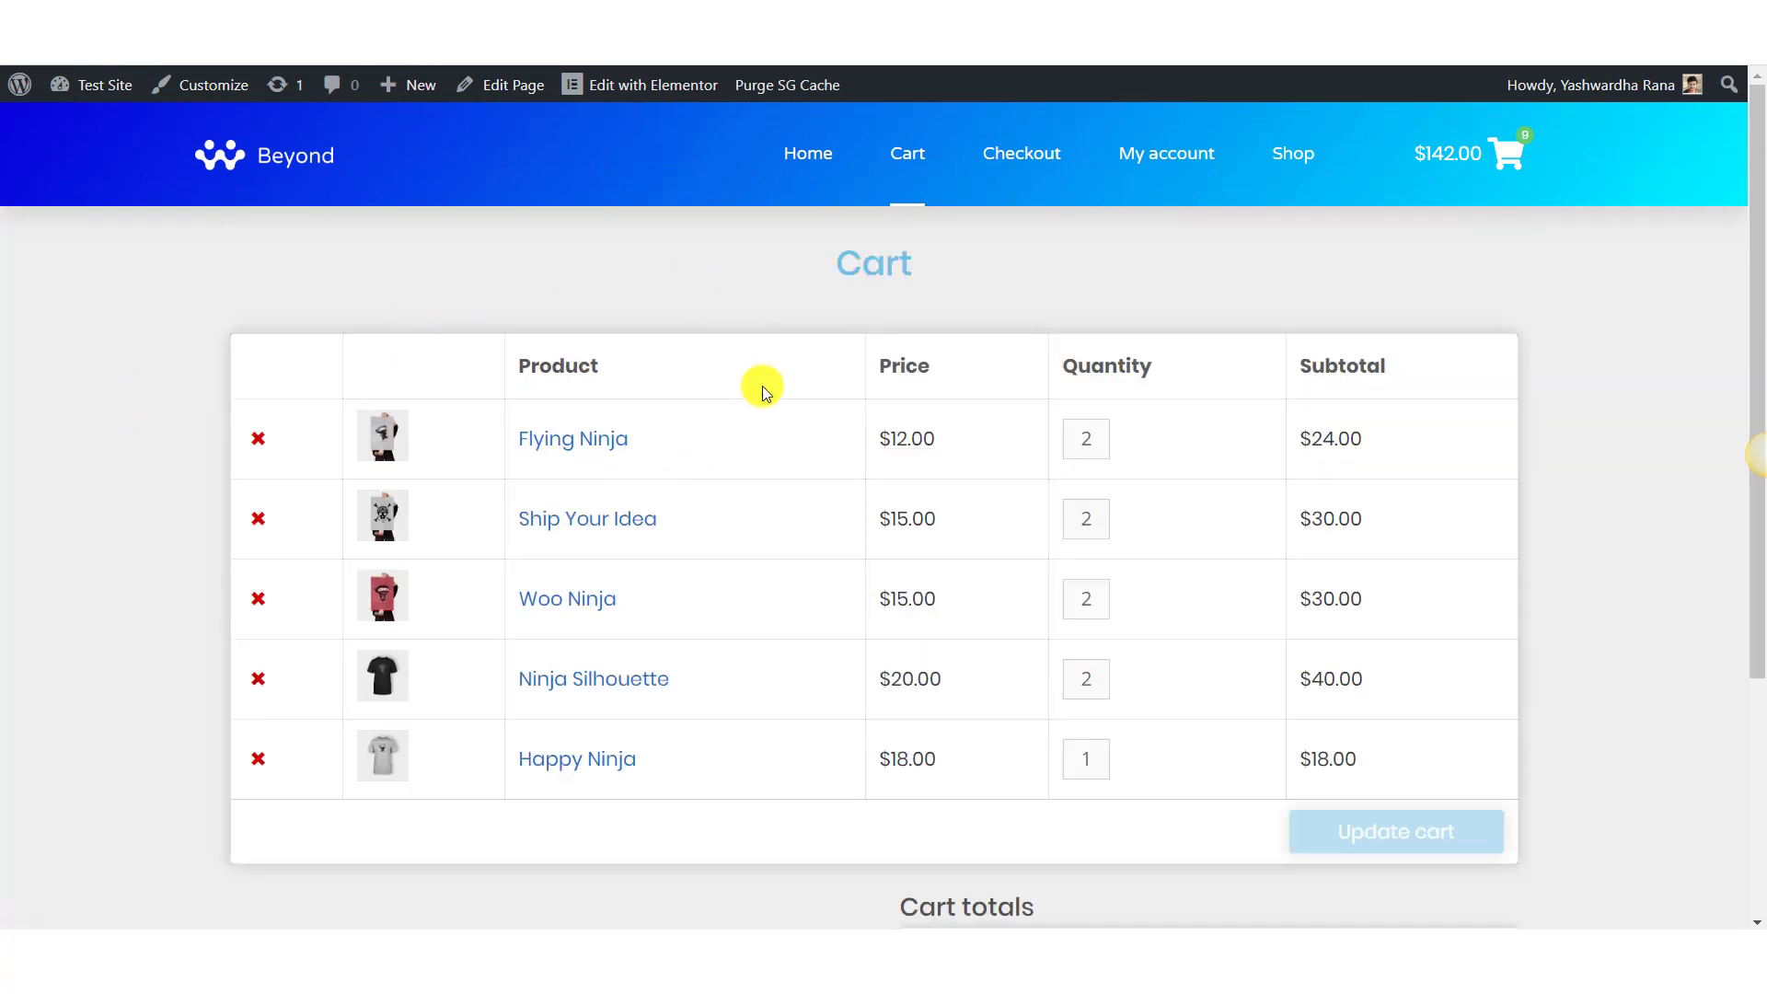
pyautogui.scroll(-4, 250, 621)
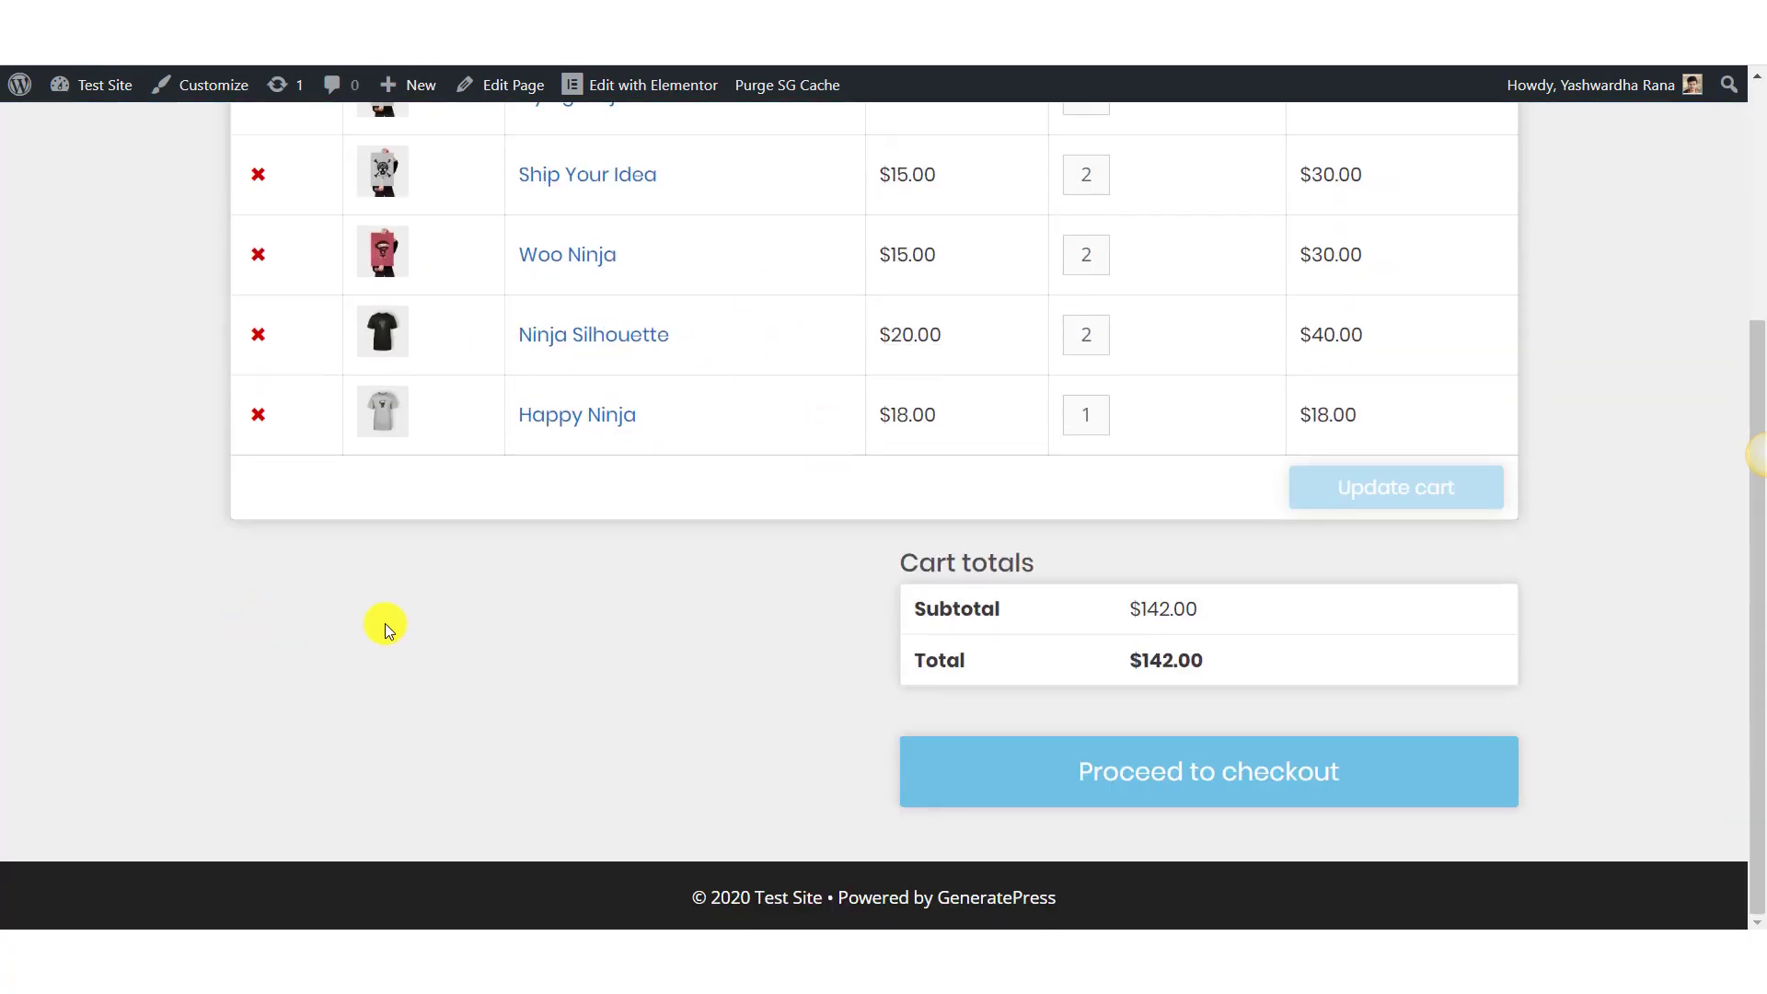
pyautogui.scroll(4, 740, 627)
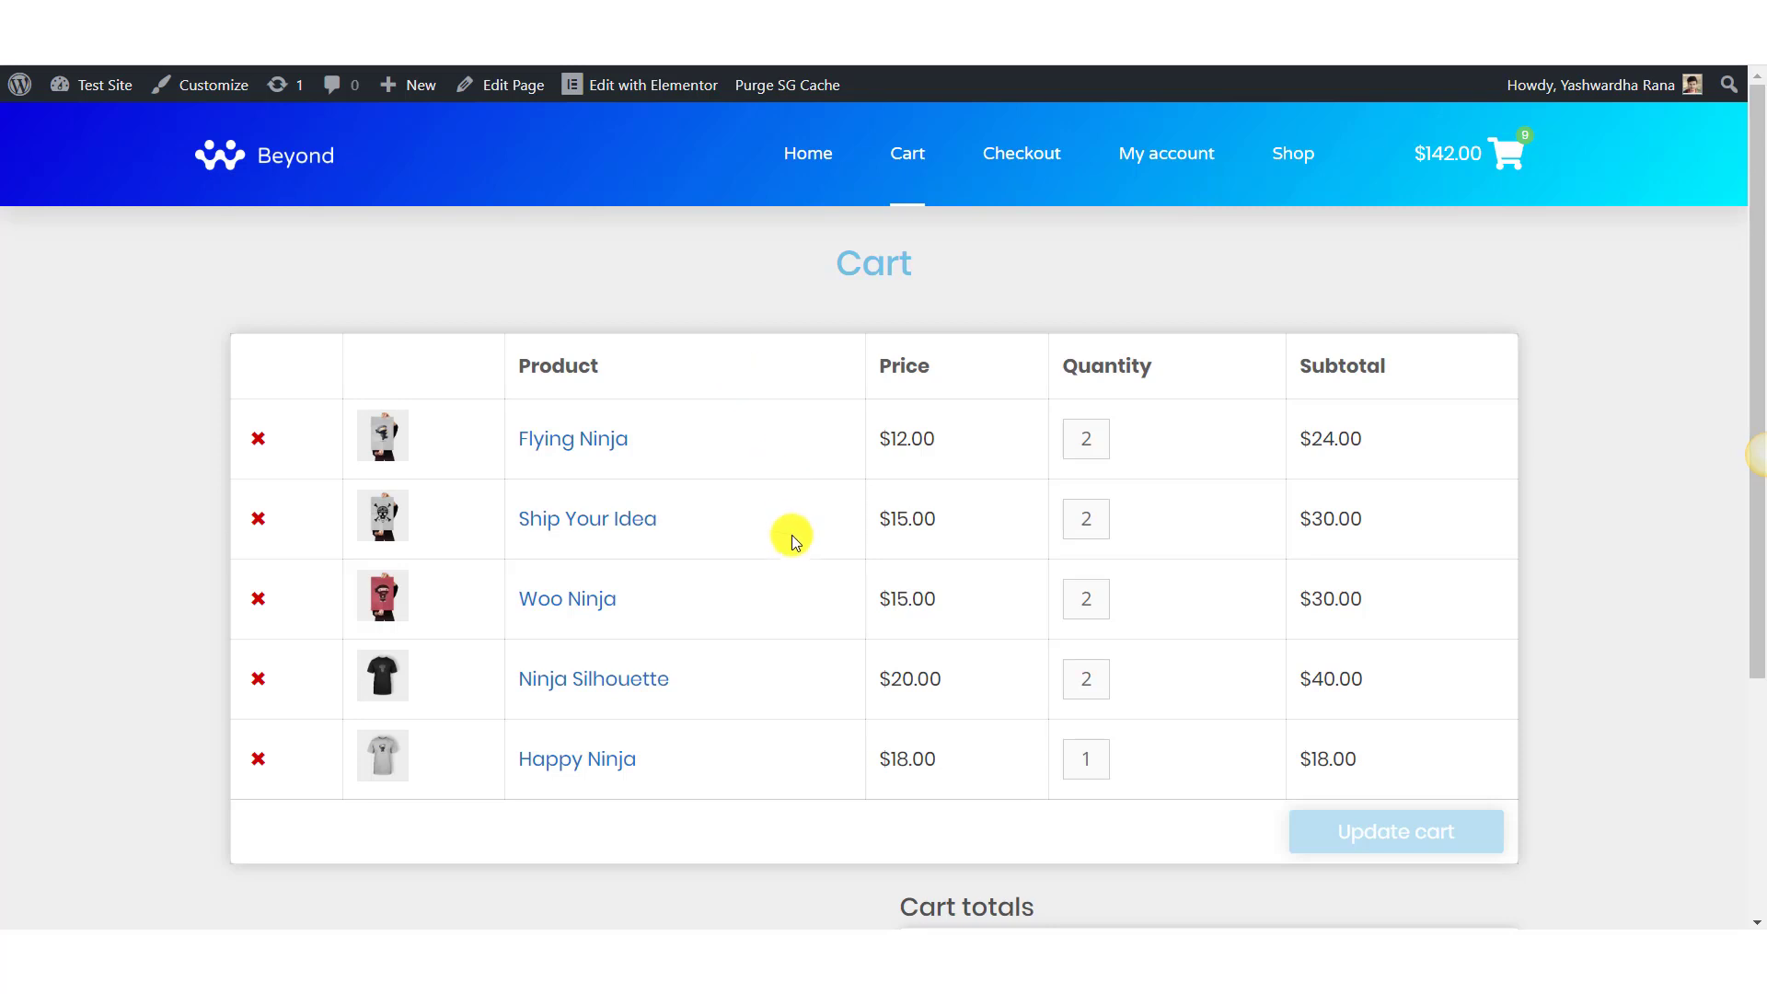
pyautogui.scroll(-4, 792, 537)
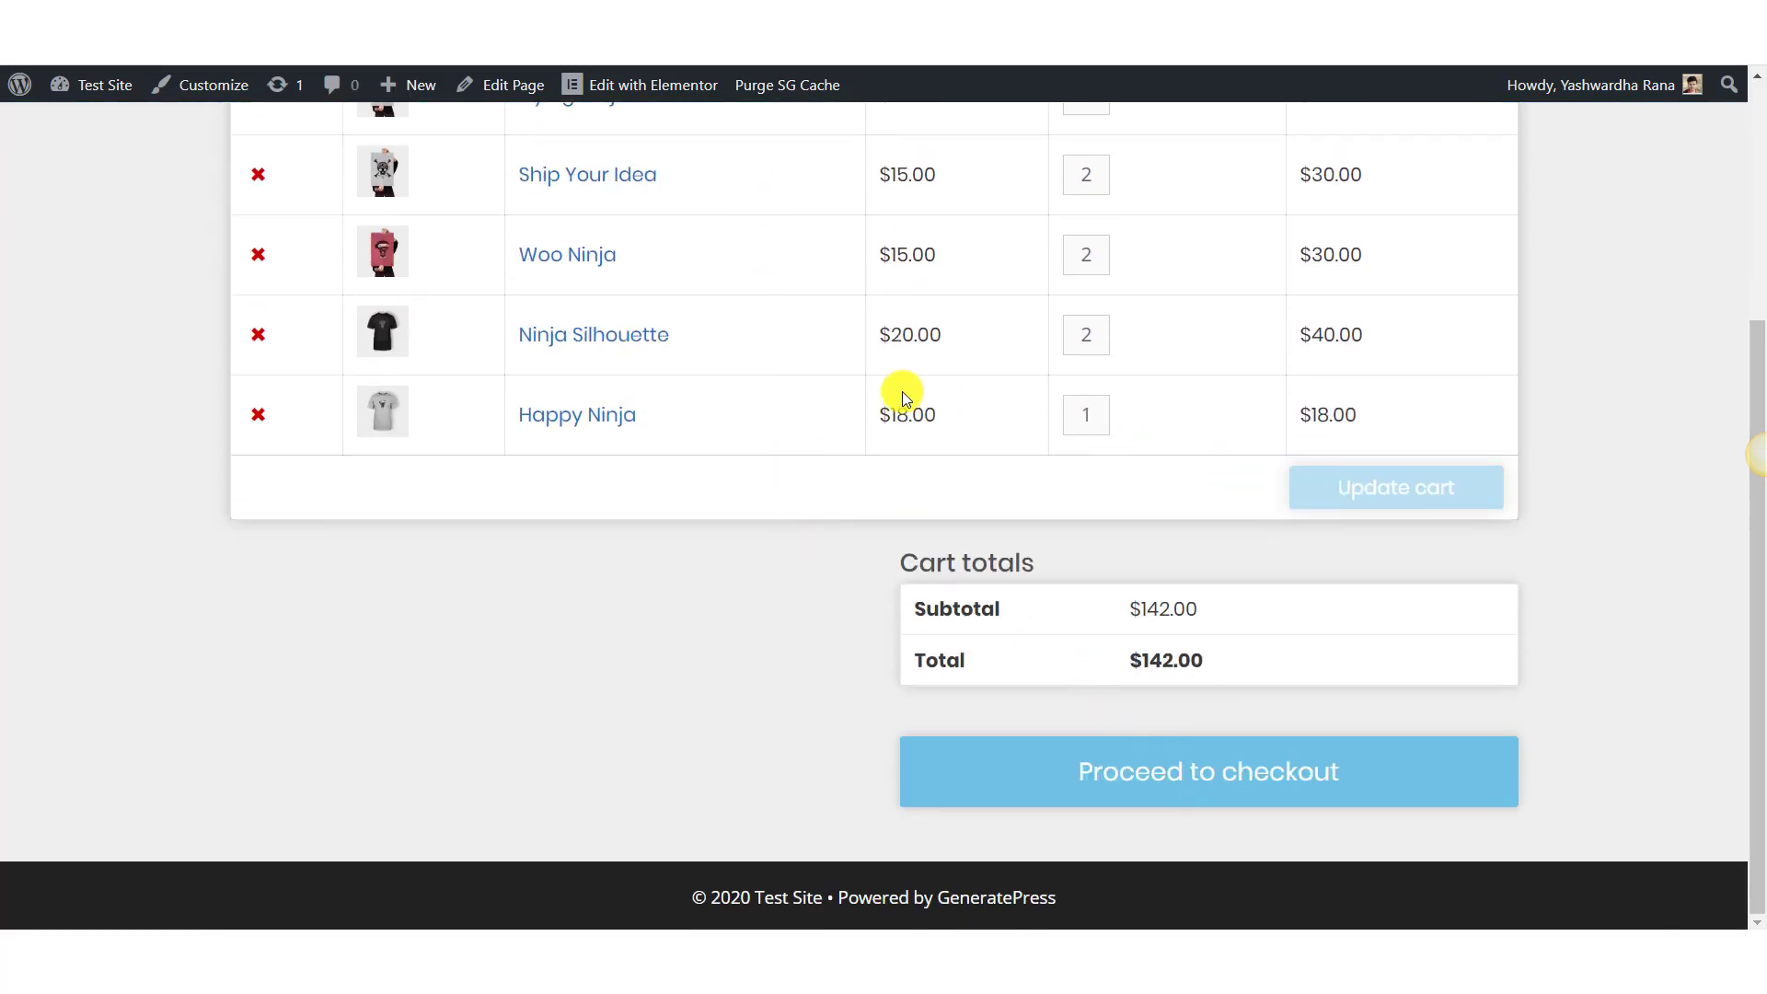
pyautogui.scroll(4, 828, 392)
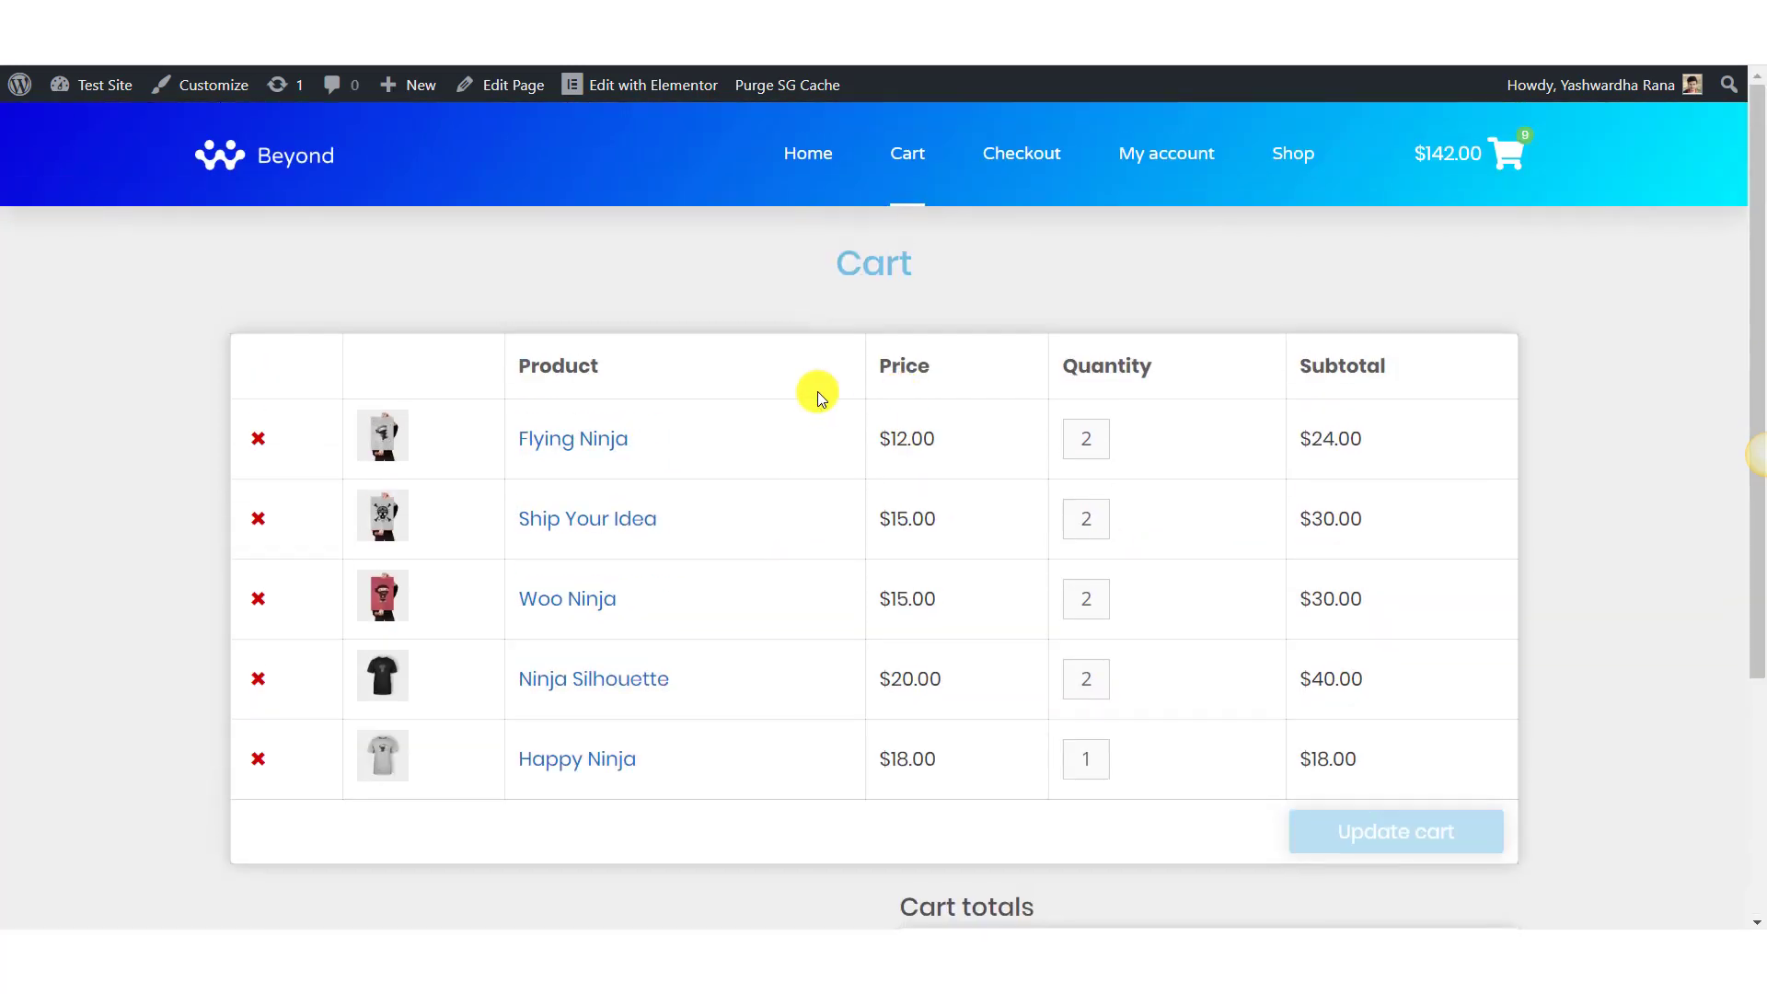
pyautogui.click(259, 759)
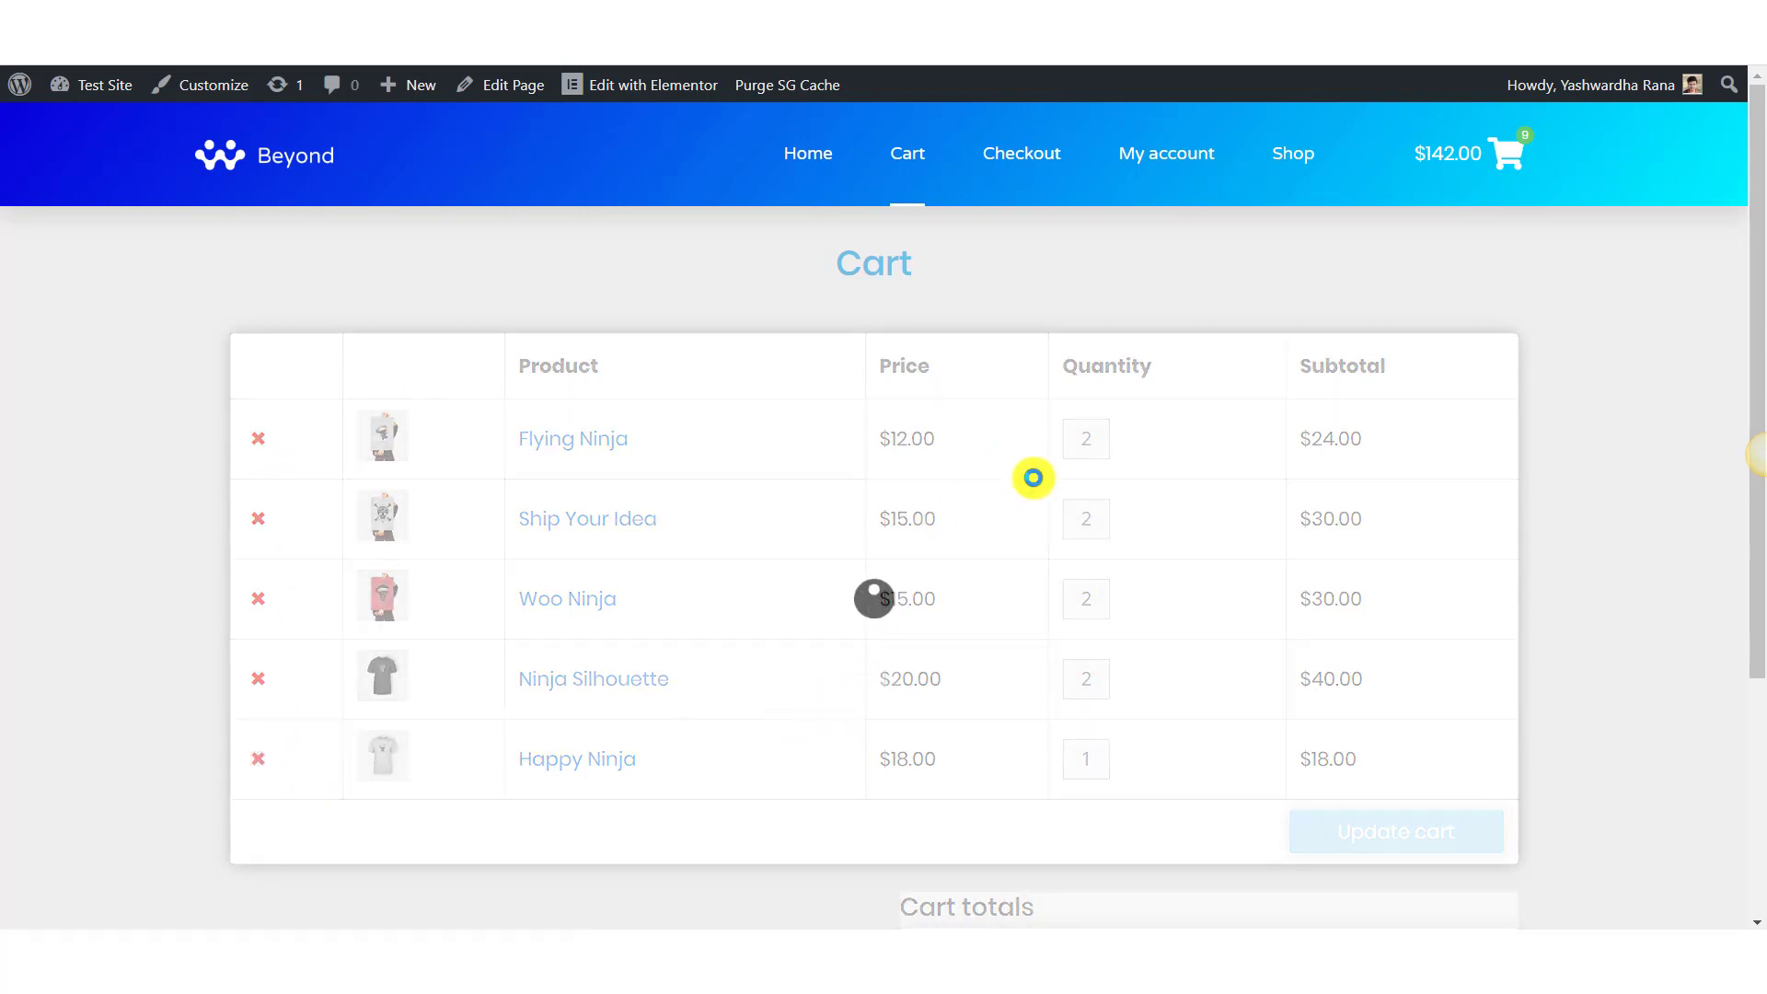